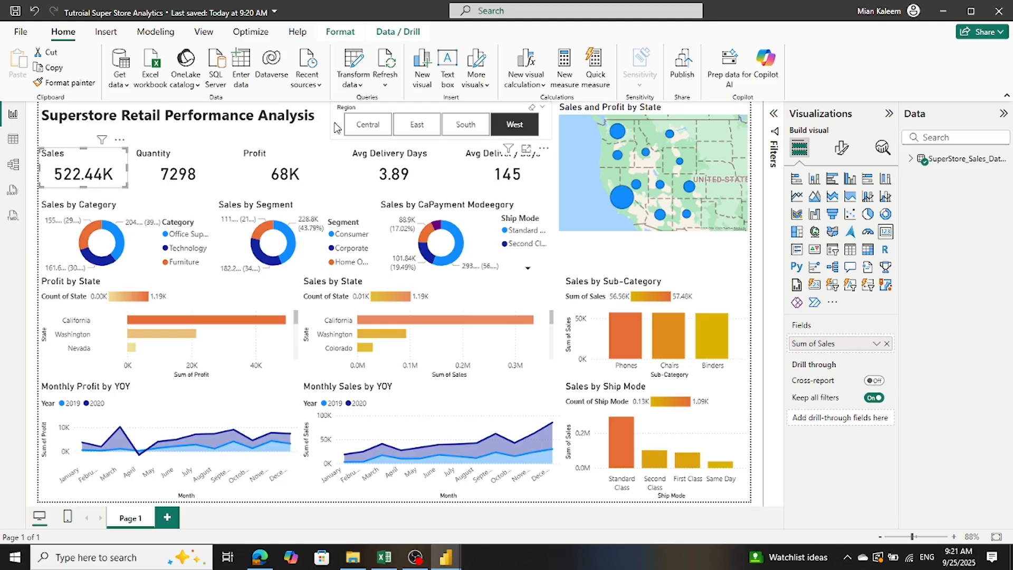
Step: Filter the dashboard to the Central region with the Region slicer
left_click(464, 125)
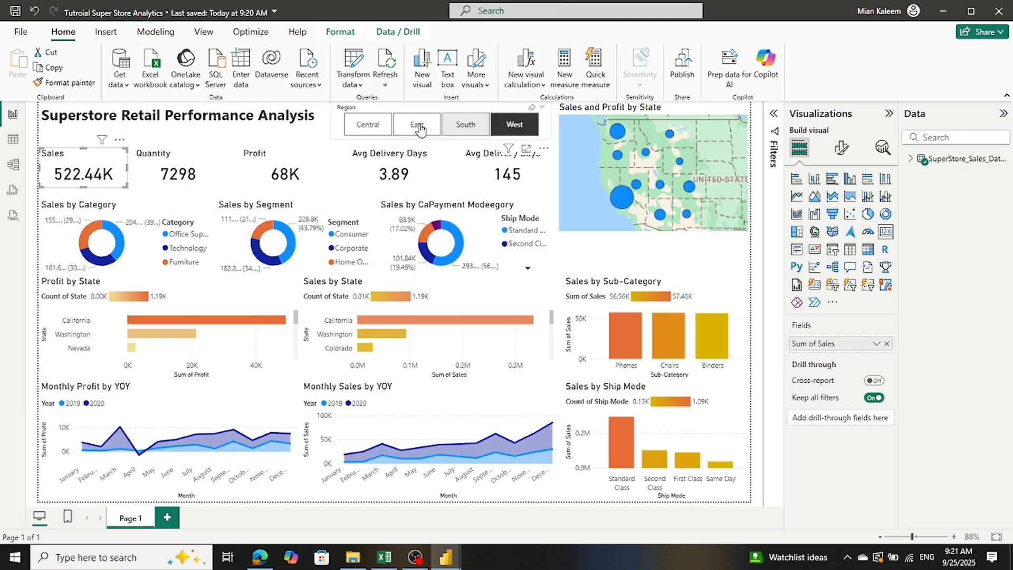
left_click(368, 125)
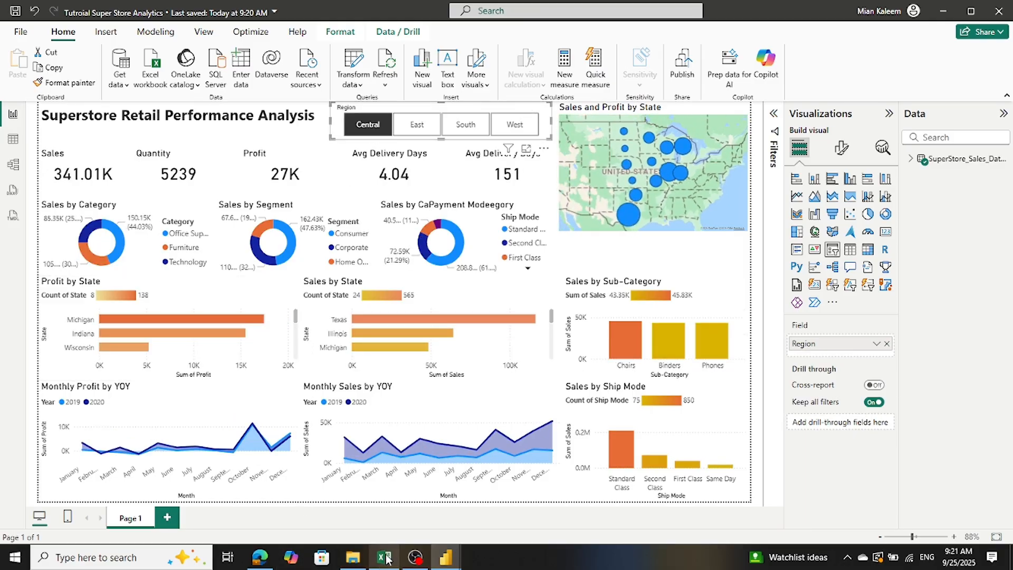
Step: Switch to Excel, review the Order ID, Order Date, Ship Date and Ship Mode headers of SuperStore_Sales_Dataset, and close the workbook
left_click(383, 557)
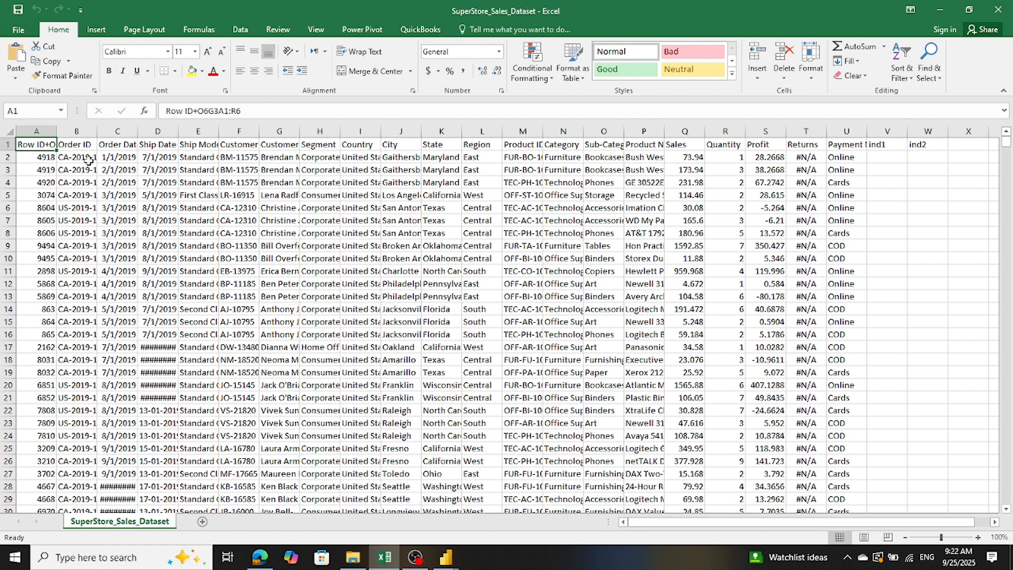
left_click(74, 144)
left_click(117, 144)
left_click(157, 144)
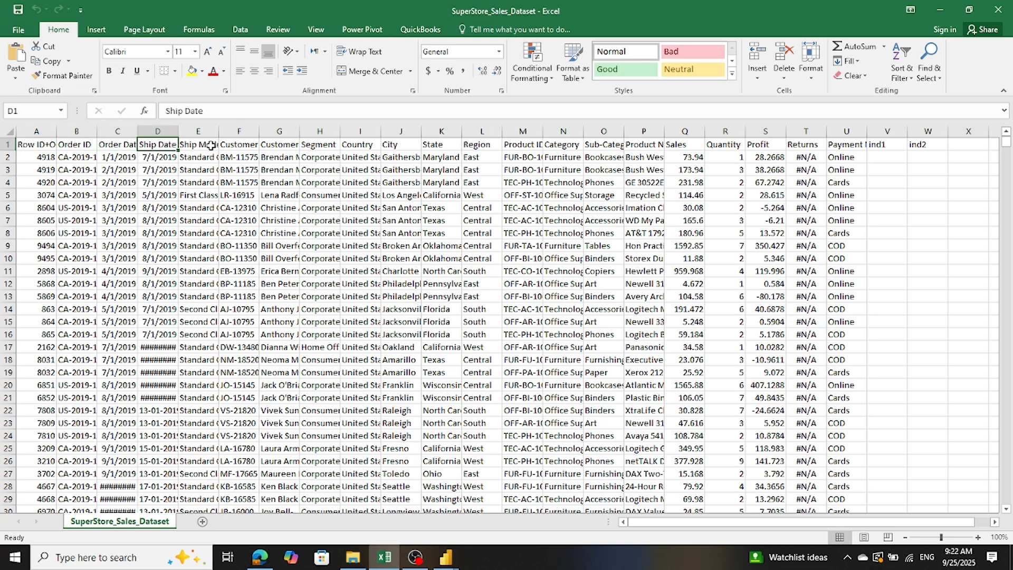
left_click(206, 146)
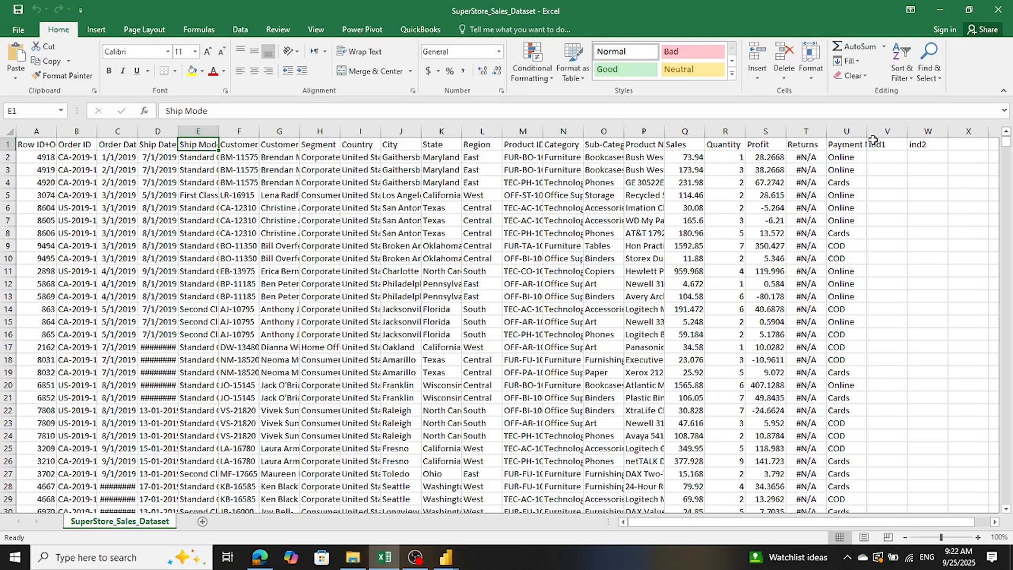
left_click(997, 10)
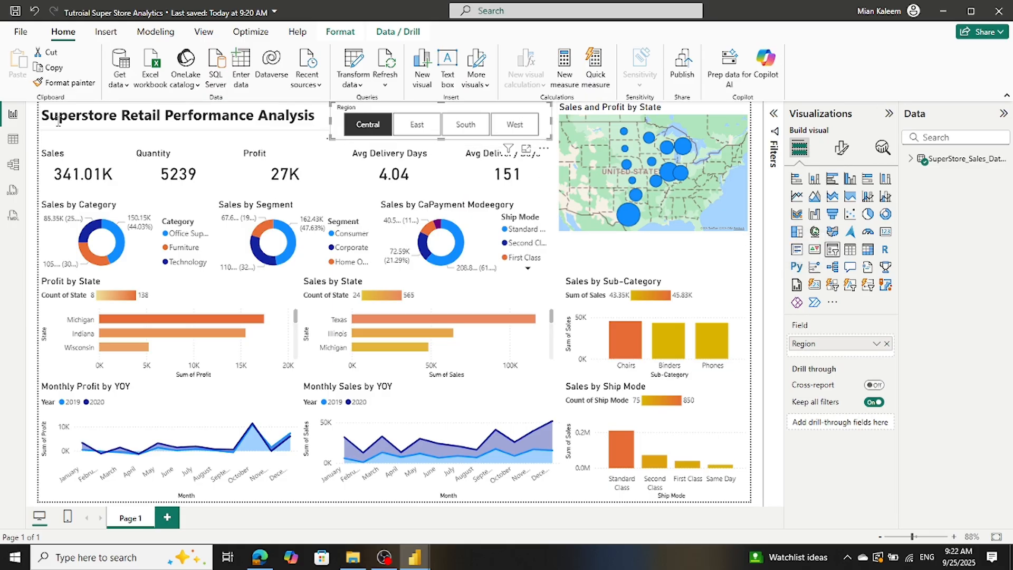
Step: Clear the Central selection in the Region slicer so the dashboard covers all regions
left_click(50, 142)
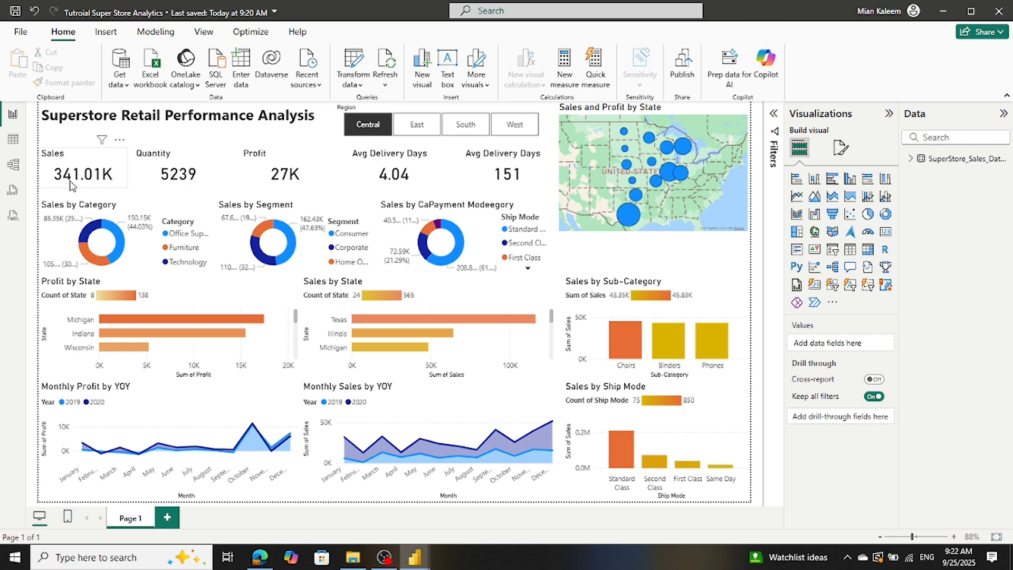
left_click(367, 125)
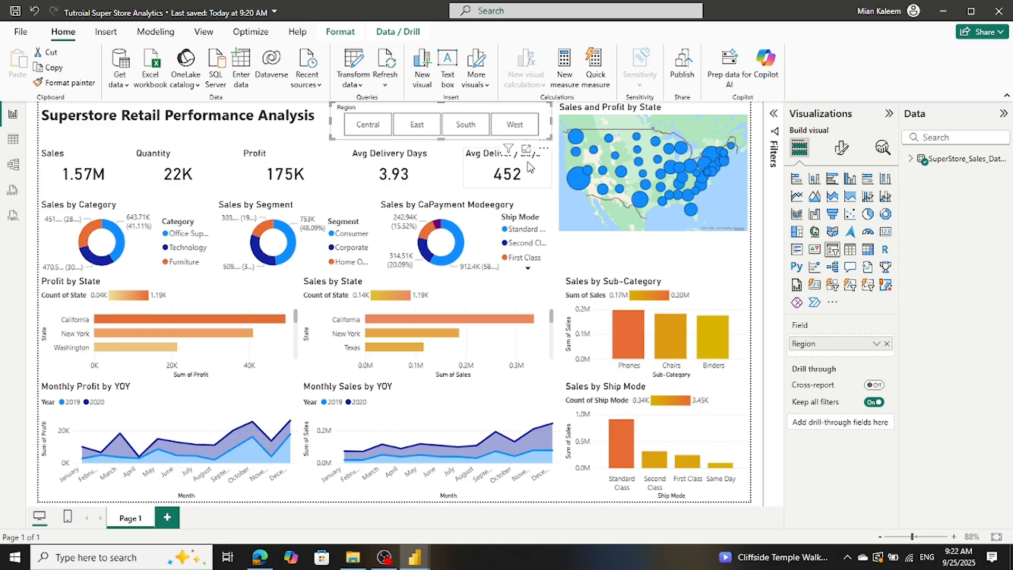
left_click(295, 139)
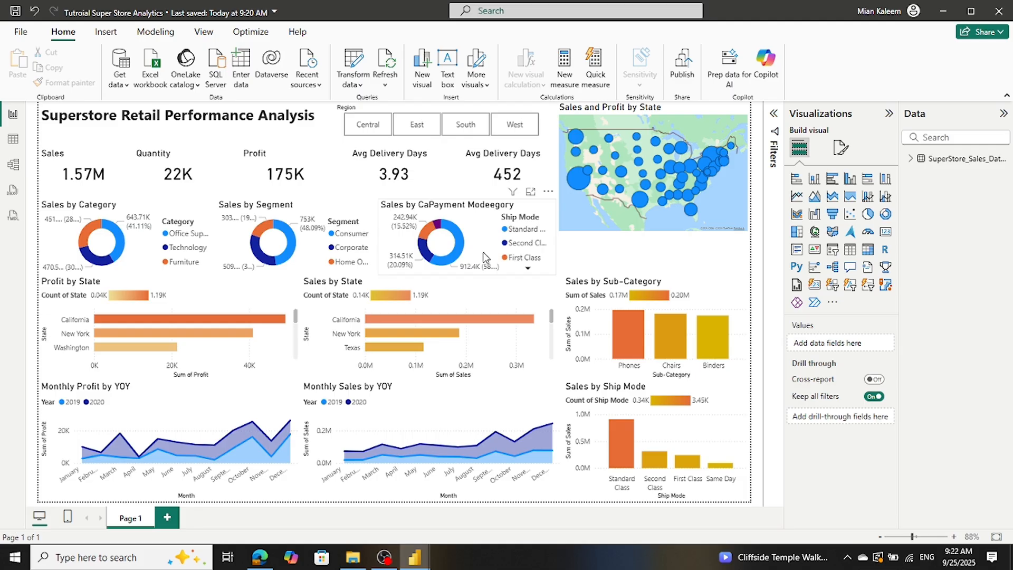
Step: Examine the size properties, visual format options and field assignments of the donut chart that shows sales by ship mode
left_click(465, 216)
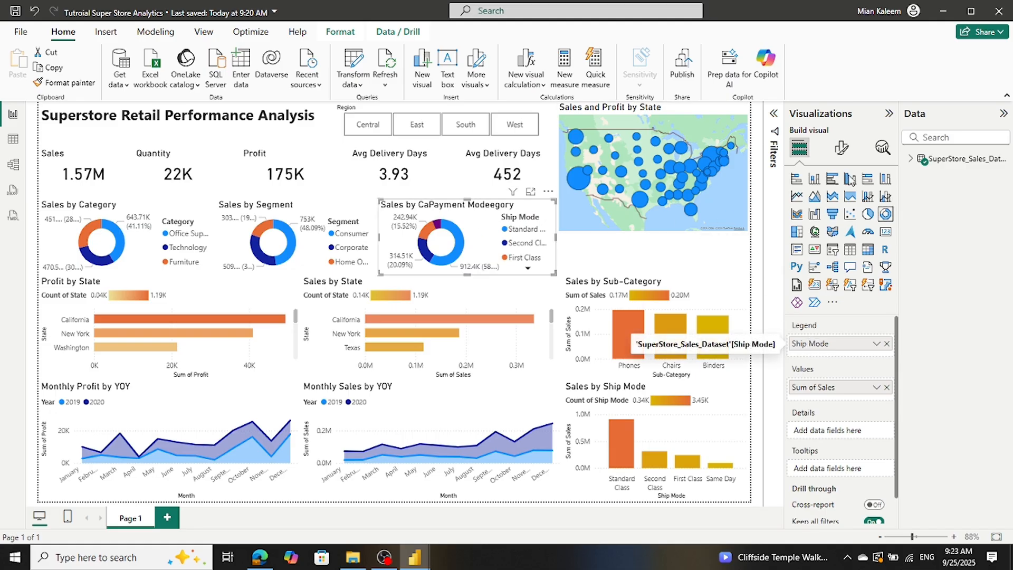
left_click(848, 154)
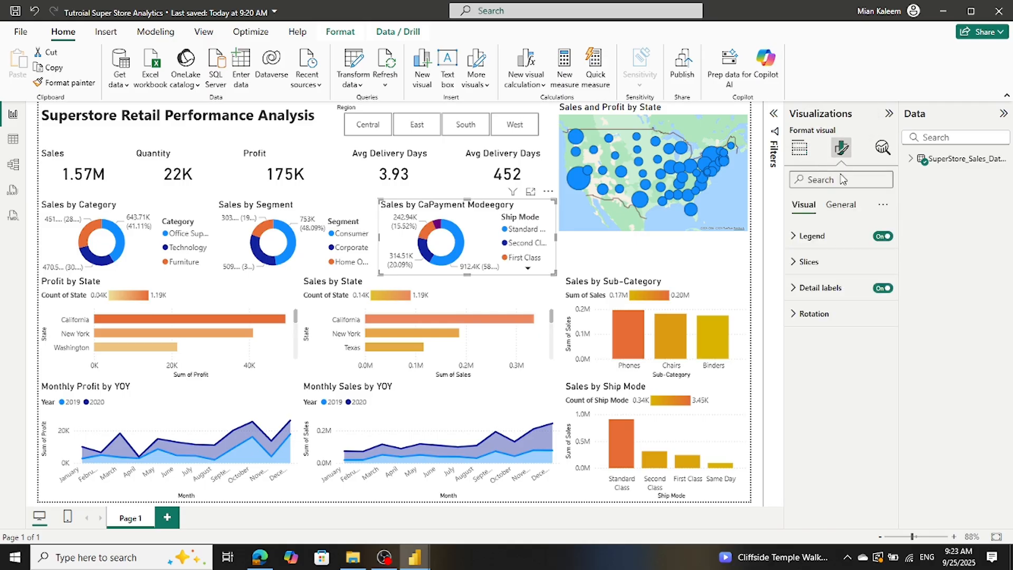
left_click(834, 216)
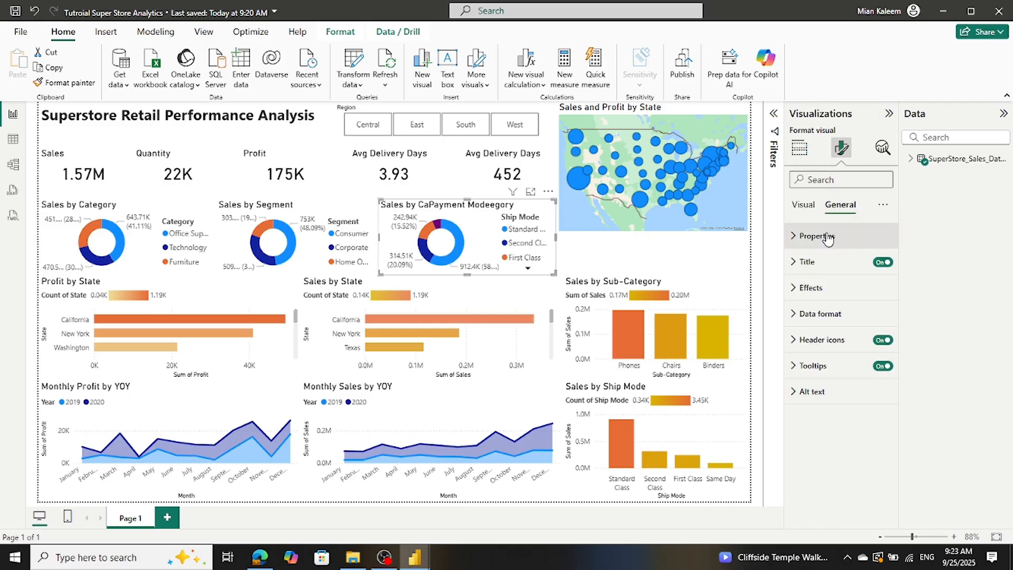
left_click(796, 239)
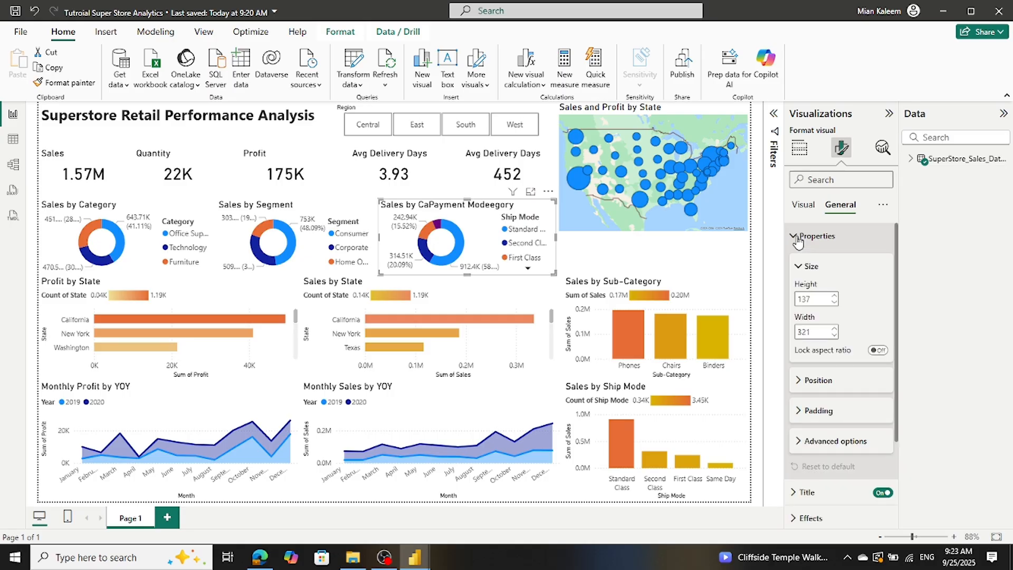
left_click(797, 238)
left_click(797, 209)
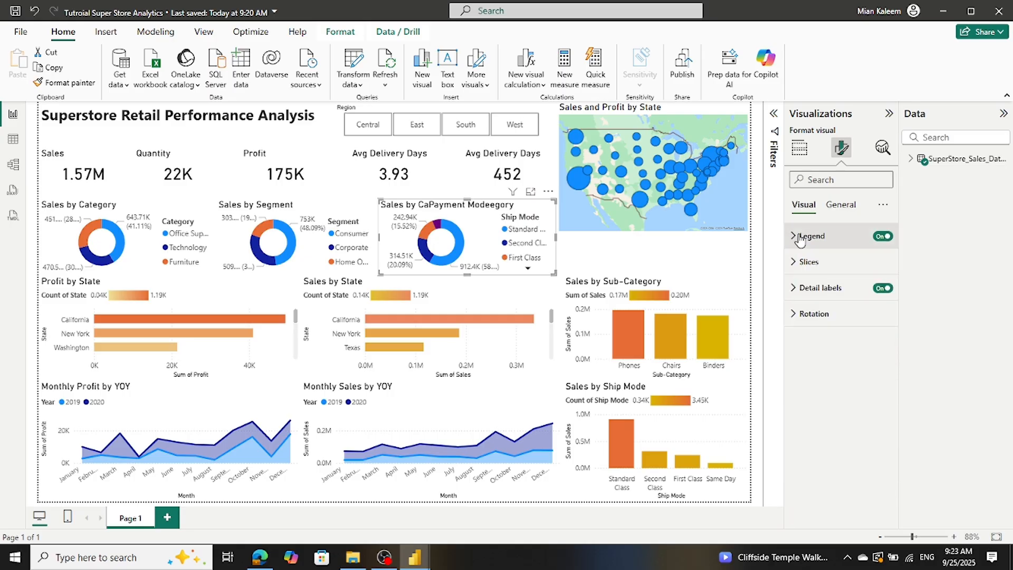
left_click(832, 212)
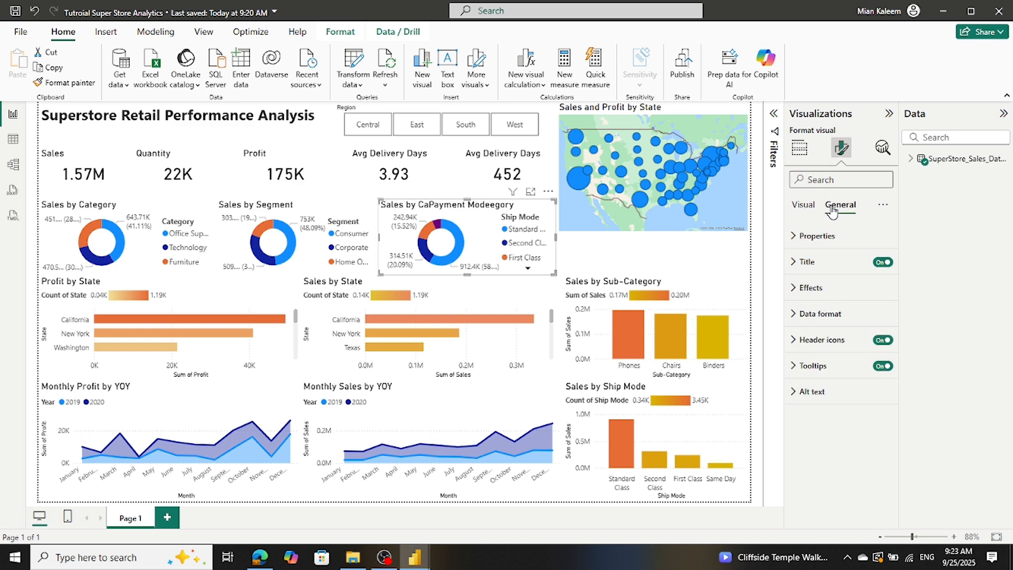
left_click(800, 150)
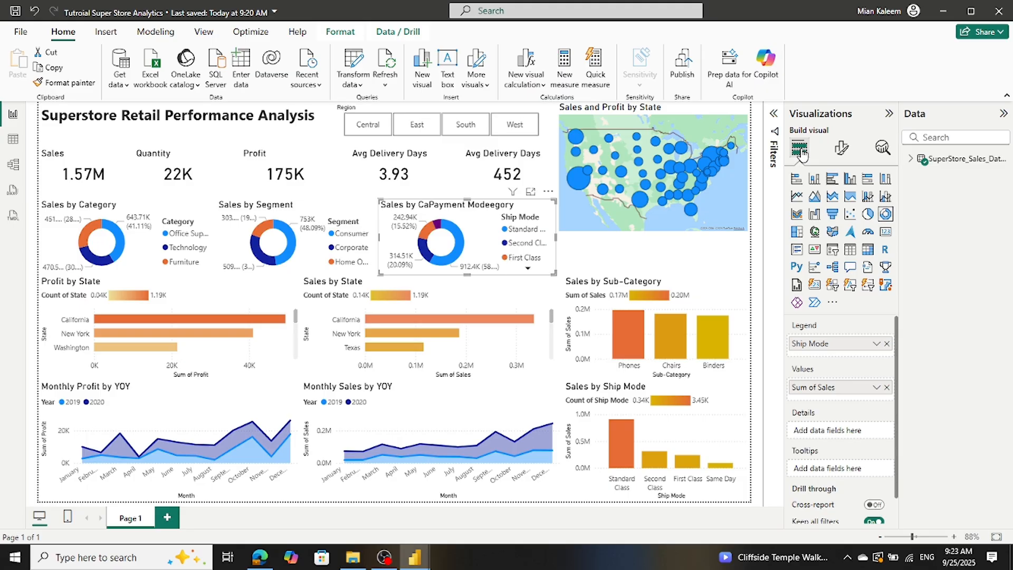
Step: Change the title of the ship mode donut chart to "Sales by Paymnt mode"
left_click(842, 151)
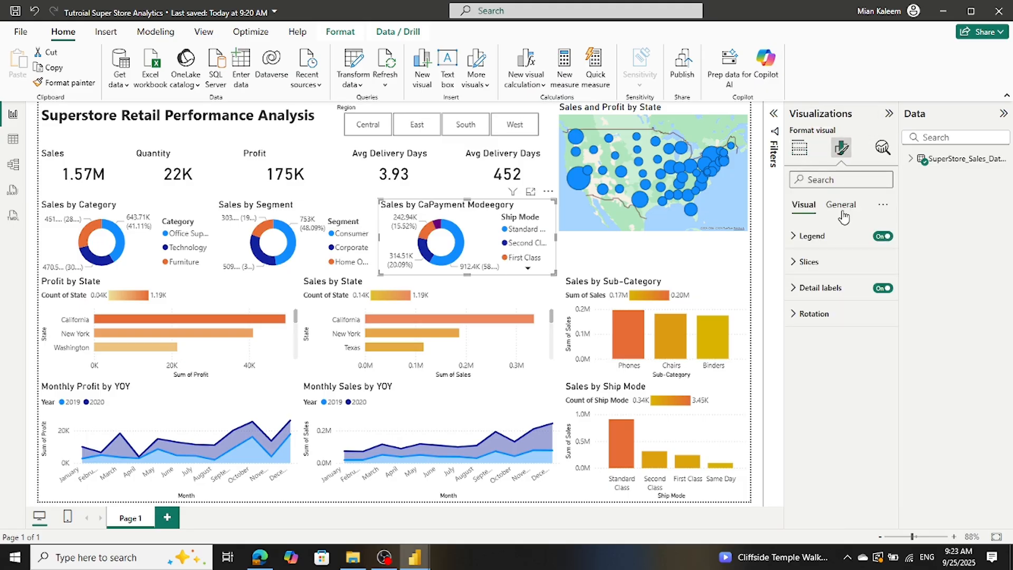
left_click(843, 215)
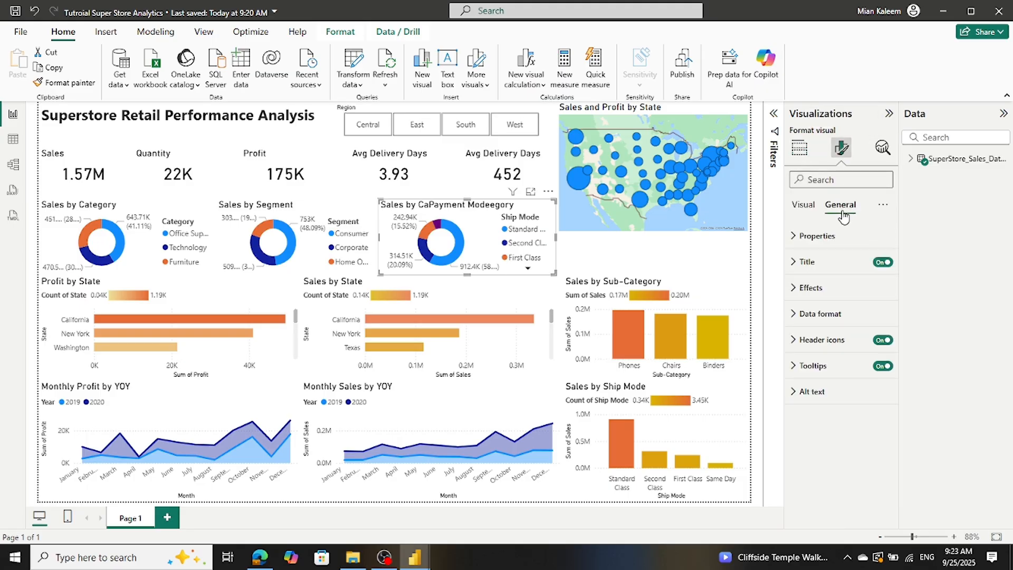
left_click(796, 265)
left_click_drag(829, 325, 867, 328)
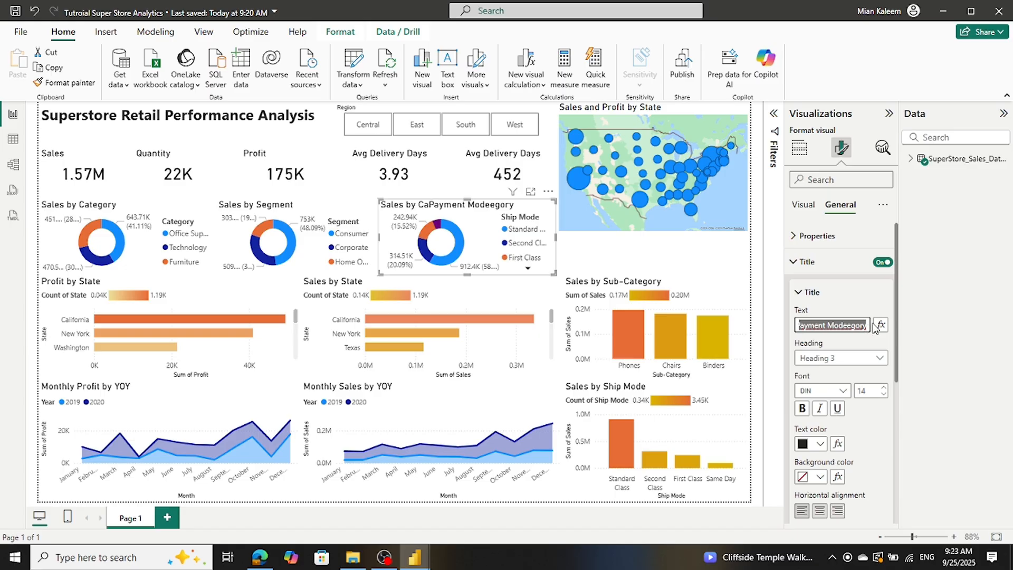
type("Paymntmode")
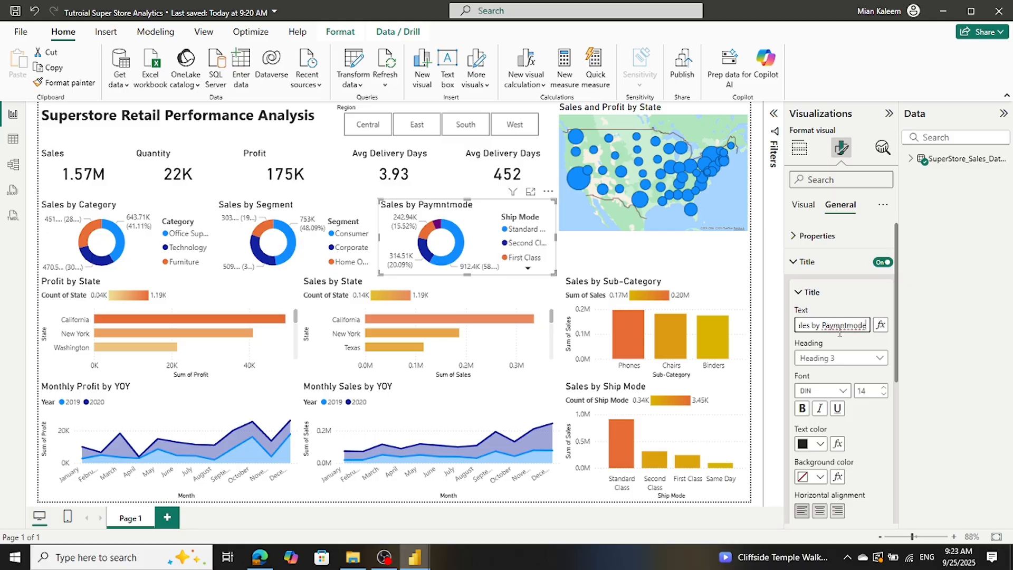
left_click(846, 325)
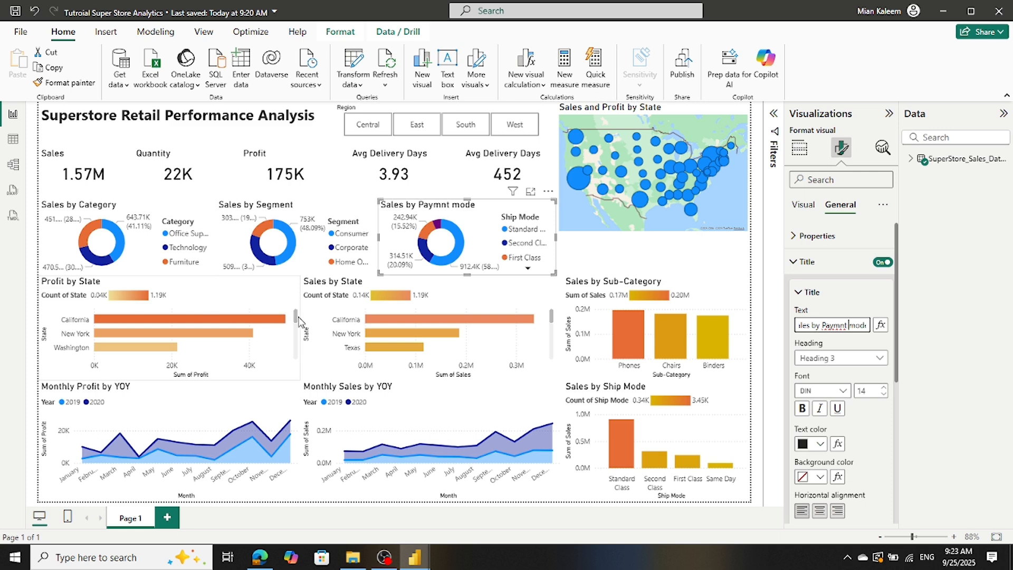
Step: Look through the states listed in the Profit by State and Sales by State bar charts
left_click_drag(295, 317, 294, 290)
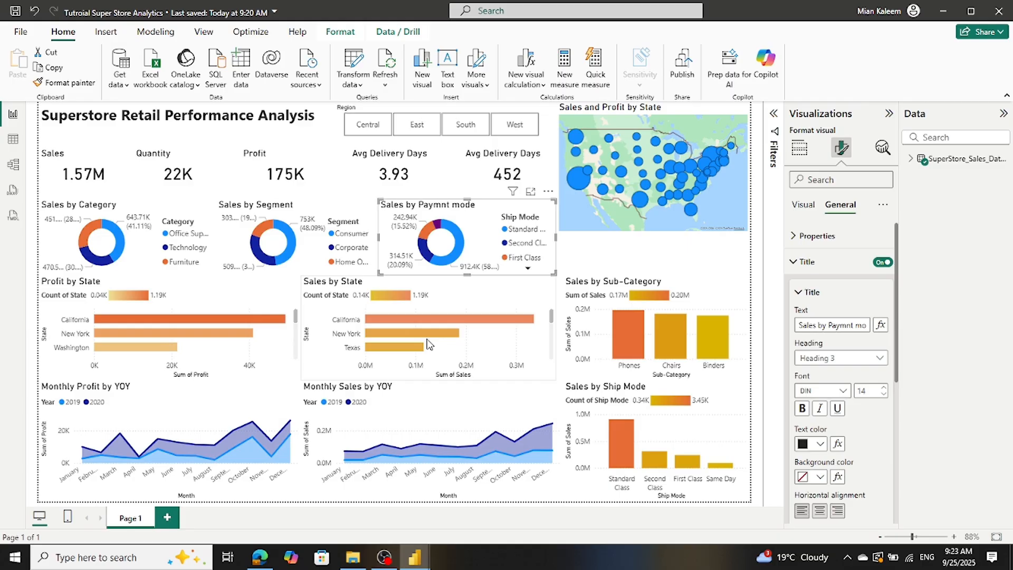
scroll(429, 343, "down", 3)
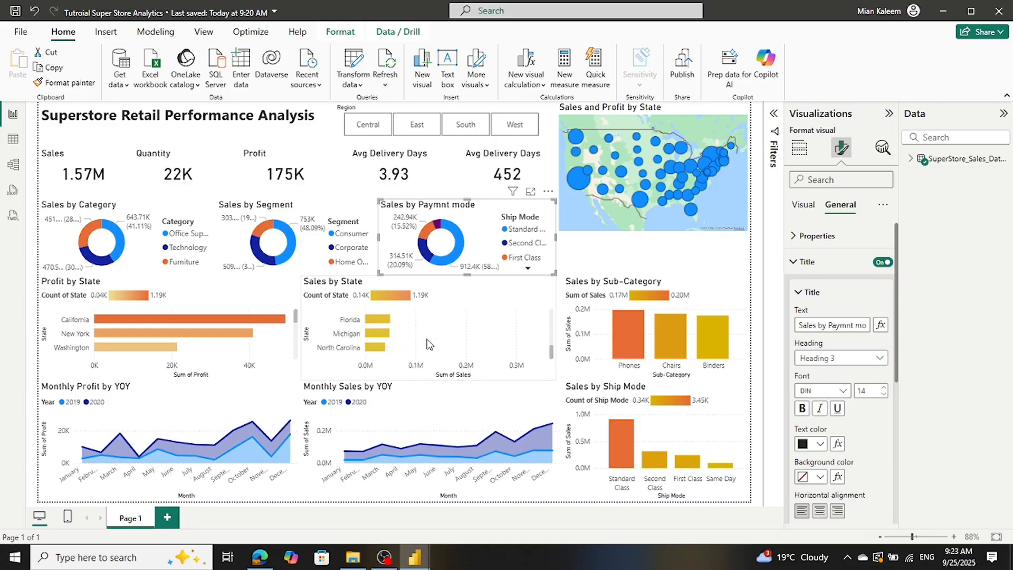
scroll(430, 344, "up", 3)
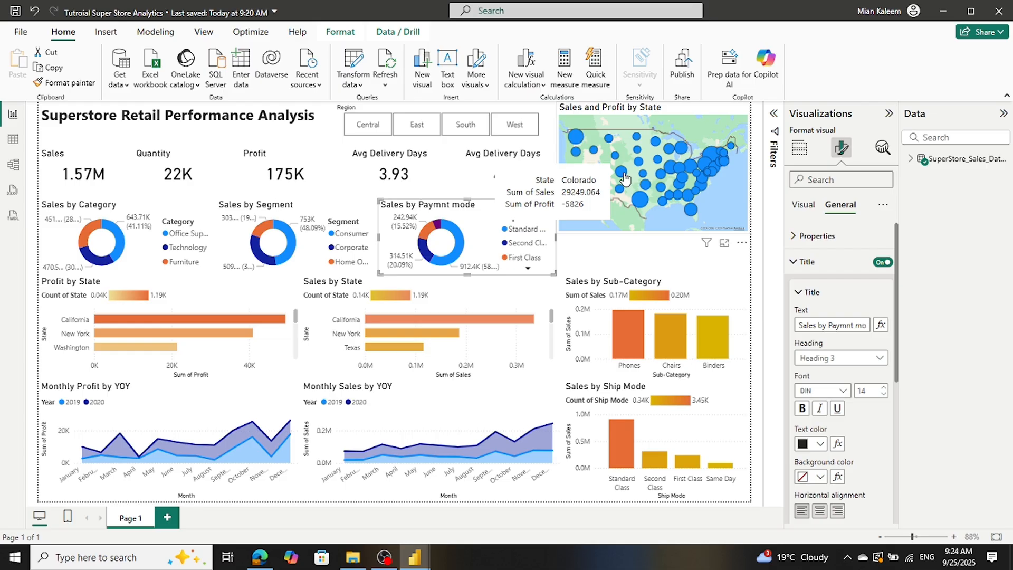
Step: Examine the tooltip type, page and text settings of the Sales and Profit by State map
scroll(857, 456, "down", 5)
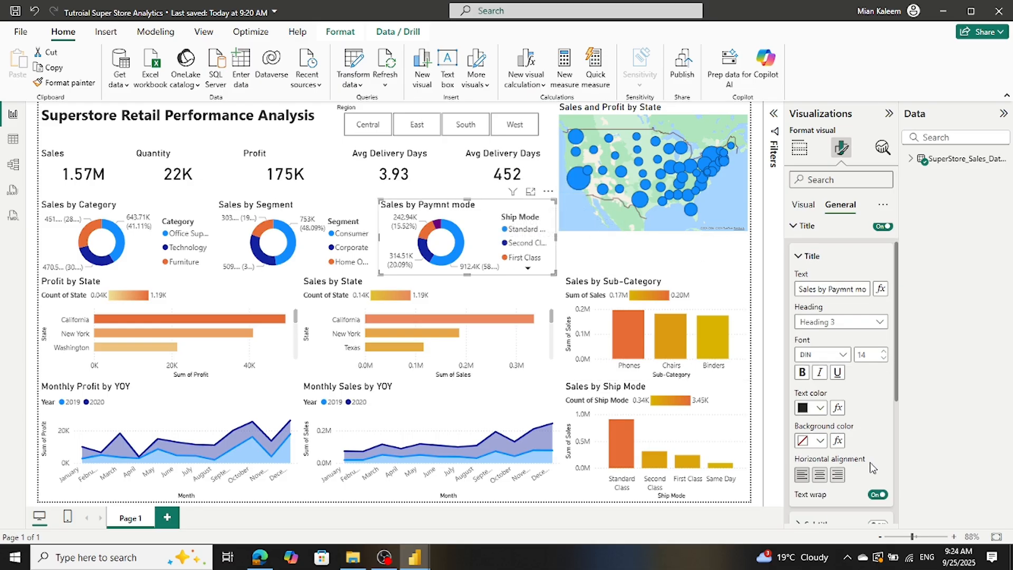
left_click(732, 197)
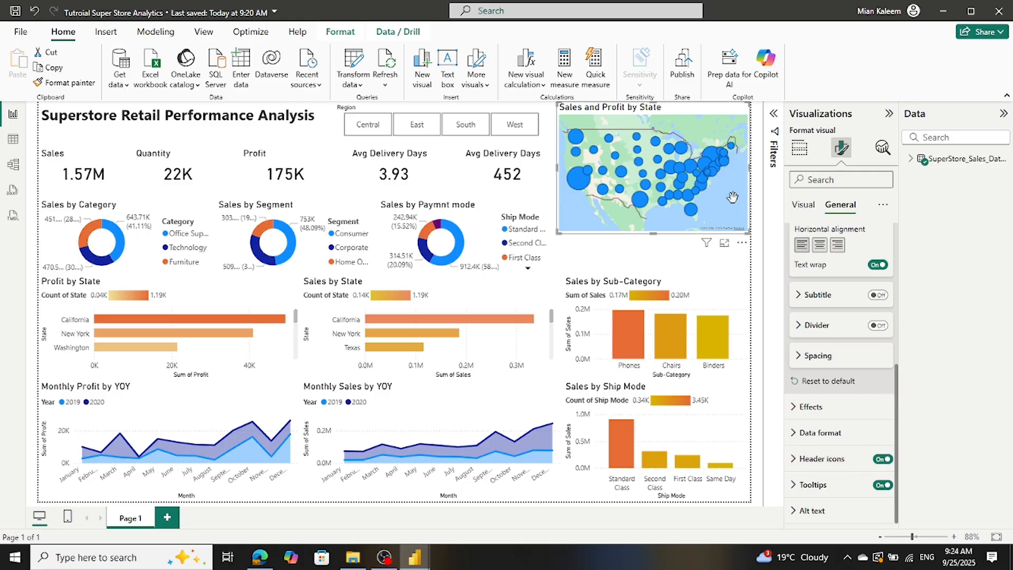
left_click(797, 486)
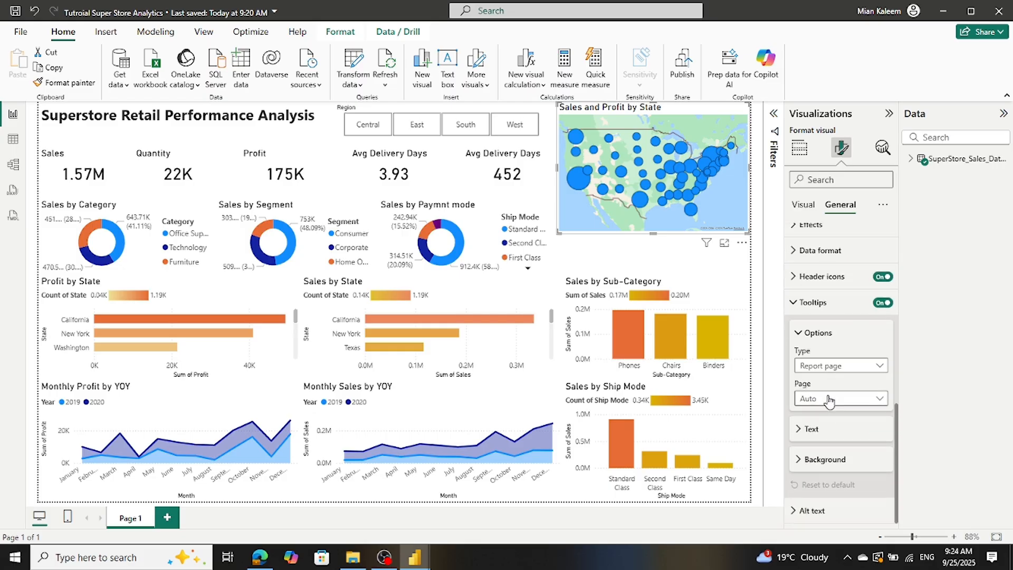
left_click(798, 434)
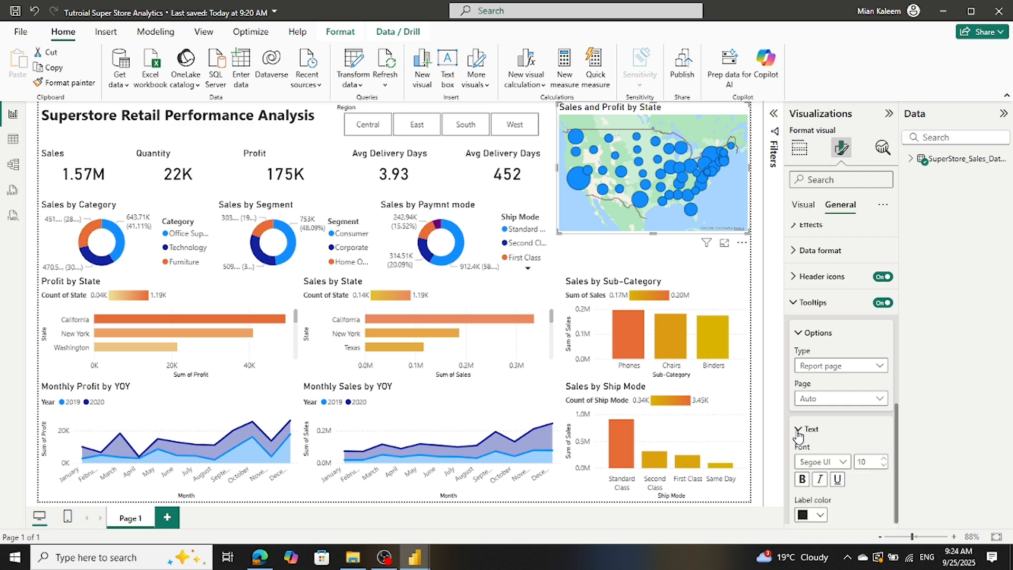
left_click(798, 435)
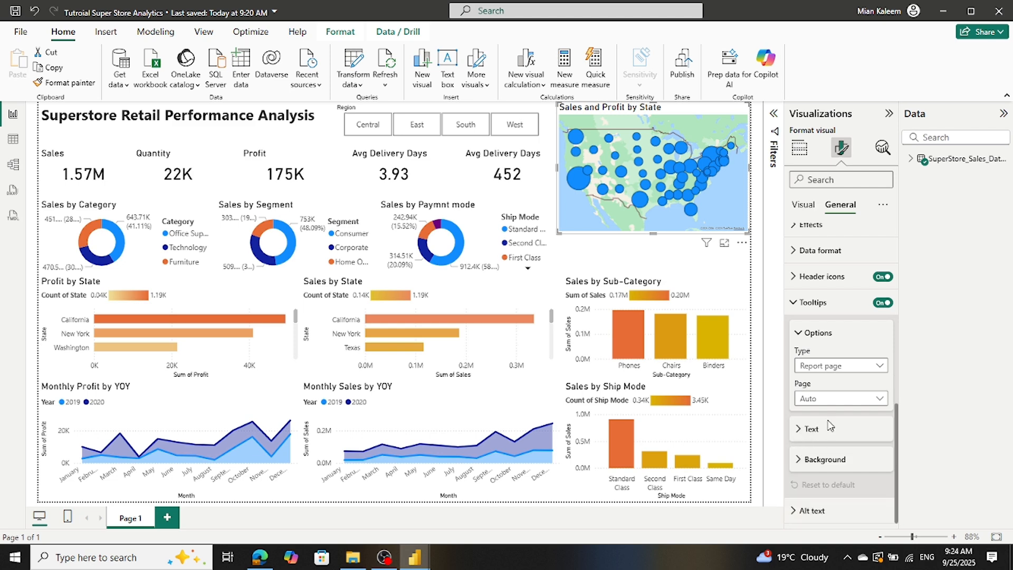
scroll(829, 425, "up", 2)
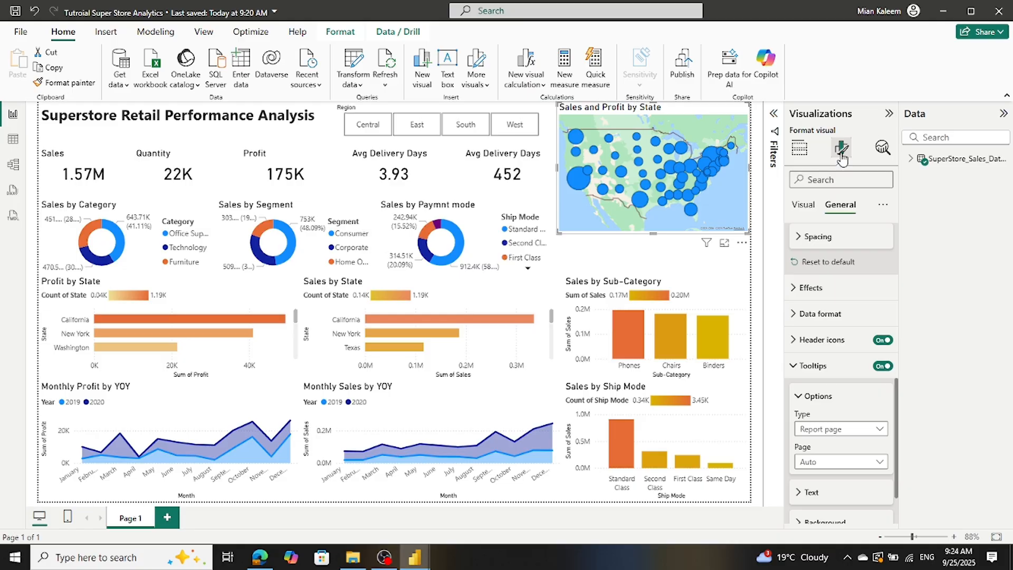
scroll(837, 320, "down", 2)
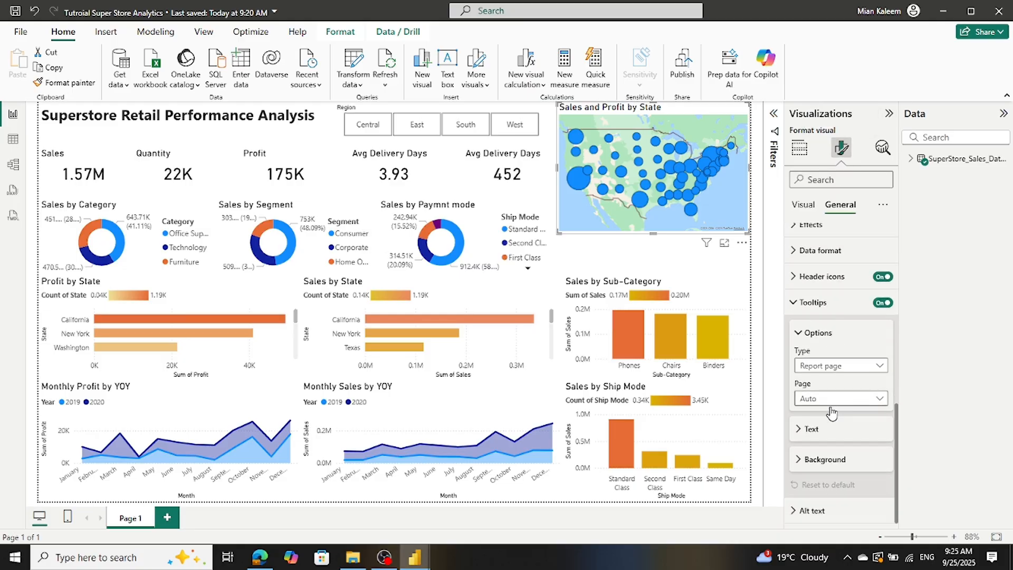
left_click(797, 305)
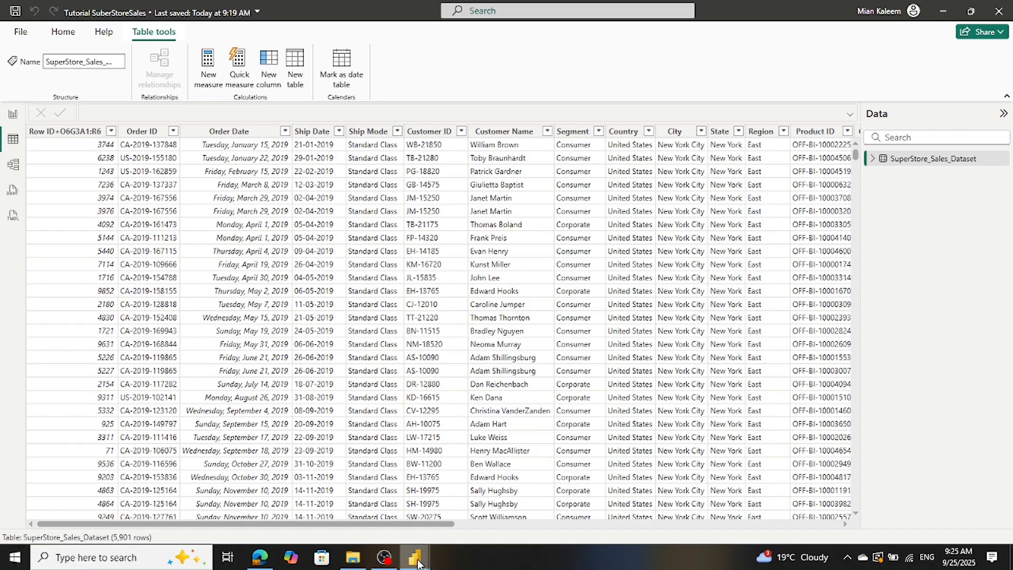
Step: Launch a new instance of Power BI Desktop and create a blank report
mouse_move(412, 554)
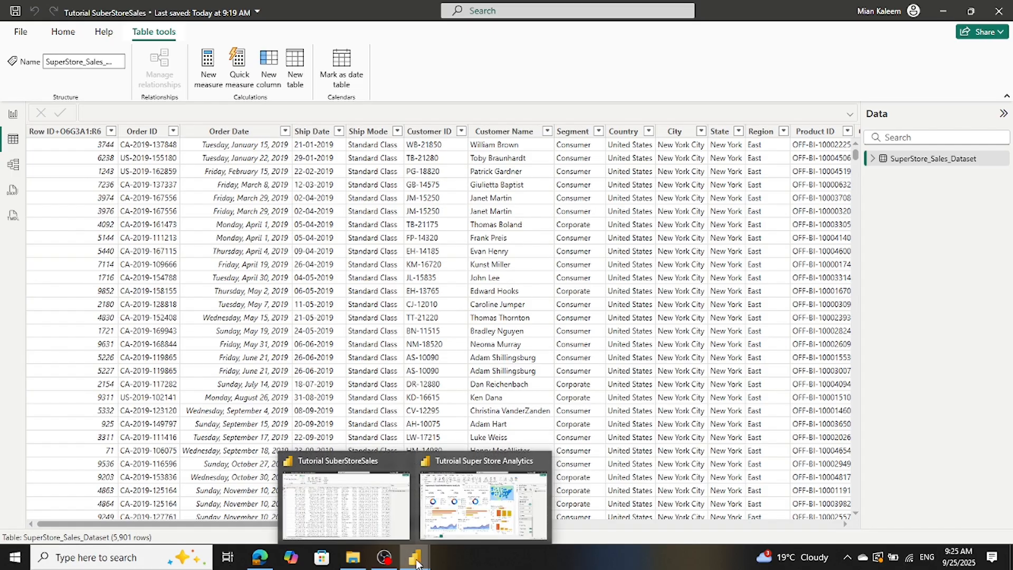
left_click(403, 461)
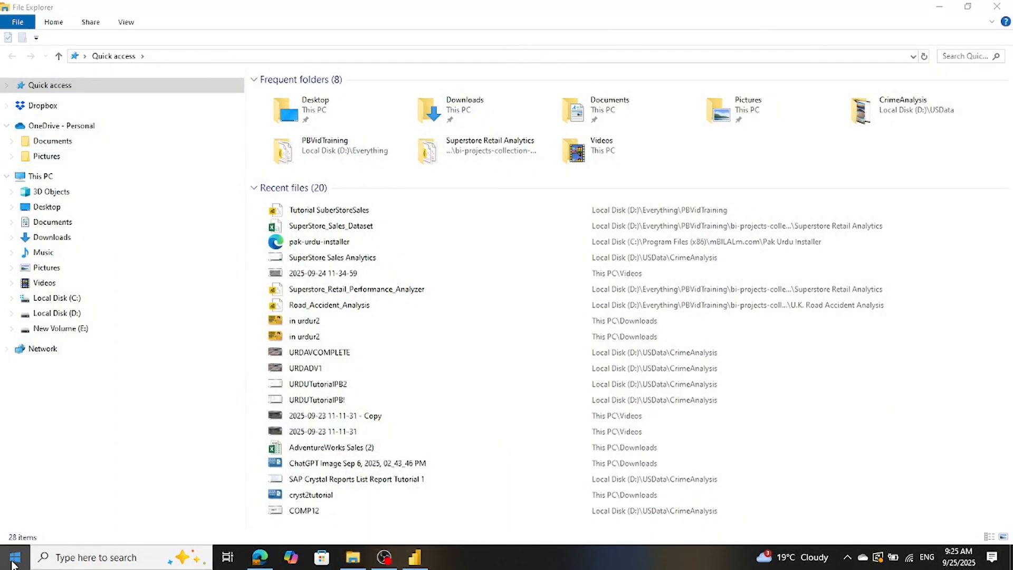
left_click(13, 564)
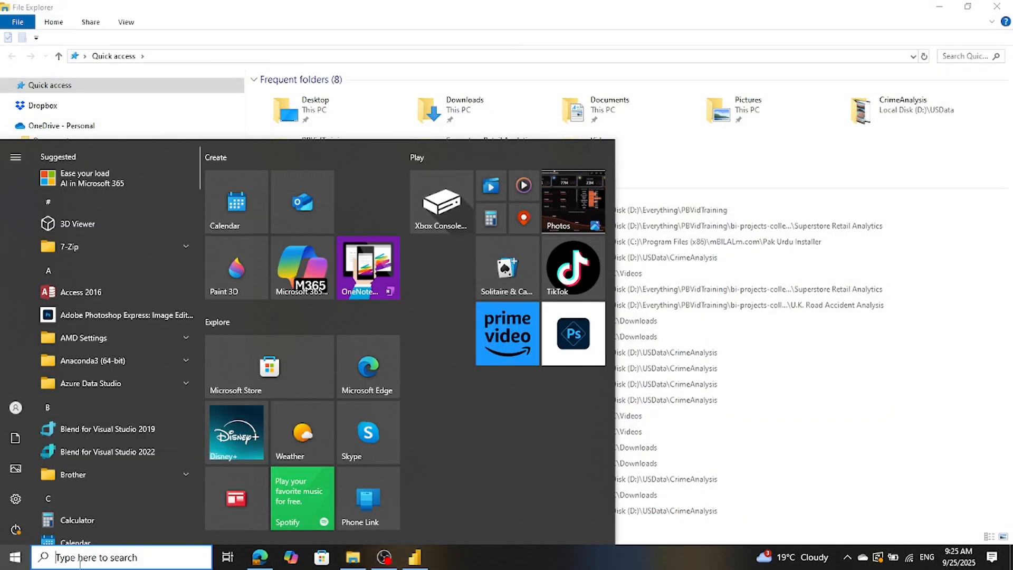
left_click(91, 567)
type("po")
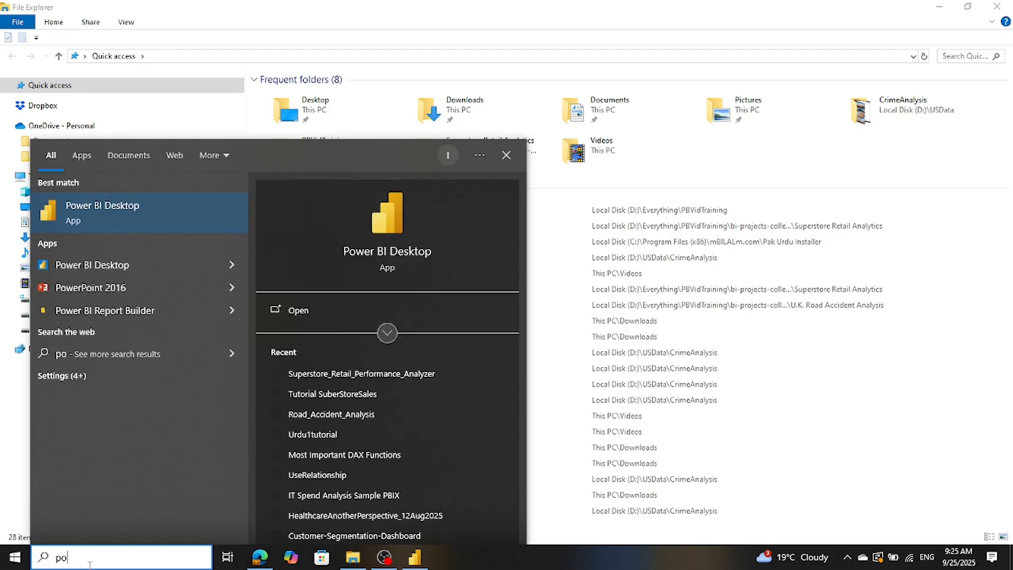
left_click(103, 206)
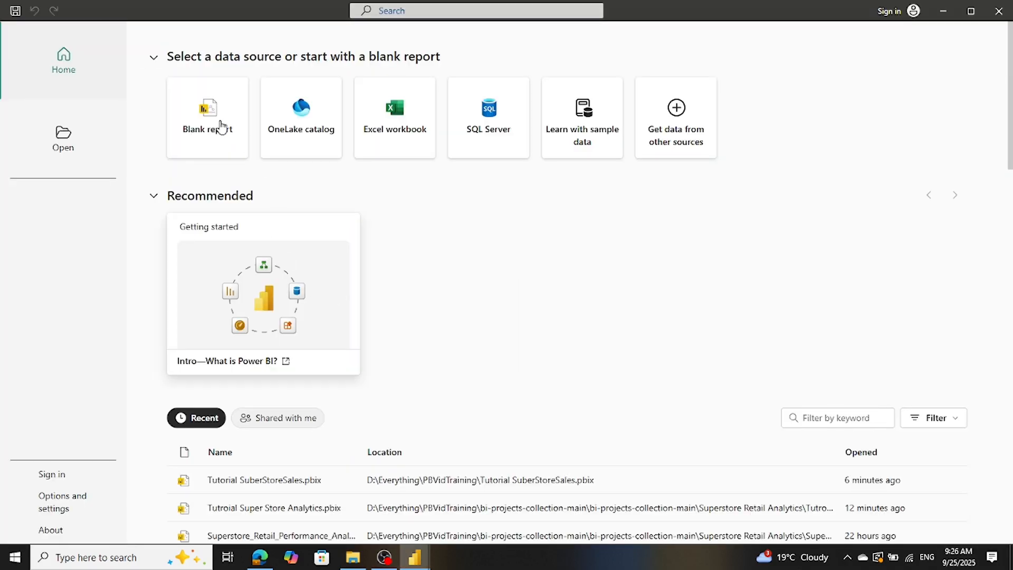
left_click(220, 126)
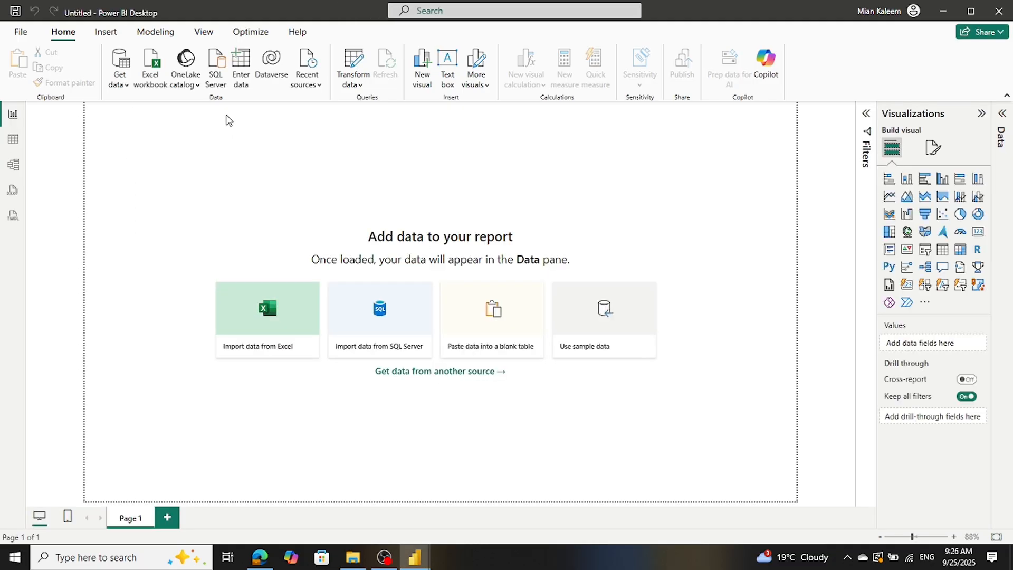
Step: Save the blank report as "Super Store Retail Performance Analytics Tutorial2" in the PBVidTraining folder
left_click(19, 13)
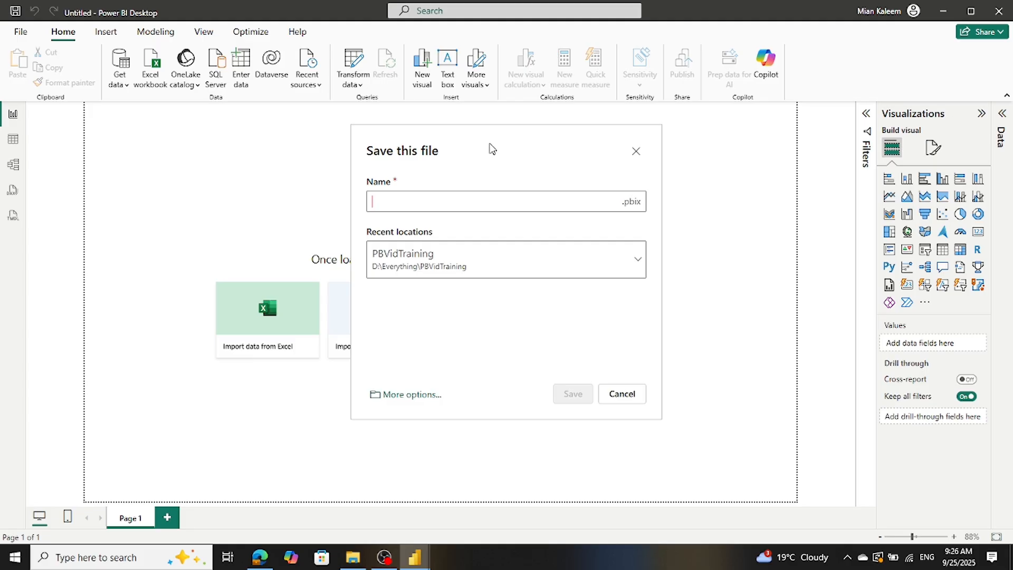
type("Super")
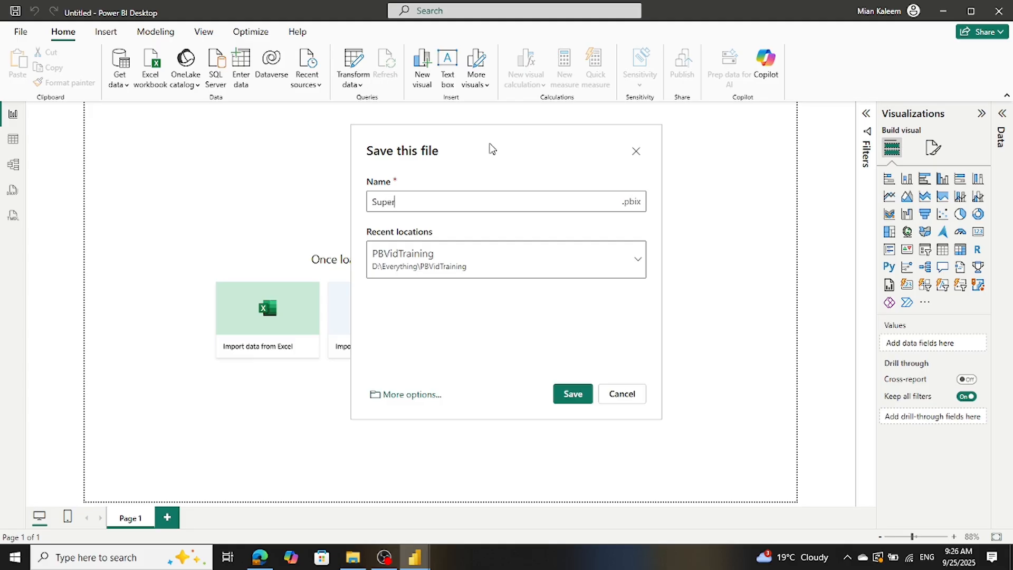
type(" Store Retail Performance A")
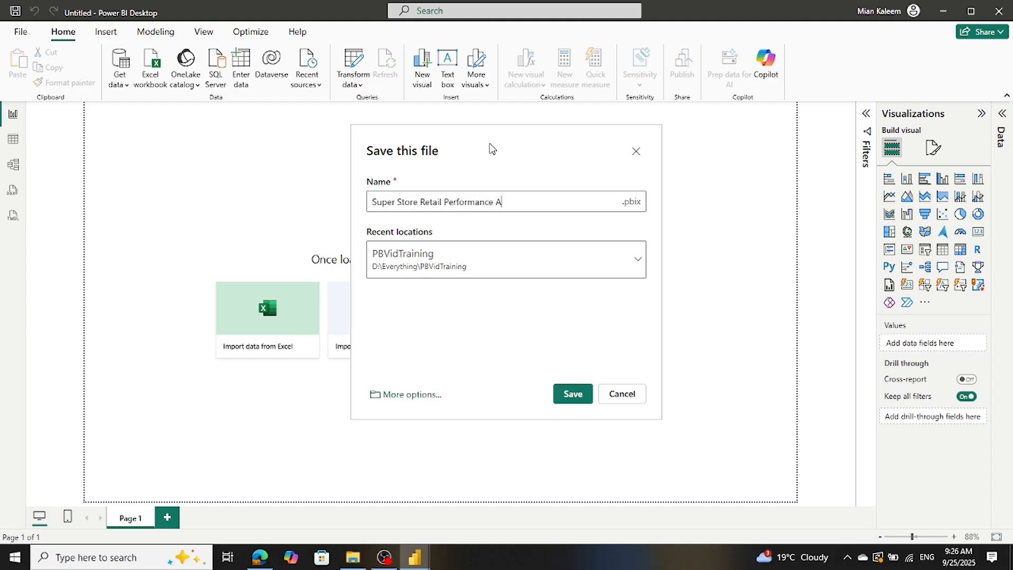
type("nalytics")
type("Tutorial2")
left_click(573, 397)
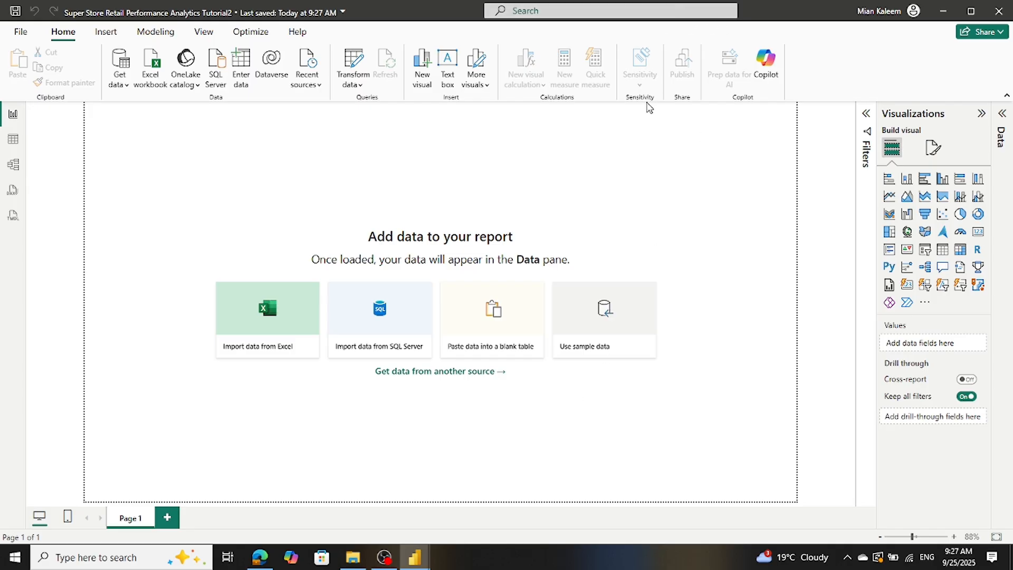
Step: Import the SuperStore_Sales_Dataset.csv file as a Text/CSV source and load it into the report
left_click(120, 85)
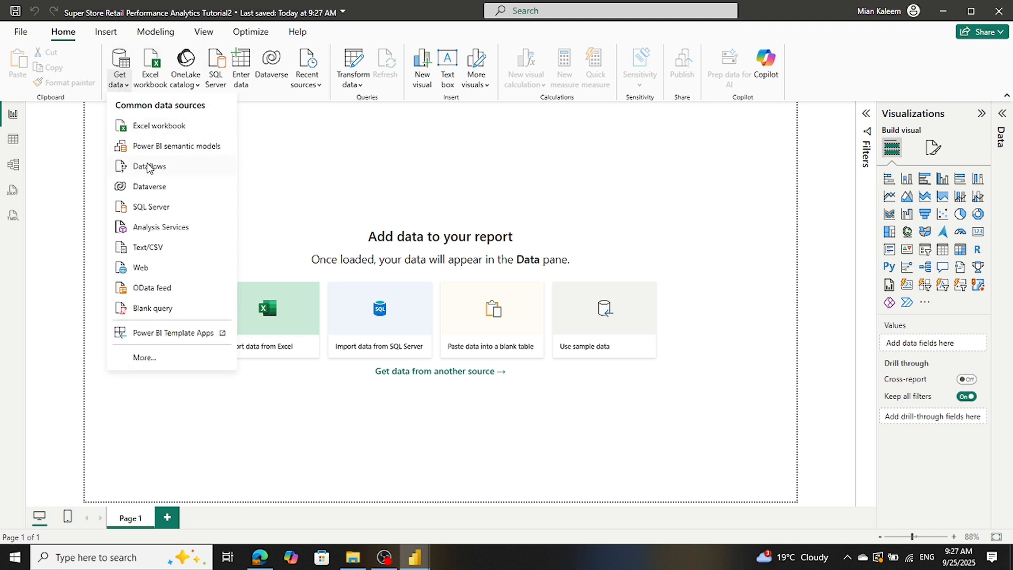
left_click(149, 252)
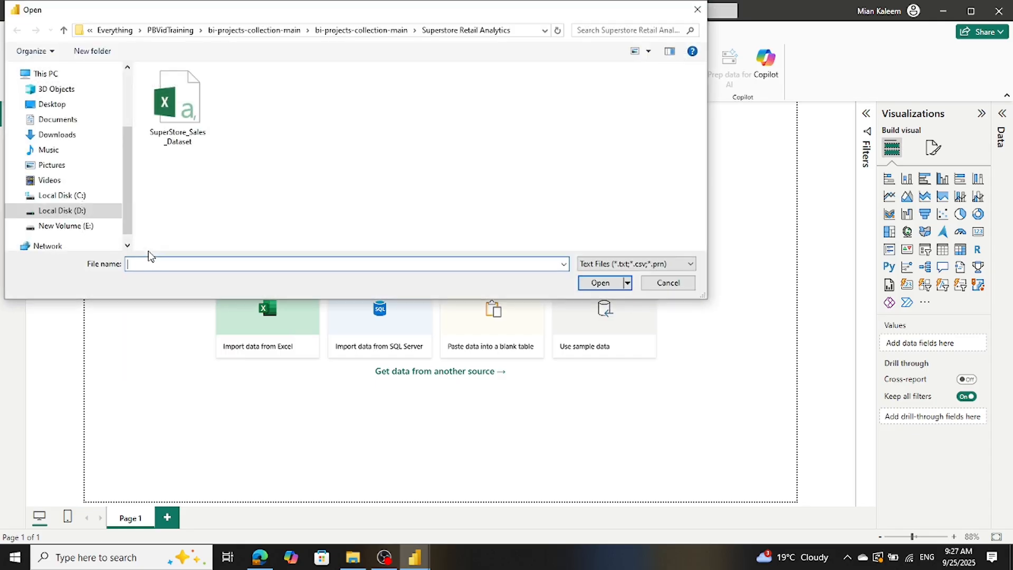
double_click(169, 111)
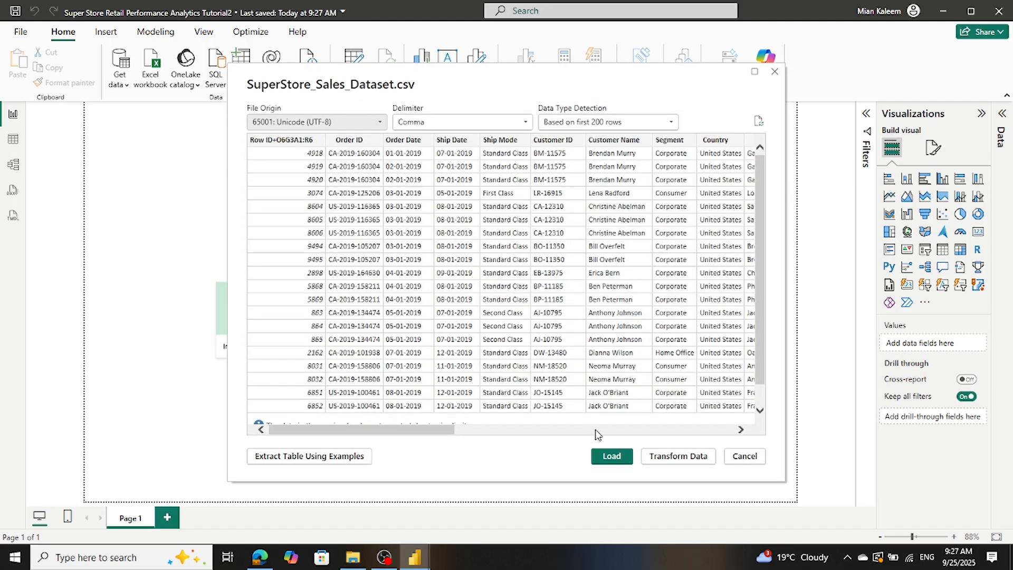
left_click(612, 458)
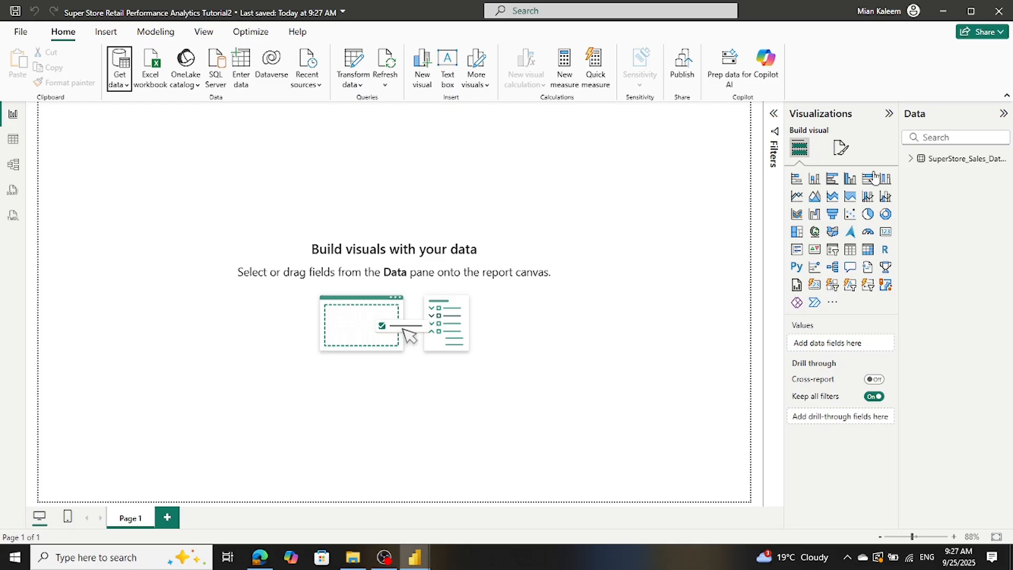
left_click(911, 158)
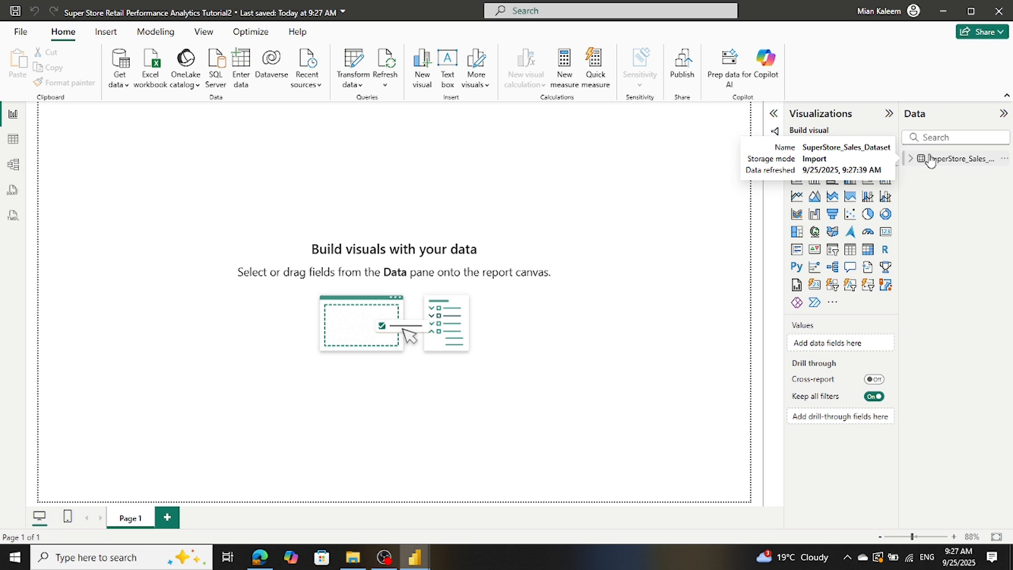
left_click(911, 159)
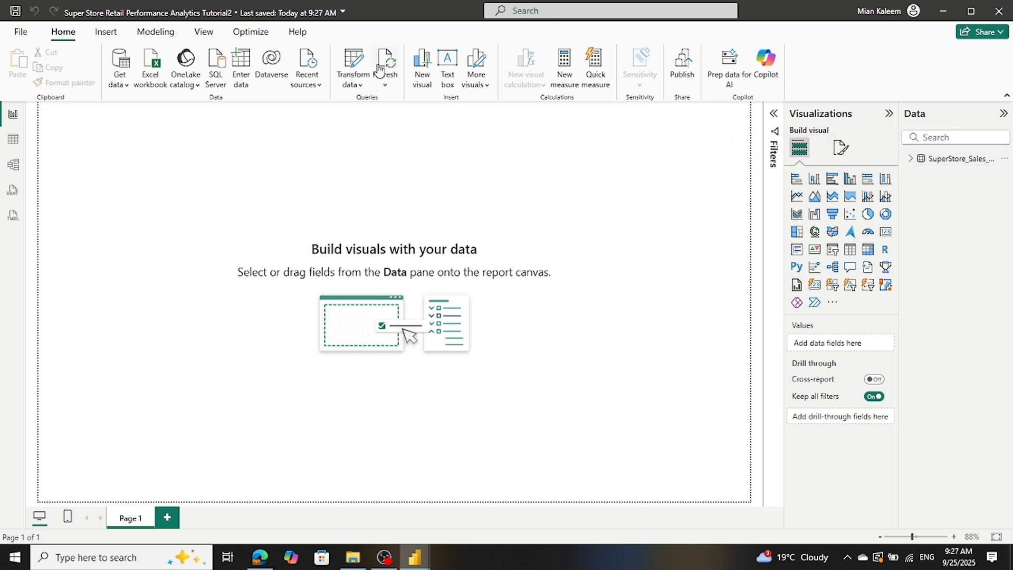
Step: Open the dataset in Power Query and convert the Order Date column to Date using the English (United Kingdom) locale
left_click(354, 58)
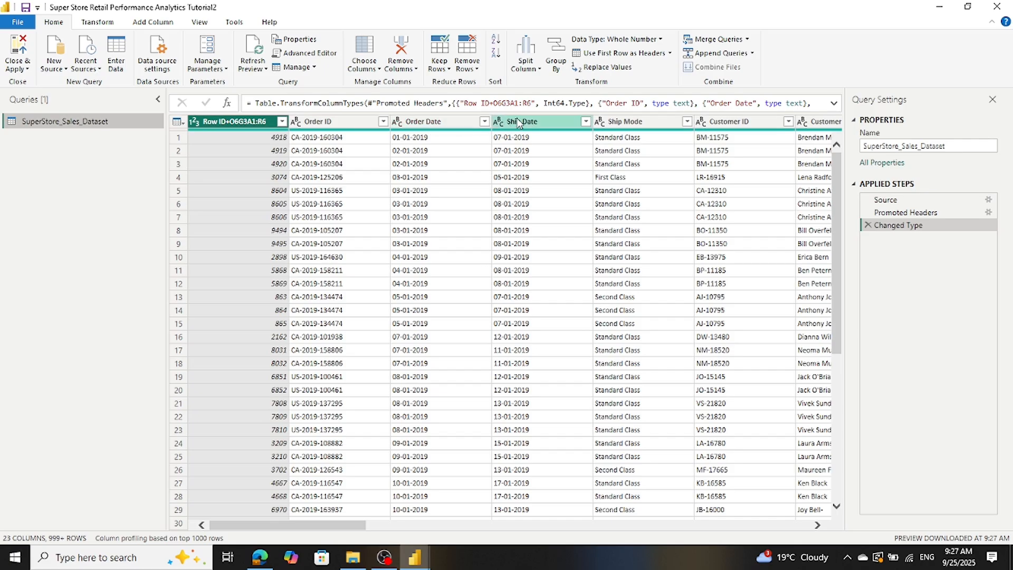
left_click(399, 124)
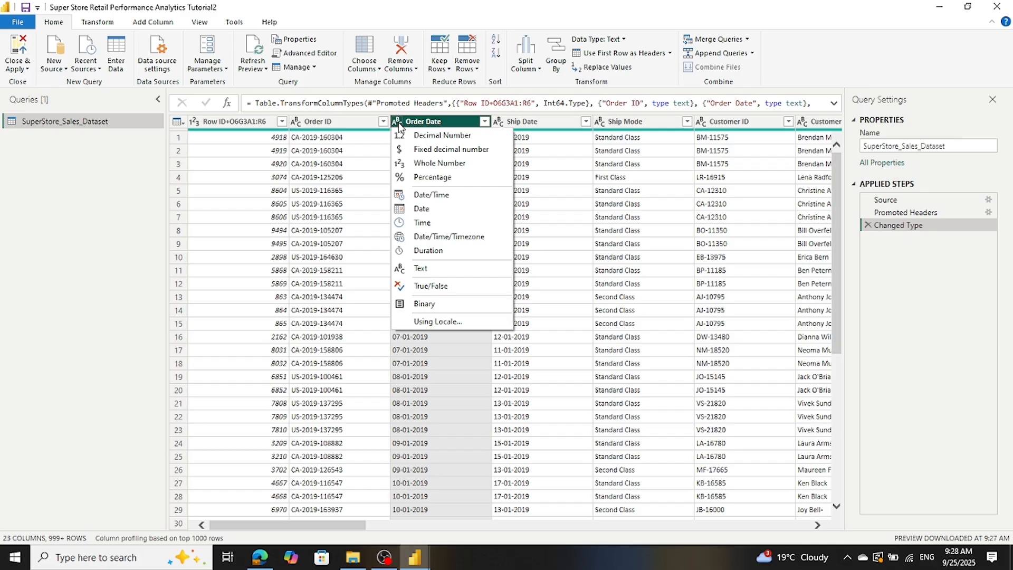
left_click(430, 322)
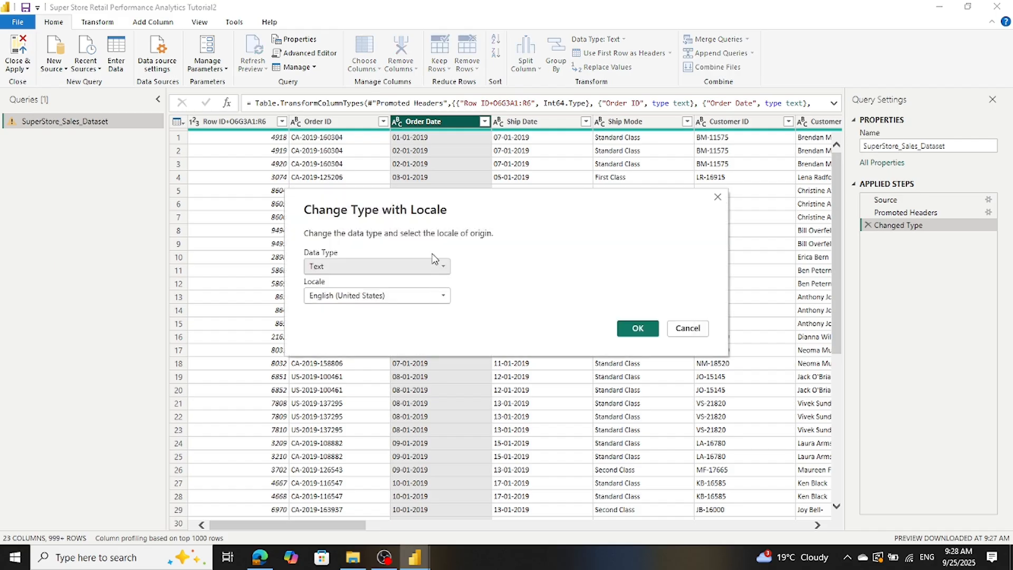
left_click(441, 268)
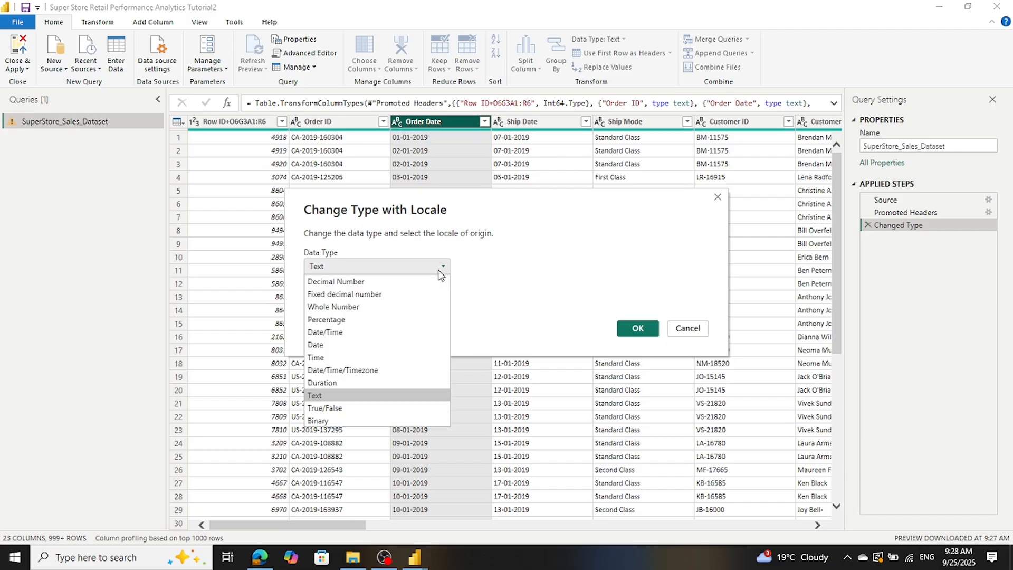
left_click(361, 350)
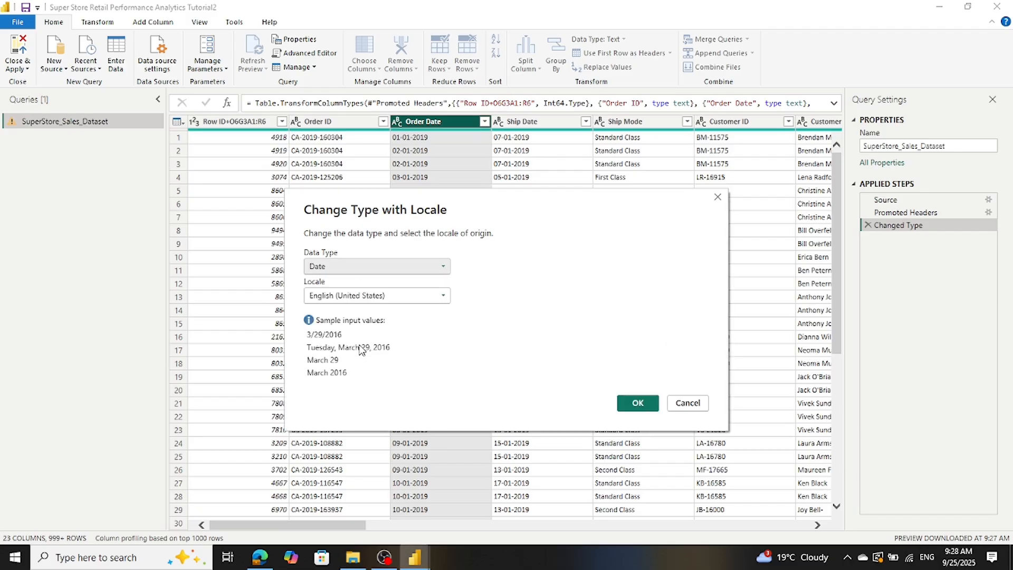
left_click(372, 297)
left_click(371, 270)
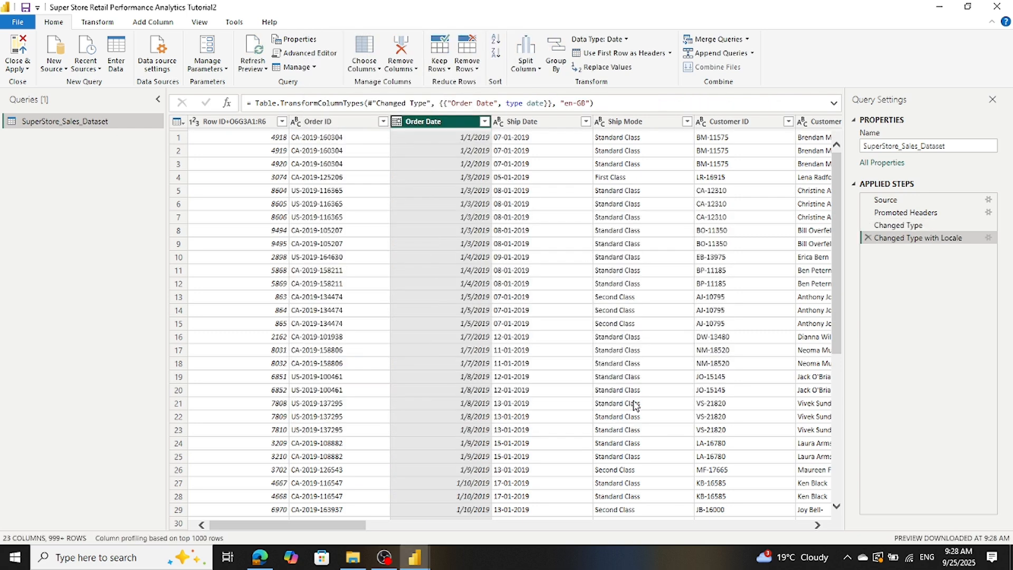
Step: Convert the Ship Date column to the Date type using the English (United Kingdom) locale
left_click(499, 122)
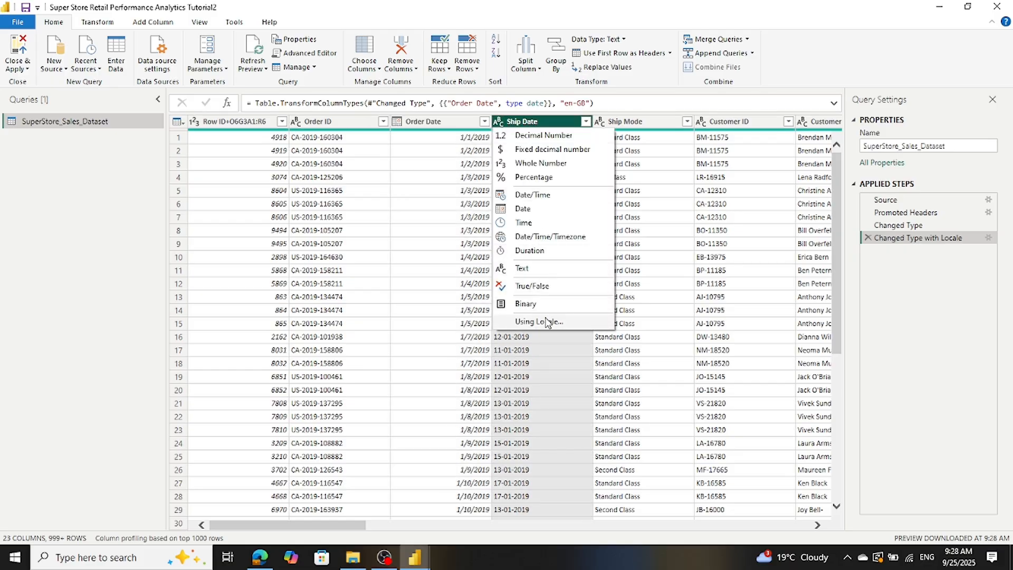
left_click(546, 320)
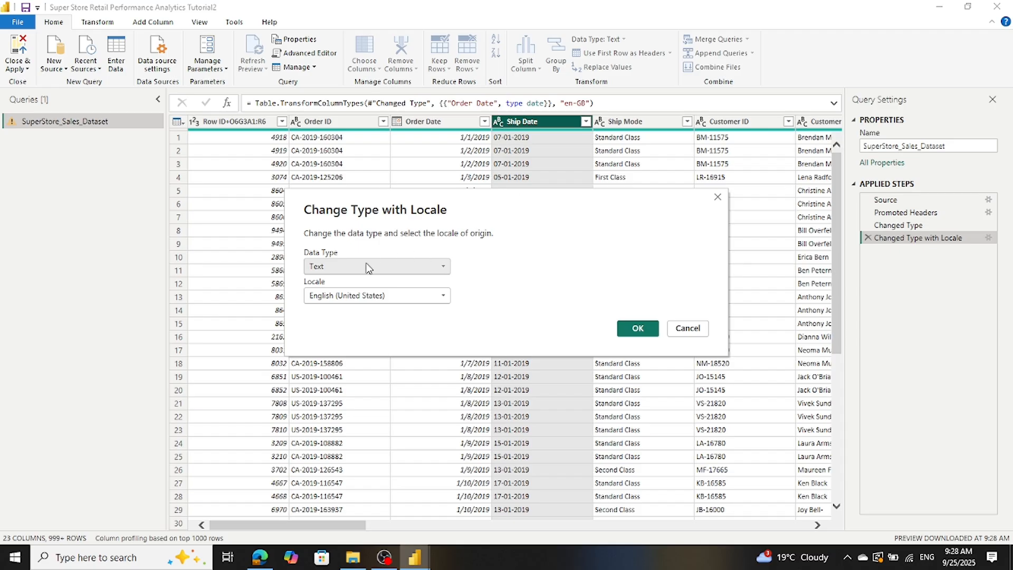
left_click(363, 267)
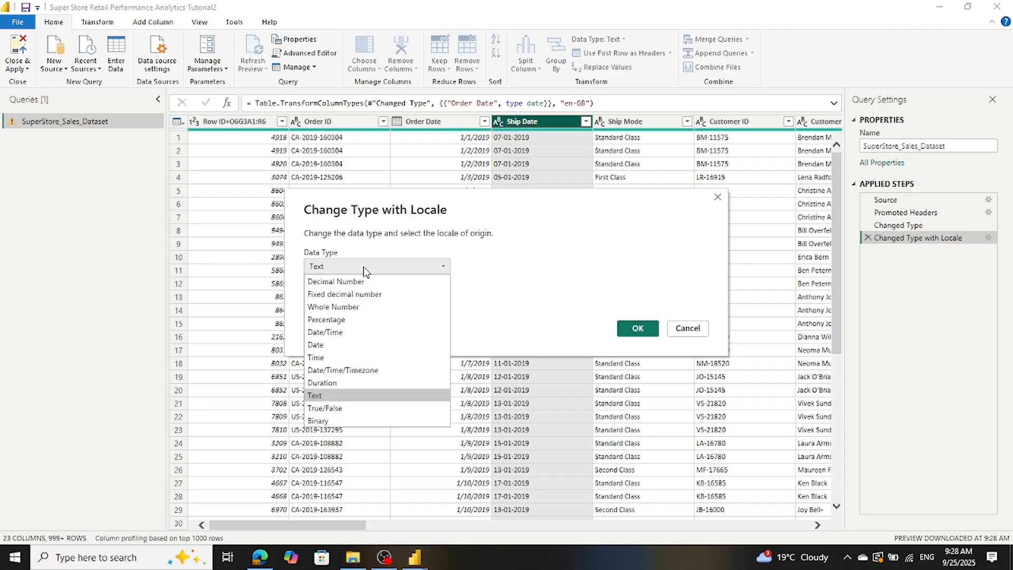
left_click(334, 346)
left_click(351, 294)
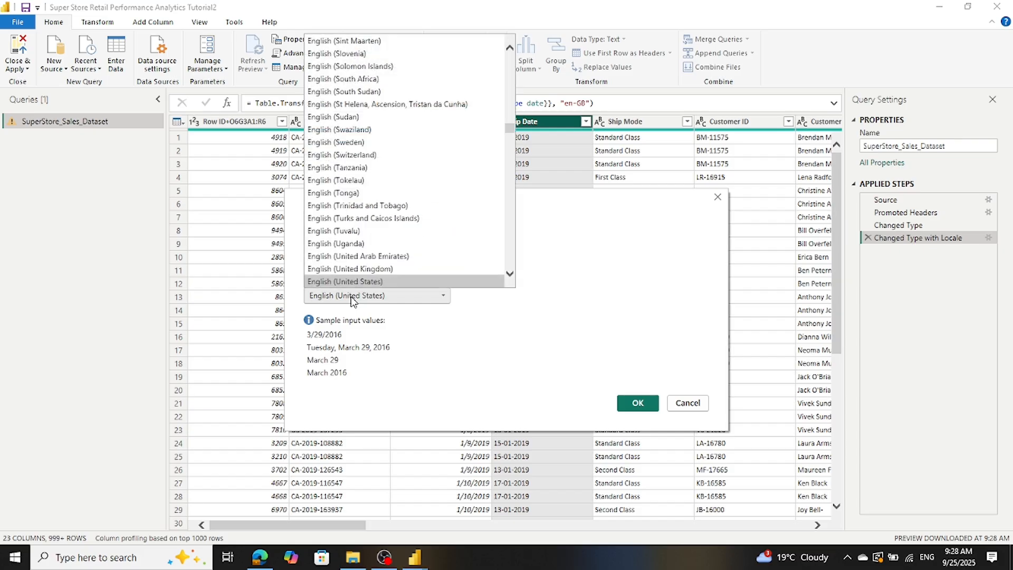
left_click(352, 269)
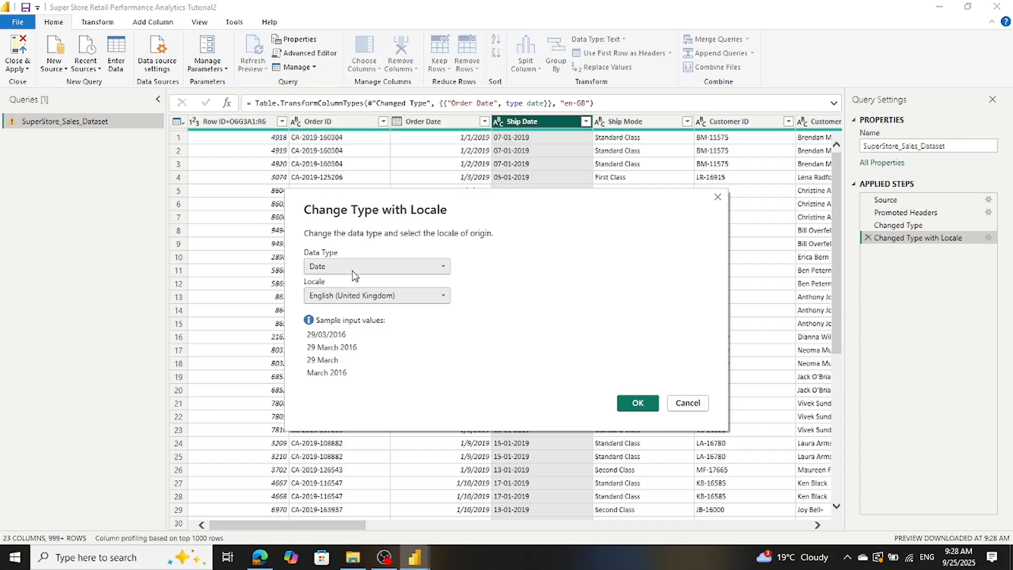
left_click(635, 403)
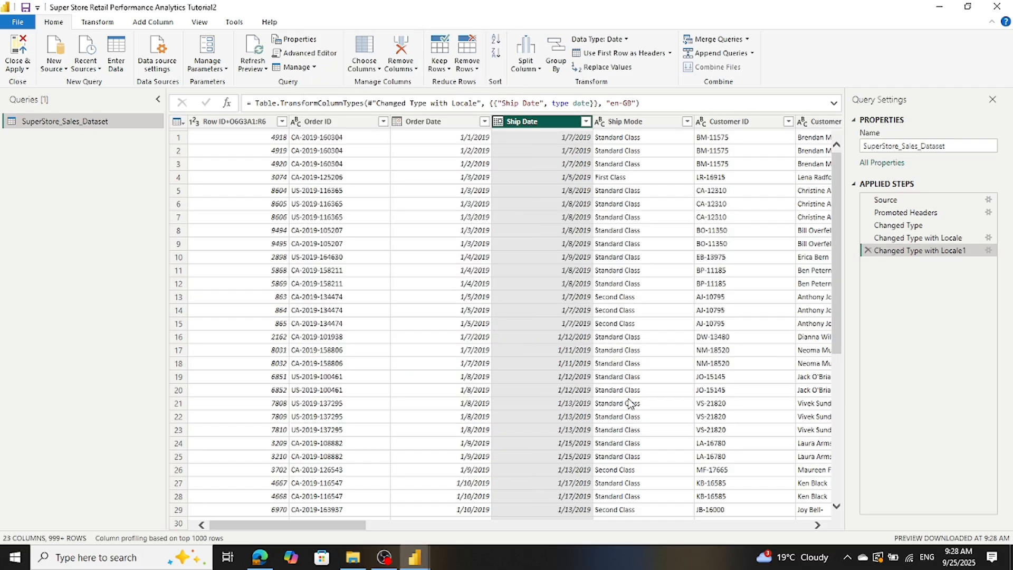
Step: Check the remaining dataset columns through ind2, and close Power Query with the changes applied
left_click_drag(359, 525, 723, 496)
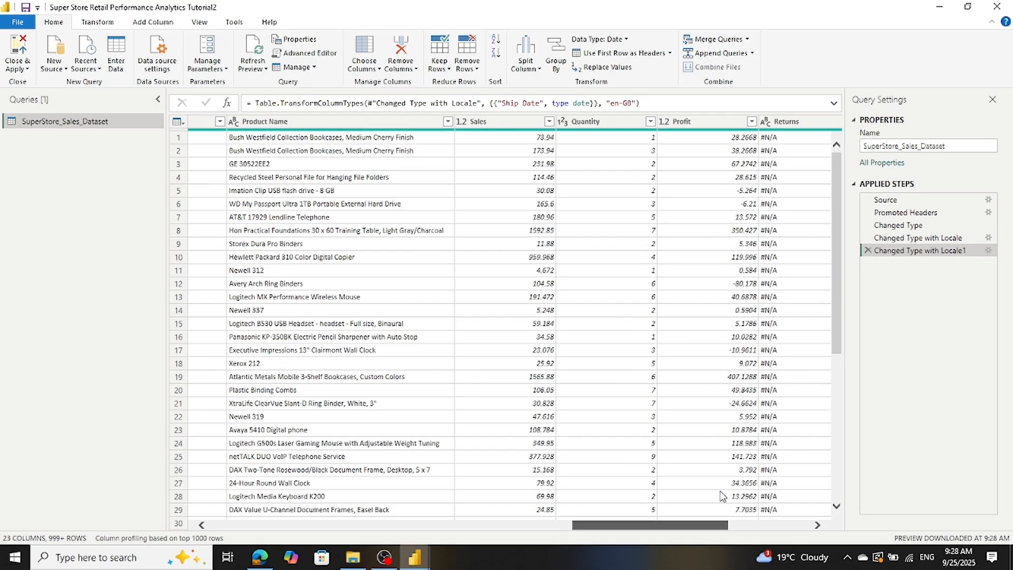
left_click_drag(723, 496, 807, 493)
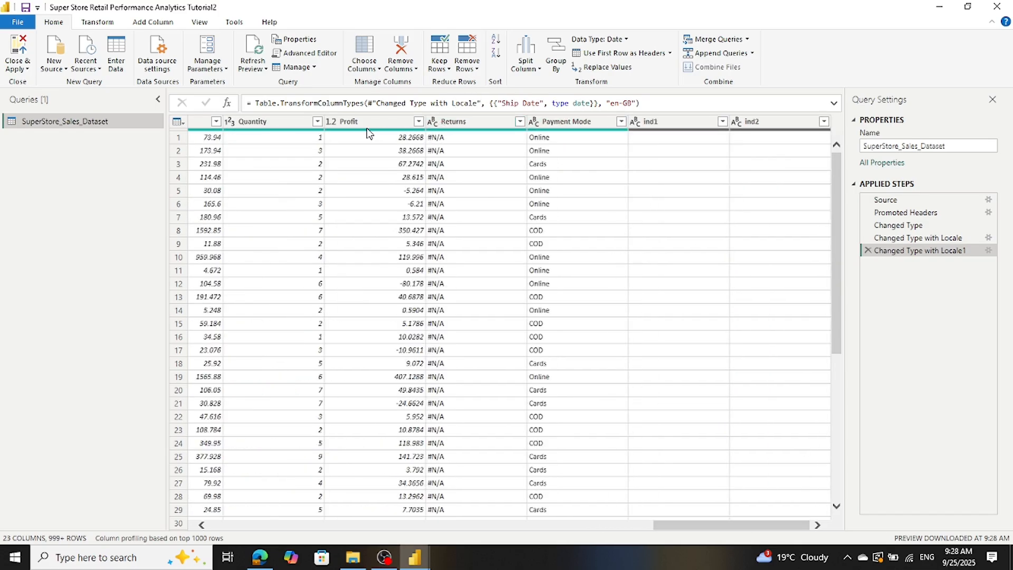
left_click(225, 526)
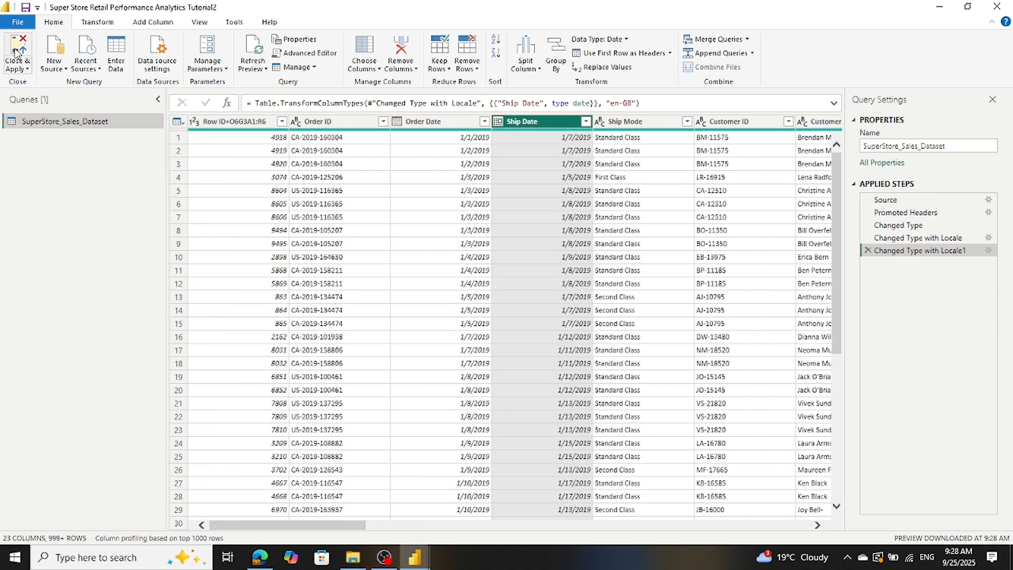
left_click(18, 52)
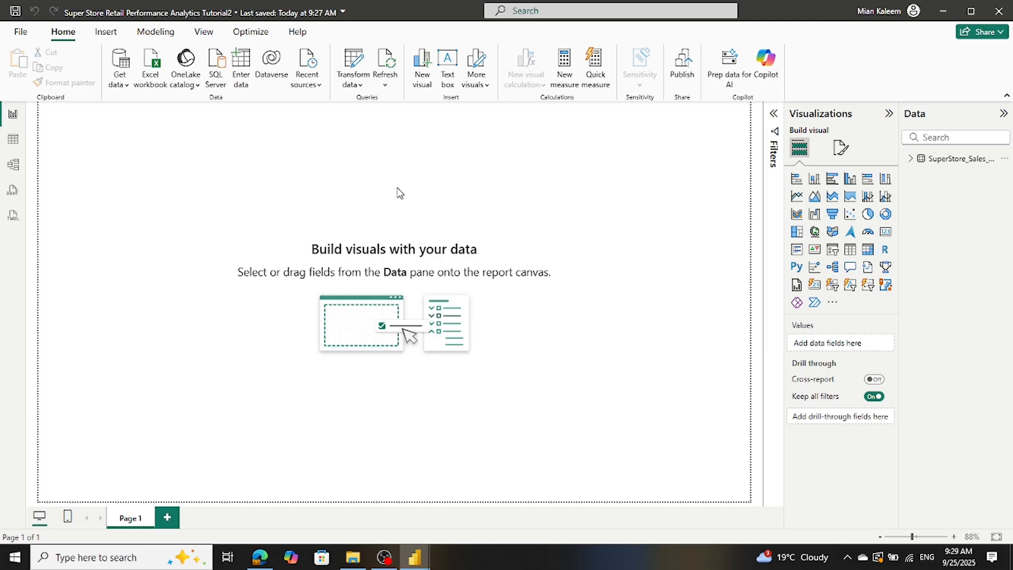
Step: Add a calculated column to the dataset: AvgDelivery = DATEDIFF('SuperStore_Sales_Dataset'[Order Date],'SuperStore_Sales_Dataset'[Ship Date],DAY)
left_click_drag(899, 176, 861, 187)
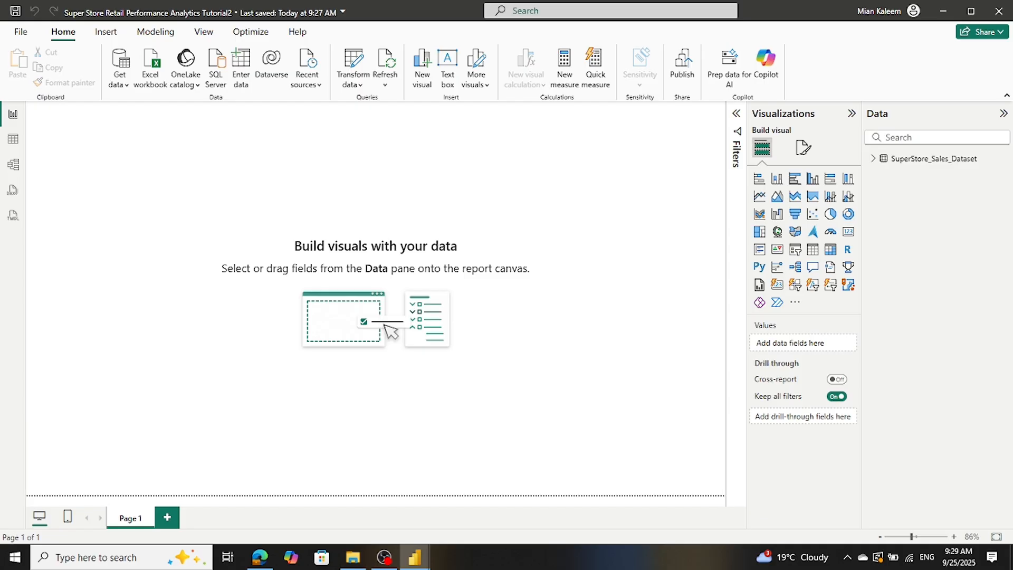
left_click(872, 160)
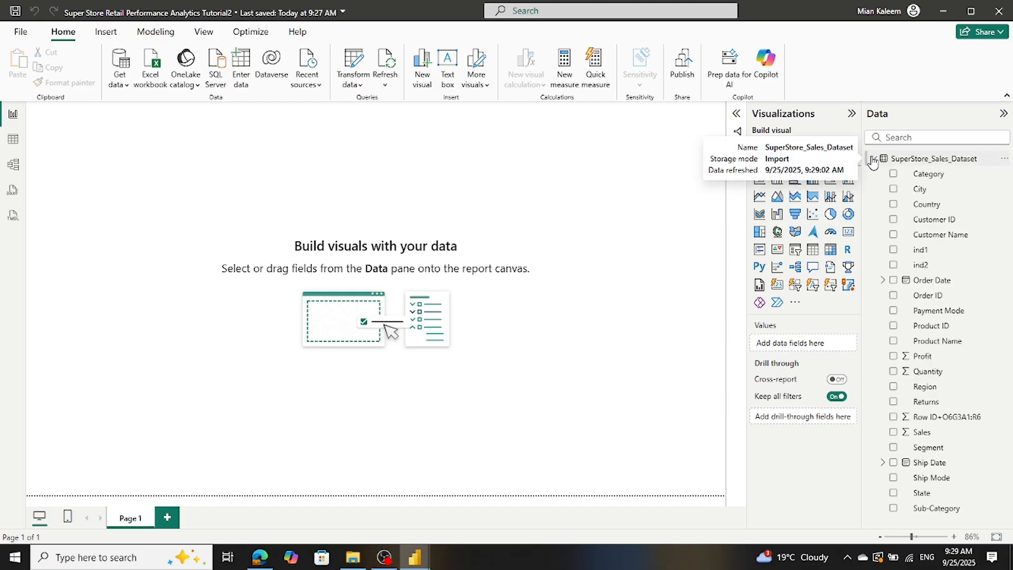
right_click(905, 160)
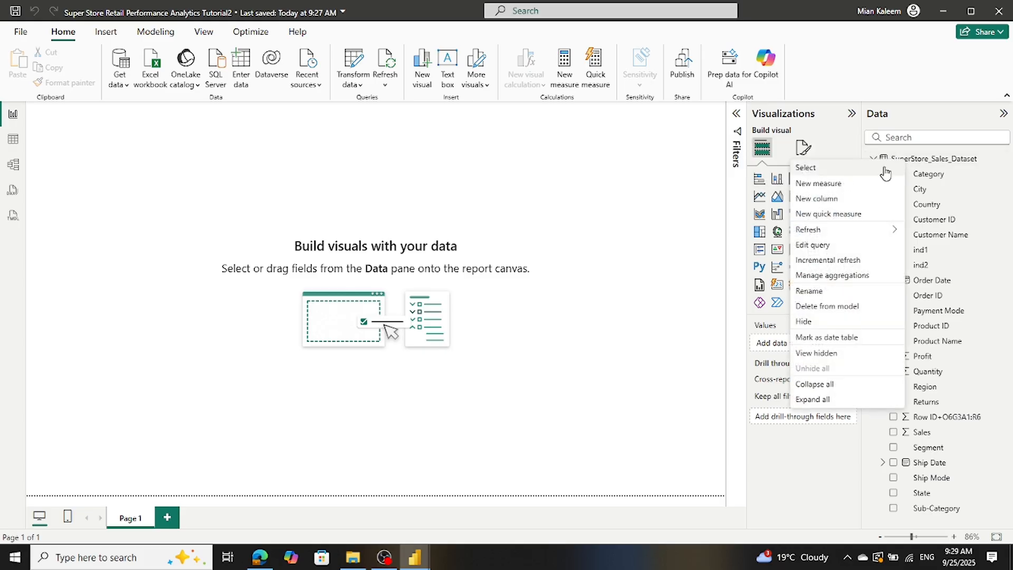
left_click(824, 199)
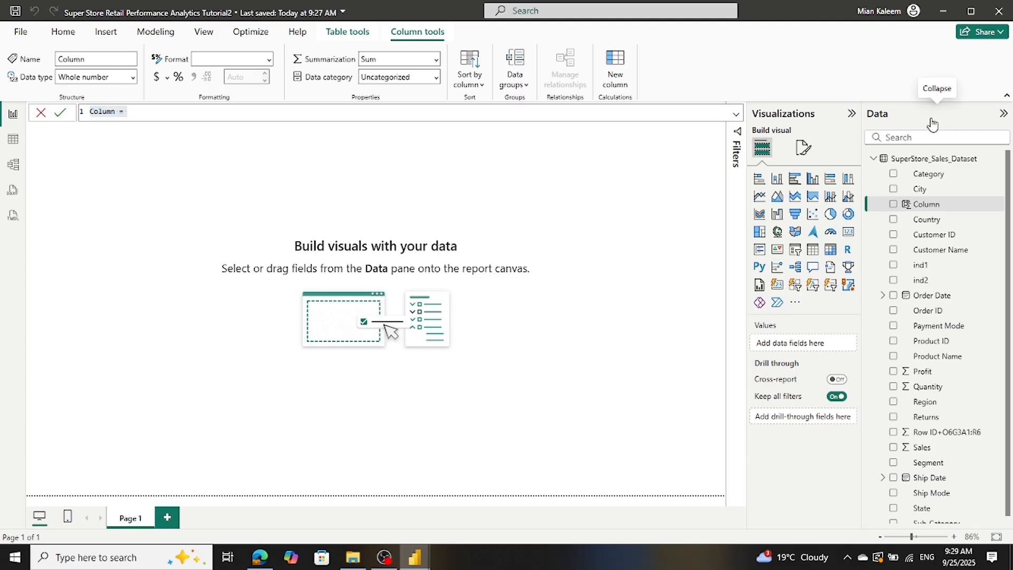
left_click(132, 116)
key("ctrl+a")
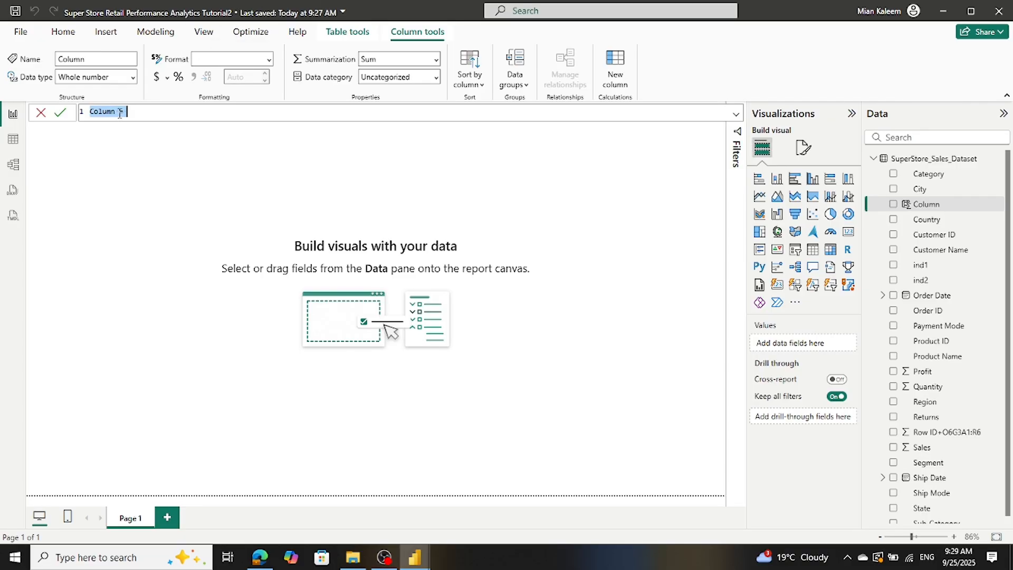
type("AvgDelivery = DATEDIFF('SuperStore_Sales_Dataset'[Order Date],'SuperStore_Sales_Dataset'[Ship Date],DAY)")
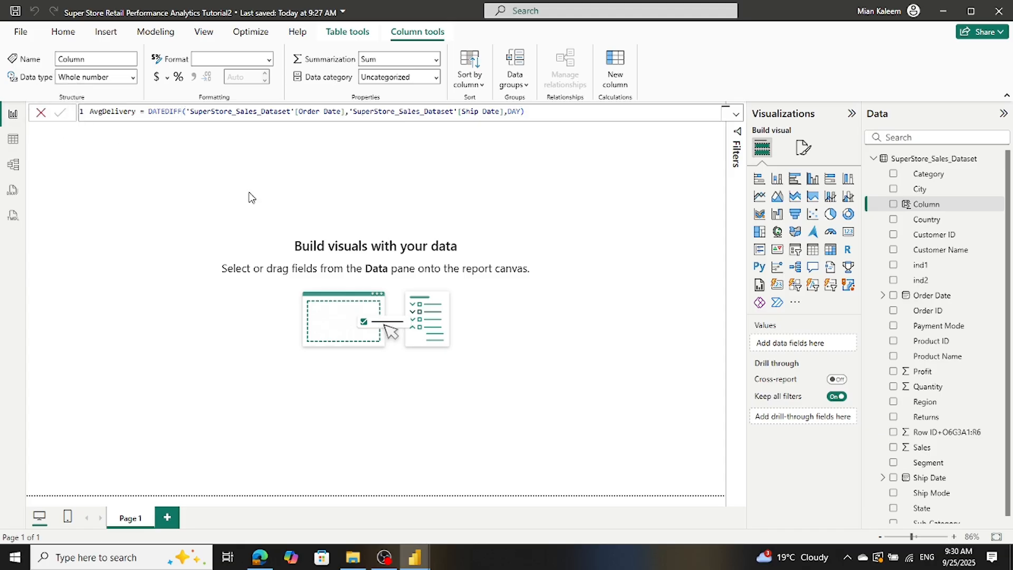
left_click(394, 239)
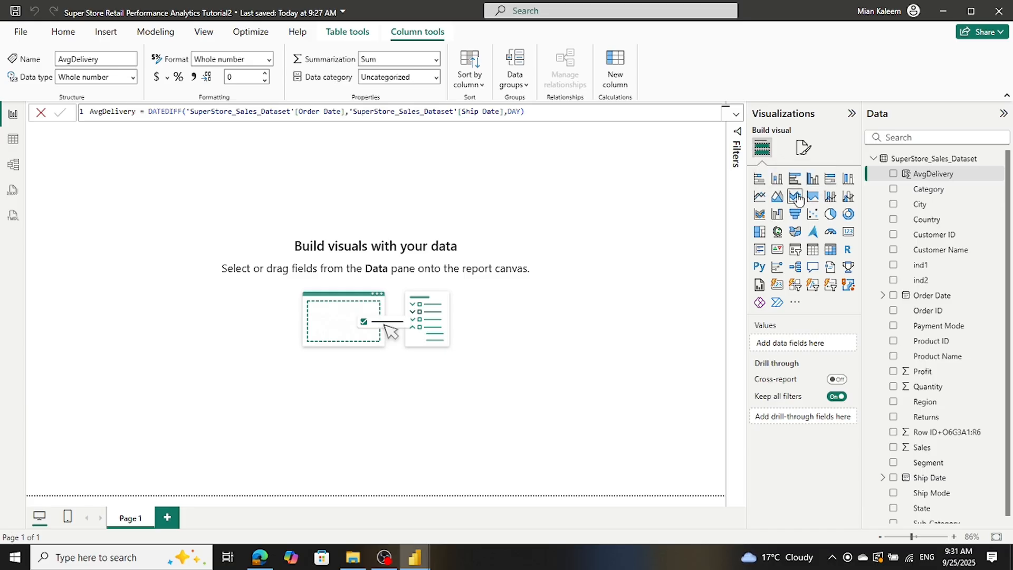
Step: Insert a stacked area chart, place it in the canvas's lower-left corner, collapse the filter pane, and widen the chart slightly
left_click(796, 197)
left_click_drag(135, 203, 119, 430)
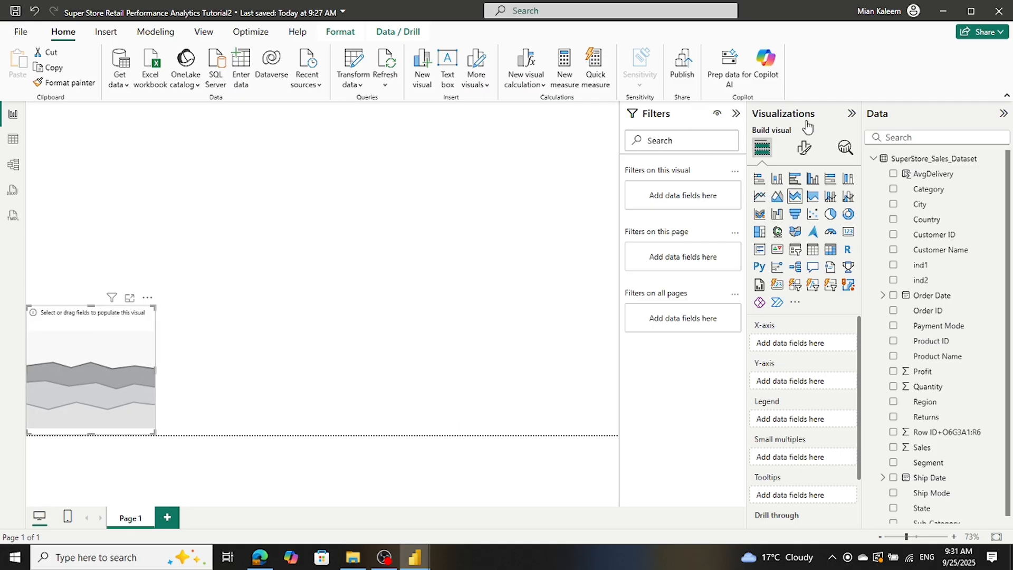
left_click(736, 114)
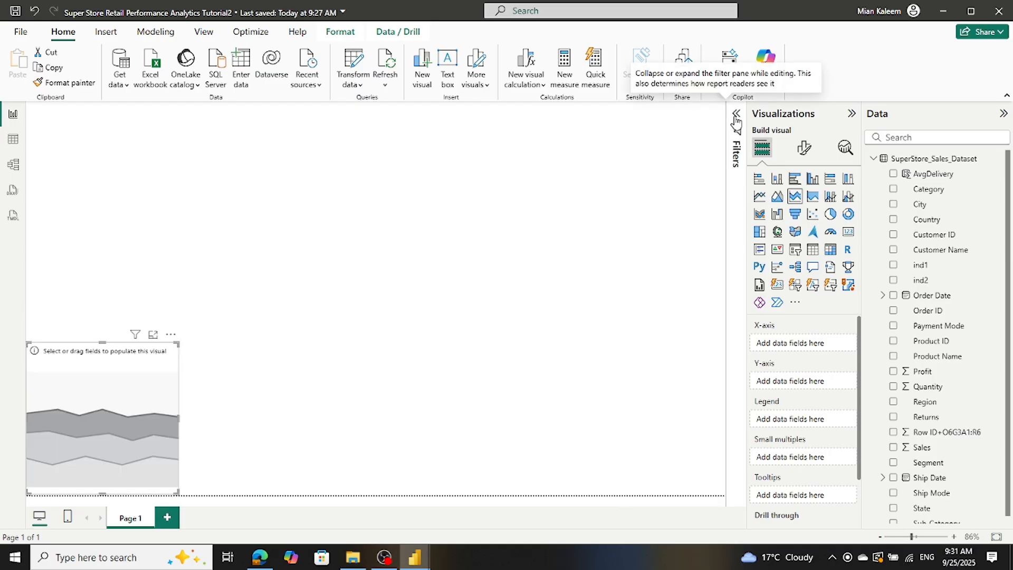
left_click_drag(177, 418, 203, 418)
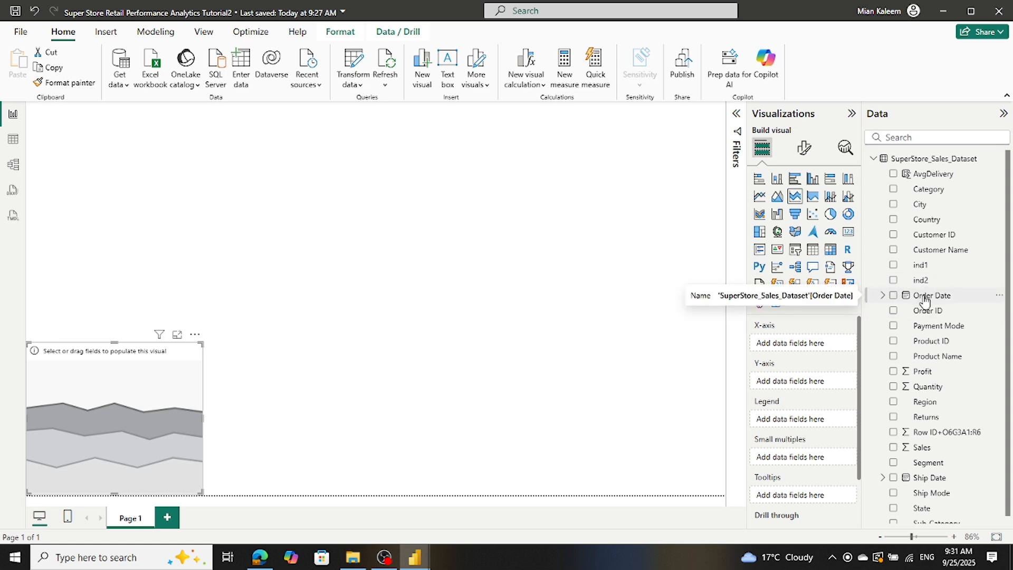
Step: Plot Profit on the chart's Y-axis against Order Date, keeping only Month and Day on the X-axis, and widen the chart
left_click_drag(924, 300, 809, 346)
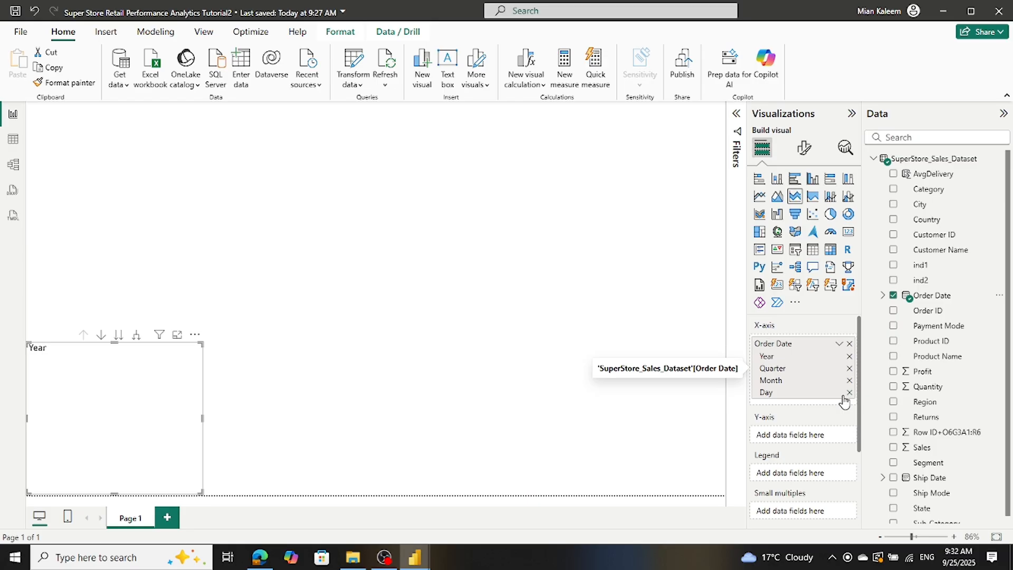
left_click(849, 368)
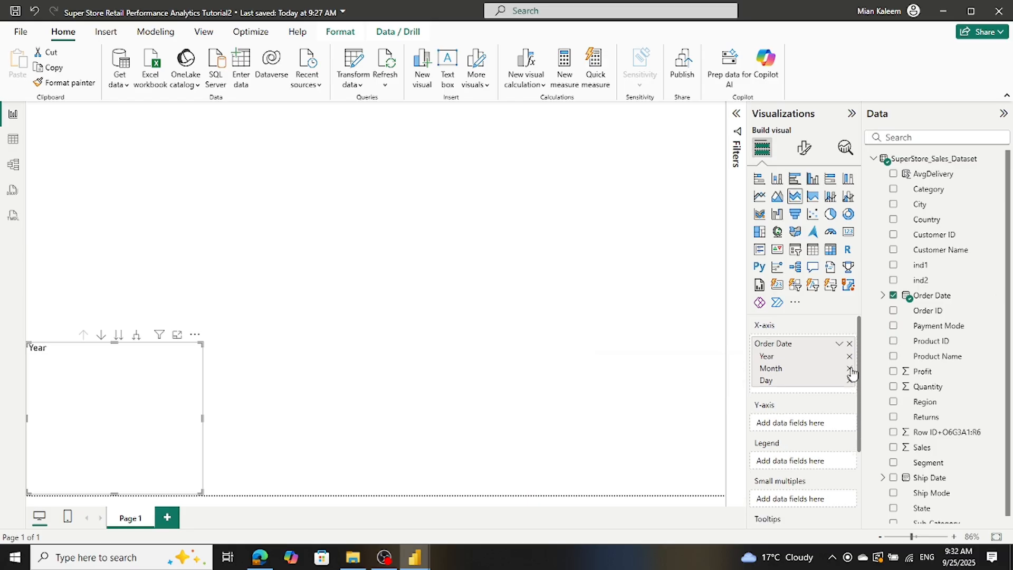
left_click(849, 357)
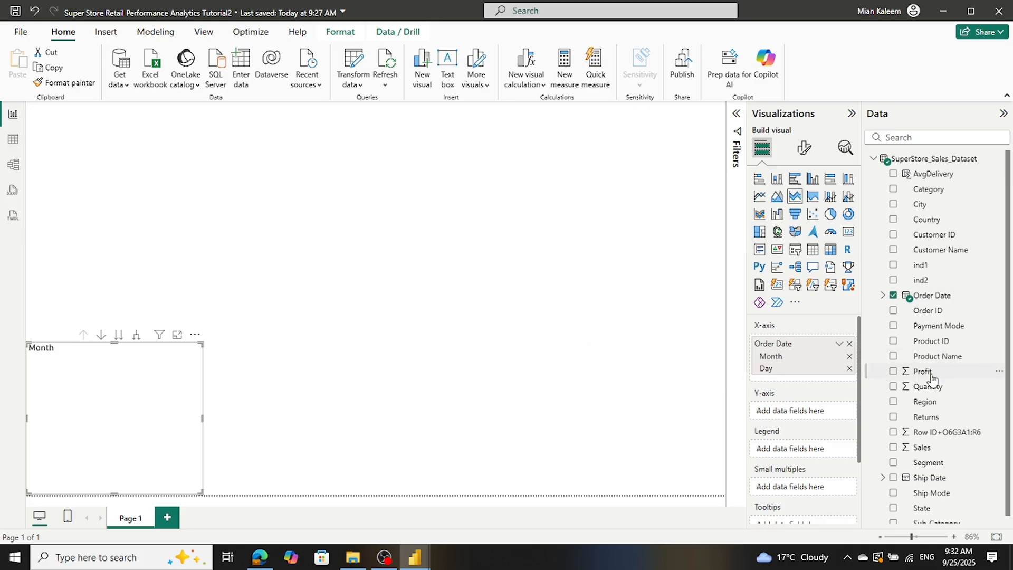
left_click_drag(935, 376, 815, 414)
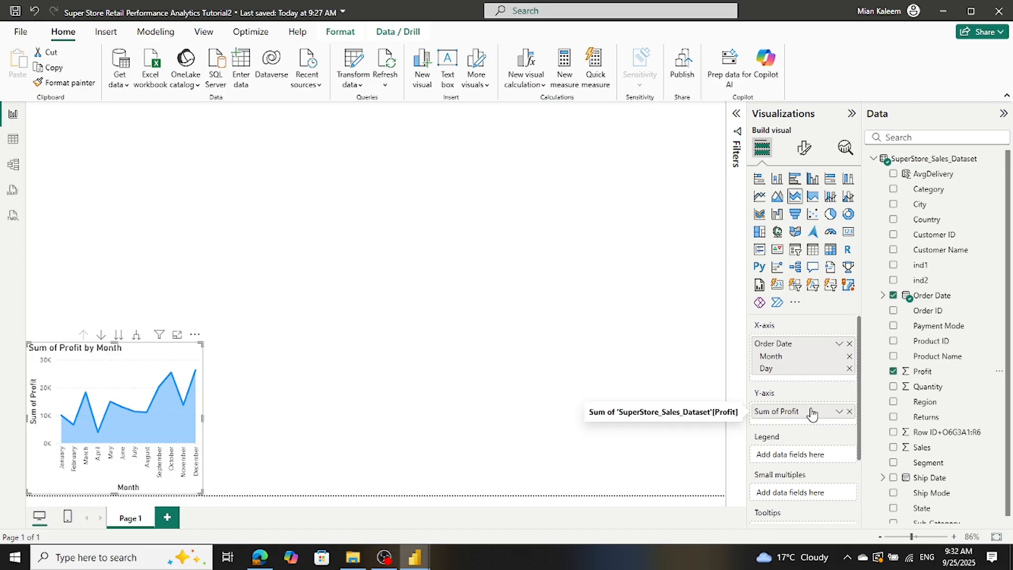
left_click_drag(202, 417, 264, 415)
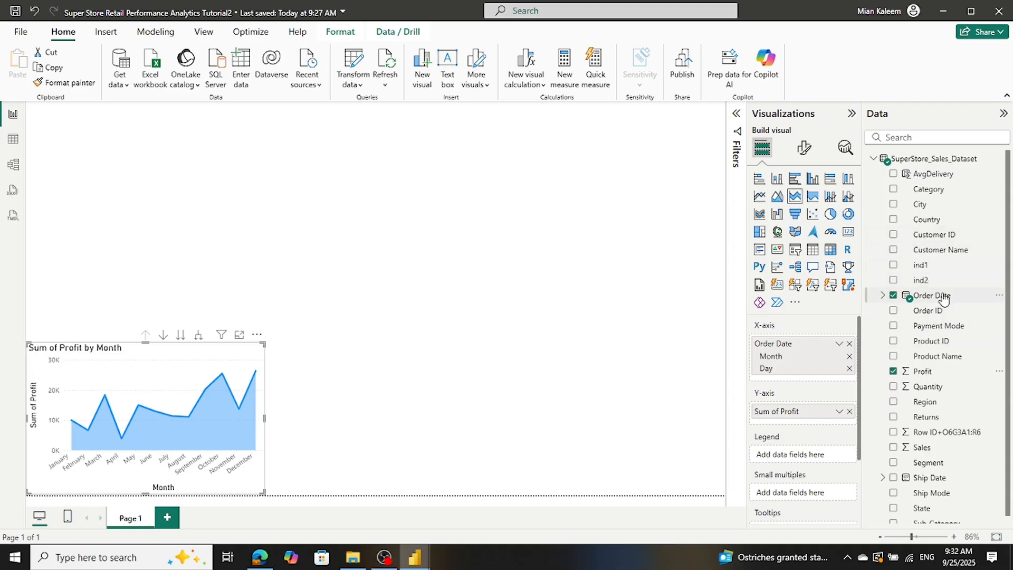
Step: Use Year from the Order Date hierarchy as the area chart's legend and widen the chart a little more
left_click(882, 295)
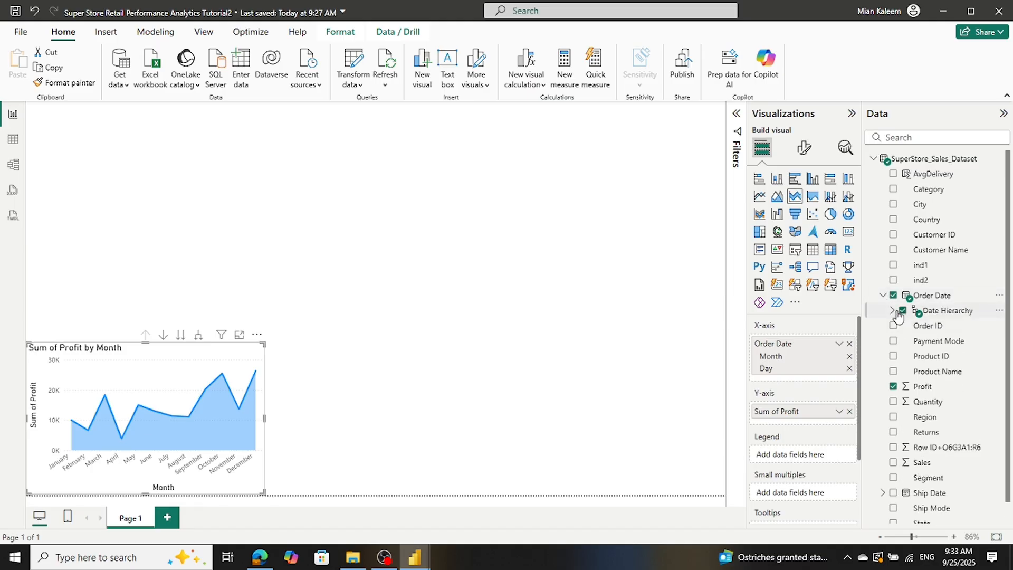
left_click(892, 310)
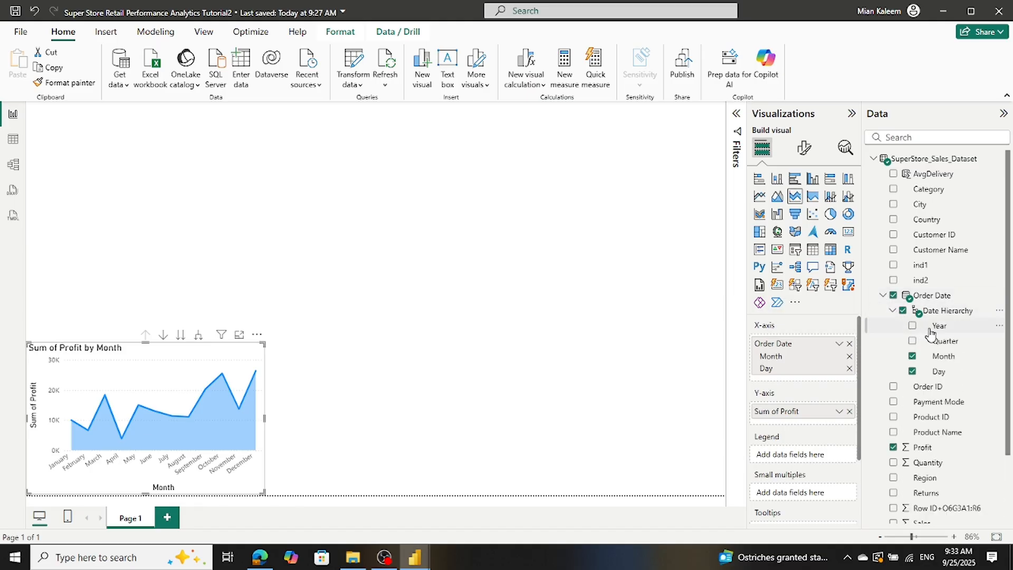
left_click_drag(928, 328, 820, 460)
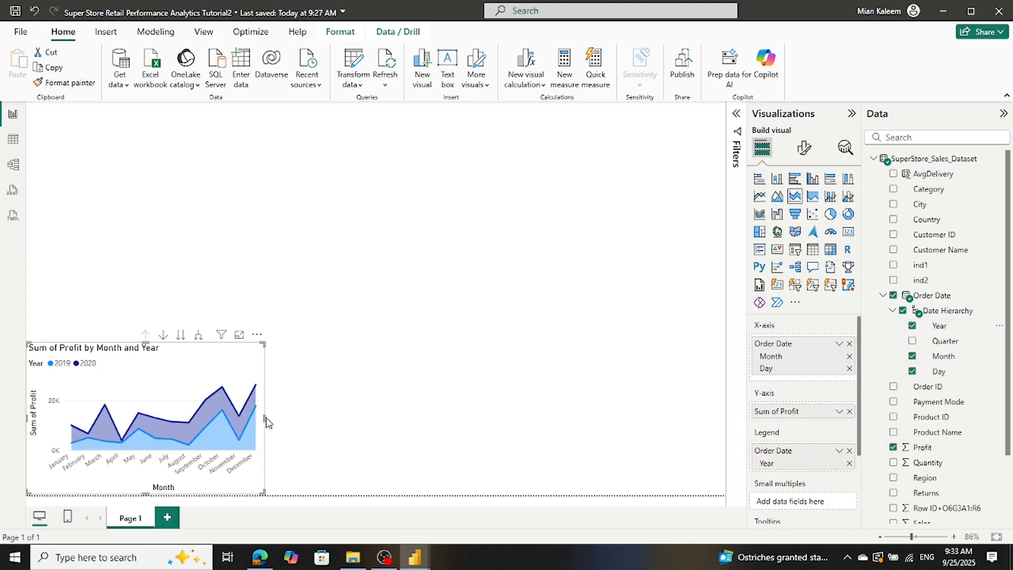
left_click_drag(265, 417, 291, 417)
mouse_move(104, 436)
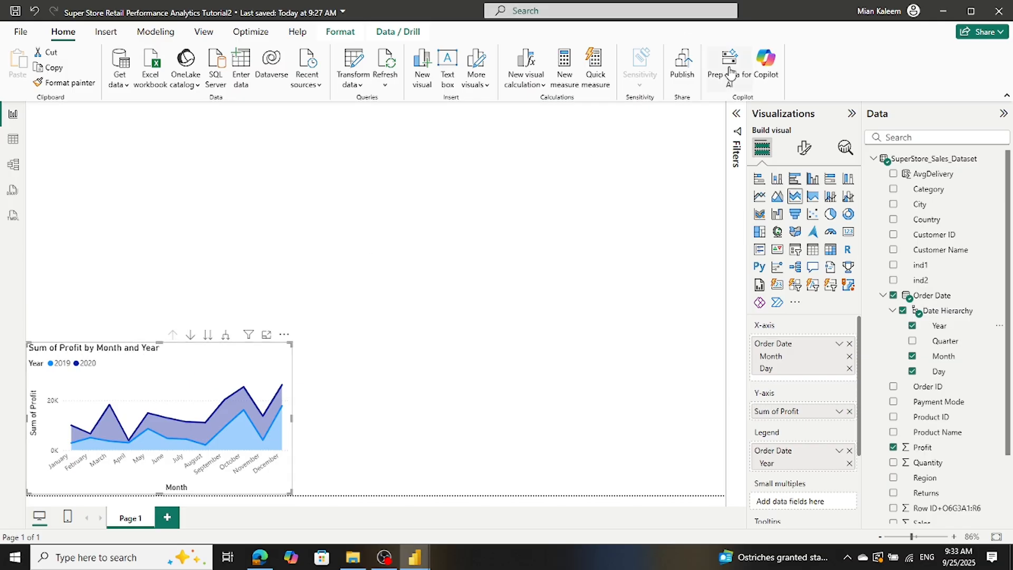
Step: Change the area chart's title to "Monthly Profit YOY"
left_click(804, 149)
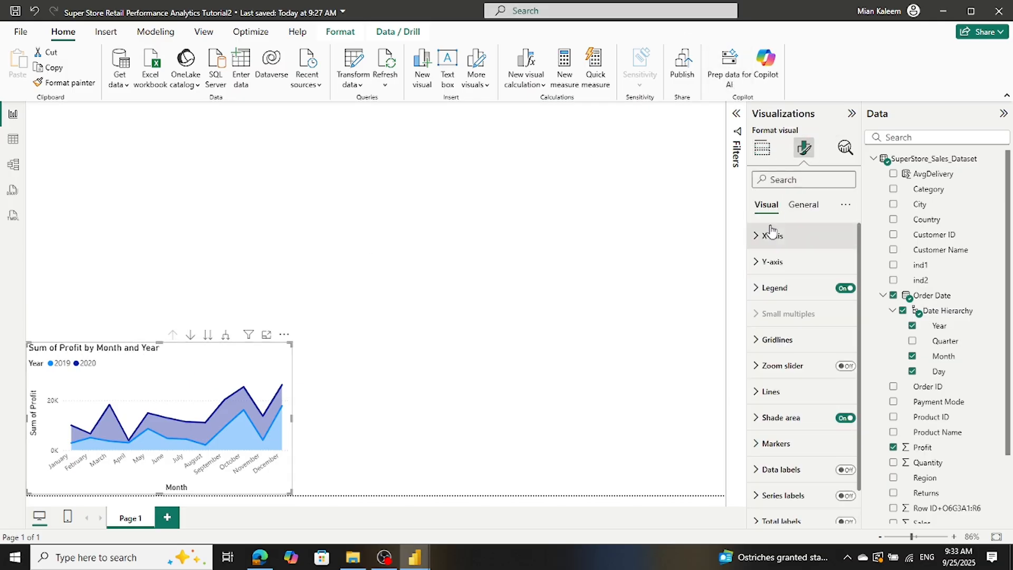
left_click(800, 206)
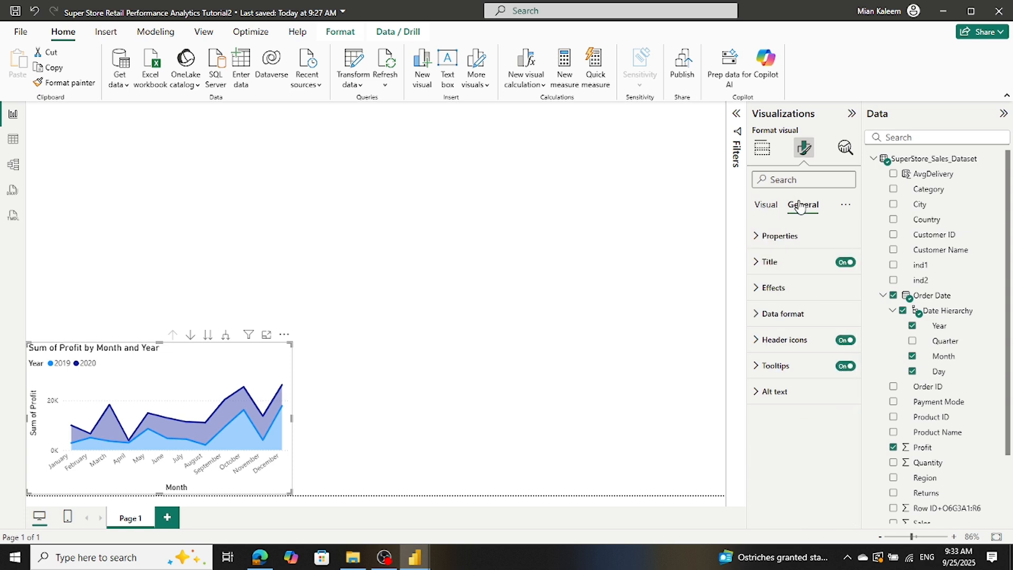
left_click(761, 262)
left_click(787, 326)
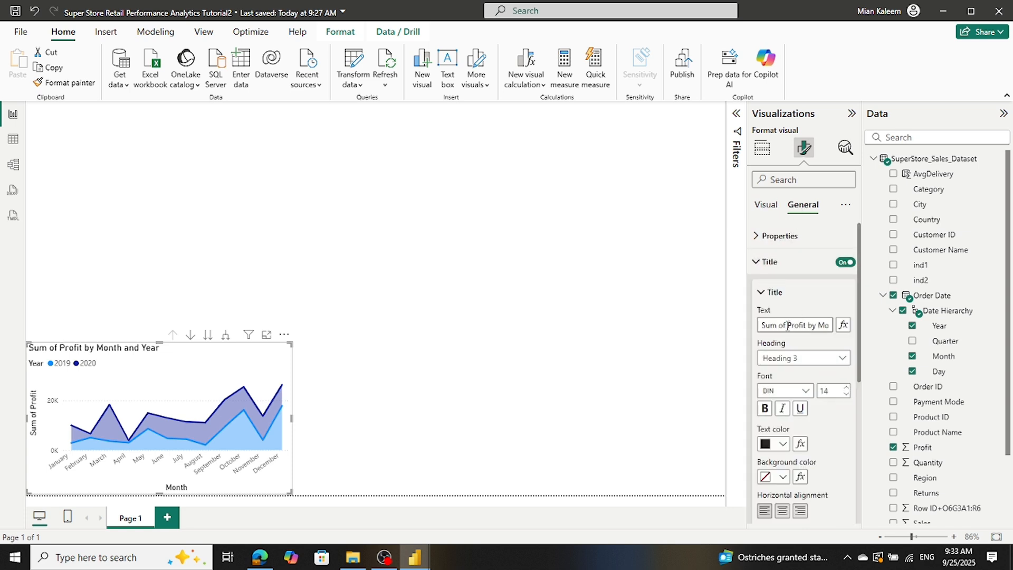
left_click_drag(787, 325, 743, 326)
key("BackSpace")
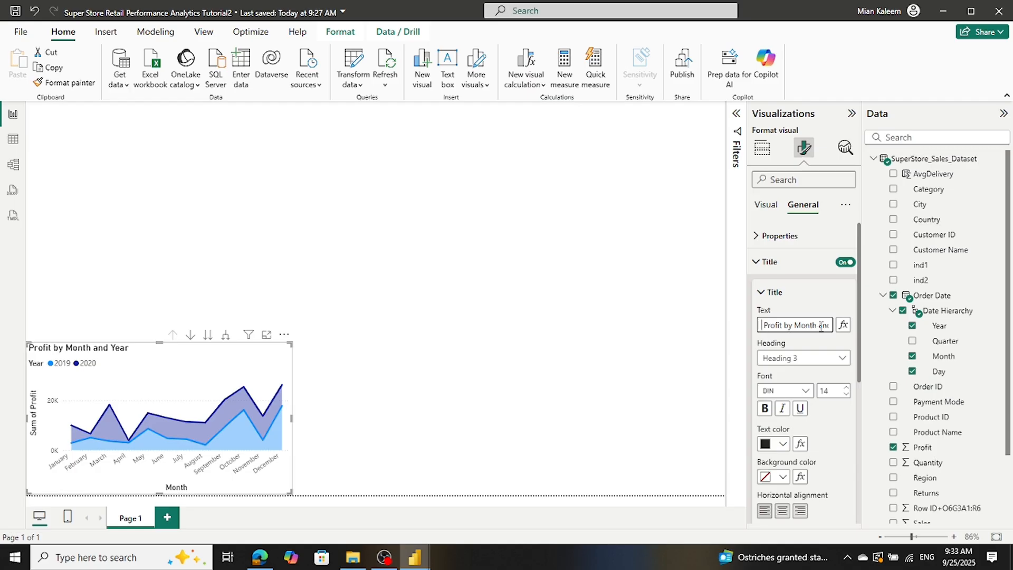
left_click_drag(762, 325, 894, 313)
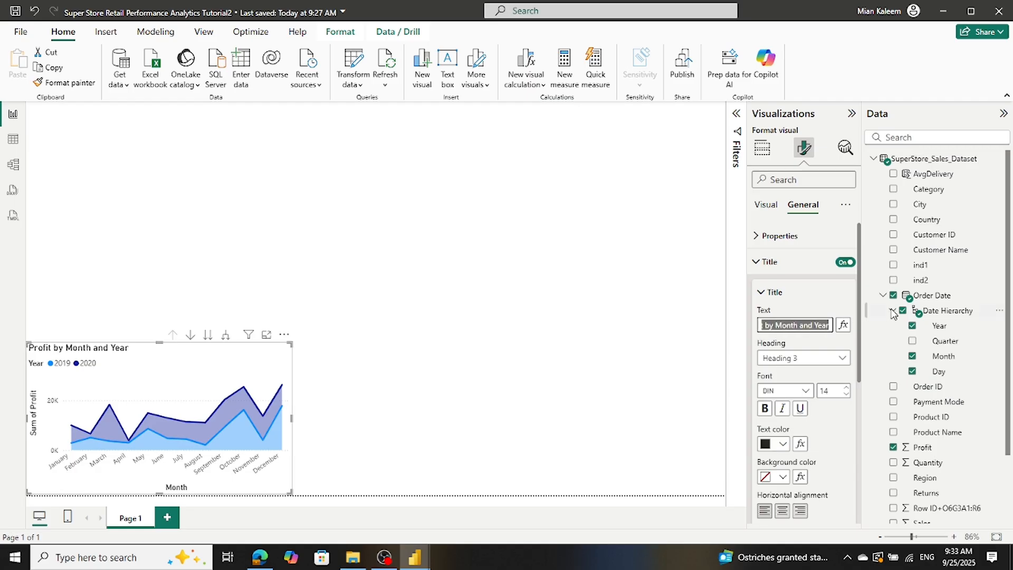
type("M")
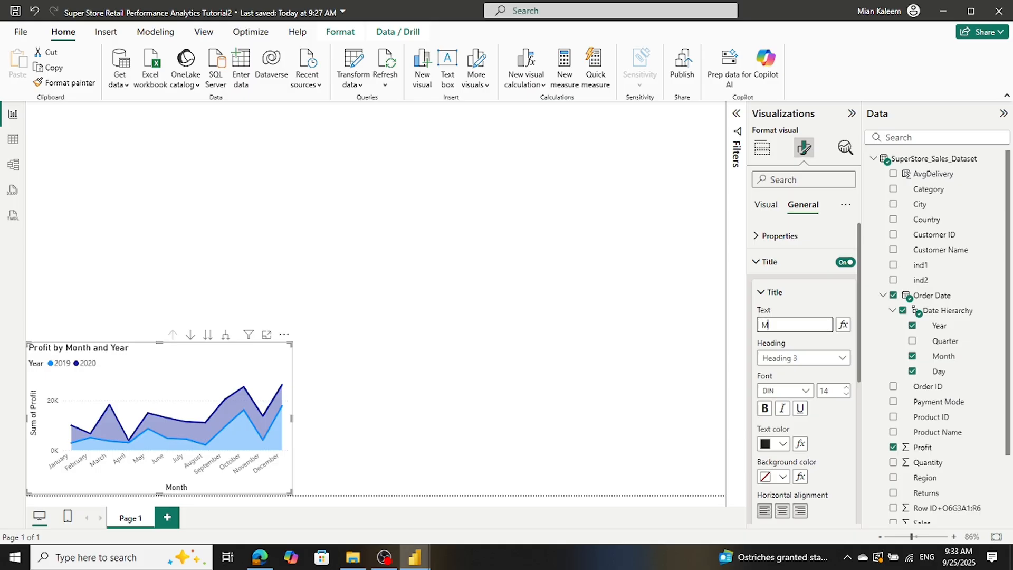
type("onthly Profit")
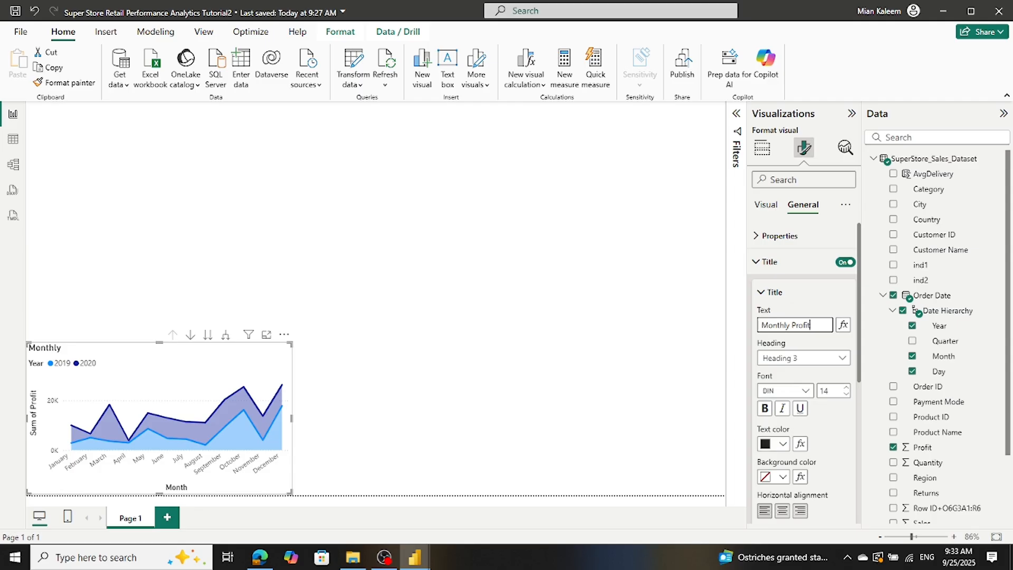
type(" YOY")
left_click(226, 302)
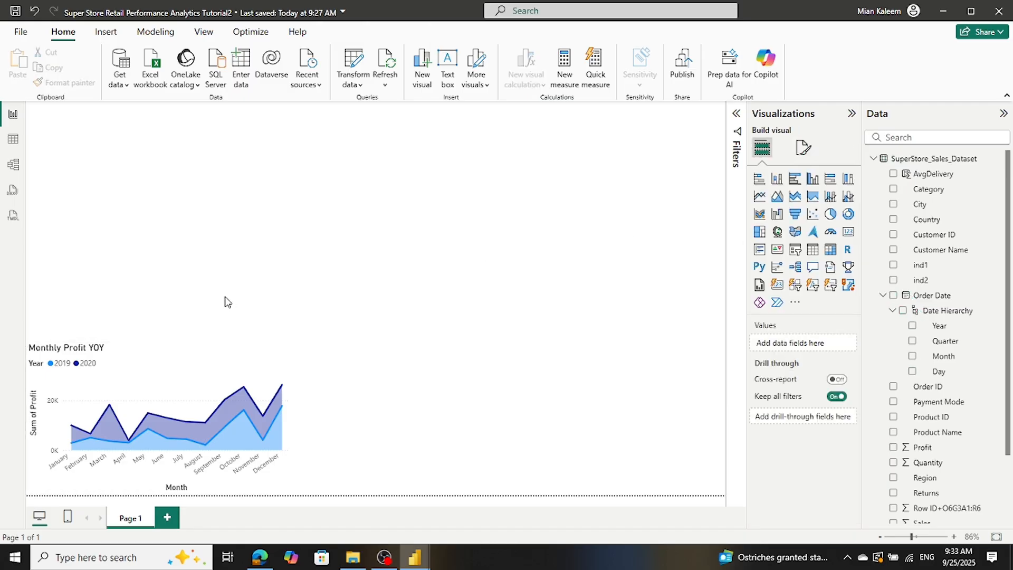
Step: Duplicate the Monthly Profit YOY chart and place the copy directly to the right of the original
left_click(180, 358)
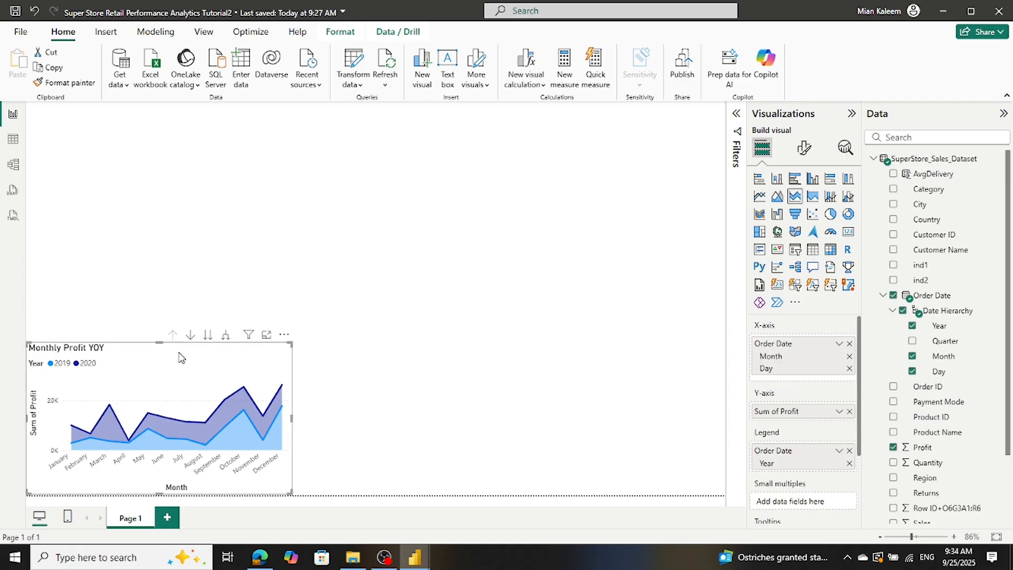
key("ctrl+c")
key("ctrl+v")
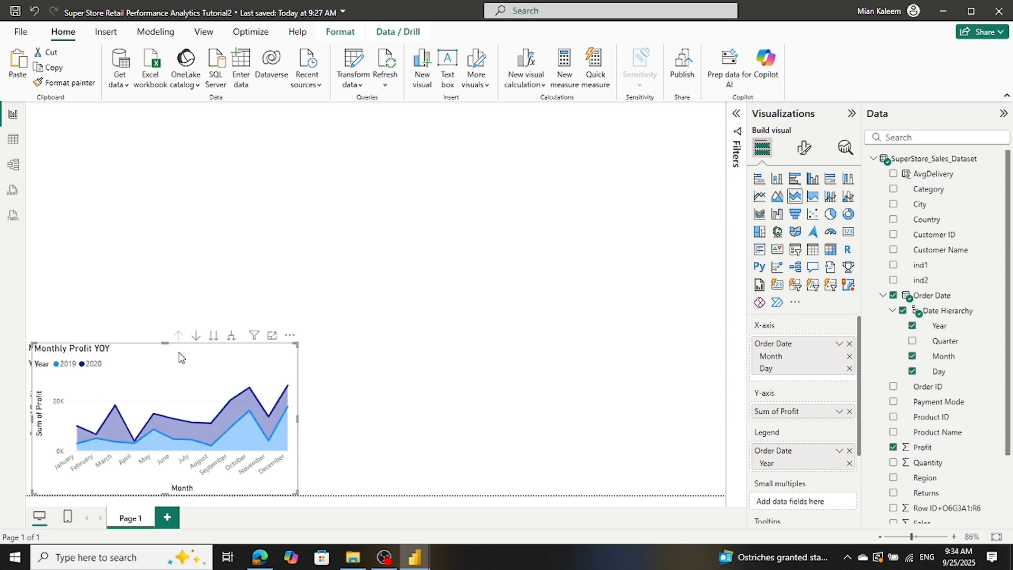
left_click_drag(180, 357, 445, 366)
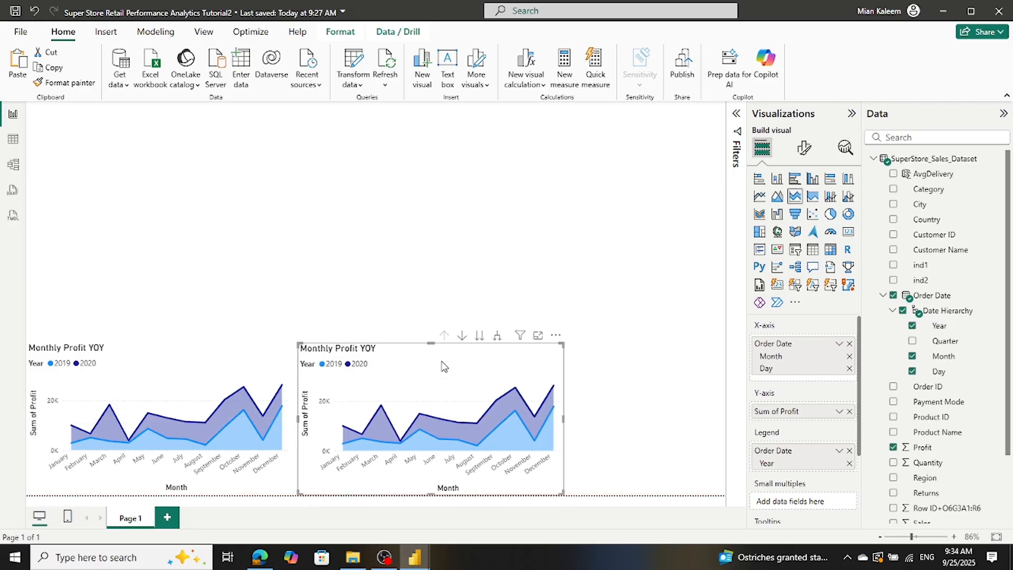
Step: Replace Profit with Sales on the Y-axis of the duplicated chart
left_click(849, 411)
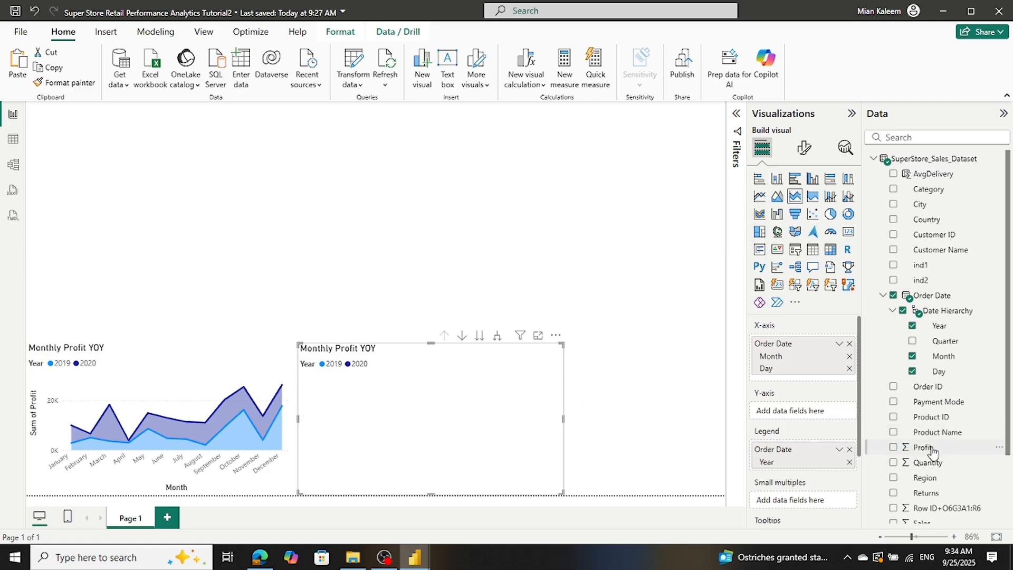
scroll(932, 452, "down", 3)
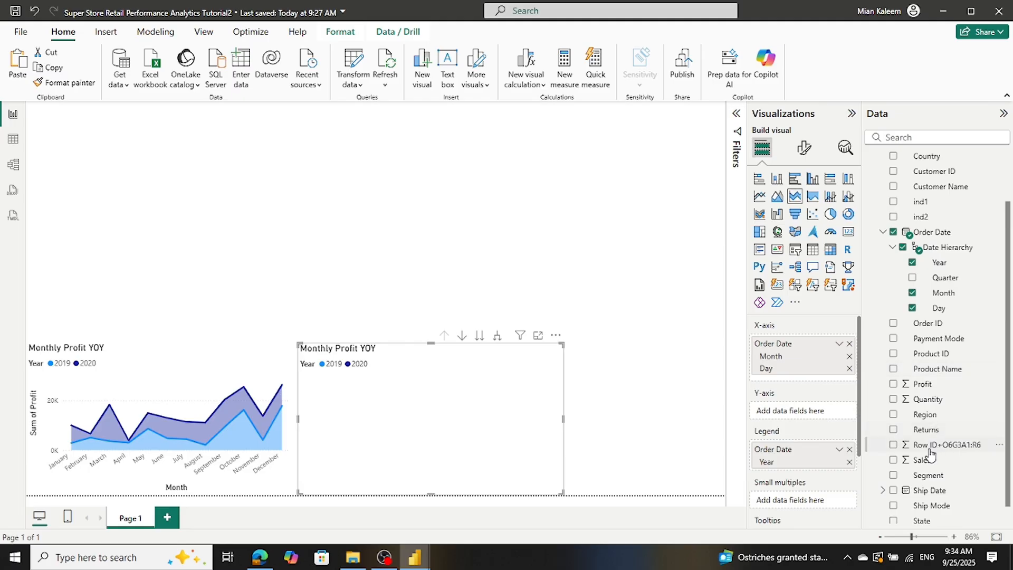
left_click_drag(924, 459, 812, 417)
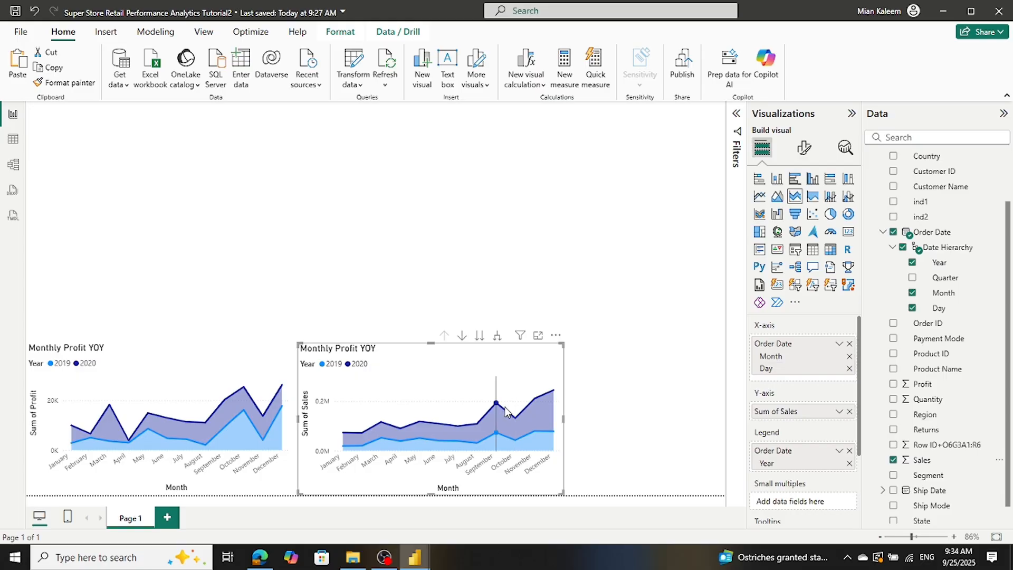
Step: Change the duplicated sales area chart's title to "Monthly Sales YOY"
left_click(814, 154)
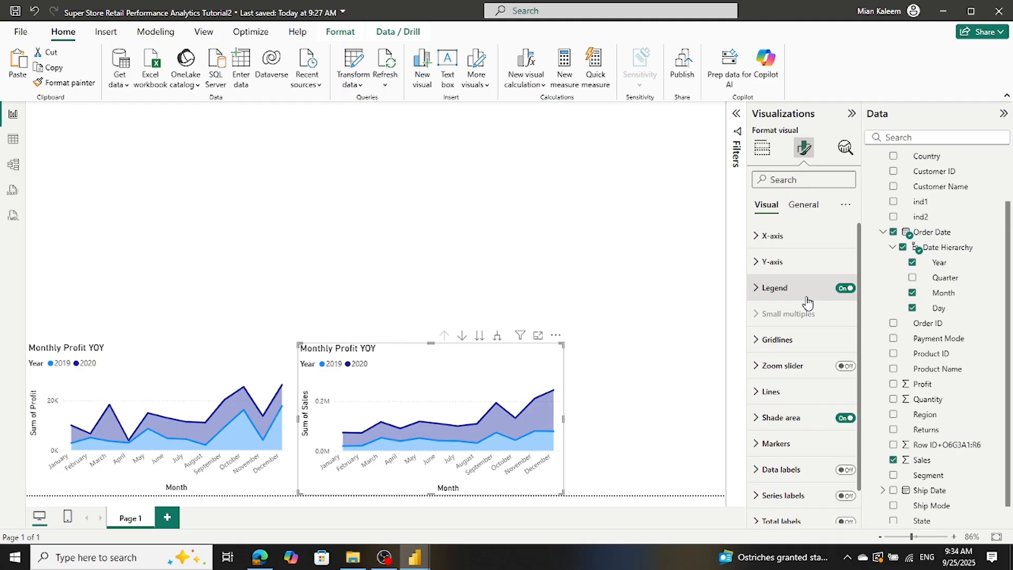
left_click(804, 206)
left_click(765, 267)
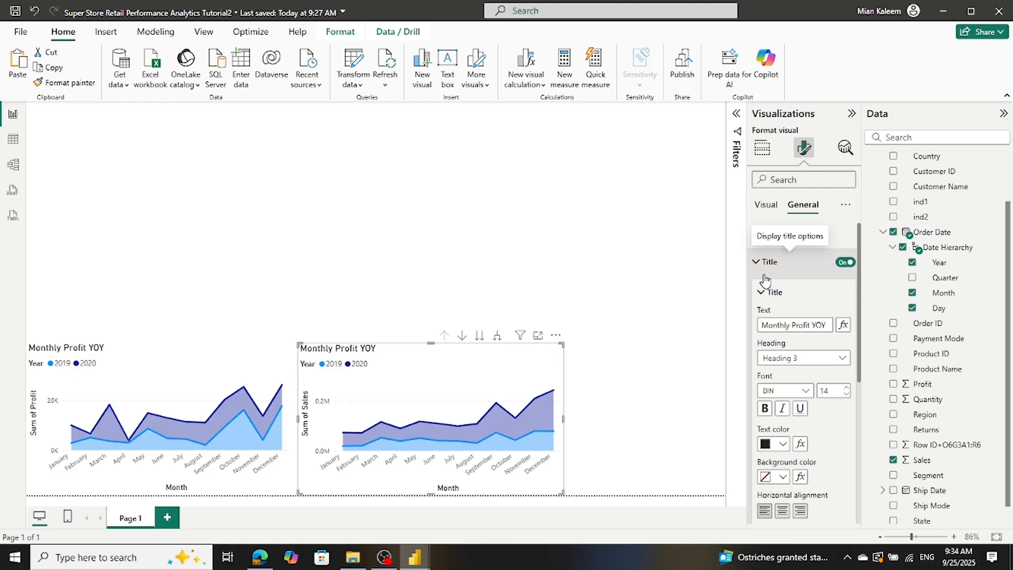
double_click(797, 325)
type("Sales")
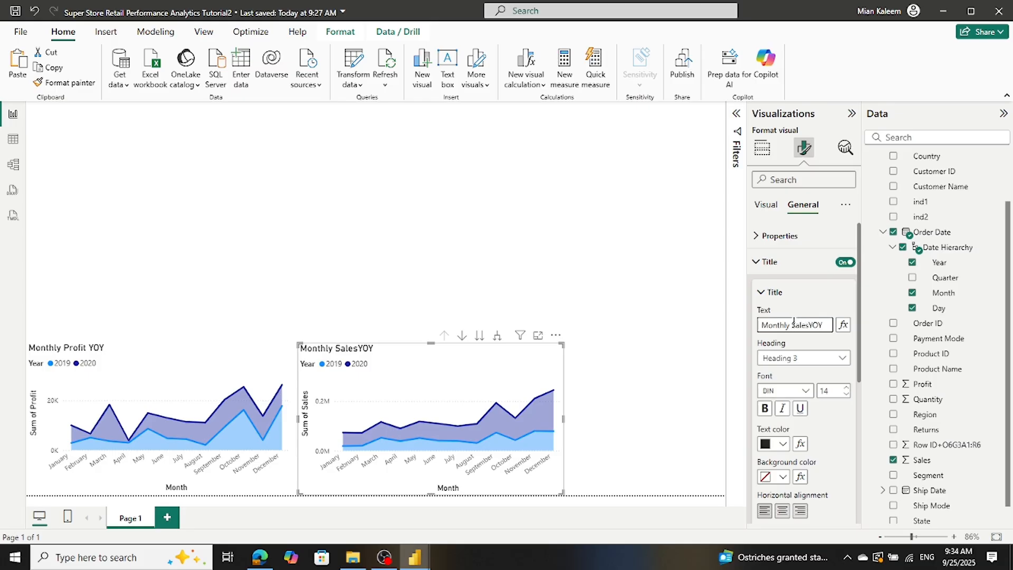
left_click(374, 327)
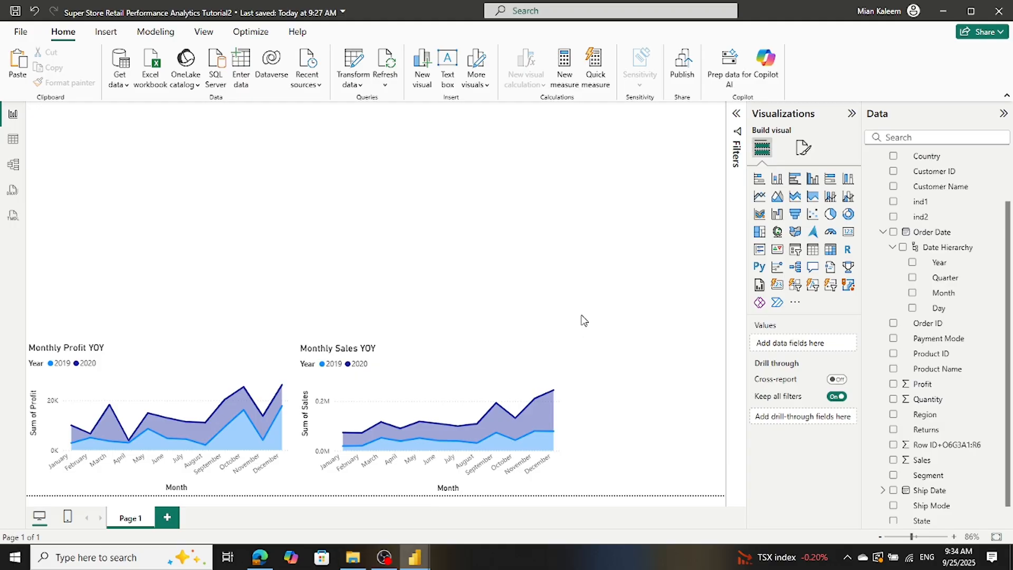
Step: Add a clustered column chart in the report page's lower-right corner and narrow it beside the Monthly Sales YOY chart
left_click(813, 181)
left_click_drag(144, 192, 624, 450)
left_click_drag(616, 446, 616, 446)
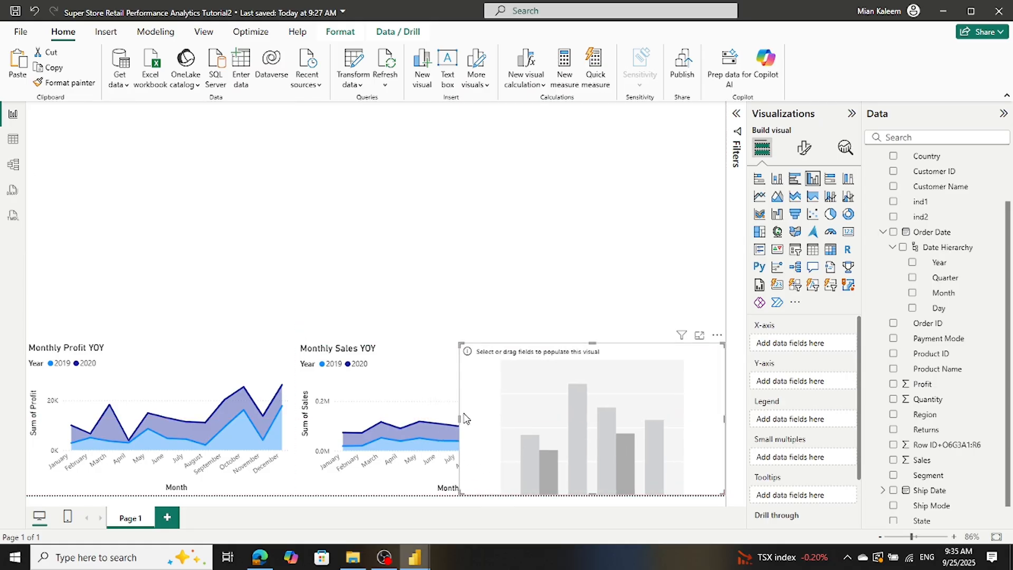
left_click_drag(461, 418, 554, 420)
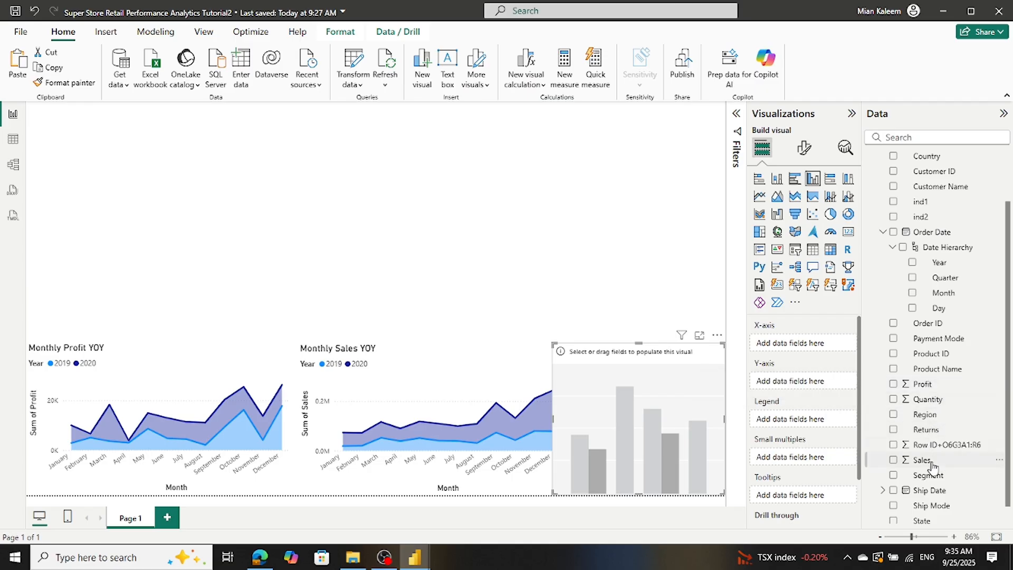
Step: Plot Sales on the Y-axis and Ship Mode on the X-axis of the new column chart
left_click_drag(925, 462, 816, 345)
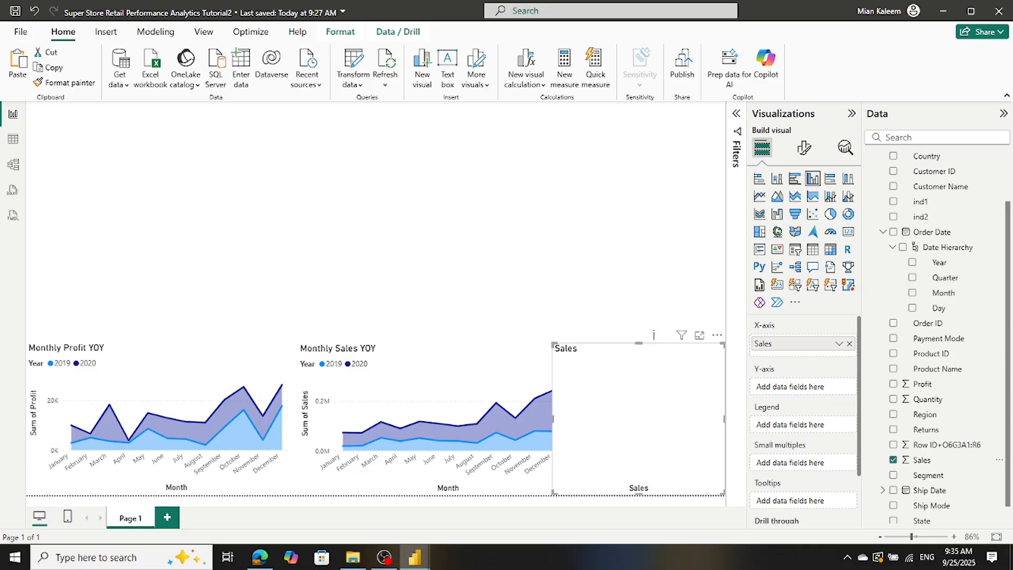
left_click_drag(804, 345, 797, 393)
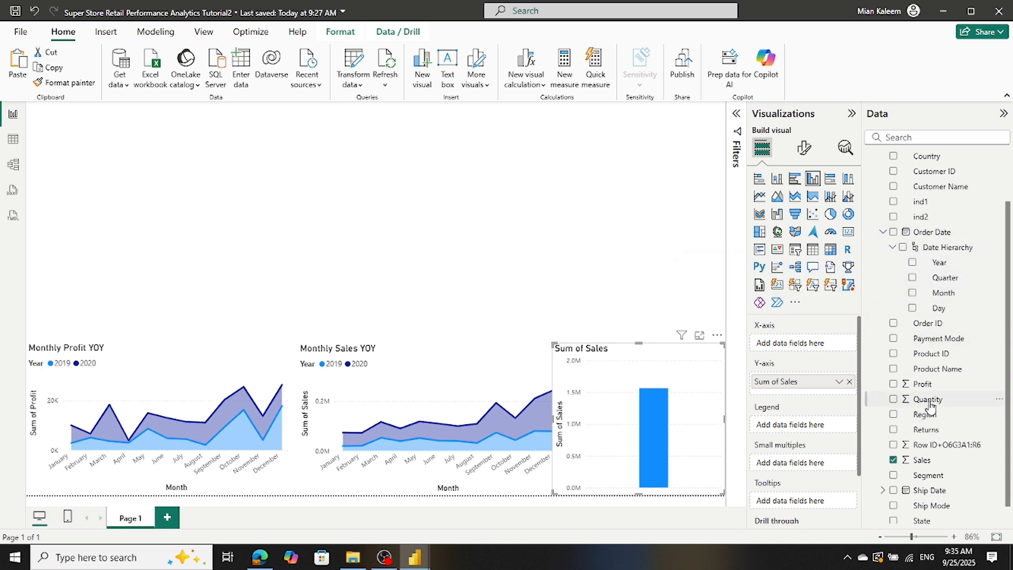
scroll(928, 416, "down", 1)
left_click_drag(922, 487, 805, 350)
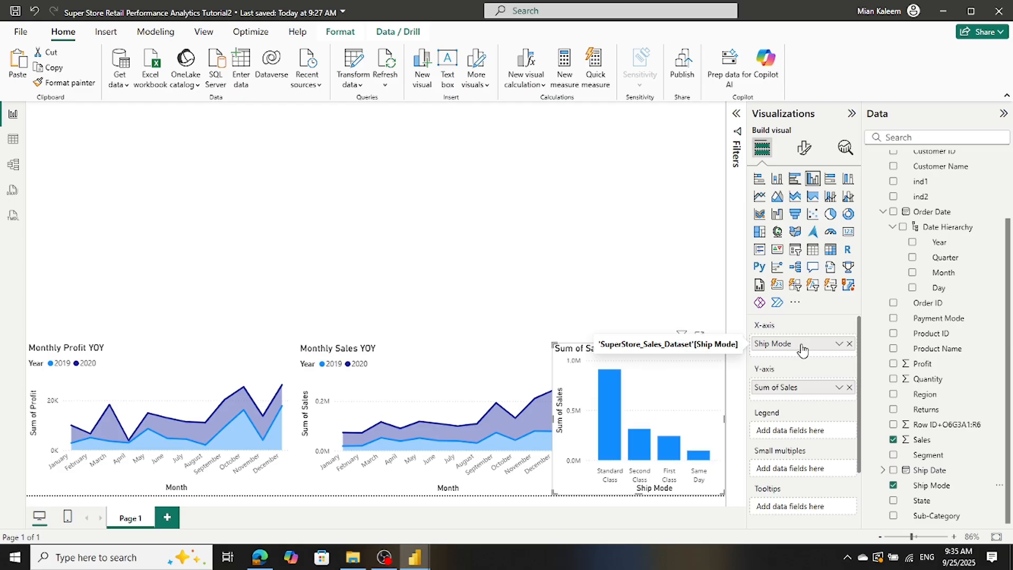
left_click(596, 307)
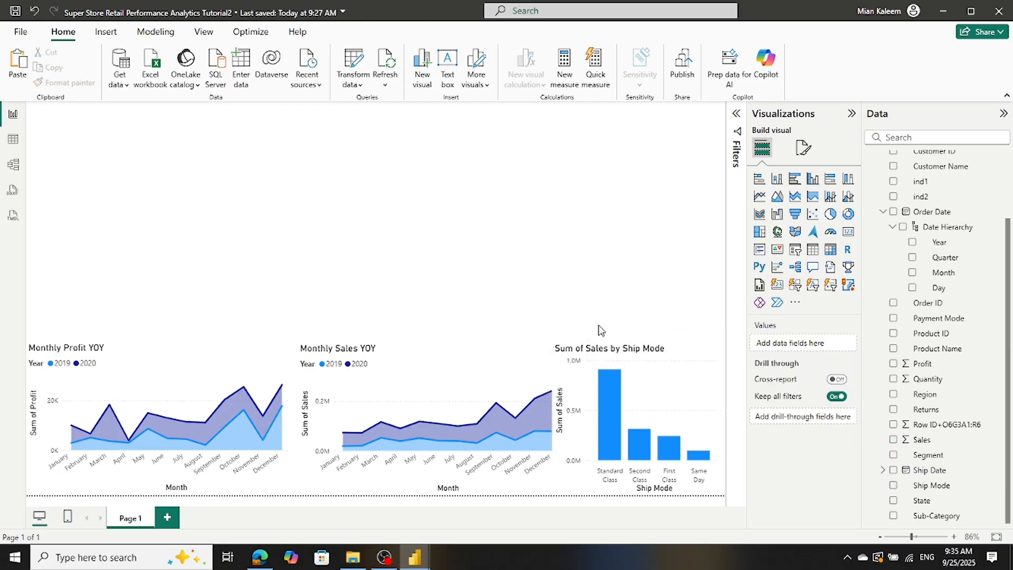
Step: Narrow the ship mode column chart slightly from its left edge and save the report
left_click(560, 377)
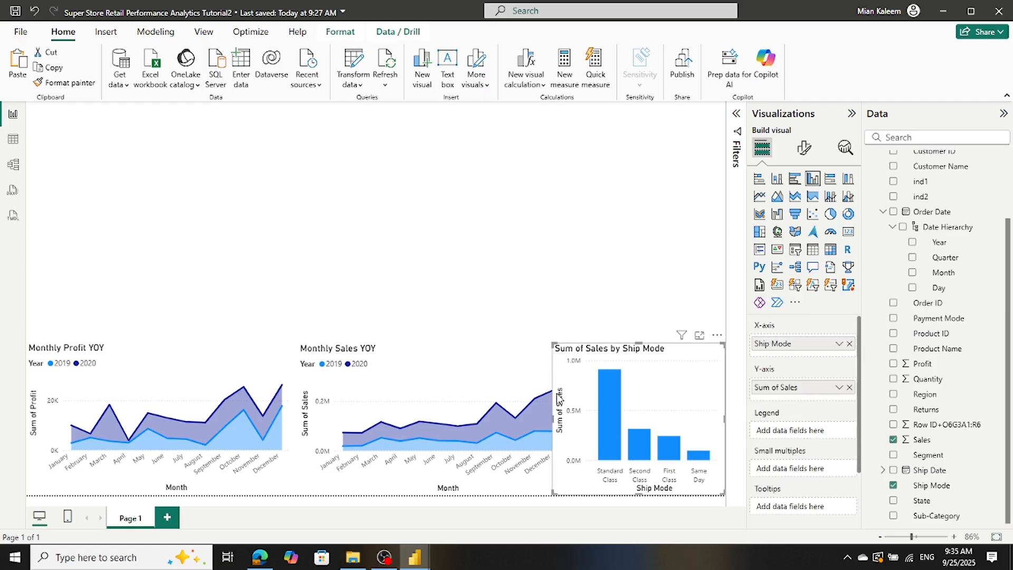
left_click_drag(550, 417, 557, 418)
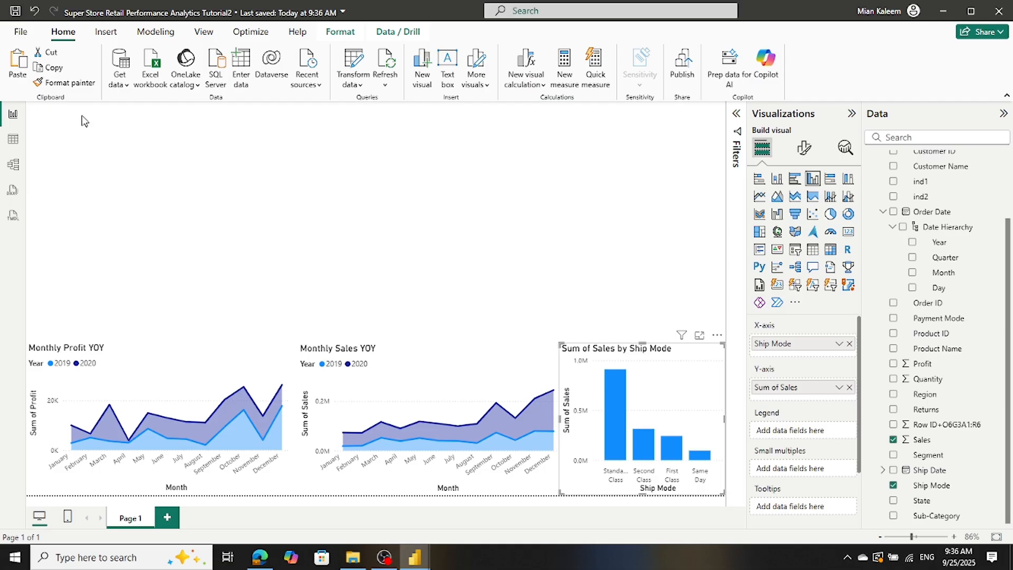
left_click(16, 13)
Step: Shorten the column chart's title to "Sales by Ship Mode"
left_click(804, 149)
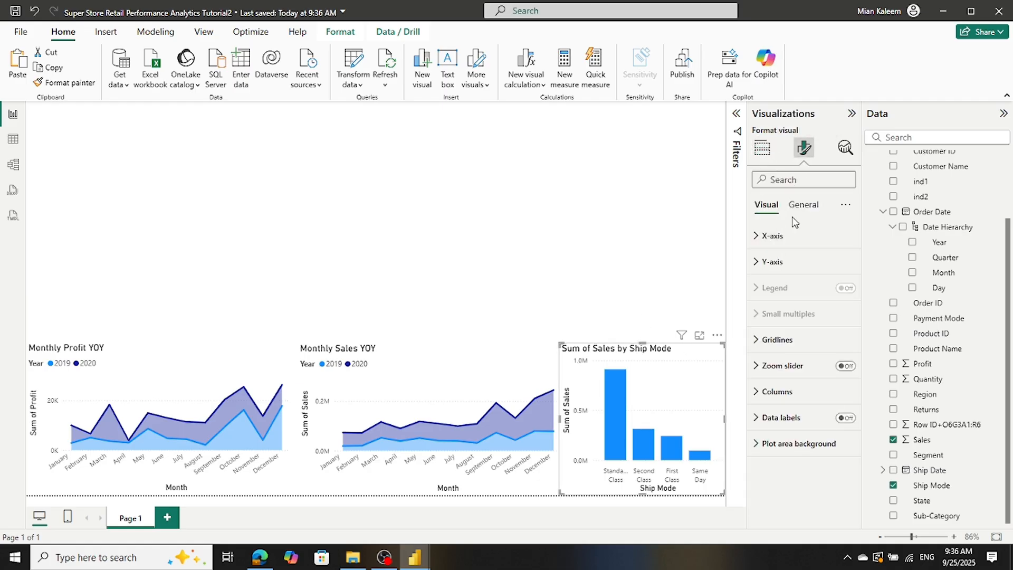
left_click(803, 205)
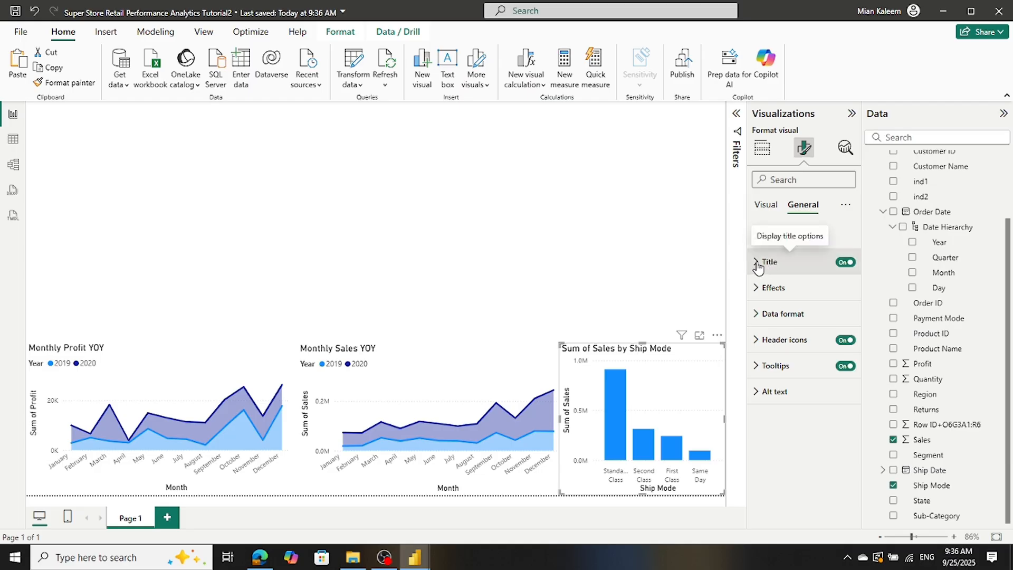
left_click(758, 264)
left_click_drag(788, 325, 664, 332)
key("Delete")
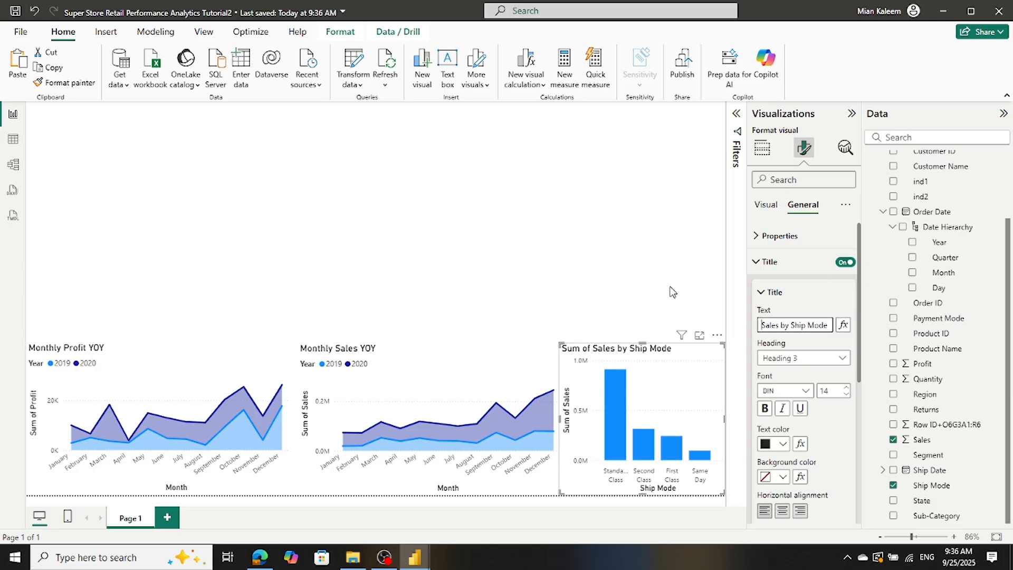
left_click(673, 288)
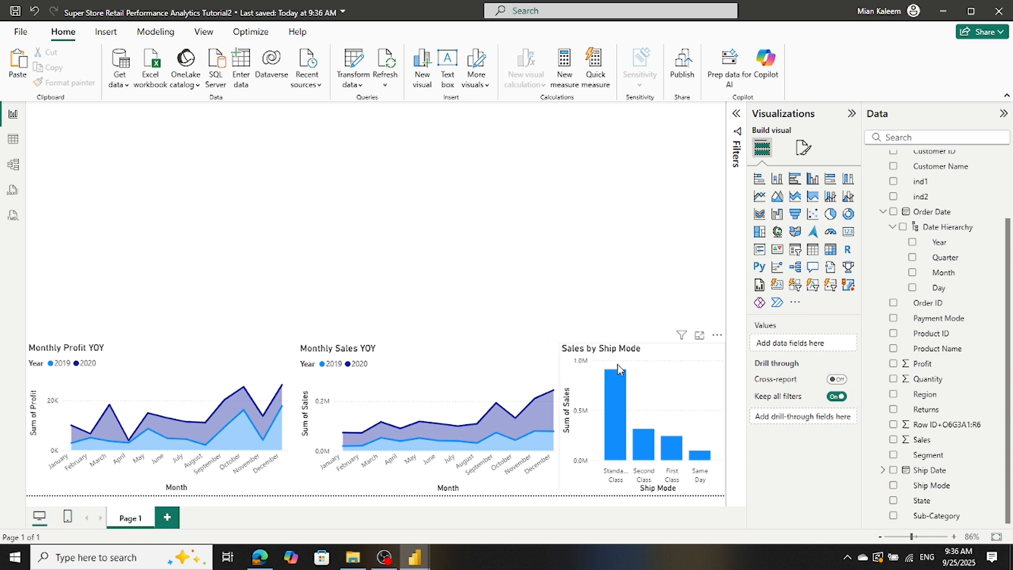
Step: Duplicate the Sales by Ship Mode chart and place a shorter copy directly above the original
mouse_move(618, 385)
left_click(648, 366)
key("ctrl+v")
left_click_drag(648, 367, 643, 251)
left_click(647, 380)
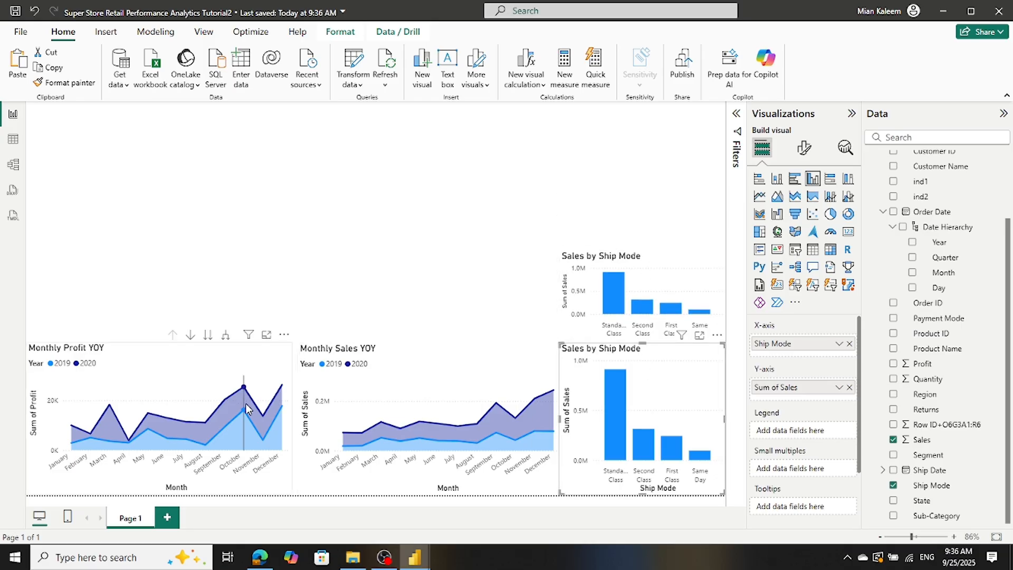
Step: Lower the top edges of the three bottom-row charts to one equal, shorter height
left_click(186, 353)
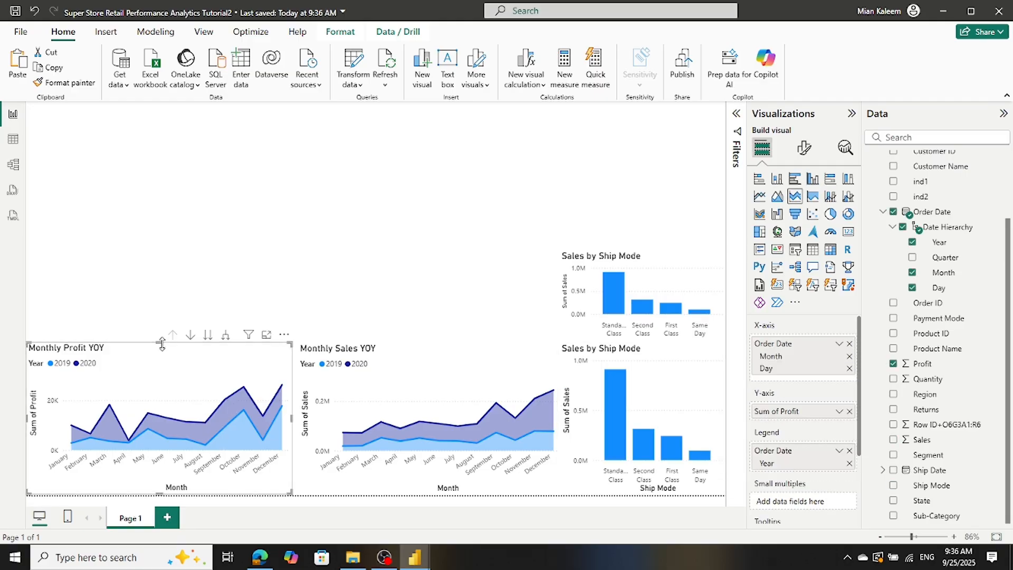
left_click_drag(159, 343, 162, 392)
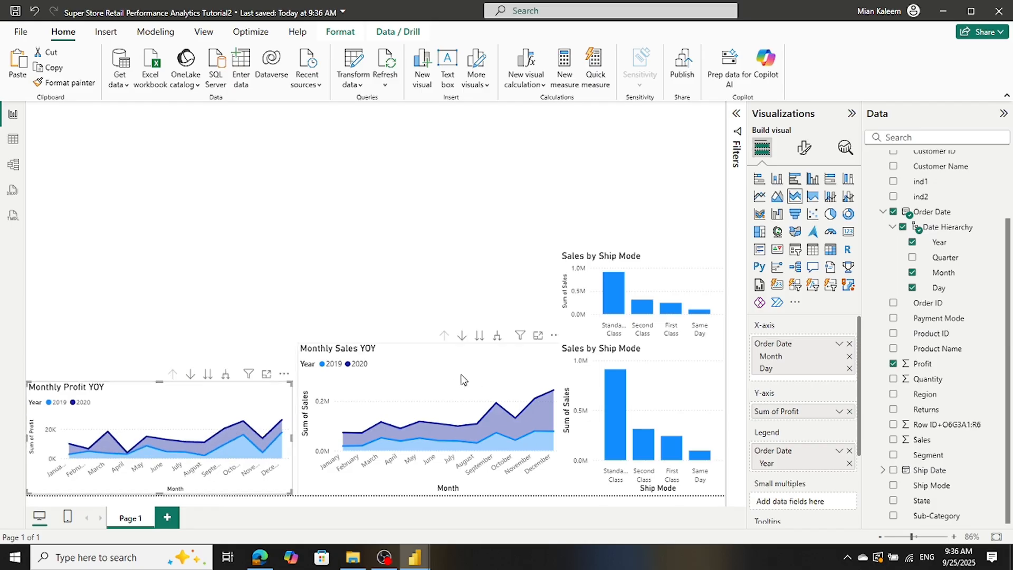
left_click(444, 343)
left_click_drag(430, 344, 426, 381)
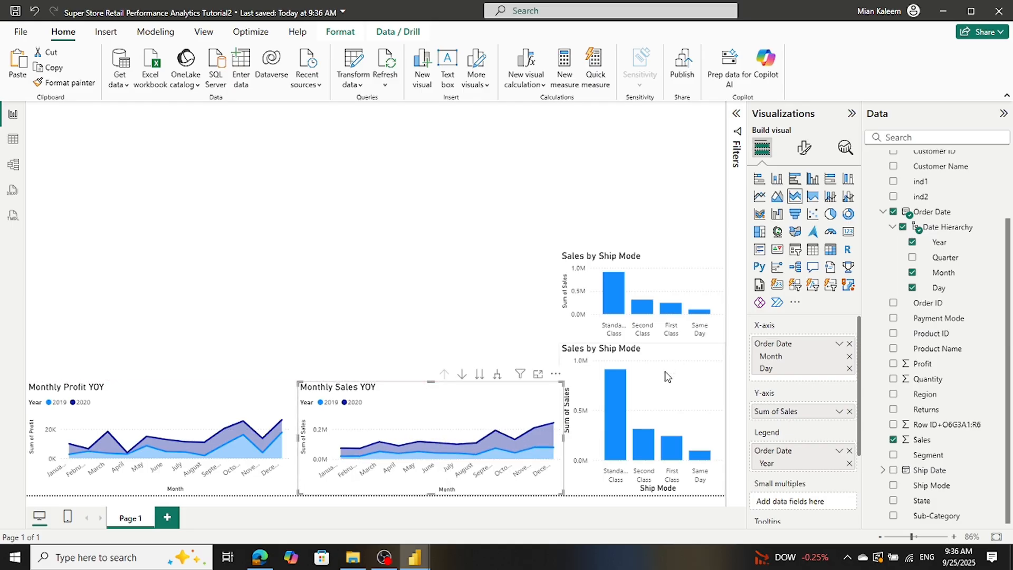
left_click(643, 346)
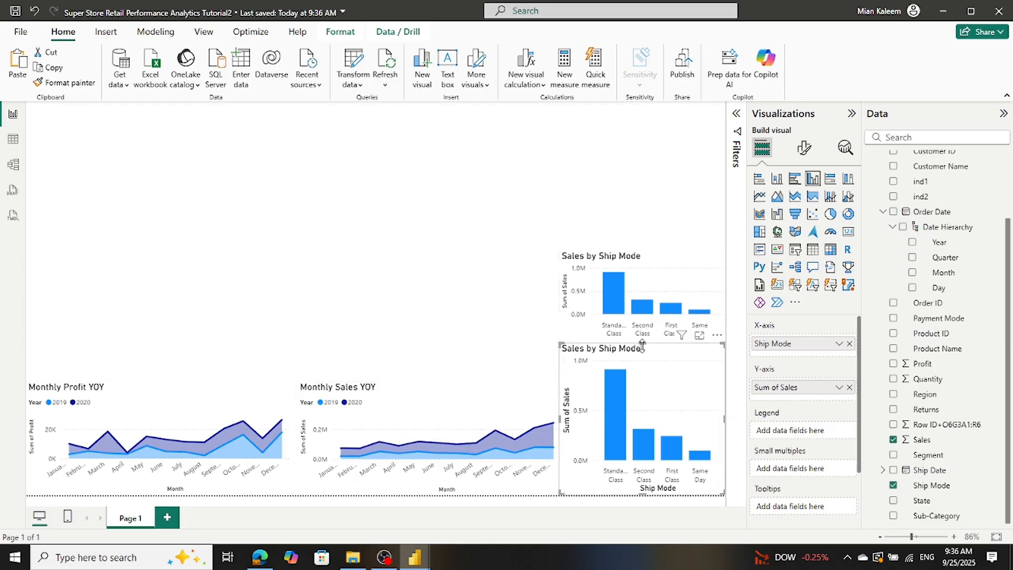
left_click_drag(642, 342, 640, 382)
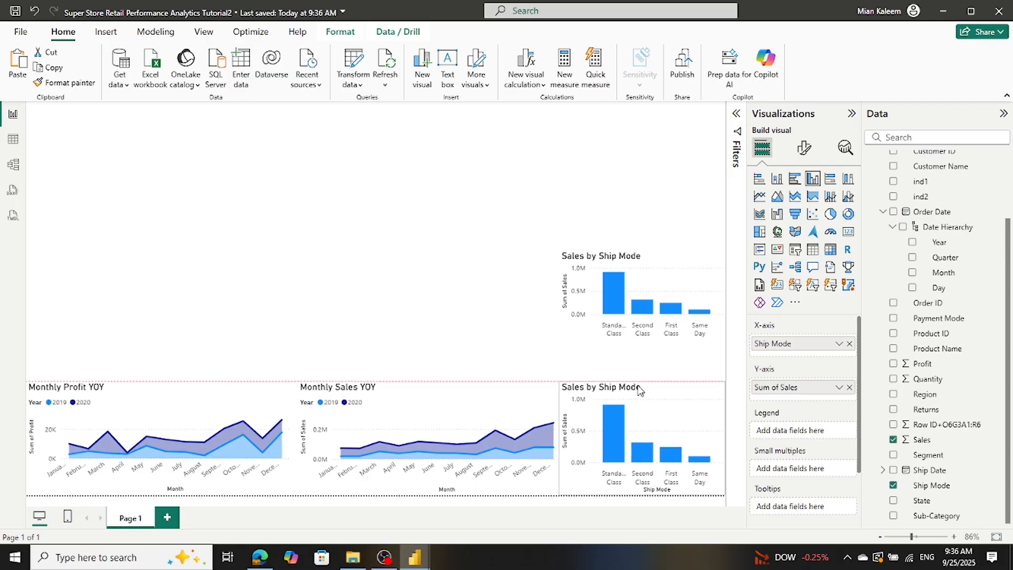
Step: Move the copied column chart down closer to the bottom row and replace Ship Mode with Sub-Category on its X-axis
left_click(643, 258)
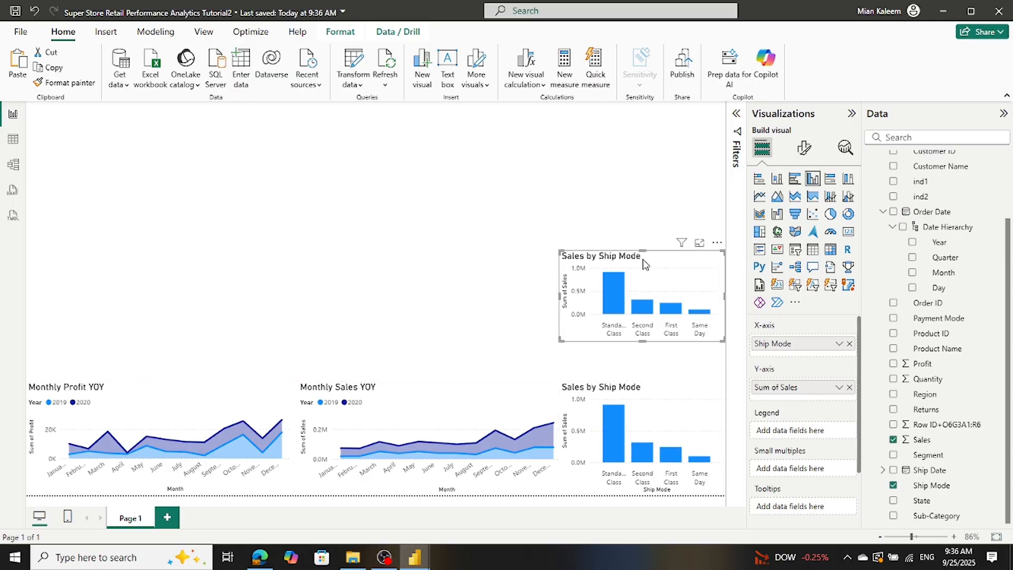
left_click_drag(643, 268, 642, 290)
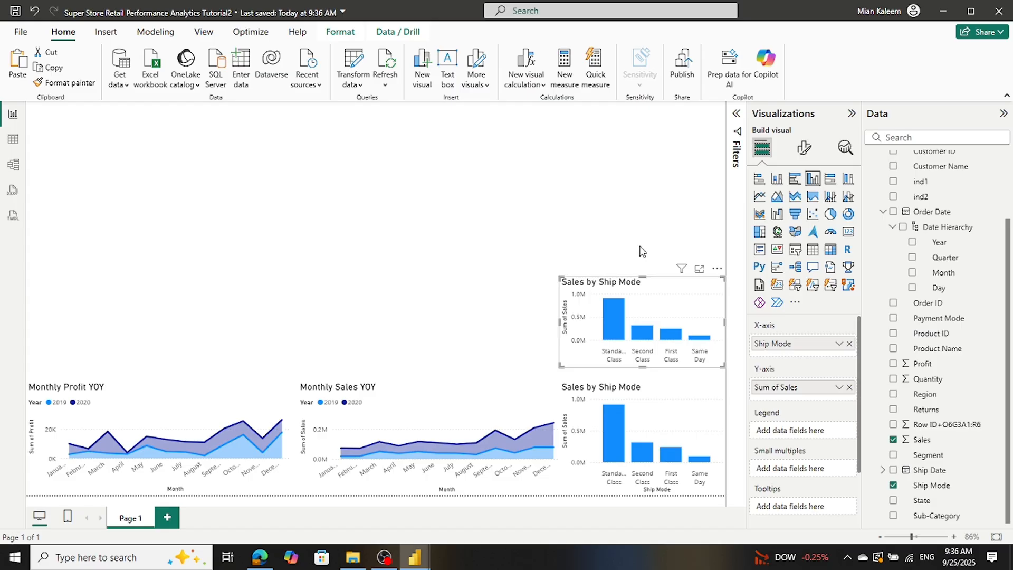
left_click(849, 345)
left_click_drag(936, 515, 820, 346)
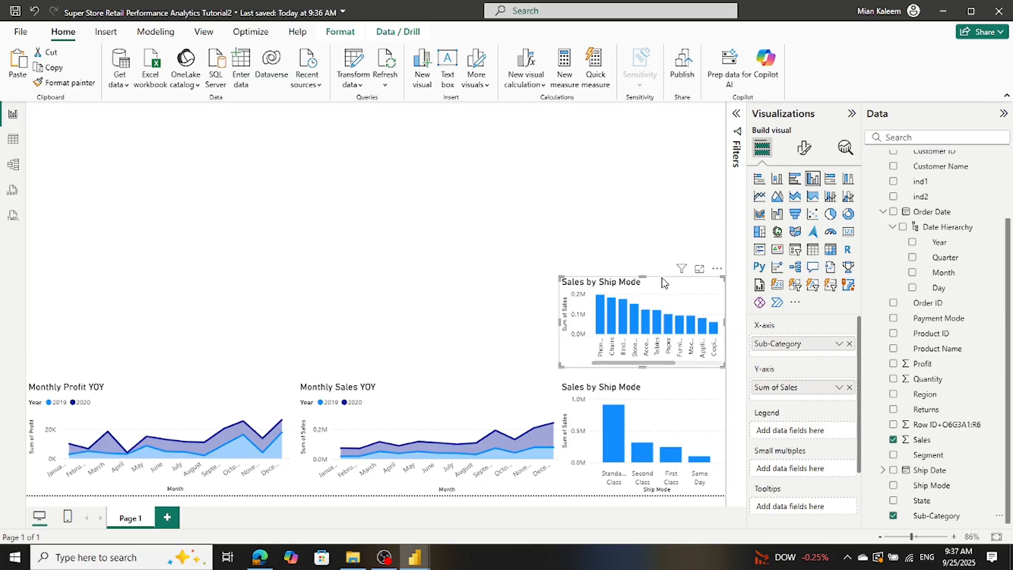
Step: Filter the upper column chart's Sub-Category with a Top N filter showing the top 3 by Sales
left_click(736, 116)
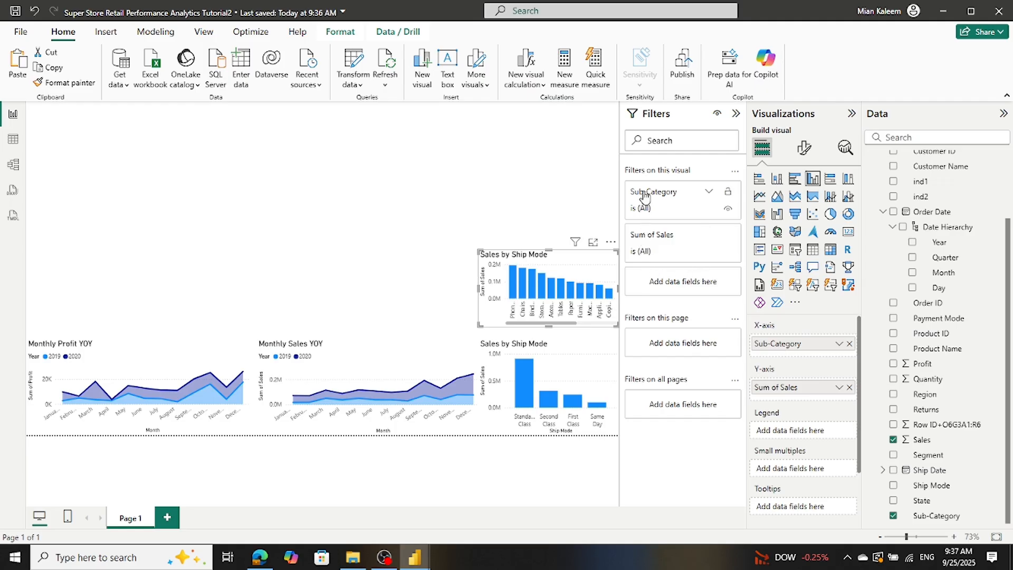
left_click(709, 193)
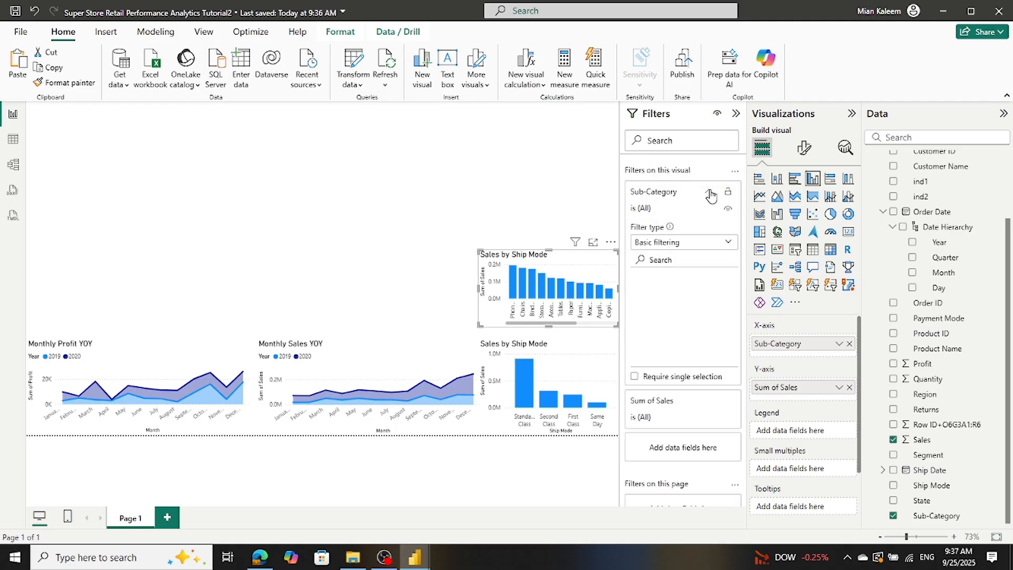
left_click(729, 243)
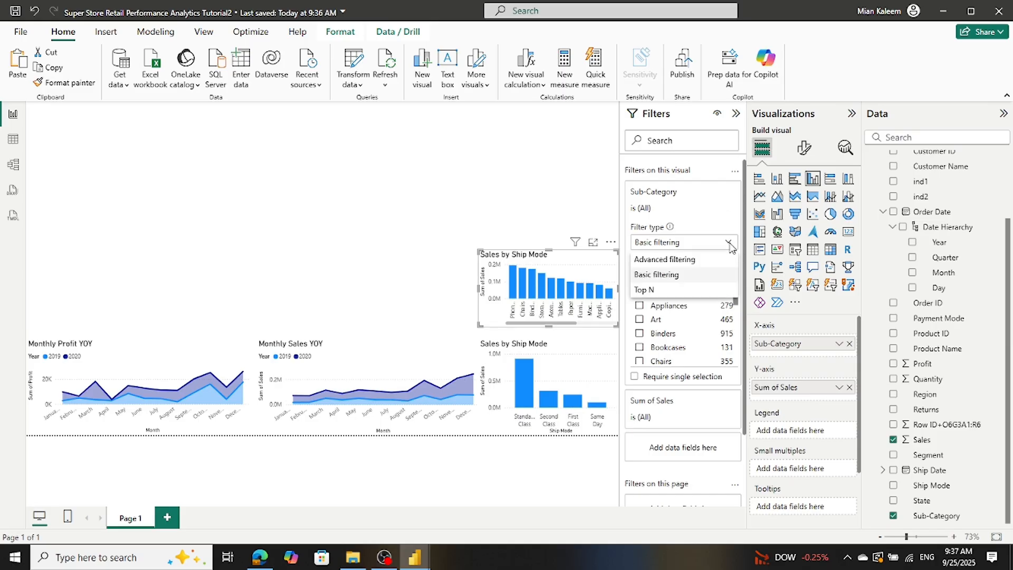
left_click(654, 290)
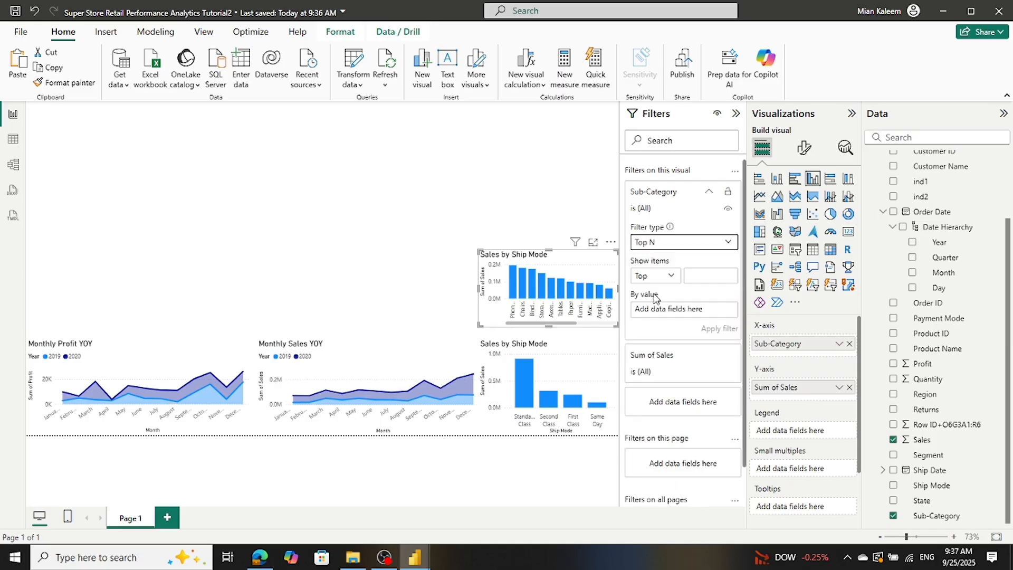
left_click(701, 271)
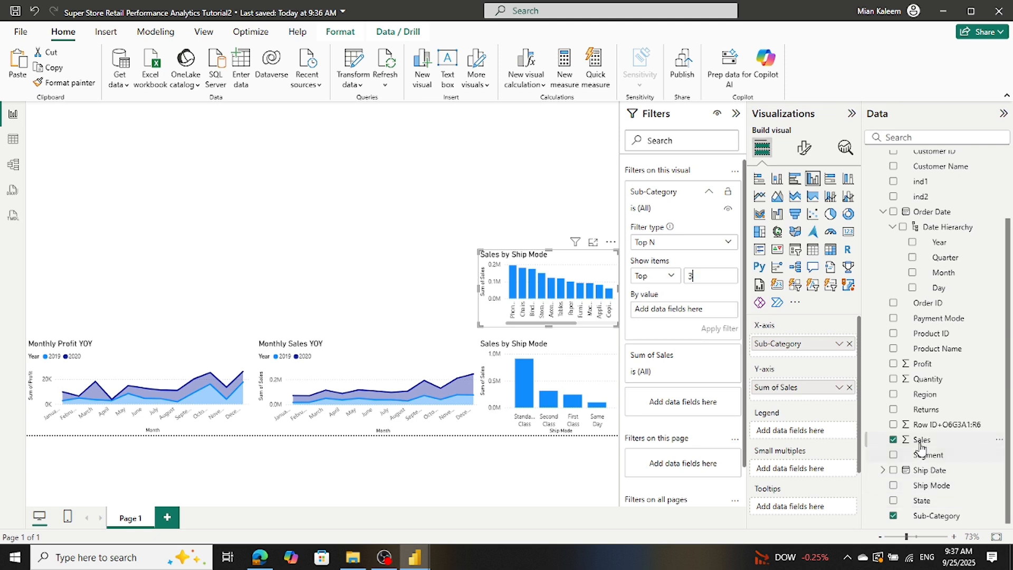
left_click_drag(921, 445, 686, 313)
left_click(721, 330)
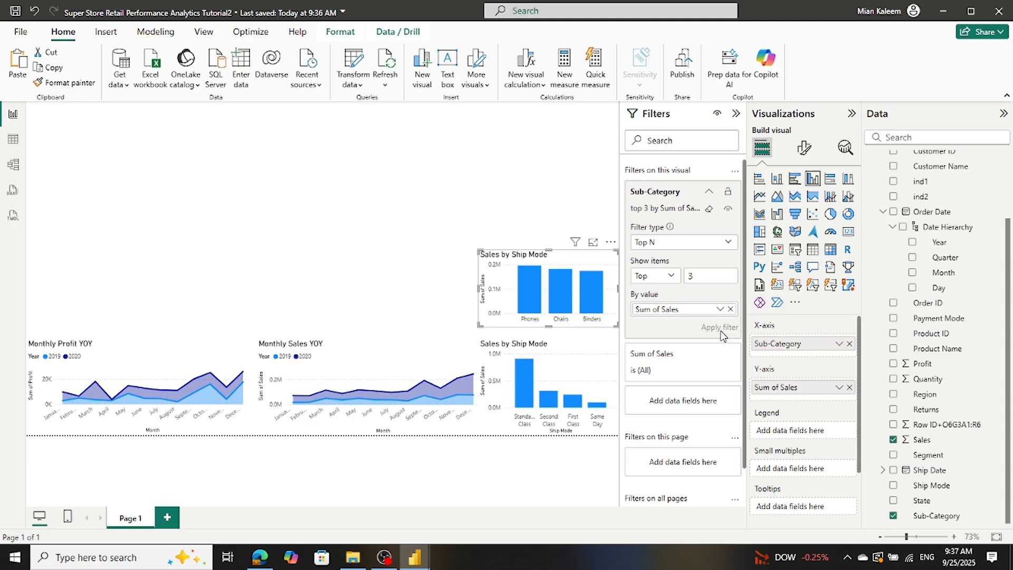
left_click(463, 199)
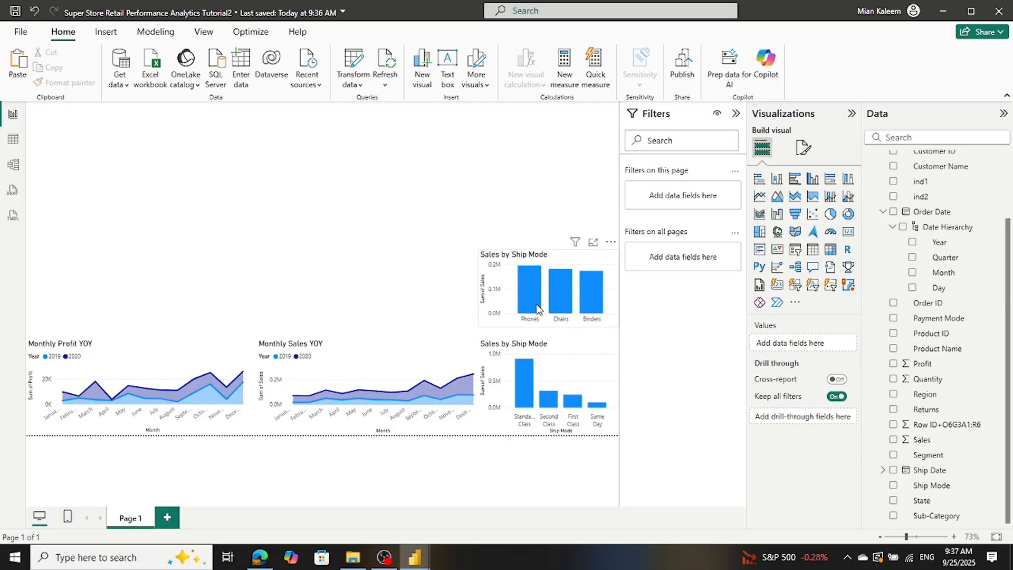
Step: Add a clustered bar chart directly above the Monthly Profit YOY chart and narrow it slightly
mouse_move(535, 310)
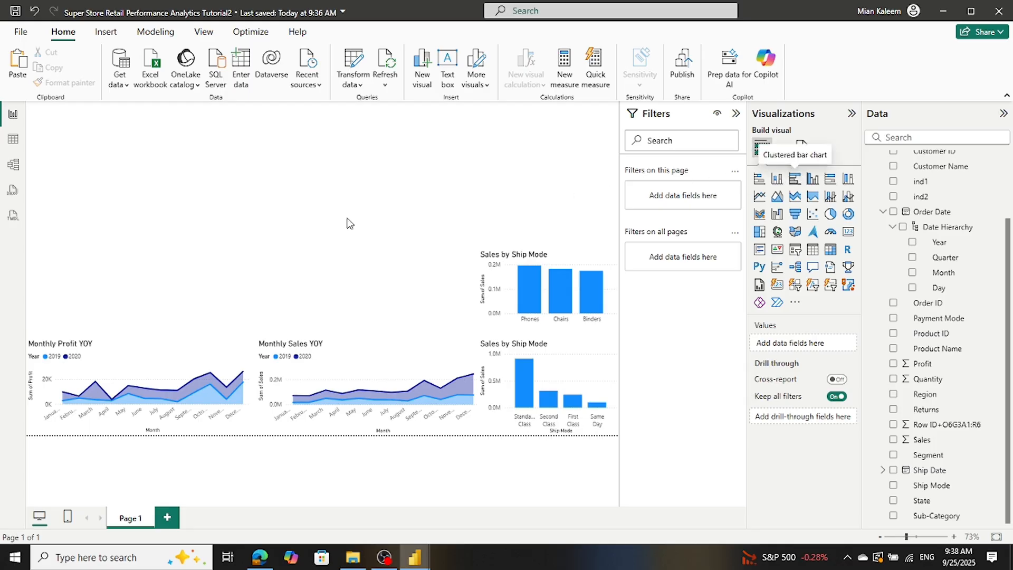
left_click_drag(154, 171, 136, 289)
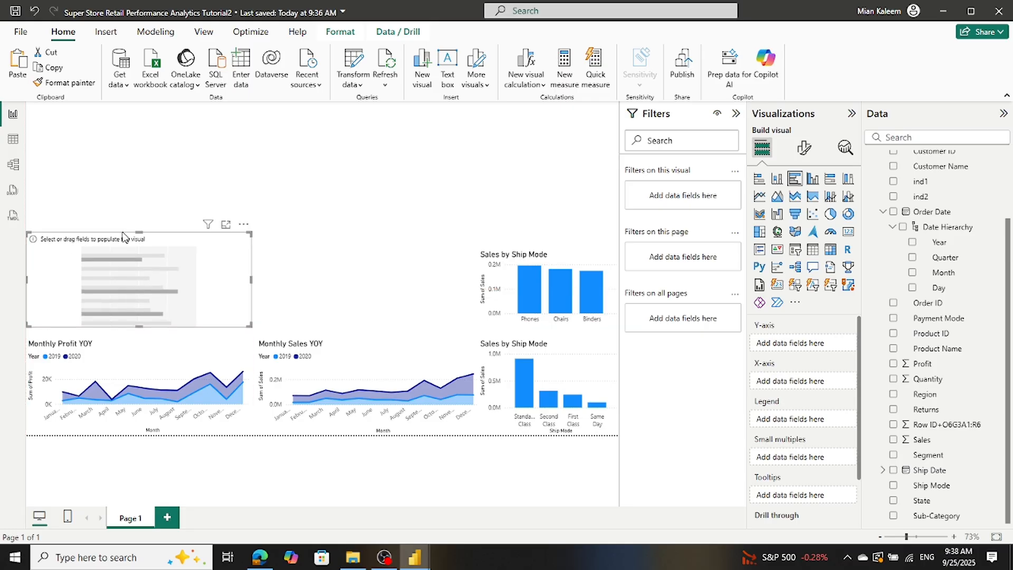
mouse_move(251, 286)
left_mouse_down()
mouse_move(220, 292)
mouse_move(248, 293)
mouse_move(240, 293)
left_mouse_up()
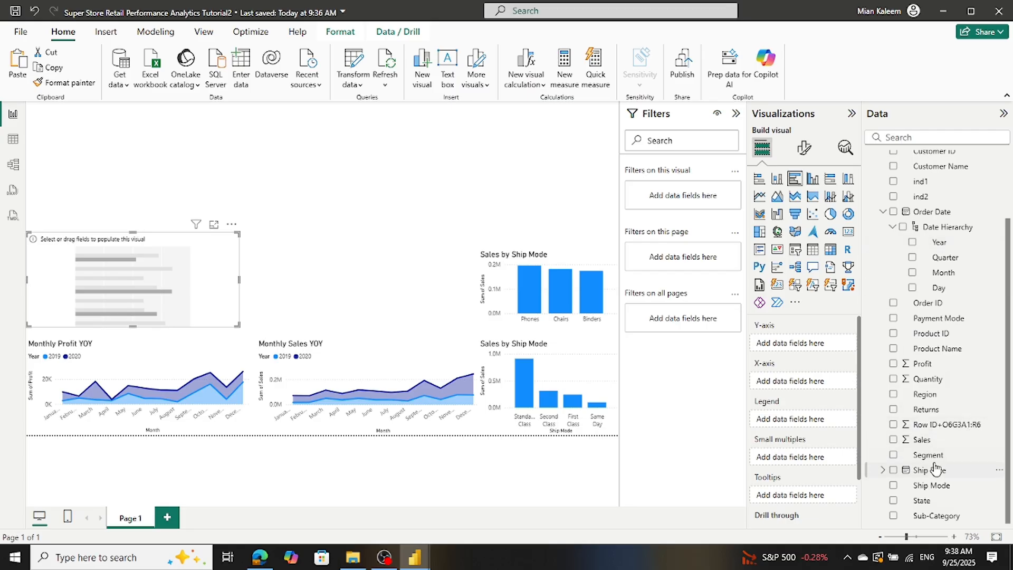
Step: Plot Profit by State in the empty bar chart and filter State with a Top N filter showing the top 5 by Profit
left_click_drag(921, 502, 810, 346)
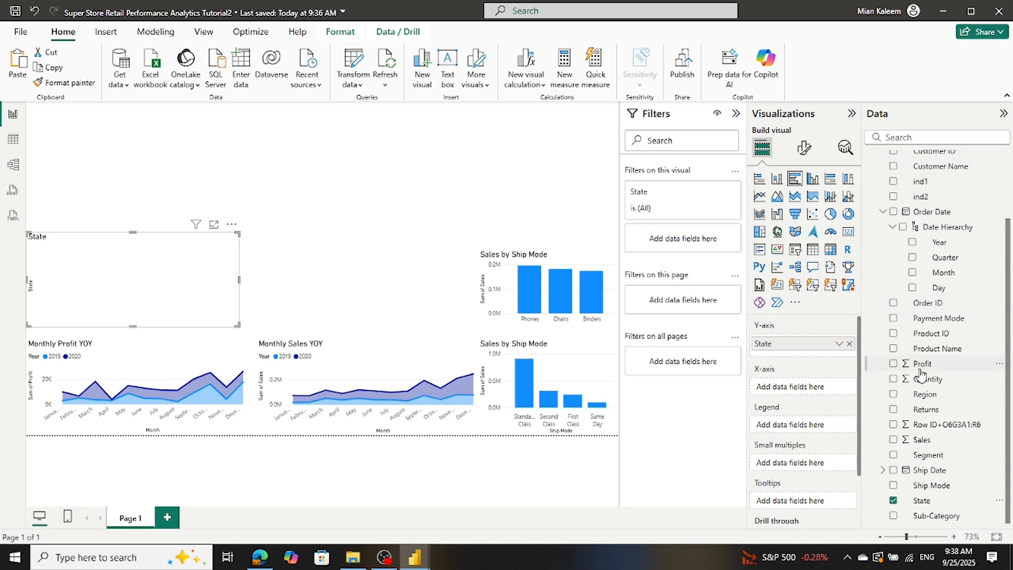
left_click_drag(921, 365, 801, 391)
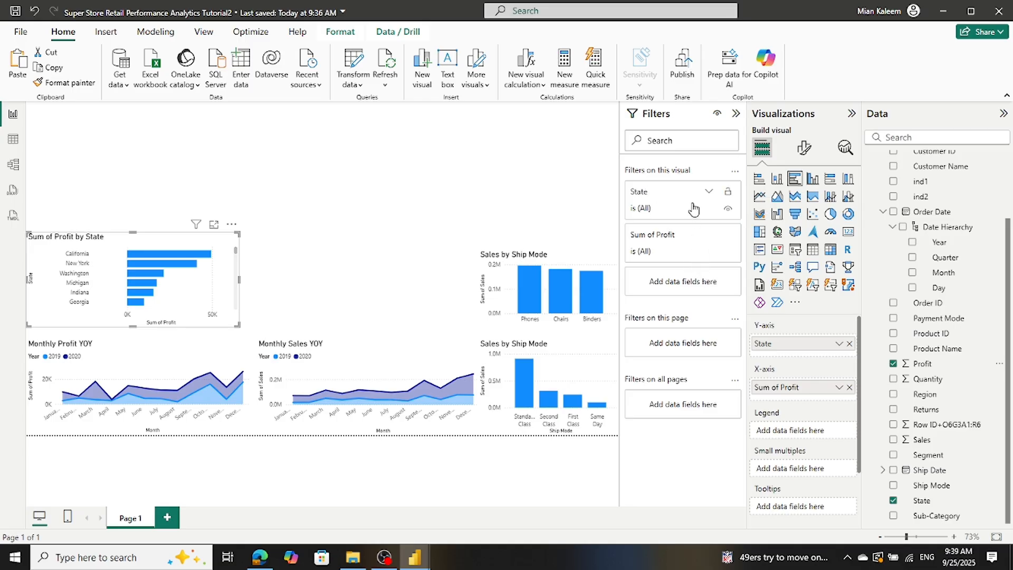
left_click(708, 192)
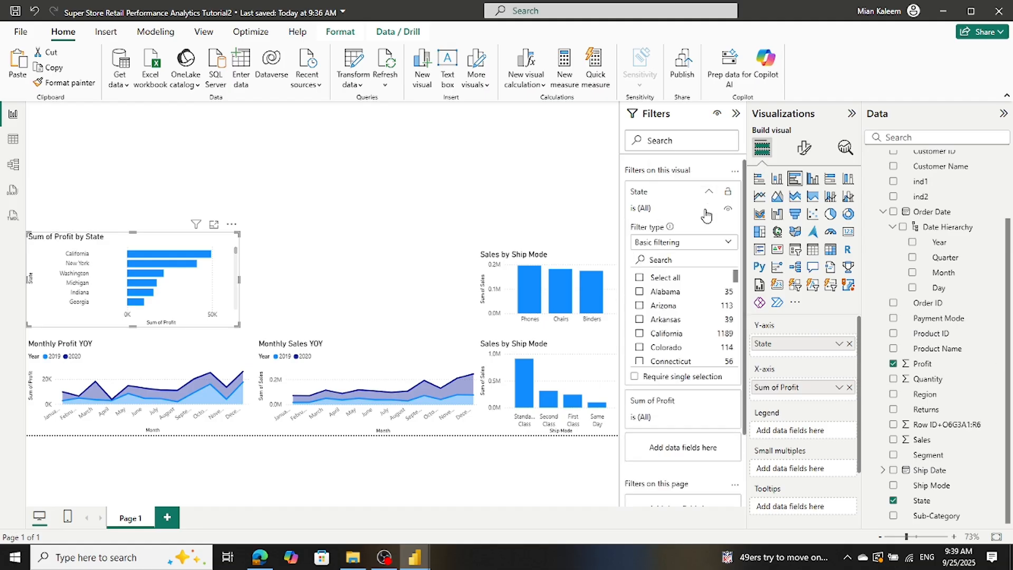
left_click(707, 248)
left_click(654, 290)
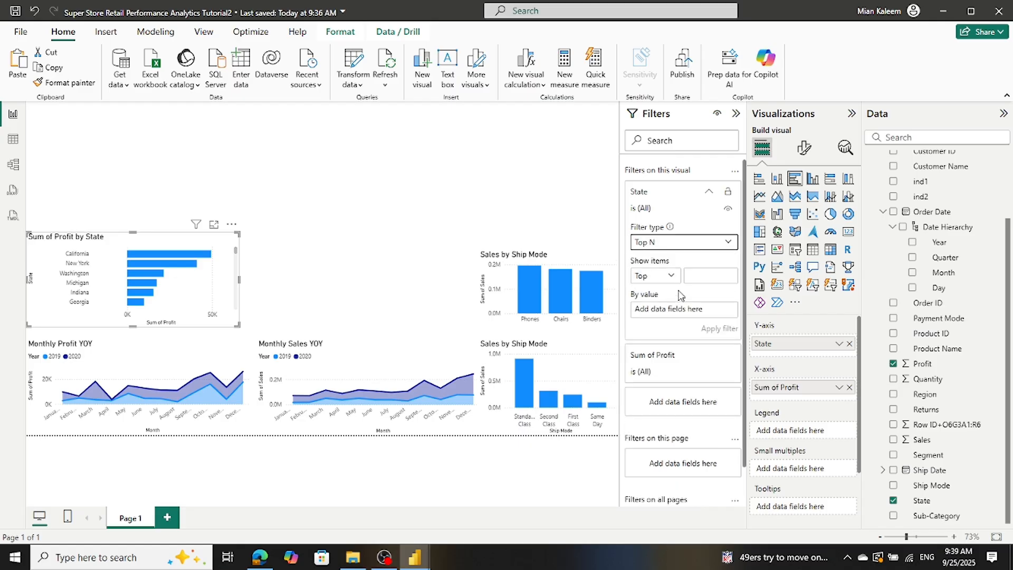
left_click(700, 279)
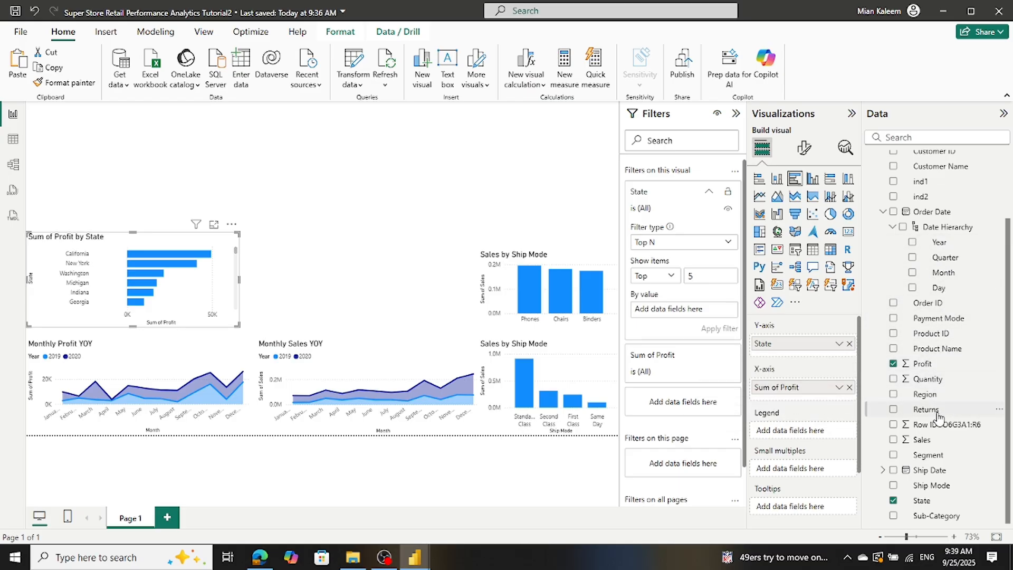
left_click_drag(922, 364, 668, 311)
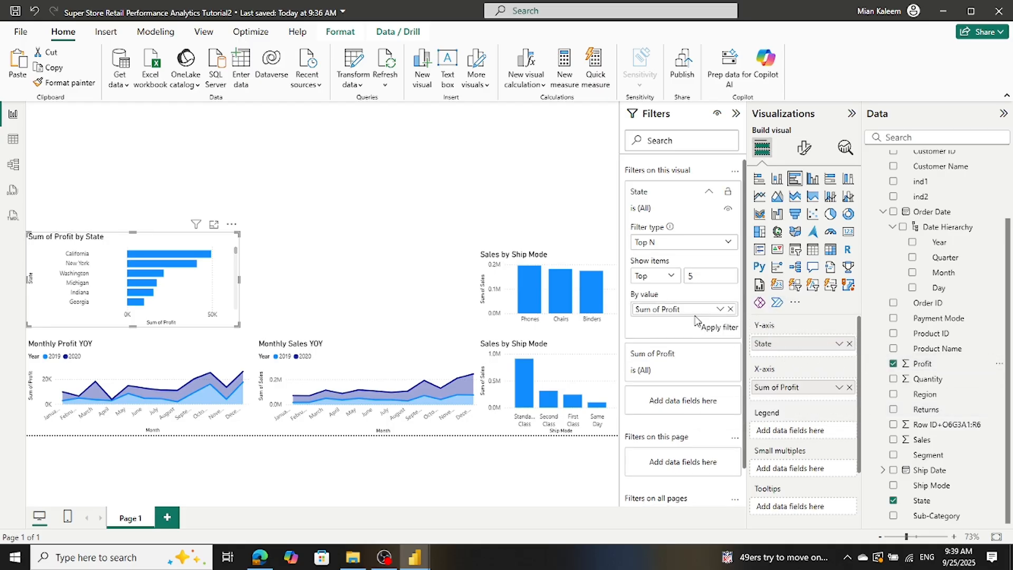
left_click(718, 327)
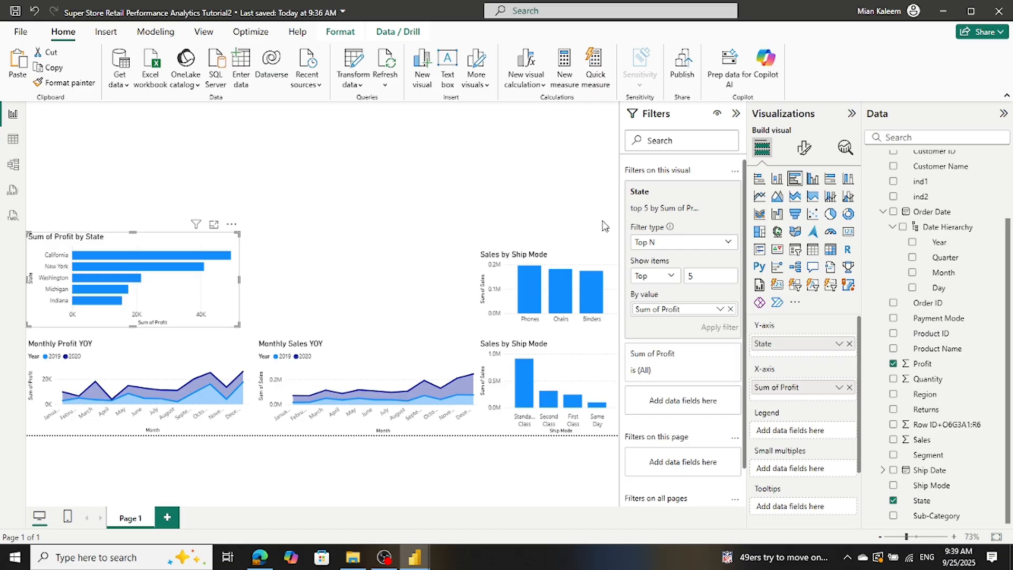
Step: Retitle the state bar chart as "Profit by Top 5 State"
left_click(803, 148)
left_click(803, 204)
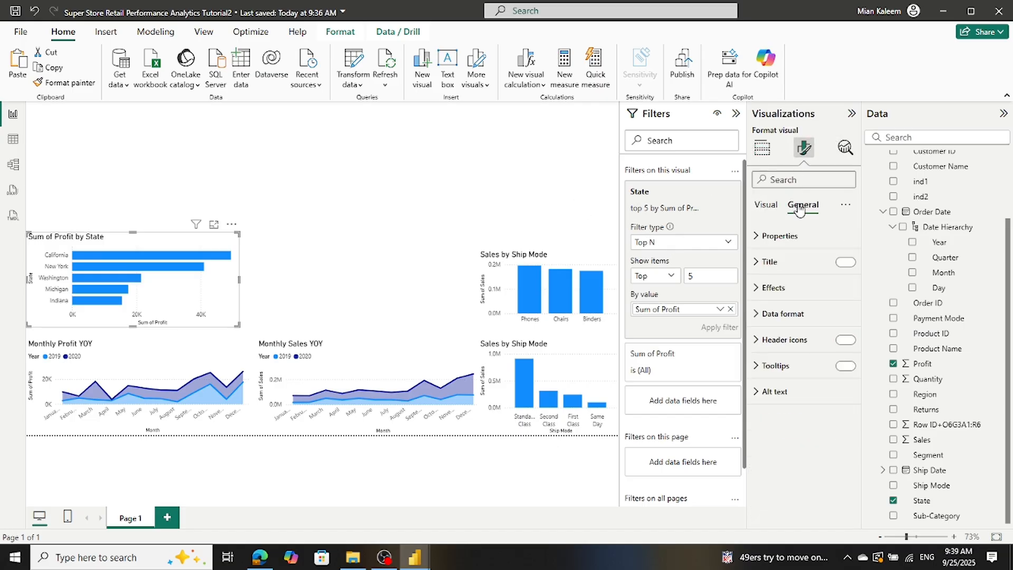
left_click(763, 262)
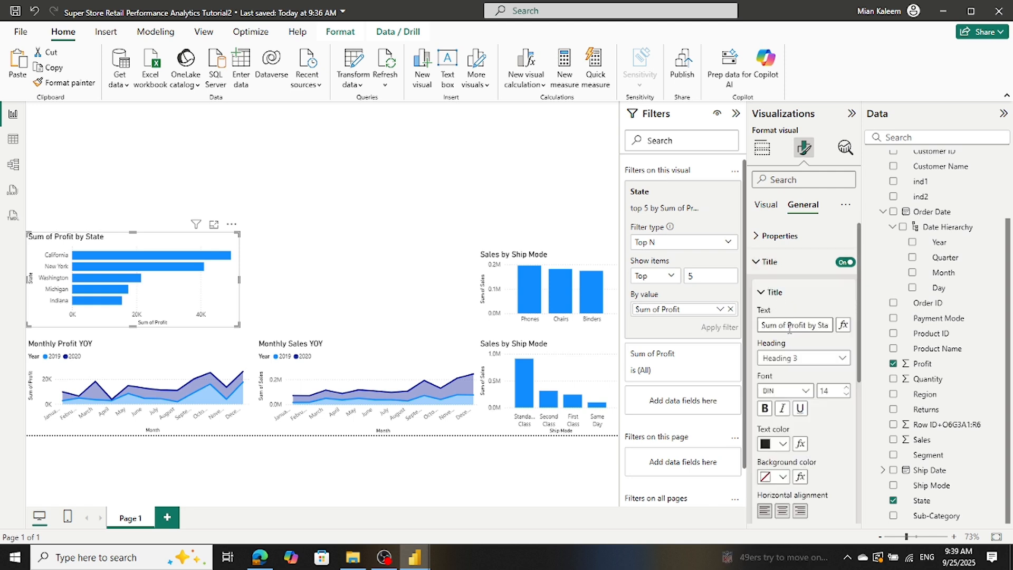
left_click_drag(789, 328, 761, 327)
key("BackSpace")
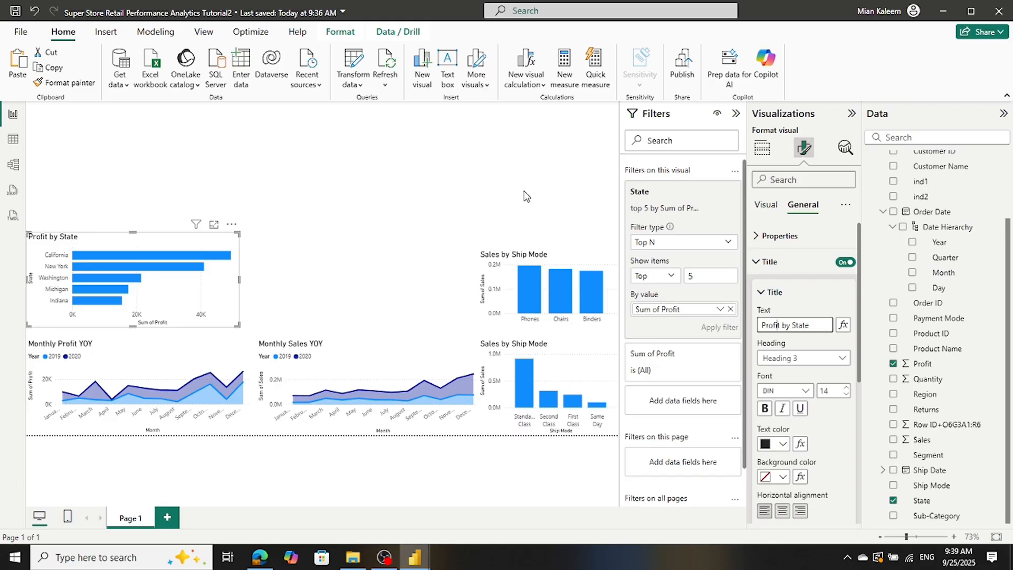
type("Top")
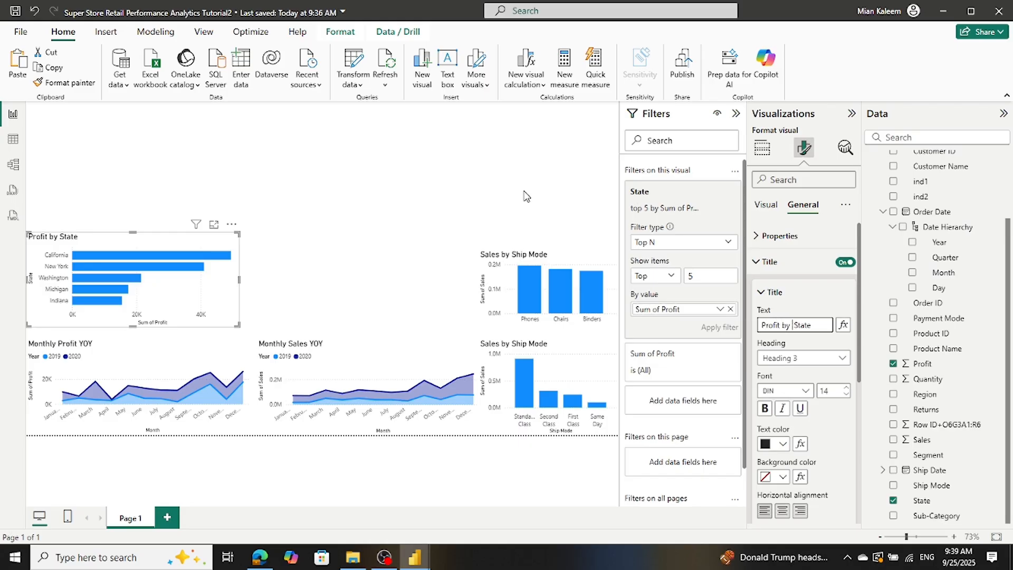
type(" 5")
left_click(86, 162)
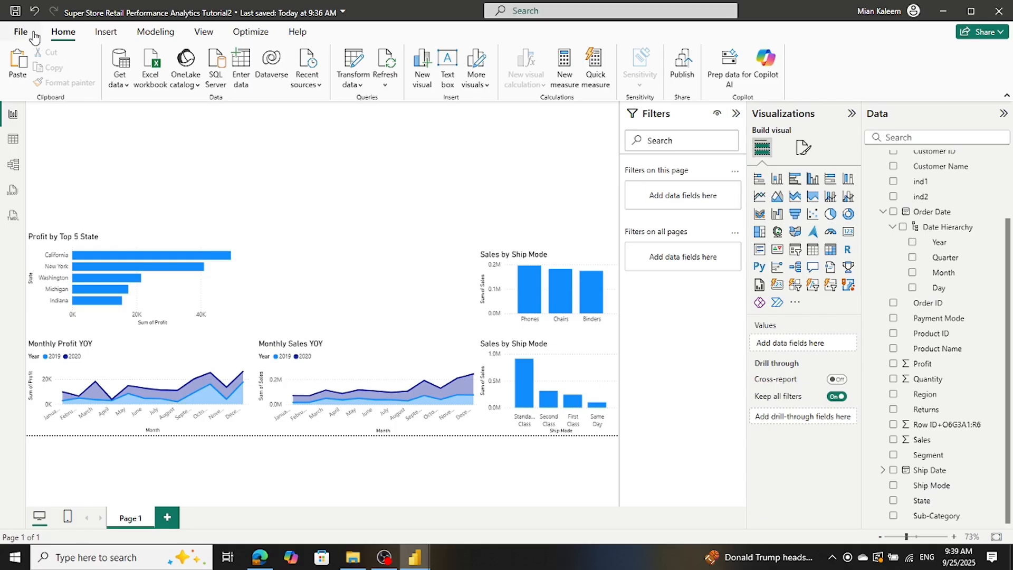
Step: Duplicate the Profit by Top 5 State chart and place the copy directly beside the original, aligned with its top edge
left_click(201, 297)
key("ctrl+v")
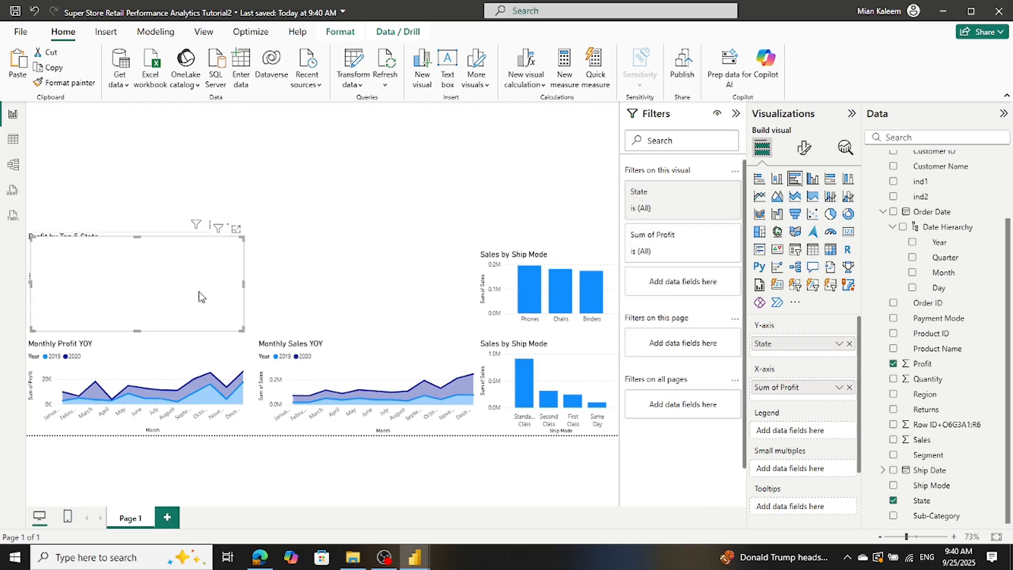
left_click_drag(201, 297, 413, 296)
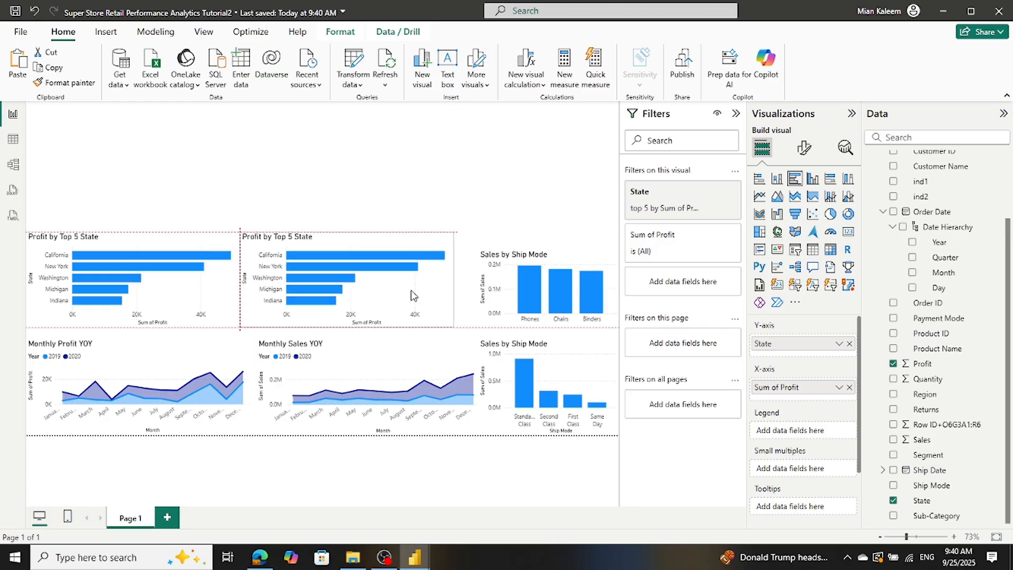
left_click_drag(413, 296, 413, 295)
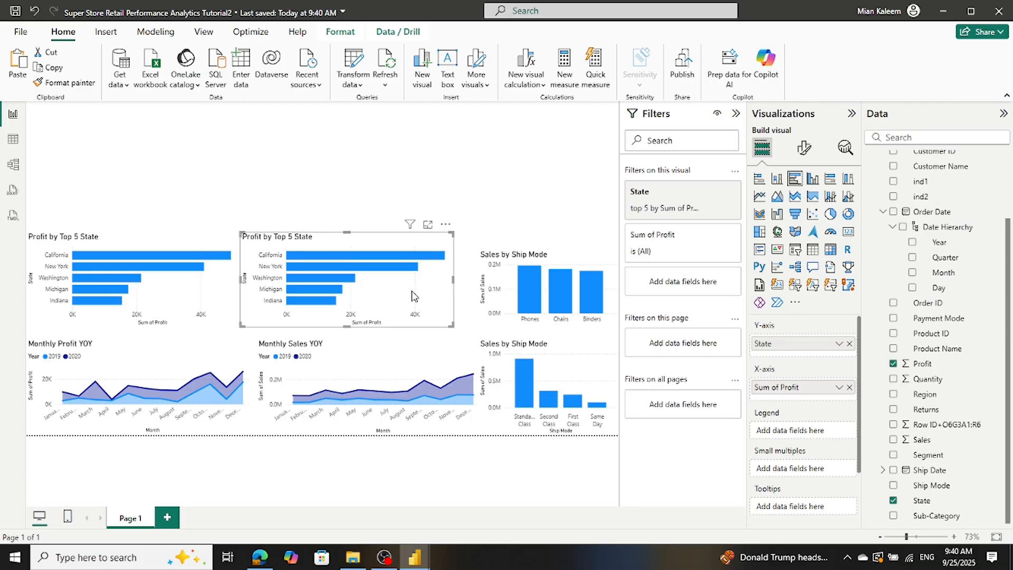
Step: Replace "Profit" with "Sales" in the copied bar chart's title
left_click(803, 147)
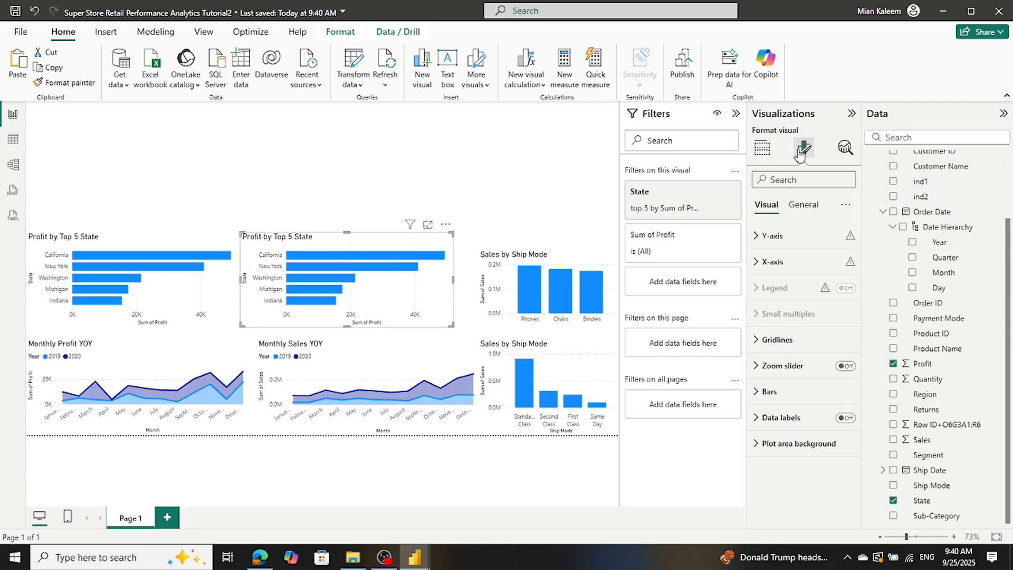
left_click(799, 205)
left_click(768, 264)
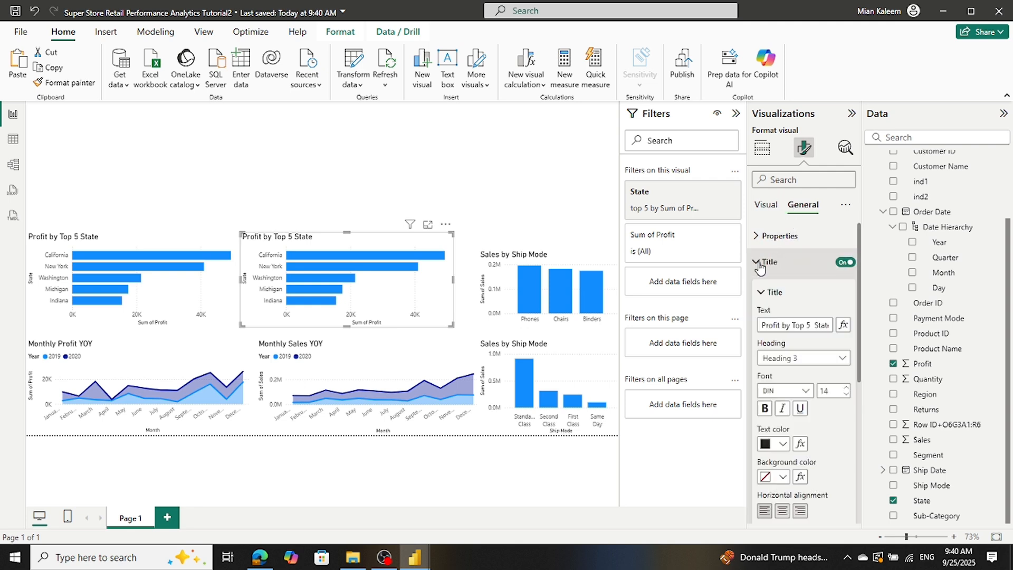
double_click(765, 323)
type("Sales")
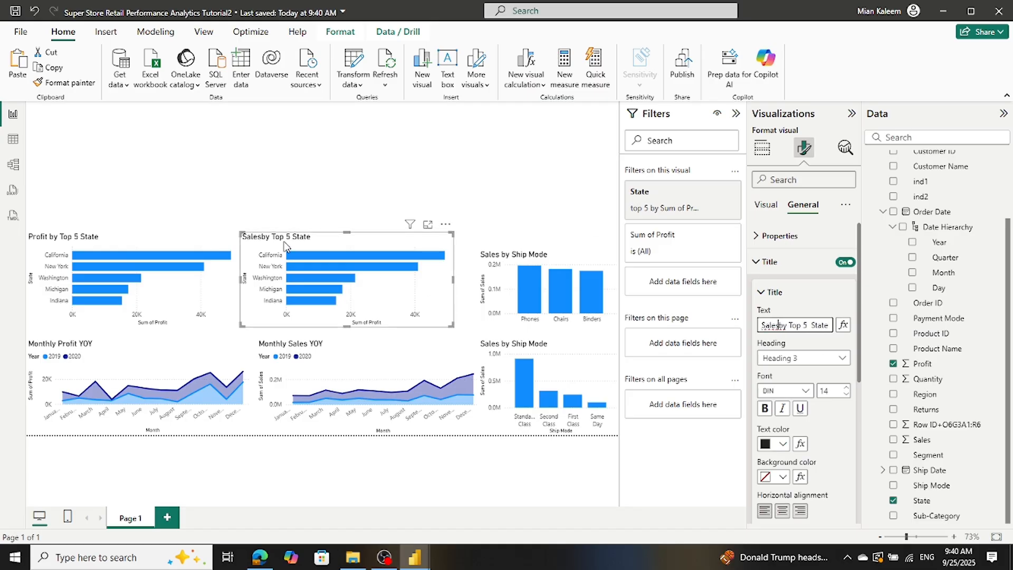
left_click(280, 158)
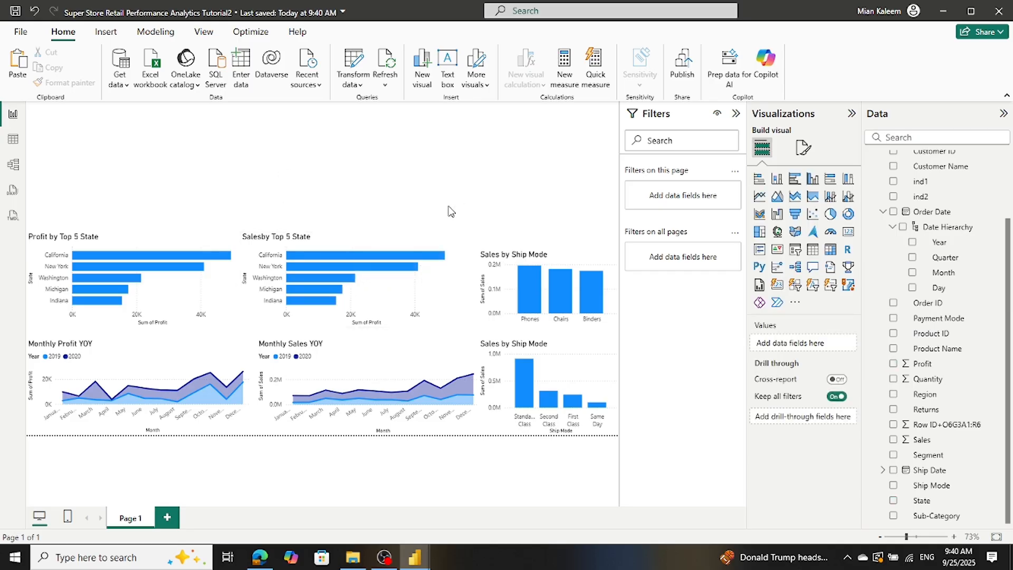
Step: Replace Profit with Sales on the X-axis of the copied bar chart
left_click(407, 241)
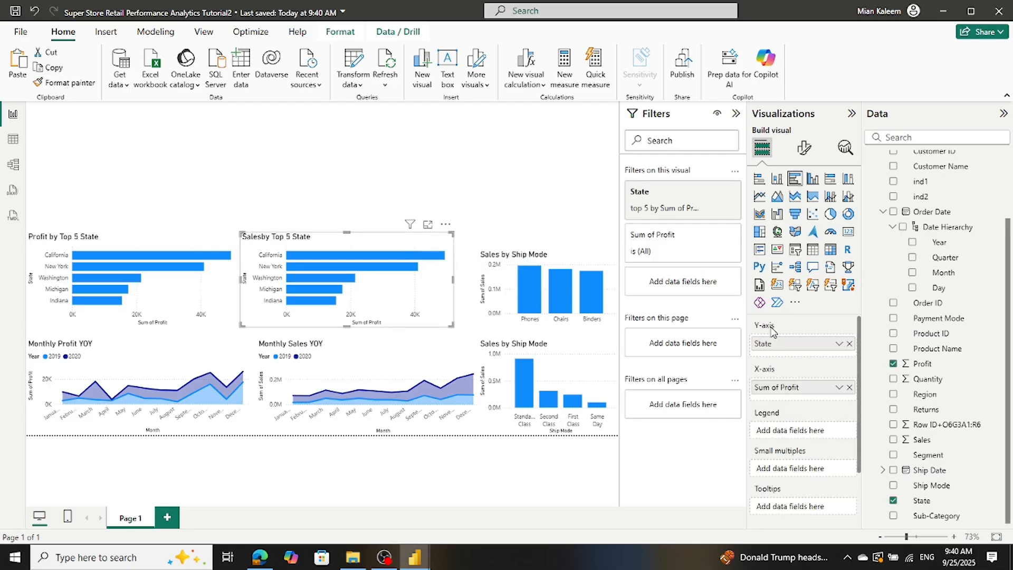
left_click(849, 388)
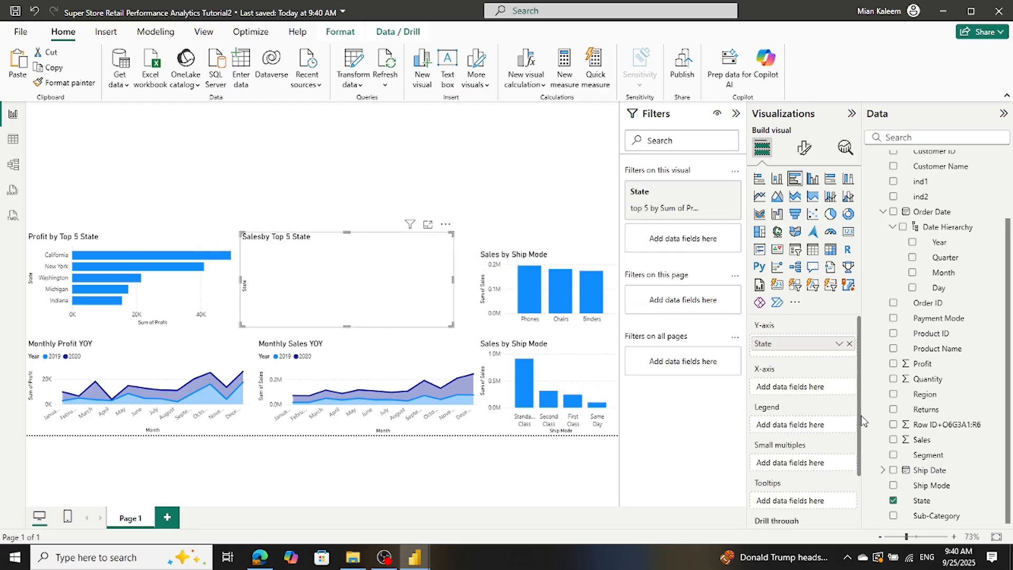
left_click_drag(923, 441, 807, 389)
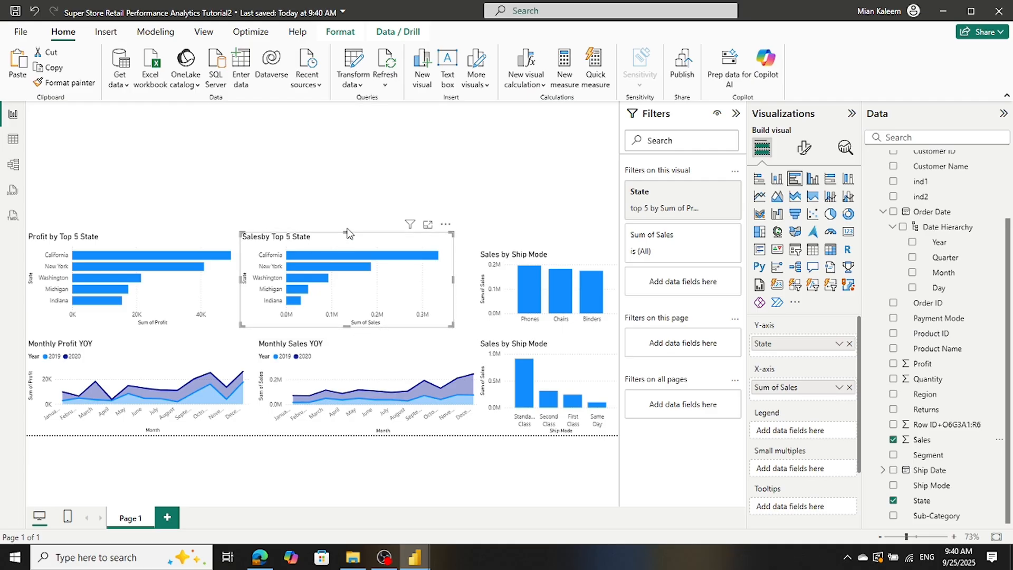
Step: Raise the top edge of the Sub-Category column chart to line up with the two state bar charts
left_click(536, 256)
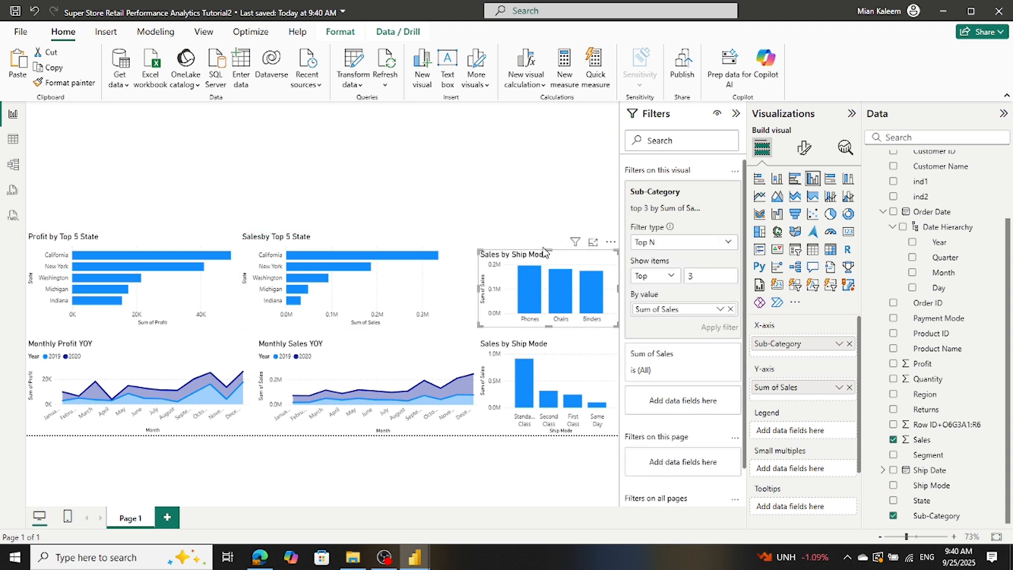
left_click_drag(545, 251, 547, 233)
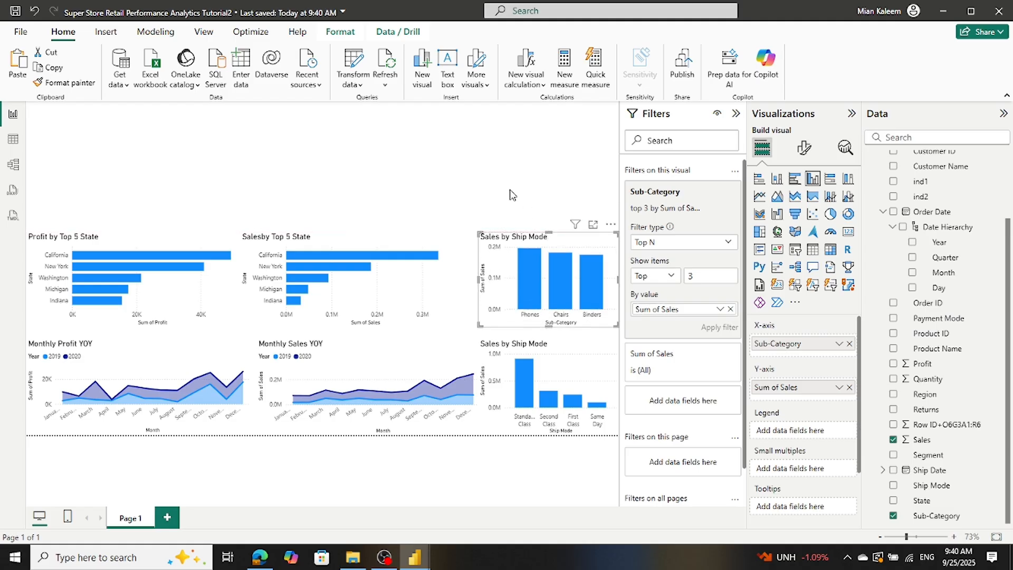
left_click(510, 195)
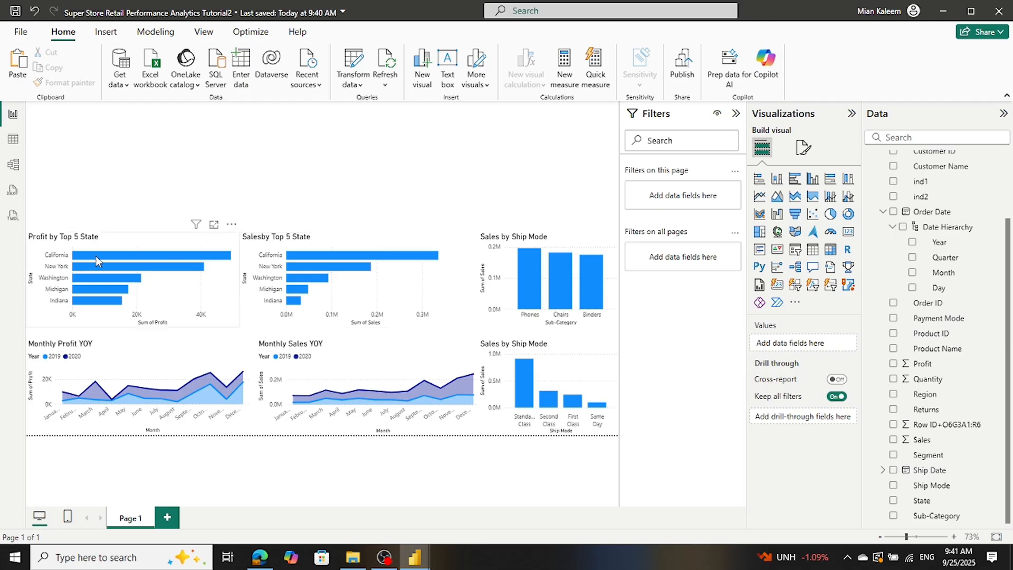
Step: Lower the top edges of the two state bar charts and the Sub-Category column chart slightly to shorten the middle row
left_click(151, 241)
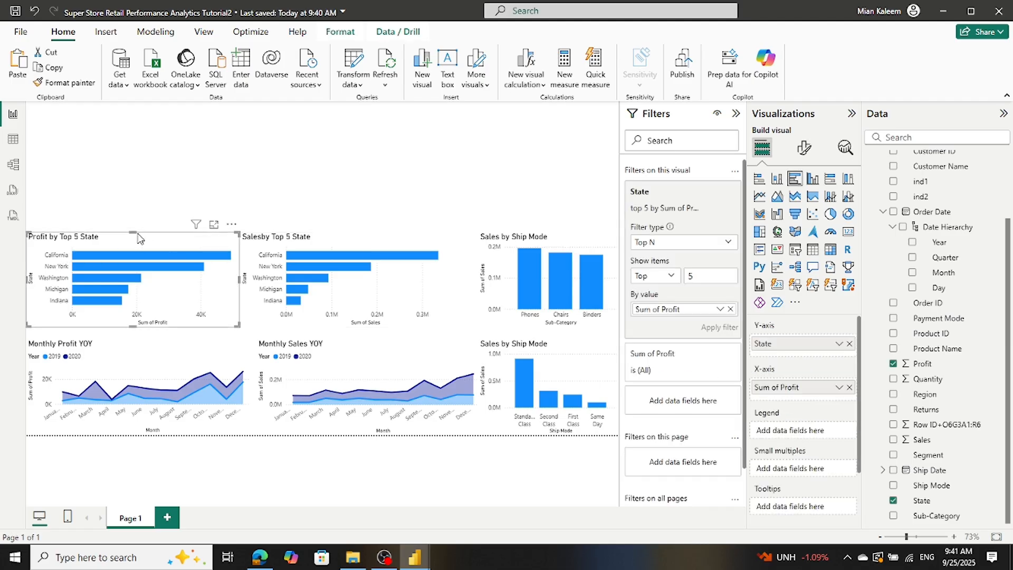
left_click_drag(134, 232, 140, 244)
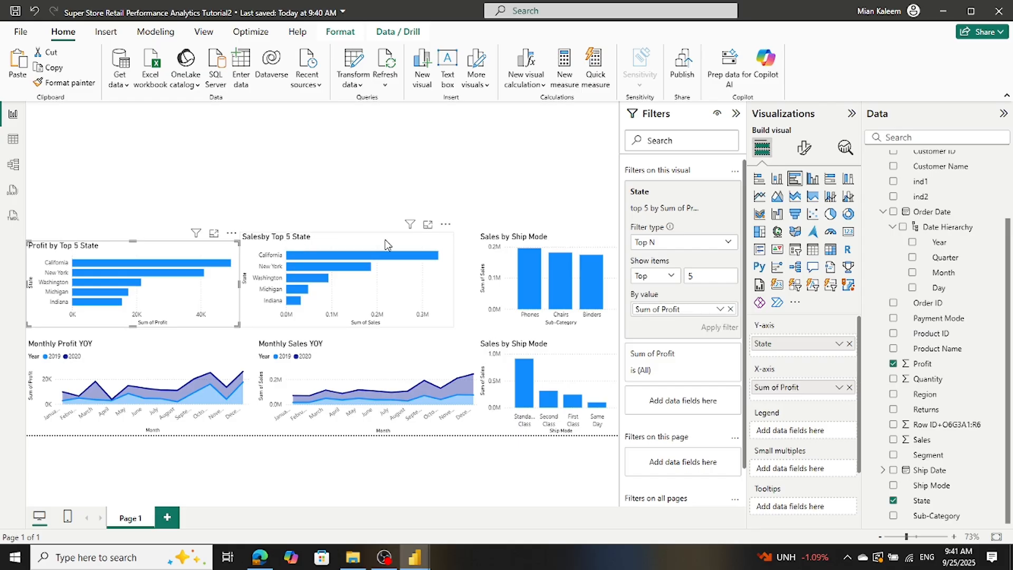
left_click(378, 242)
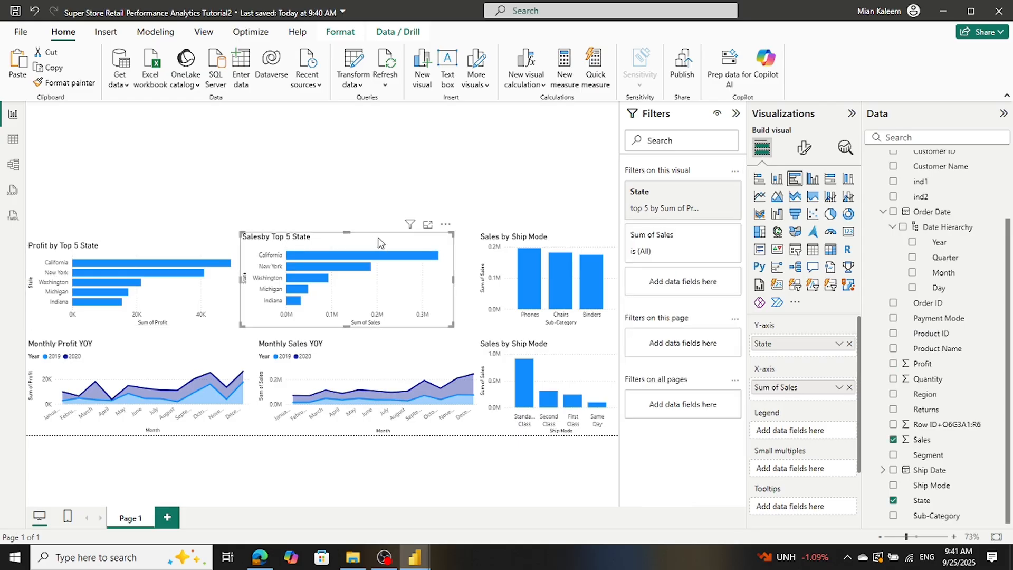
left_click_drag(347, 232, 350, 243)
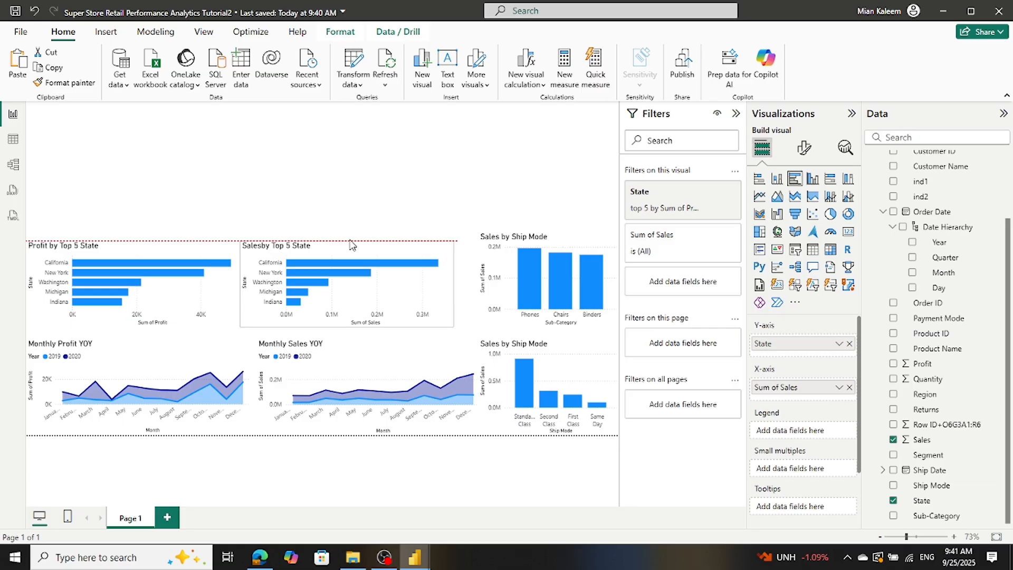
left_click(548, 235)
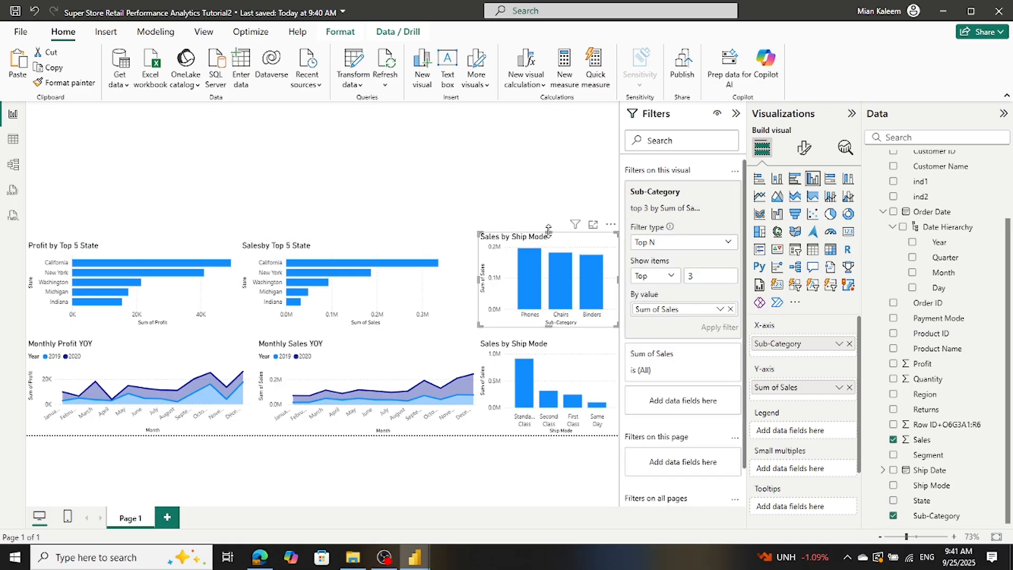
left_click_drag(549, 231, 551, 240)
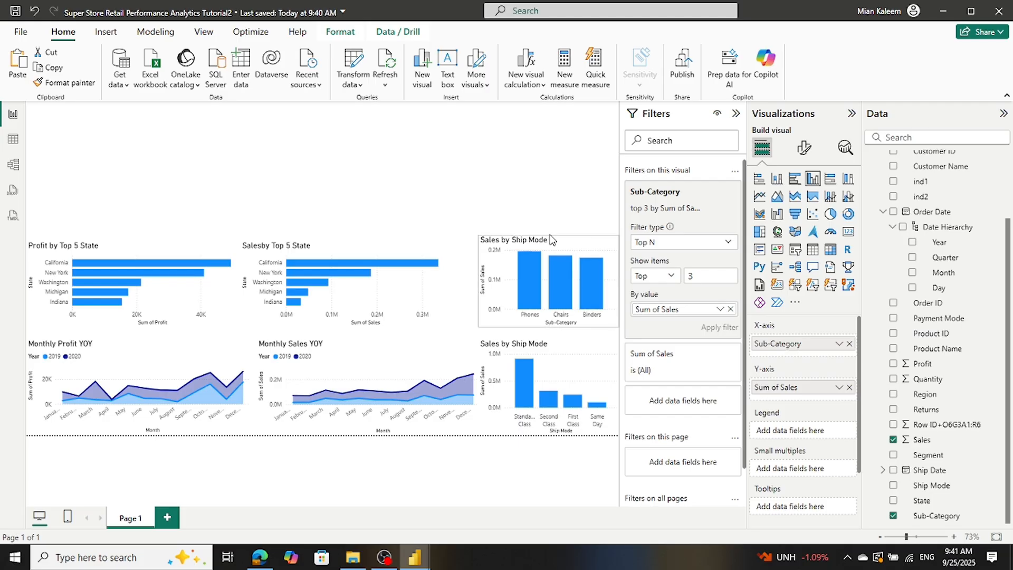
left_click(472, 200)
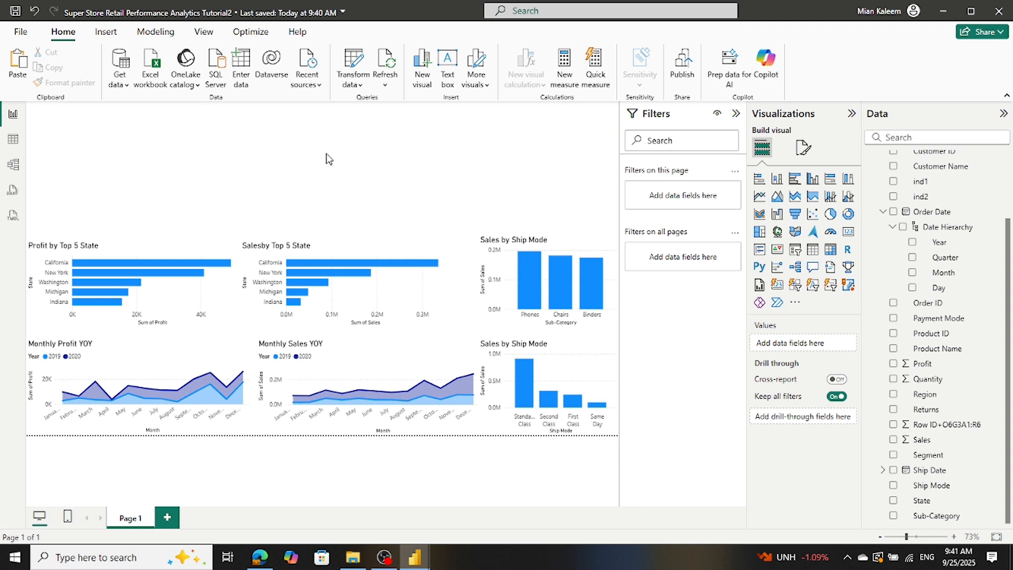
Step: Add a donut chart above the Profit by Top 5 State chart, narrow it, move it down, and collapse the Order Date field
left_click(848, 215)
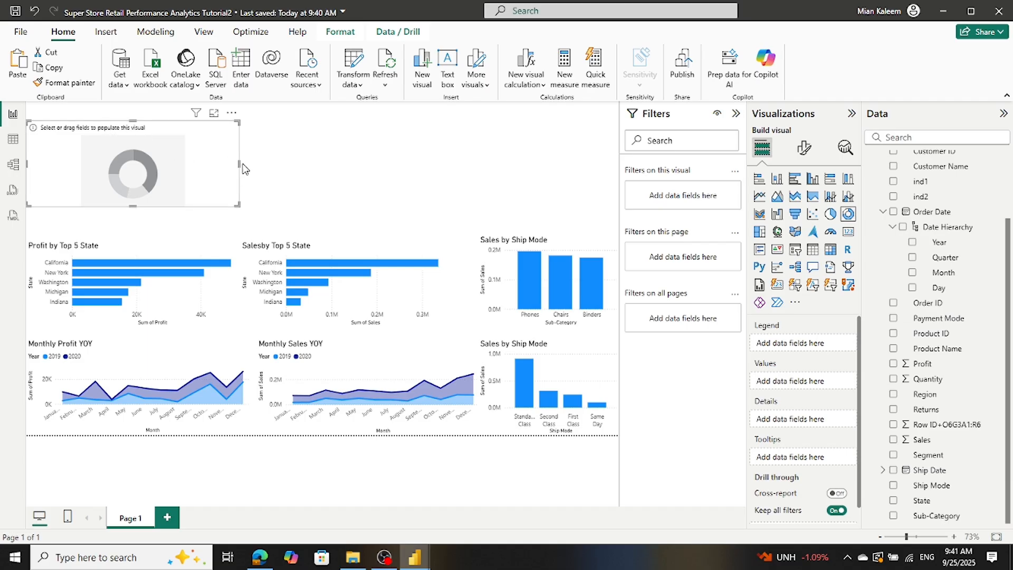
left_click_drag(239, 165, 157, 165)
left_click_drag(92, 135, 89, 159)
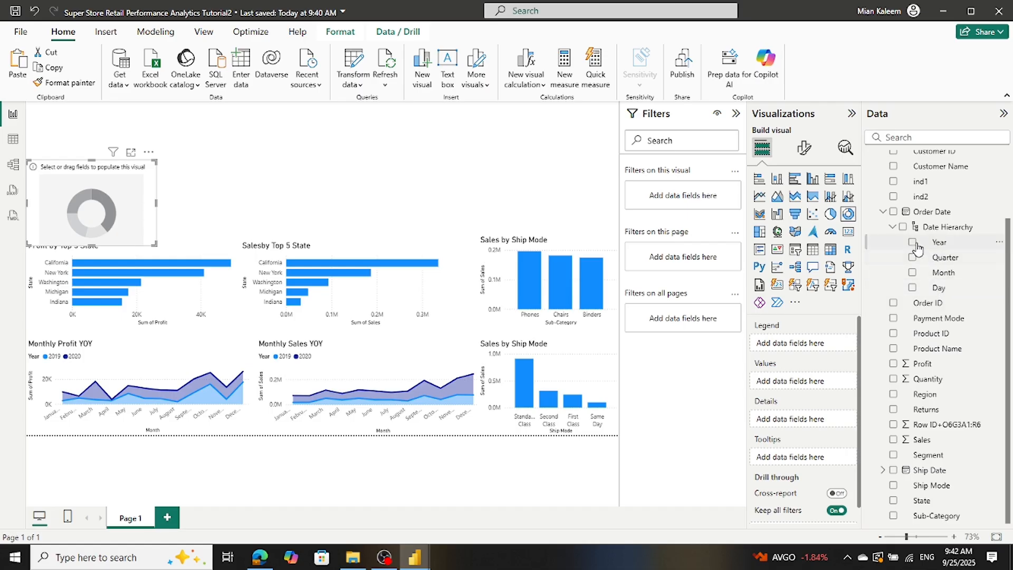
left_click(882, 213)
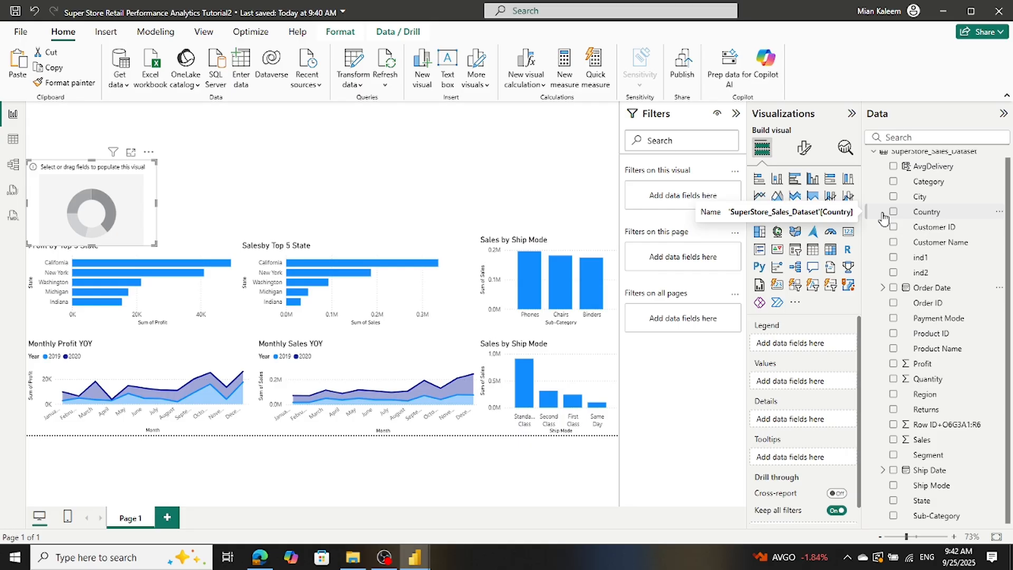
Step: Populate the empty donut chart with Category as legend and Profit as values, and make it wider and slightly shorter
scroll(897, 213, "up", 1)
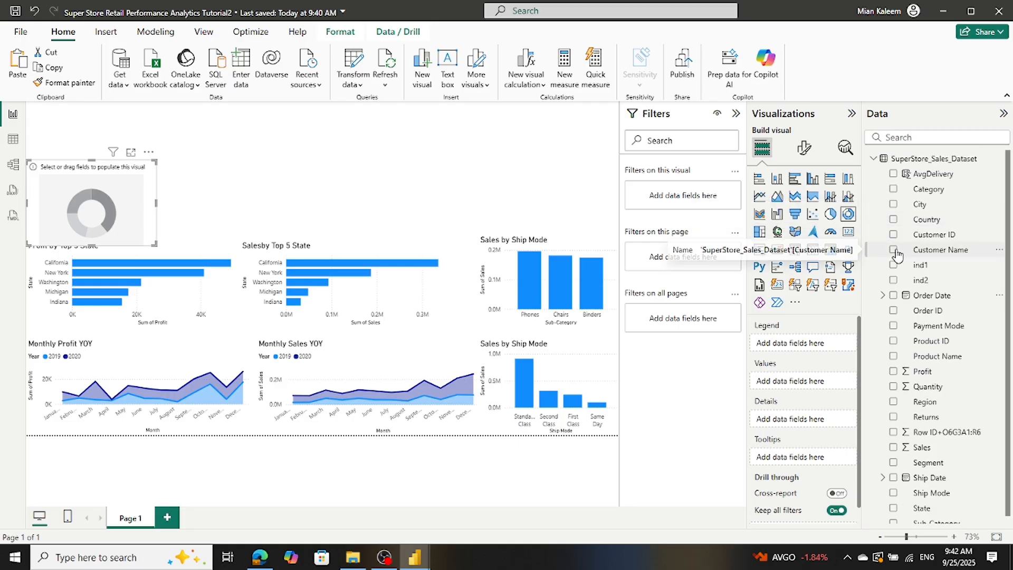
left_click_drag(919, 190, 803, 348)
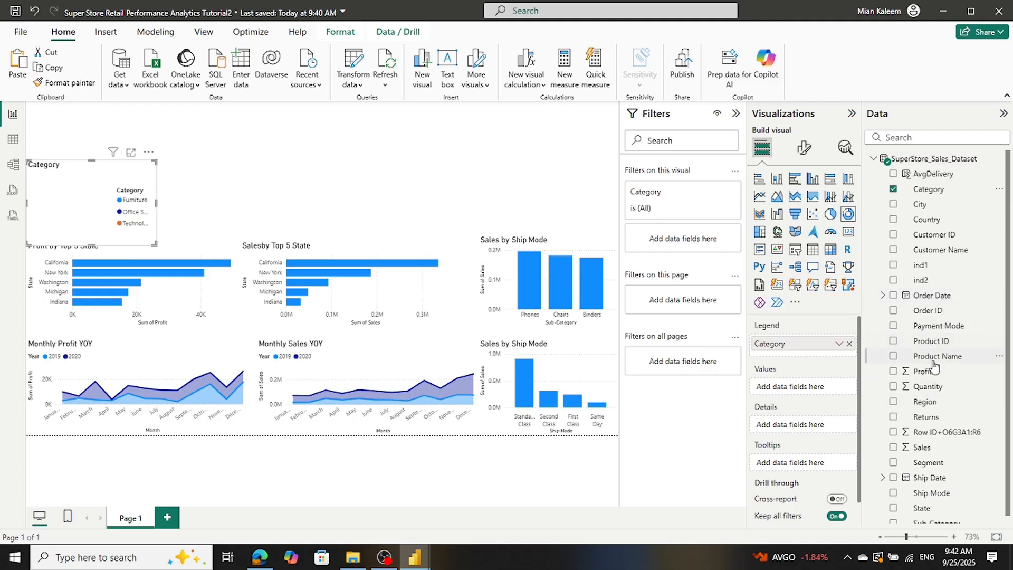
left_click_drag(926, 372, 817, 390)
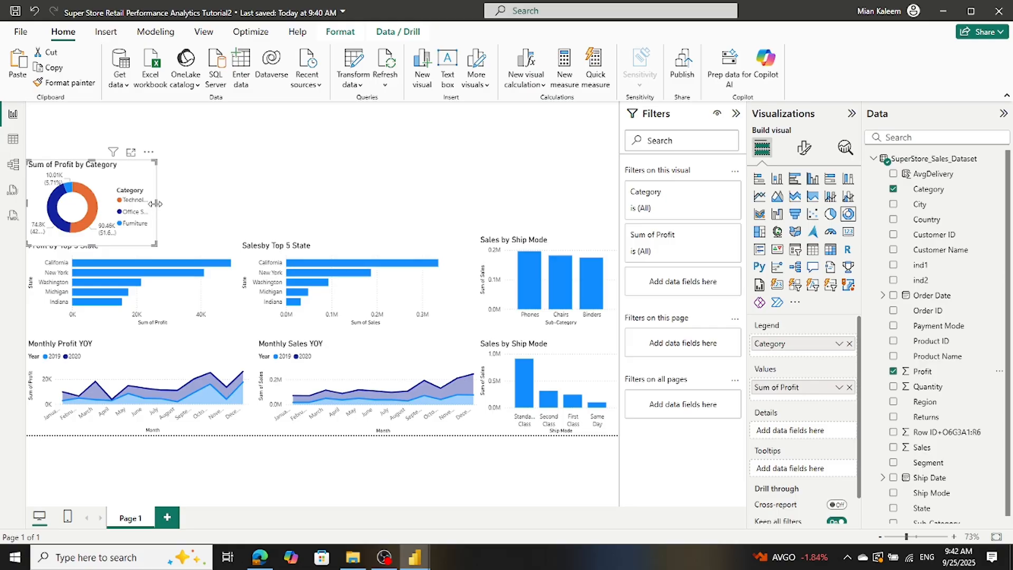
left_click_drag(157, 202, 225, 202)
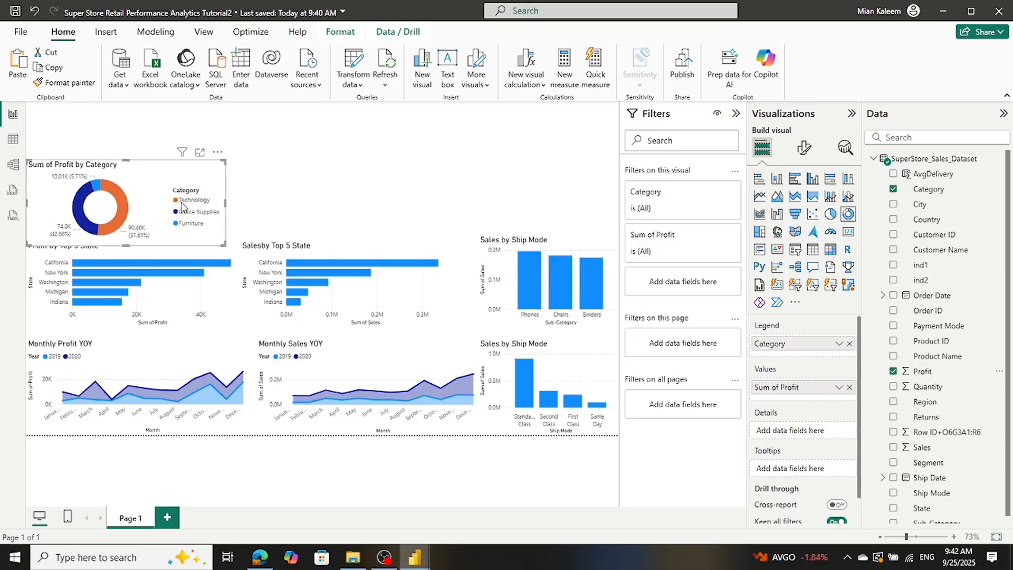
left_click_drag(126, 159, 125, 177)
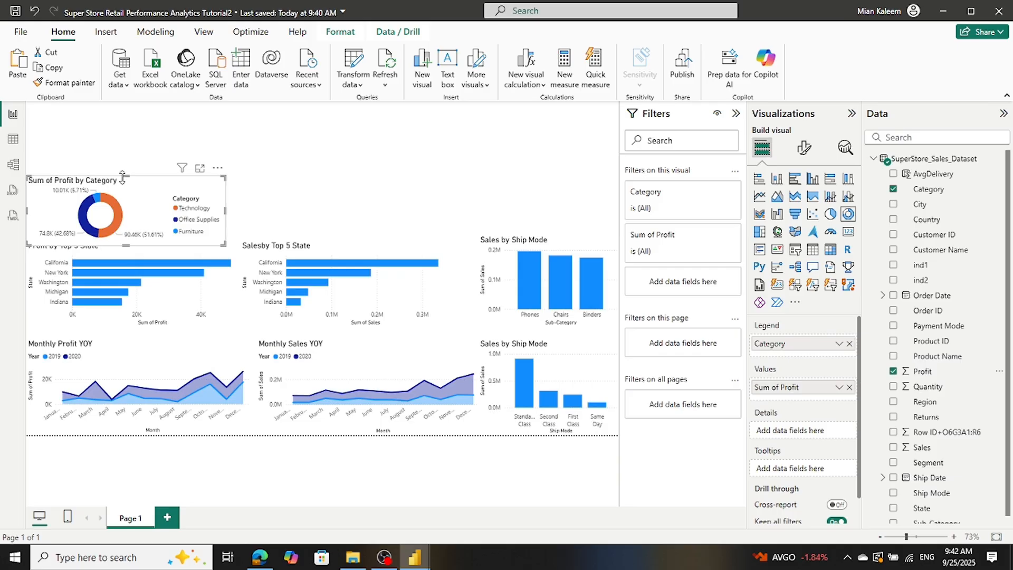
Step: Change the donut chart's title to "Profit by Category"
left_click(799, 150)
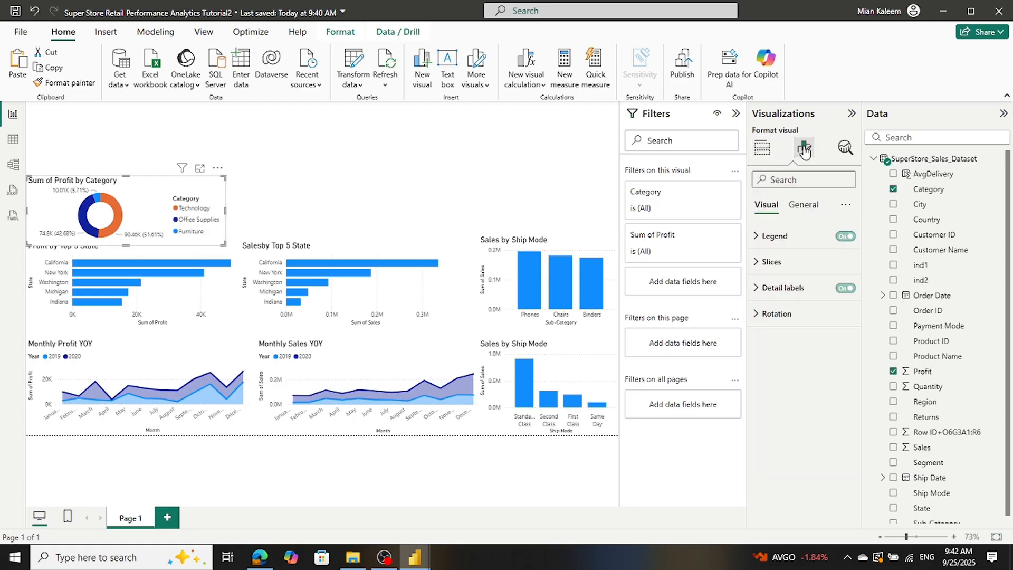
left_click(758, 237)
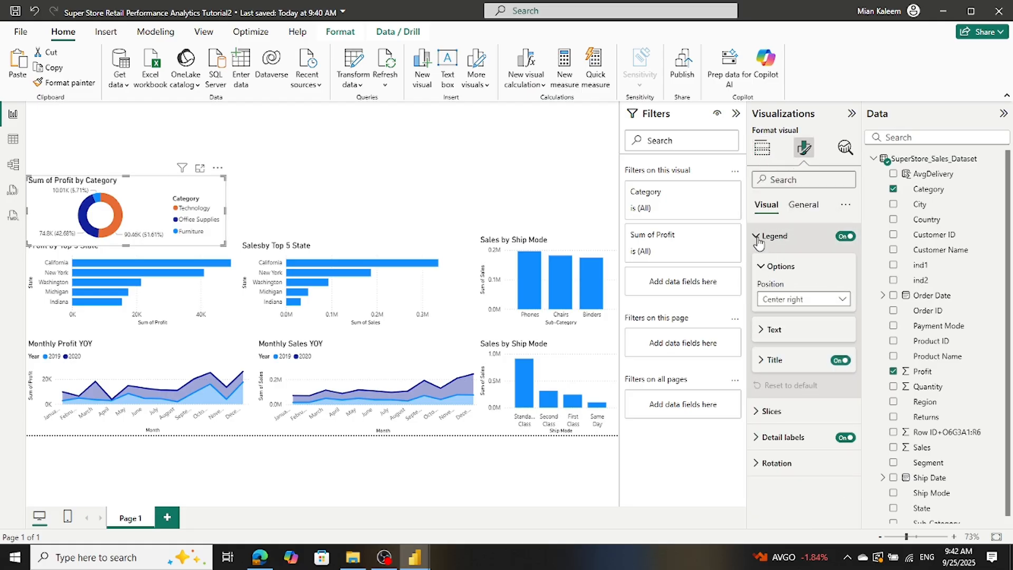
left_click(758, 237)
left_click(801, 206)
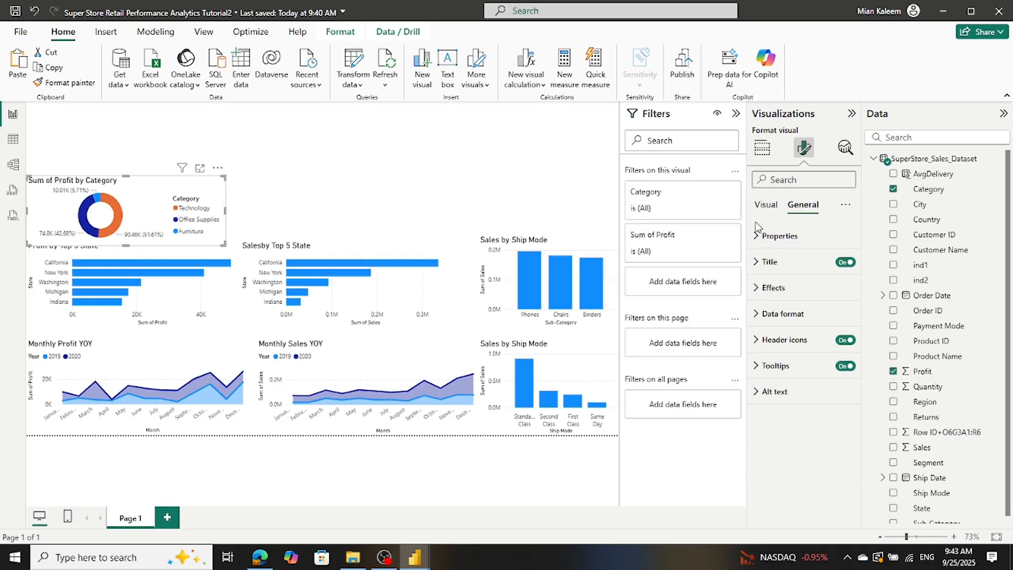
left_click(758, 263)
left_click_drag(787, 325, 693, 346)
key("BackSpace")
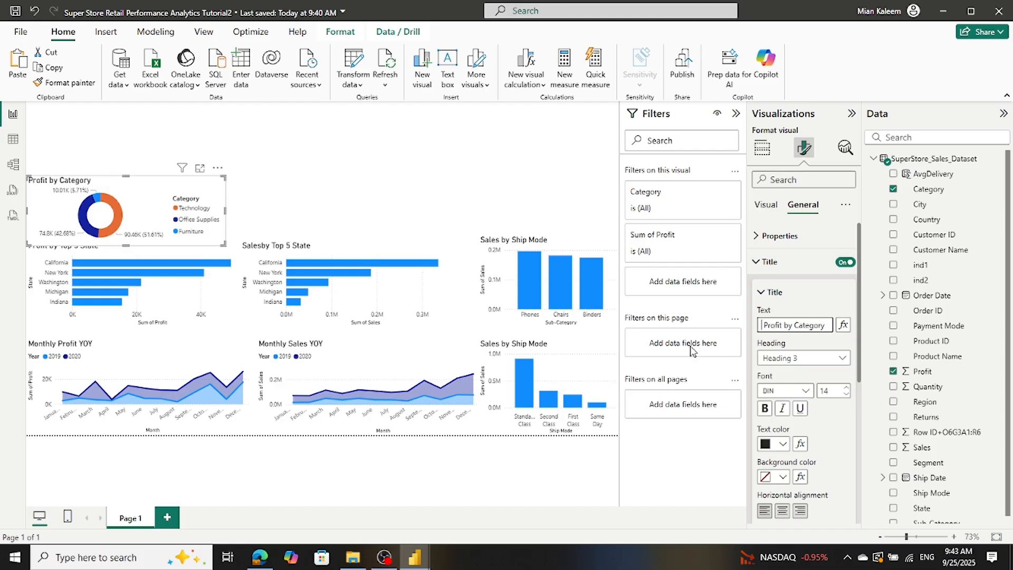
key("Delete")
left_click(250, 209)
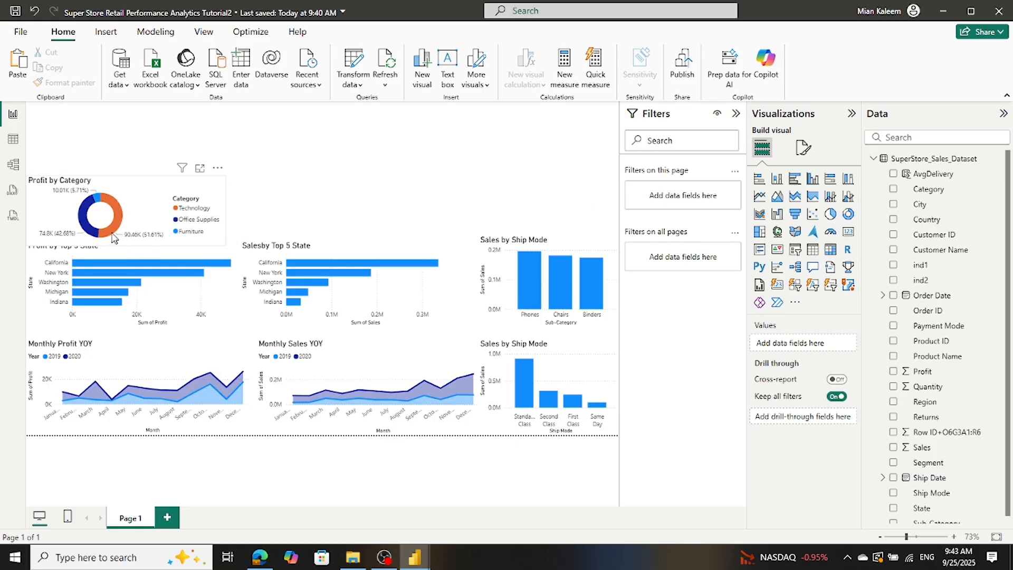
Step: Duplicate the Profit by Category donut chart and place the copy above the Sales by Top 5 State chart
mouse_move(97, 201)
left_click(136, 193)
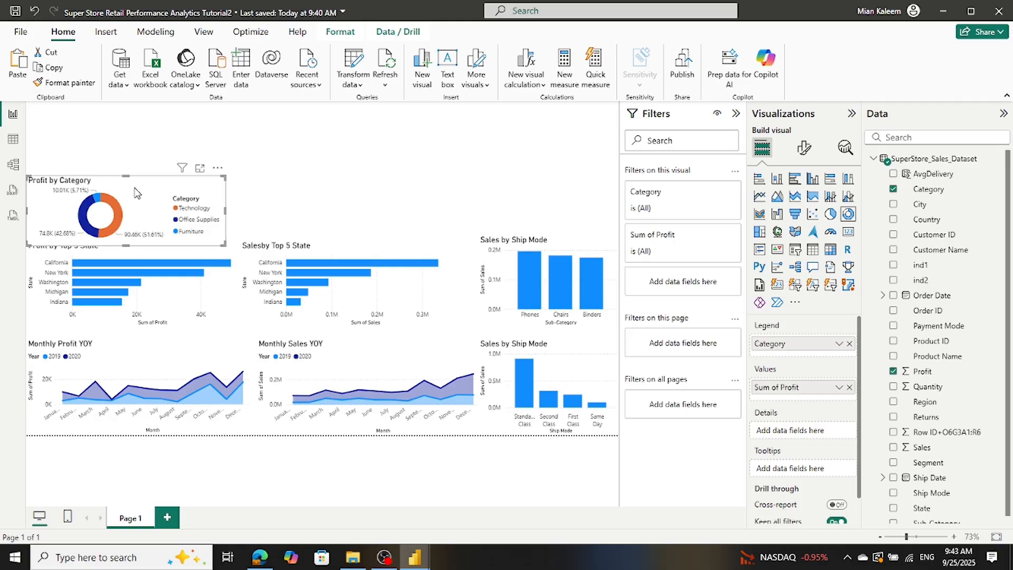
key("ctrl+c")
key("ctrl+v")
left_click_drag(136, 193, 345, 188)
Step: Narrow both Profit by Category donut charts and set the copy directly beside the original
left_click(225, 210)
left_click_drag(226, 211, 196, 217)
left_click(261, 219)
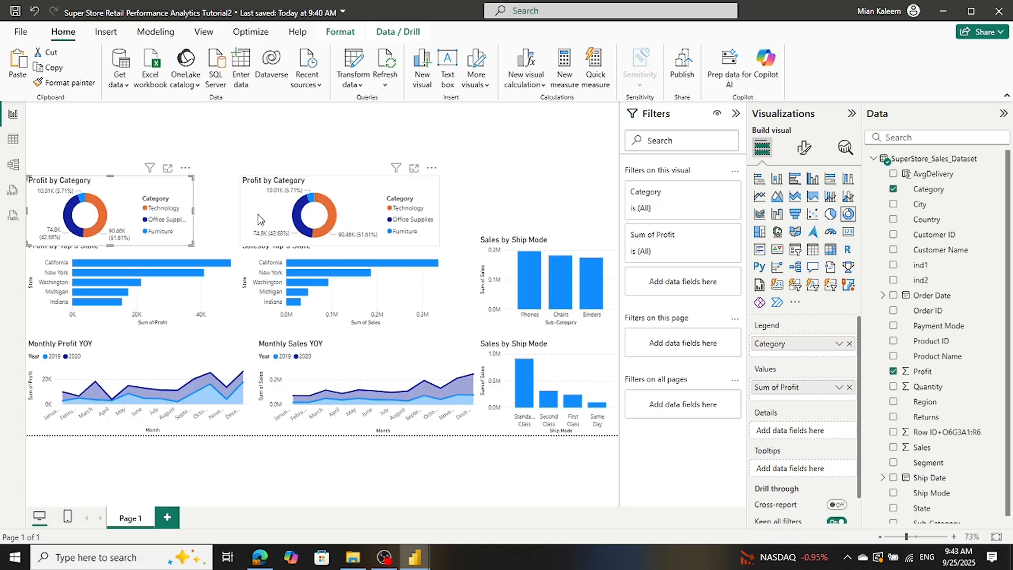
left_click_drag(261, 219, 214, 221)
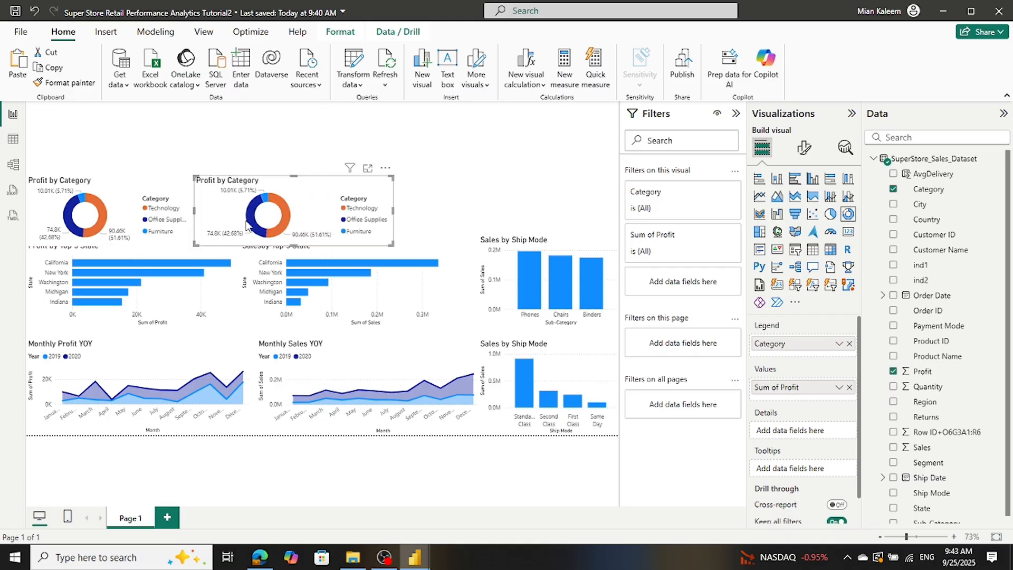
left_click_drag(394, 208, 346, 227)
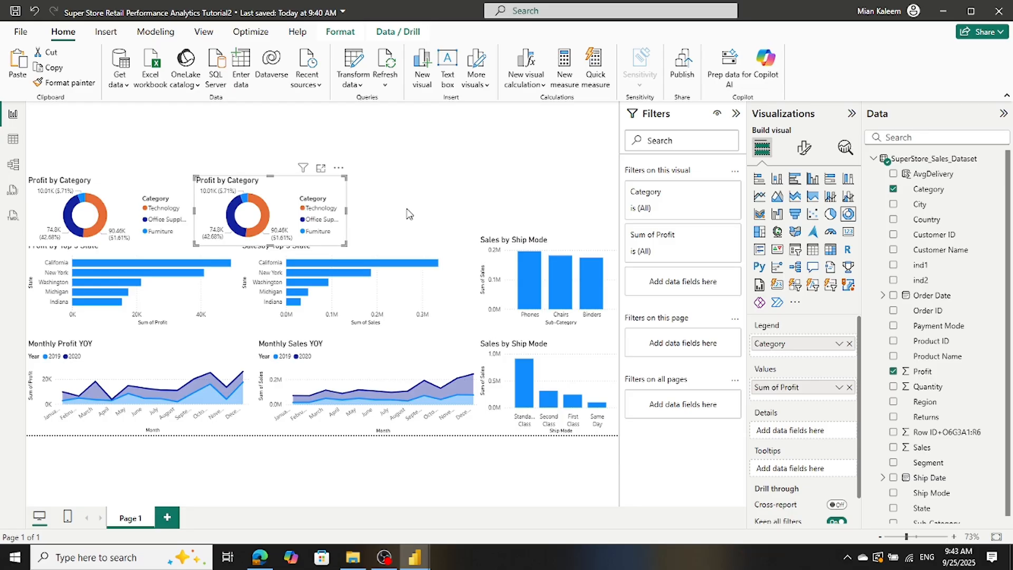
Step: Replace Category with Segment as the legend of the copied donut chart
left_click(850, 344)
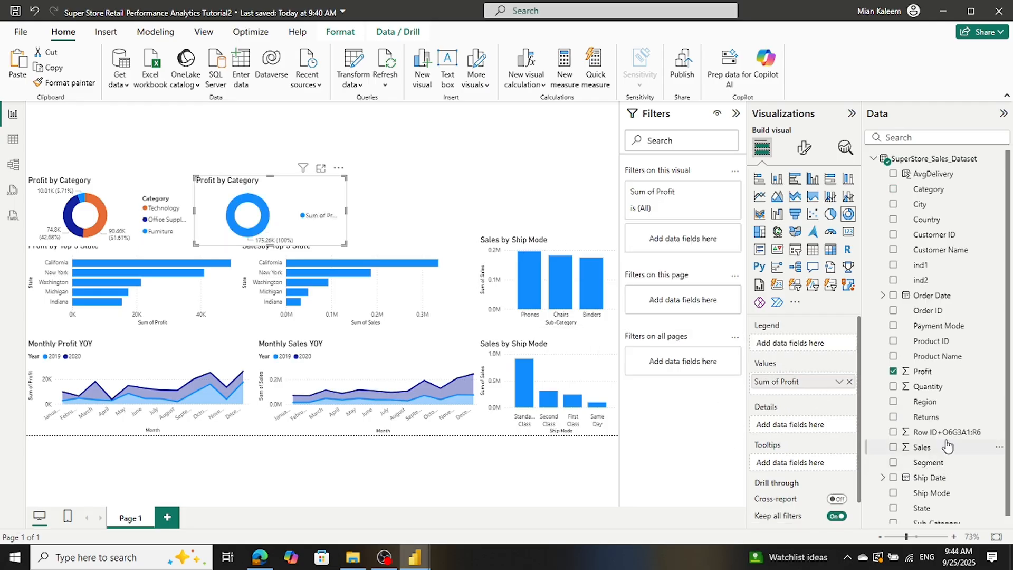
scroll(885, 445, "down", 1)
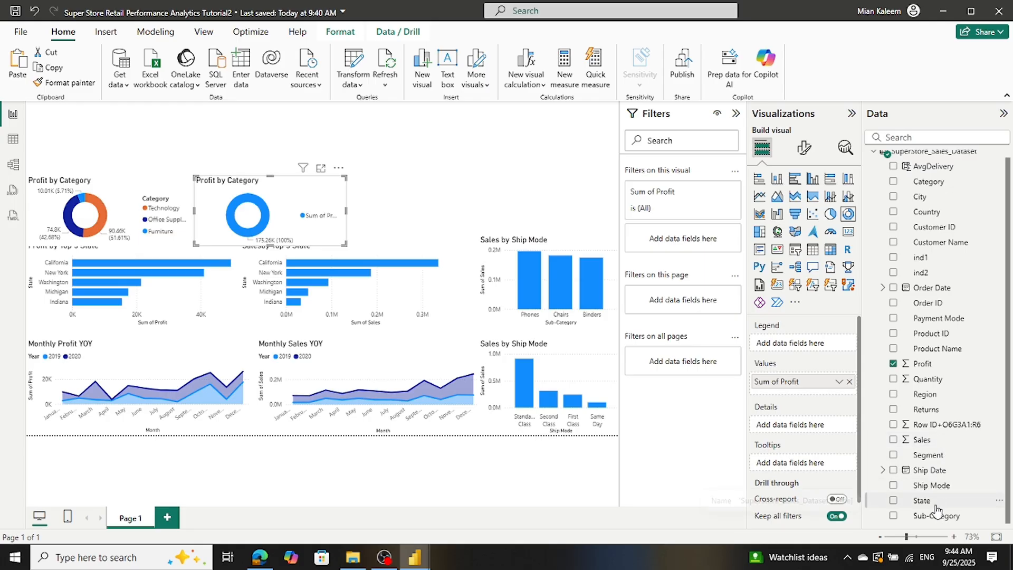
left_click_drag(924, 457, 823, 343)
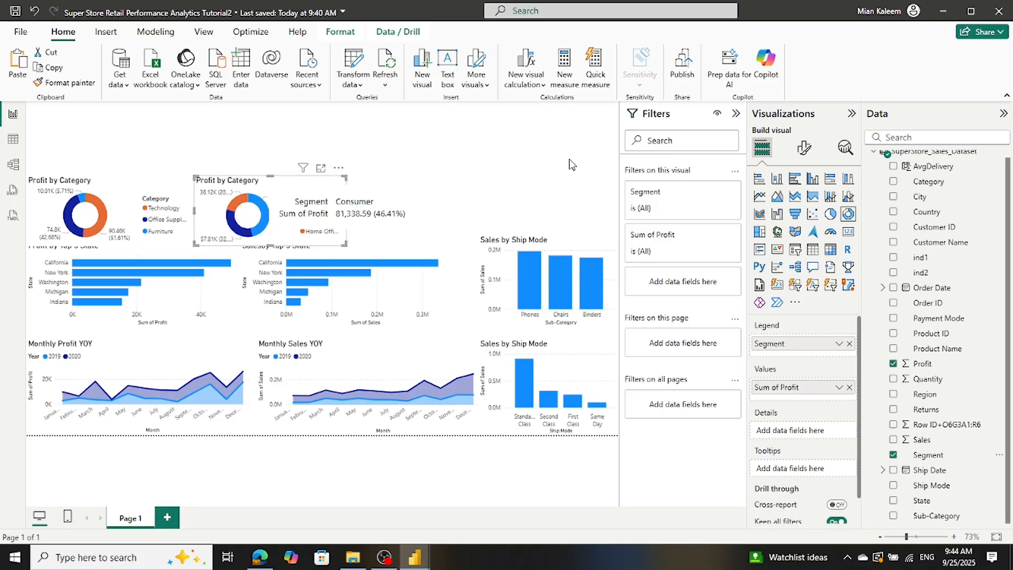
Step: Retitle the copied donut chart "Profit by Segment"
left_click(803, 149)
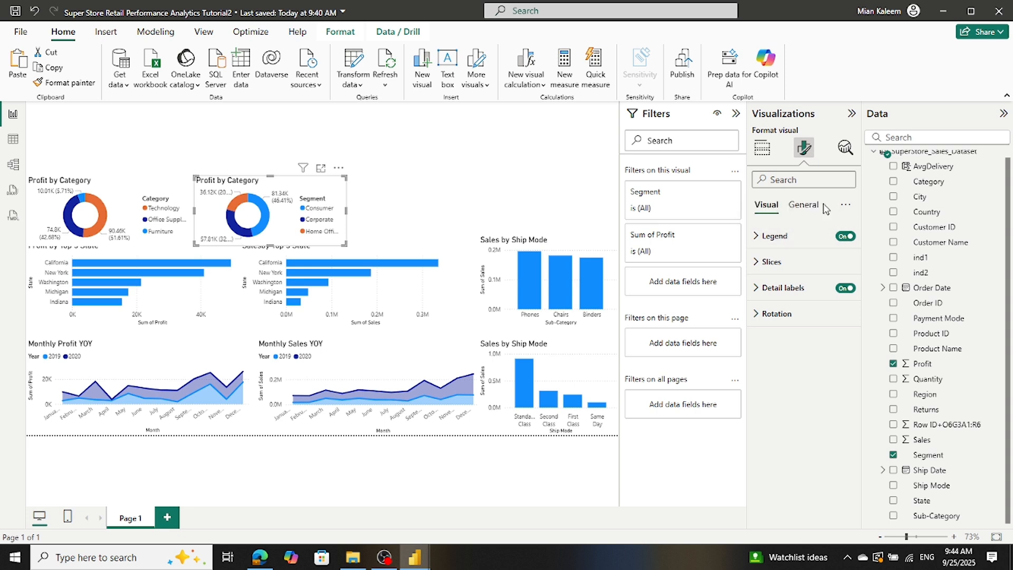
left_click(807, 204)
left_click(759, 262)
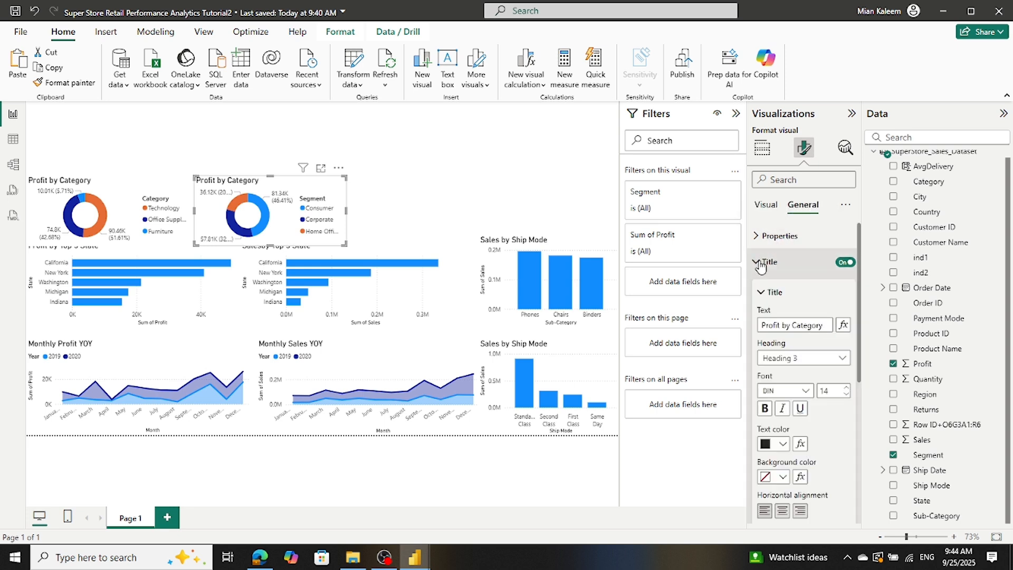
double_click(804, 325)
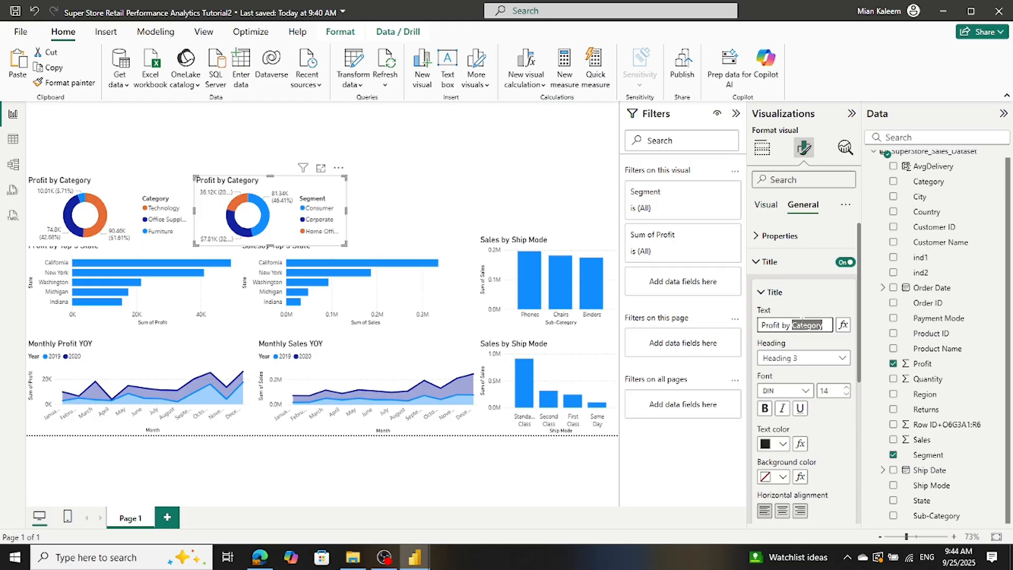
type("Segment")
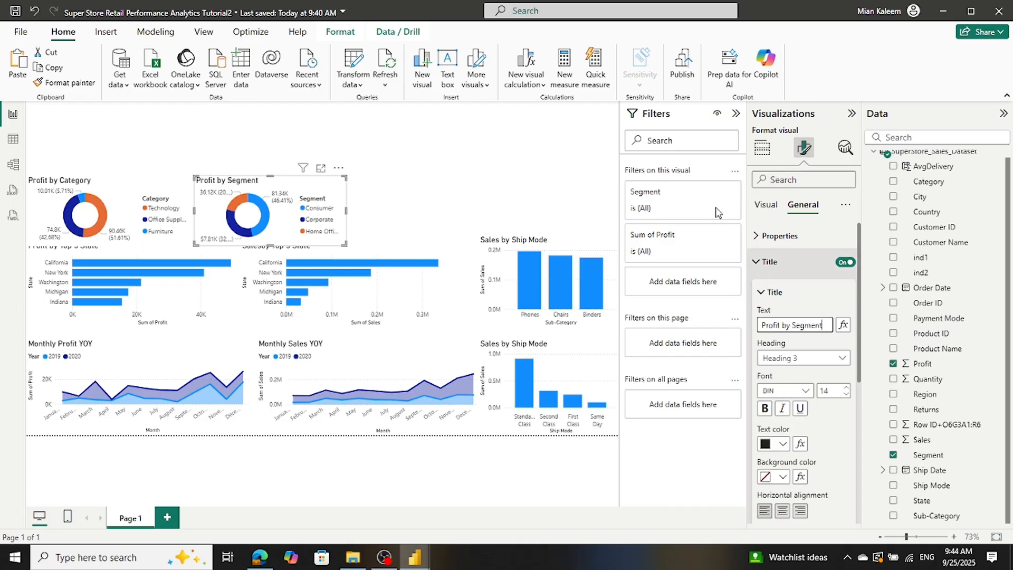
left_click(214, 154)
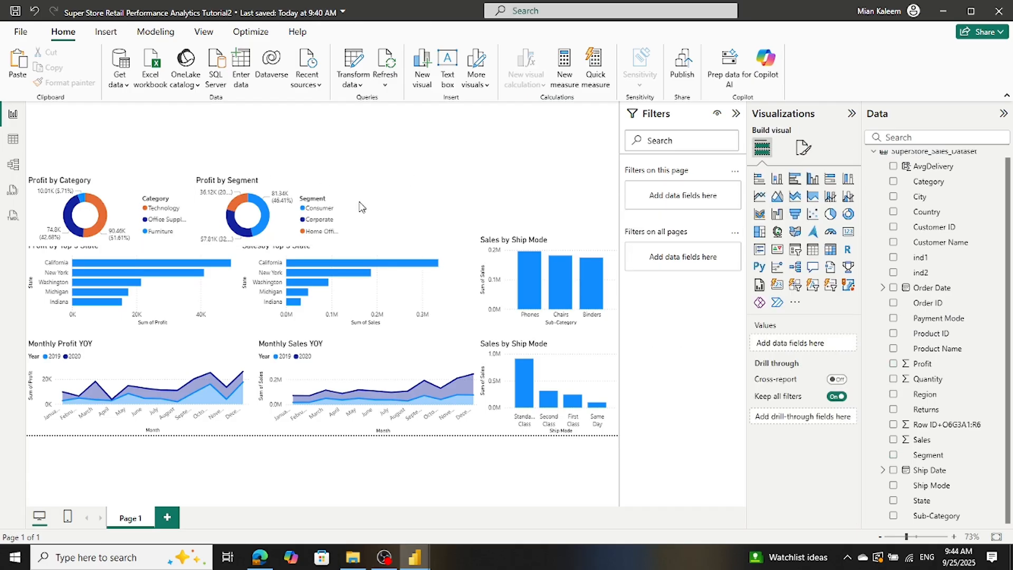
Step: Duplicate the Profit by Segment donut chart, place the copy to its right, and narrow it so the two do not overlap
left_click(319, 210)
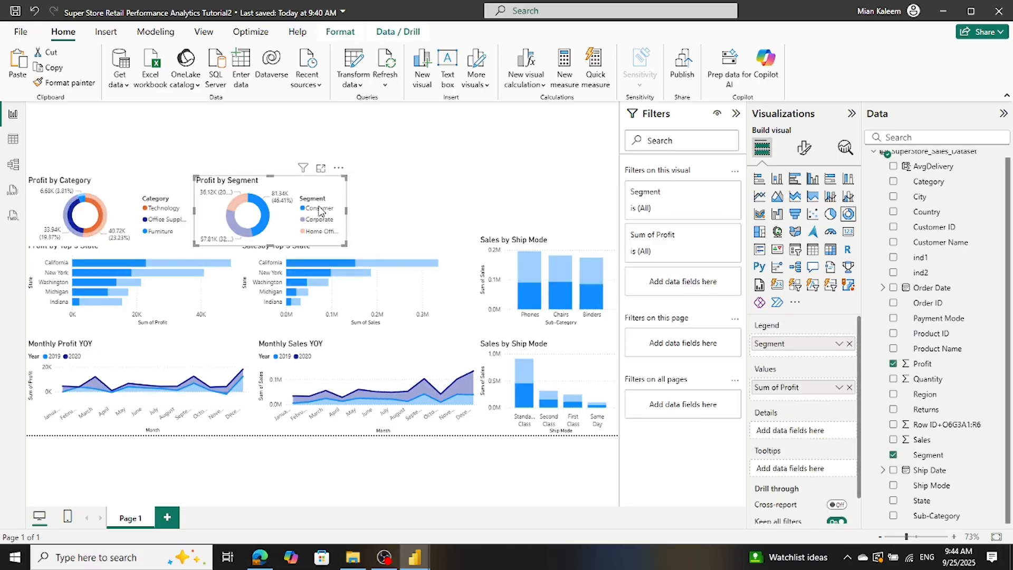
left_click_drag(320, 211, 476, 211)
left_click(262, 202)
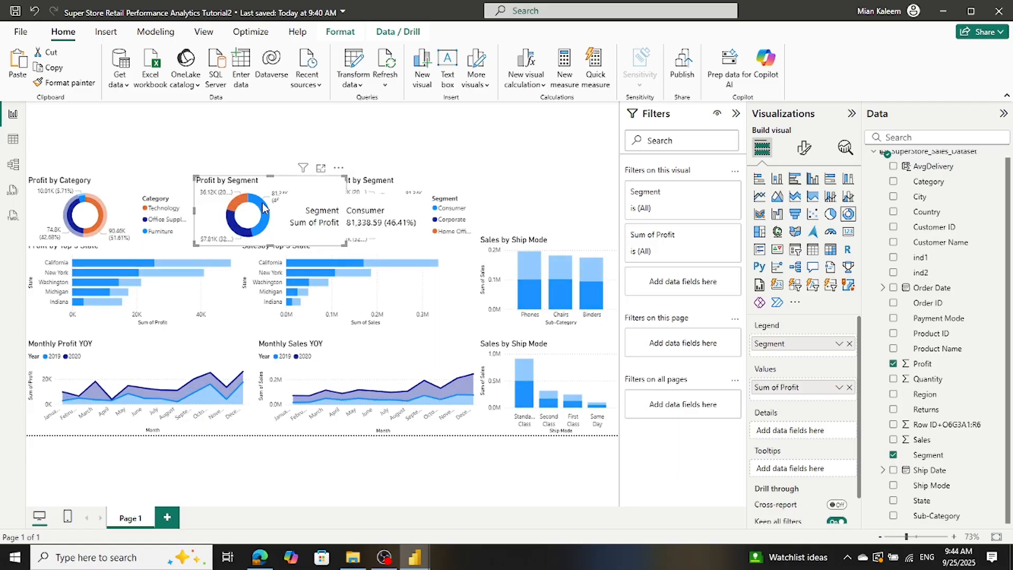
left_click(510, 177)
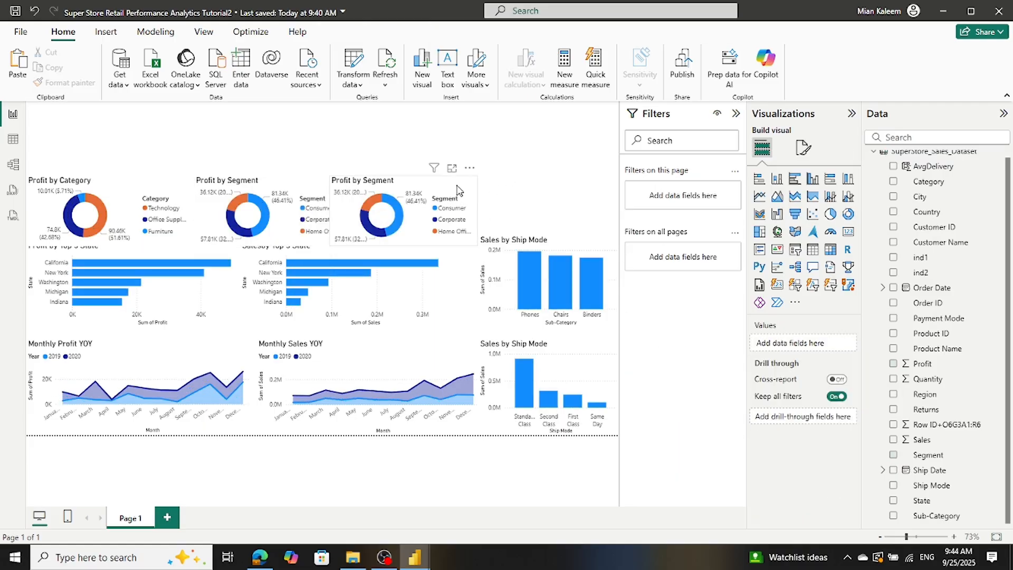
left_click(337, 215)
left_click_drag(331, 211, 342, 212)
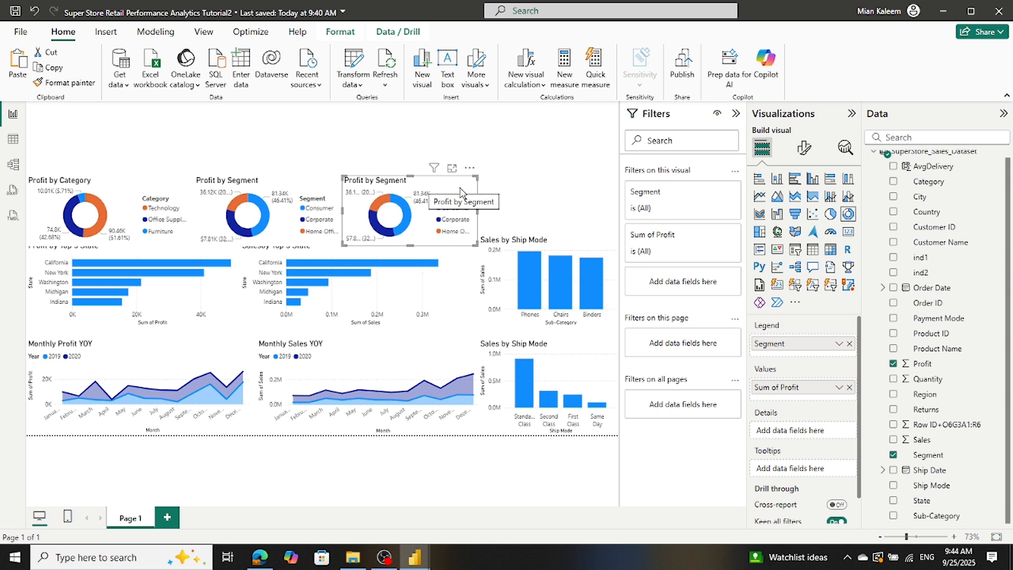
Step: Replace Segment with Ship Mode as the legend of the third donut chart
left_click(849, 343)
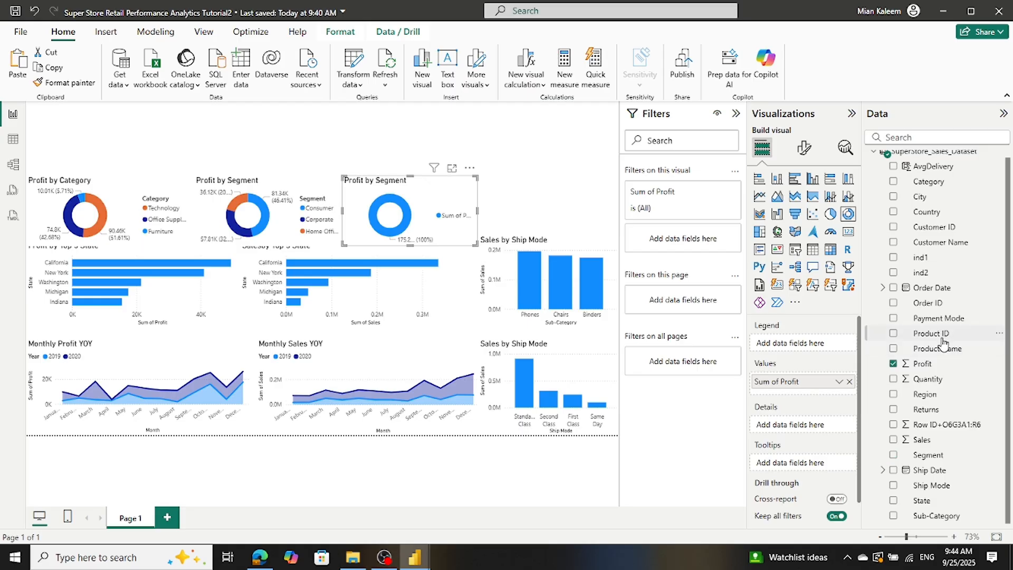
left_click_drag(931, 485, 813, 348)
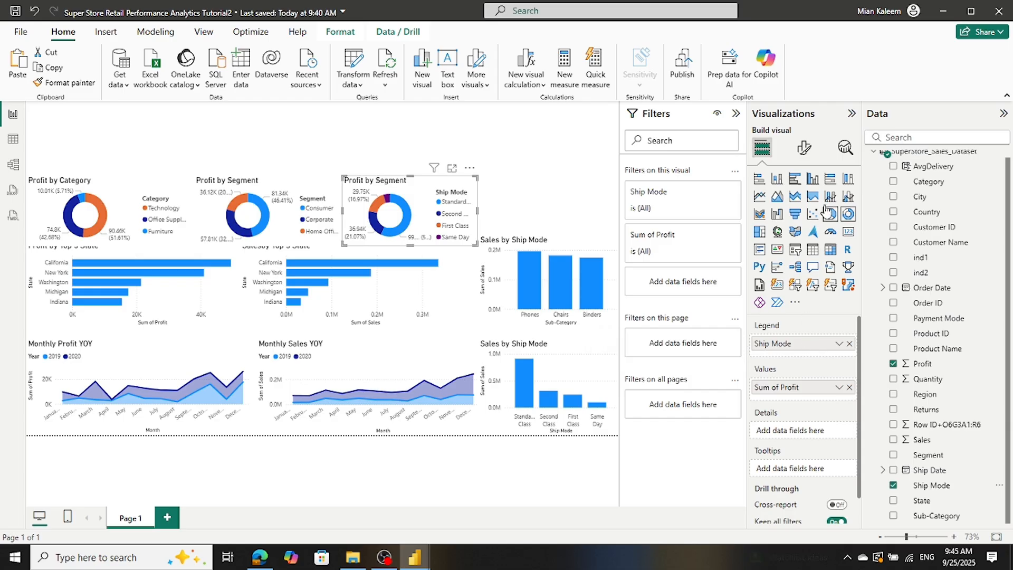
Step: Change the third donut chart's title text to "Profit by Shi" and dismiss the WinZip advertisement
left_click(809, 148)
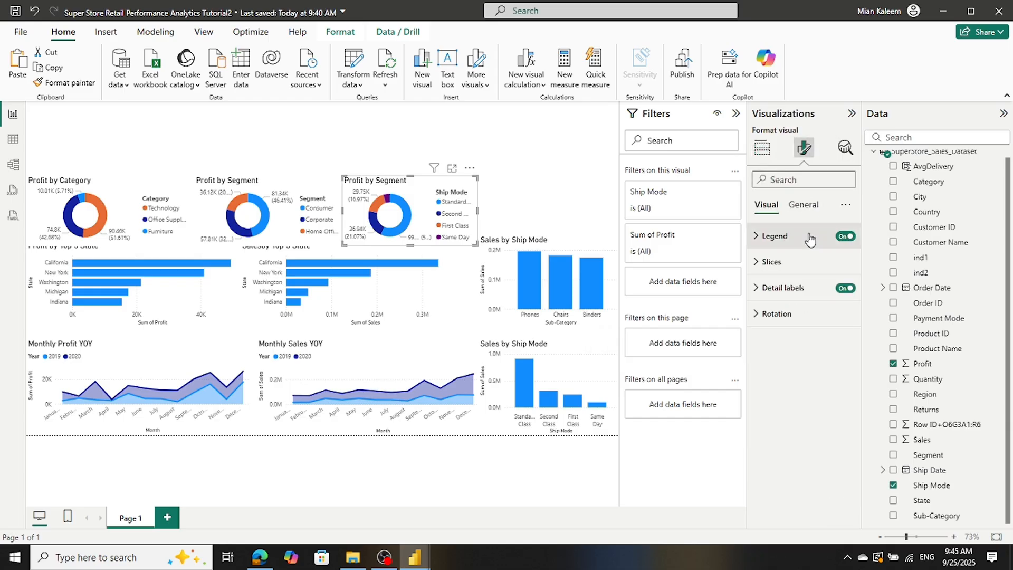
left_click(756, 238)
left_click(757, 237)
left_click(802, 204)
left_click(758, 269)
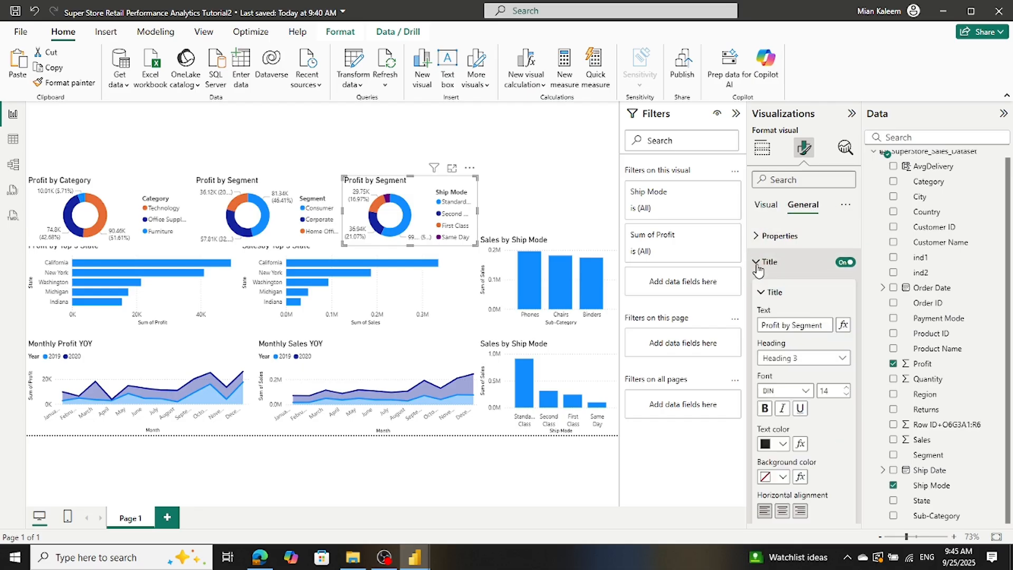
double_click(803, 326)
type("Shi")
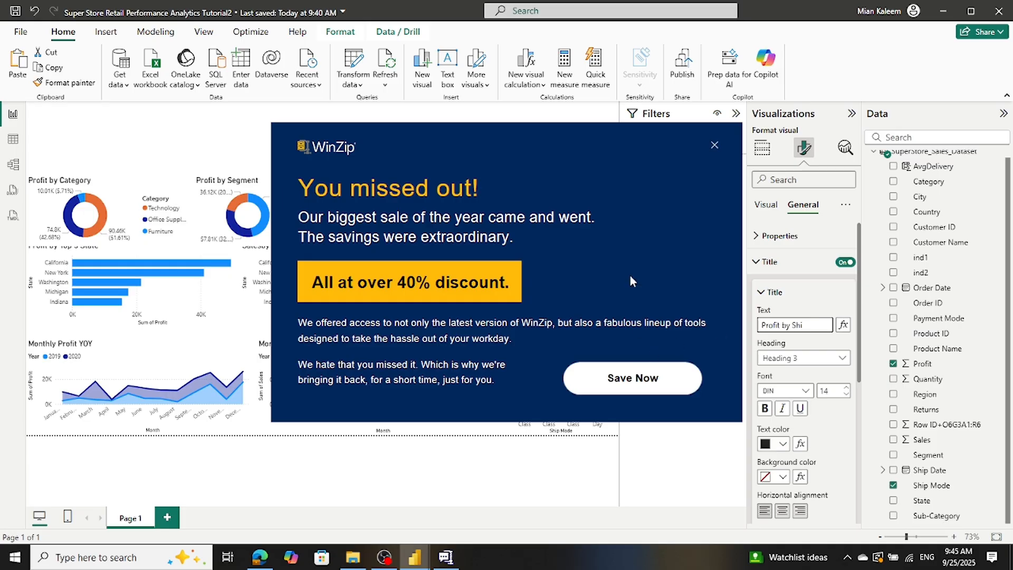
left_click(714, 144)
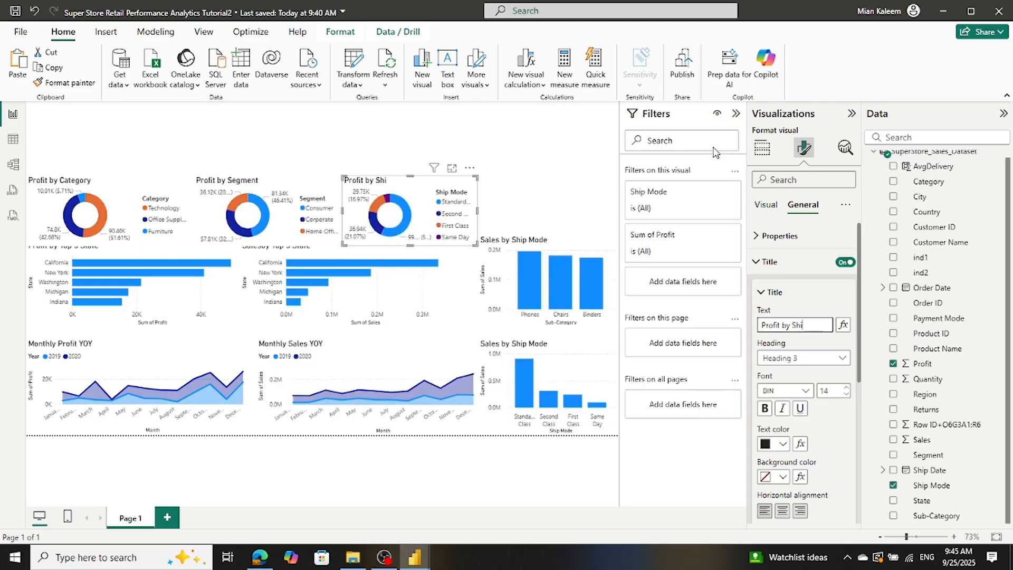
Step: Retitle the third donut chart "Sales by Pyment mode"
left_click(814, 325)
left_click(816, 323)
key("BackSpace")
key("BackSpace")
key("BackSpace")
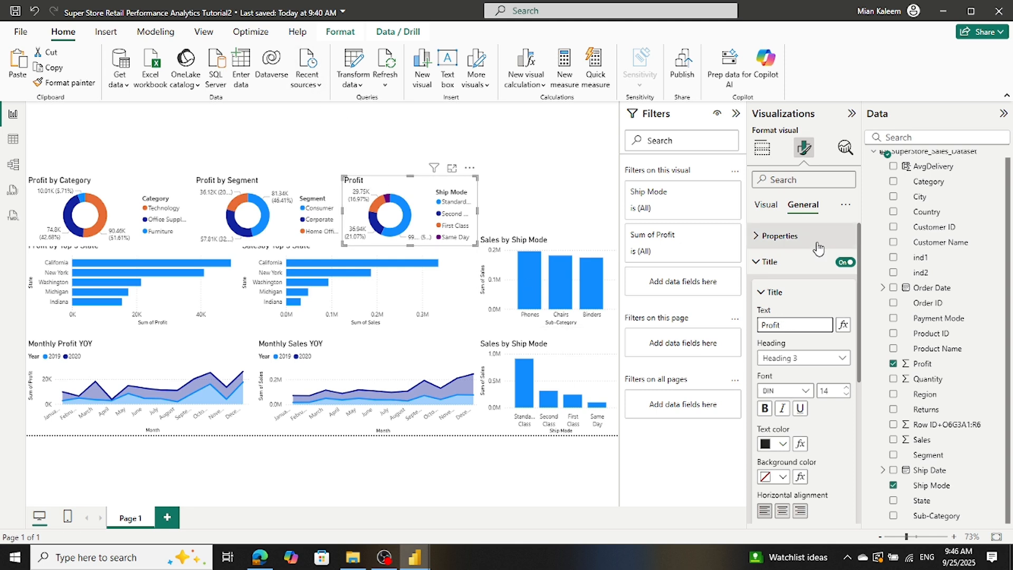
double_click(788, 324)
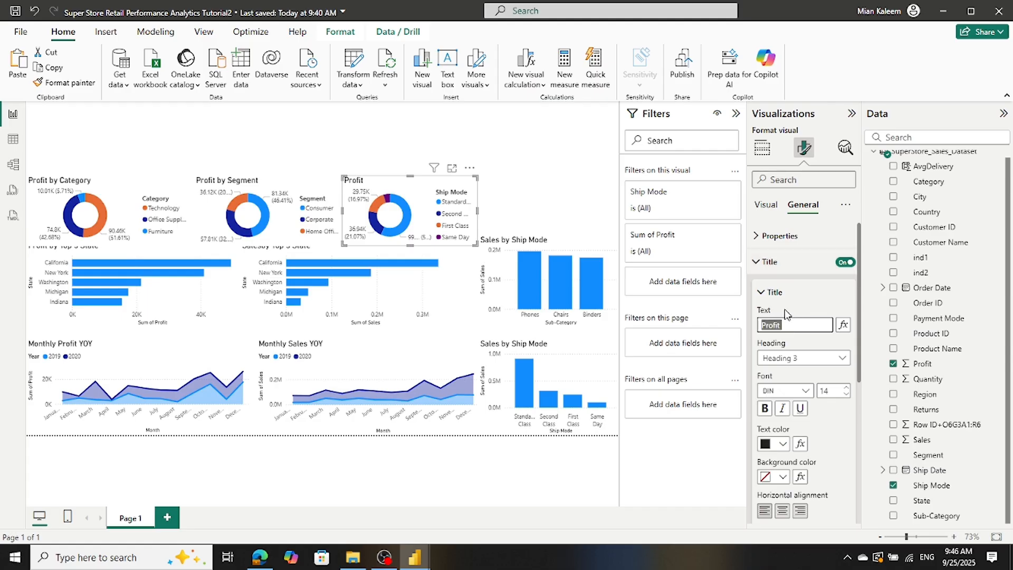
type("Sales by")
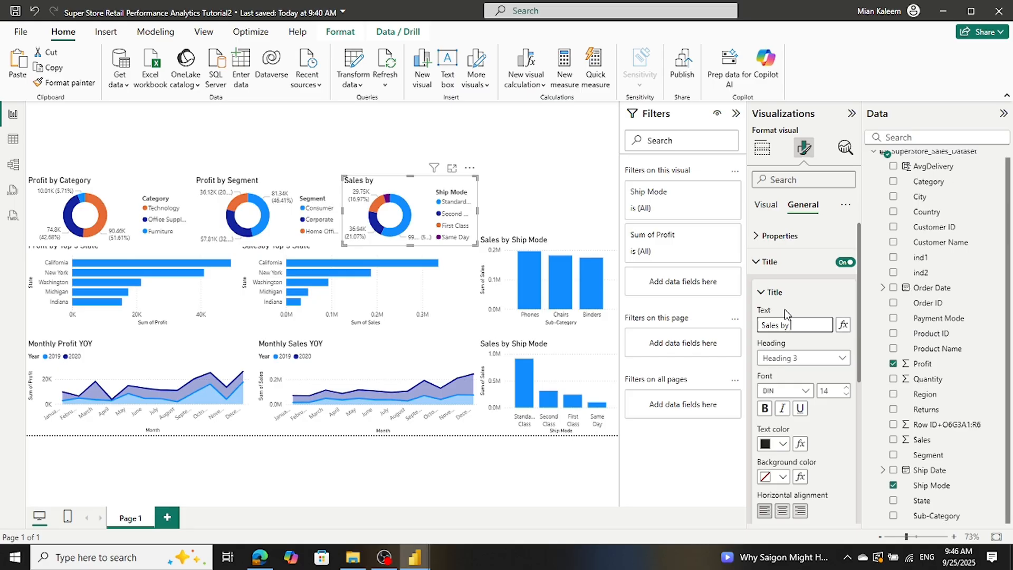
type("Pymentmode")
left_click(808, 324)
left_click(558, 149)
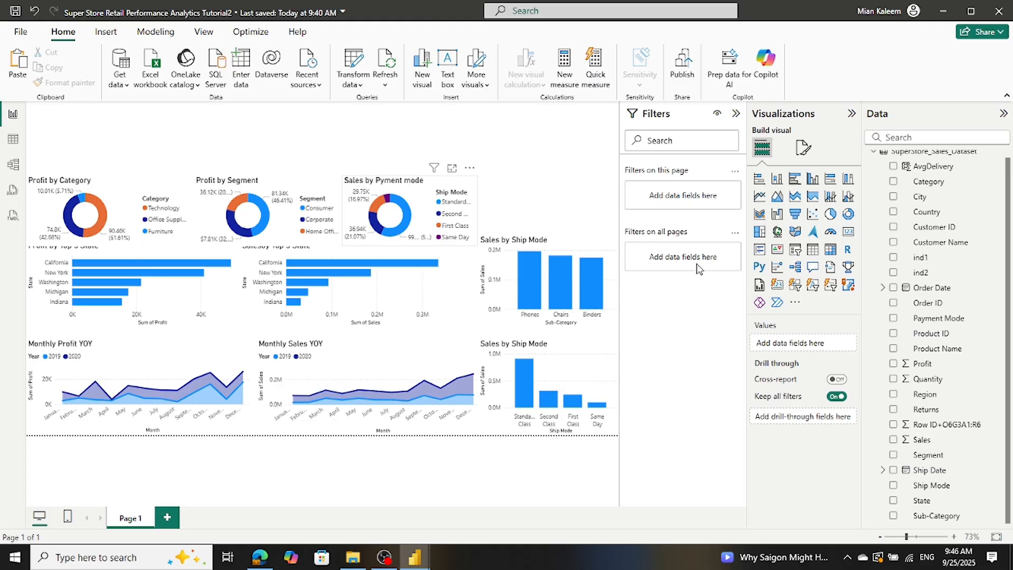
Step: Correct the spelling in the third donut chart's title so it reads "Sales by Payment mode"
left_click(803, 149)
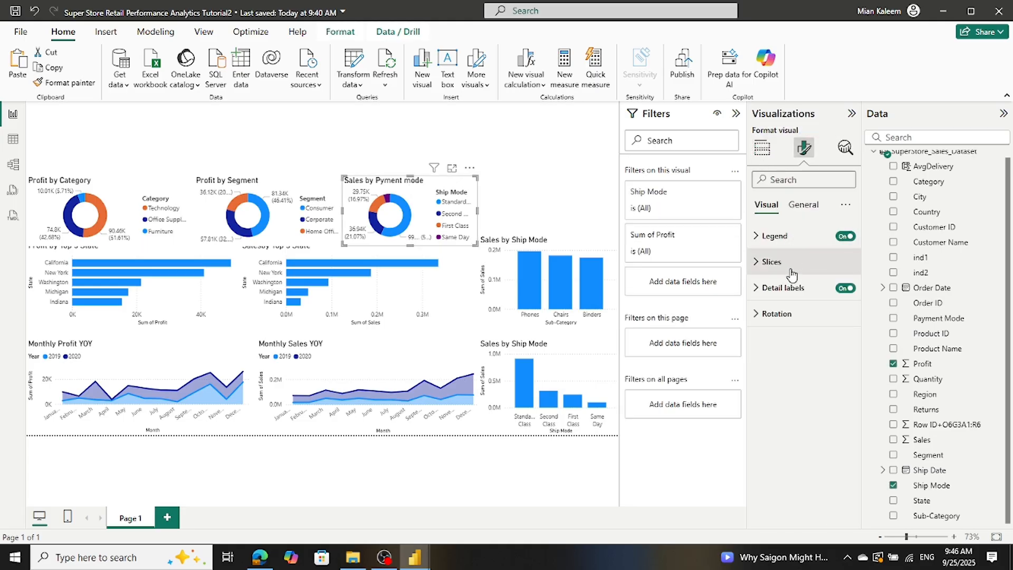
left_click(798, 209)
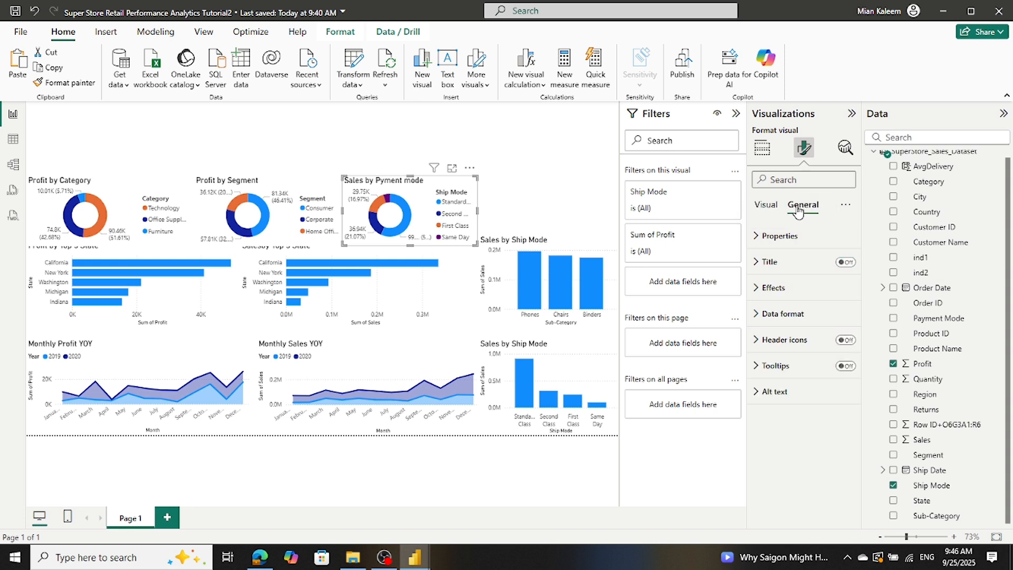
left_click(769, 261)
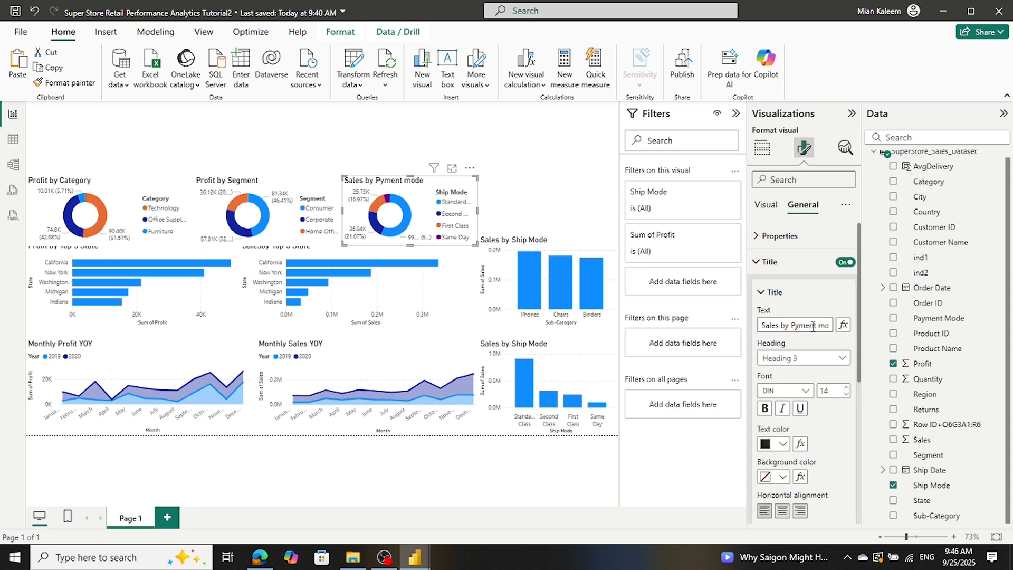
left_click(795, 324)
type("a")
left_click(548, 203)
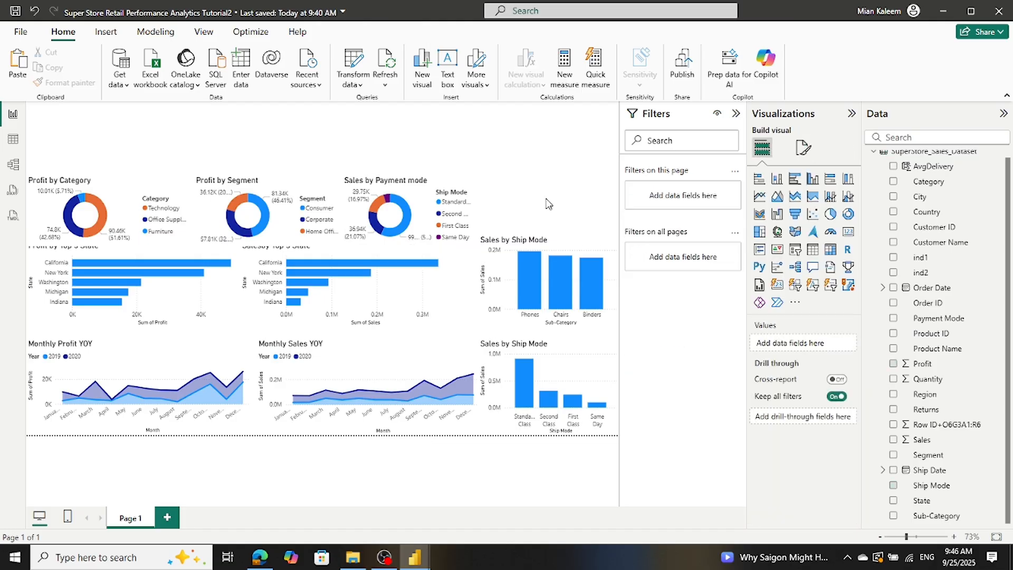
Step: Narrow the Profit by Segment donut chart to a width of about 300 so it clears its neighbour, and retitle it "Sales by Segment"
left_click(240, 187)
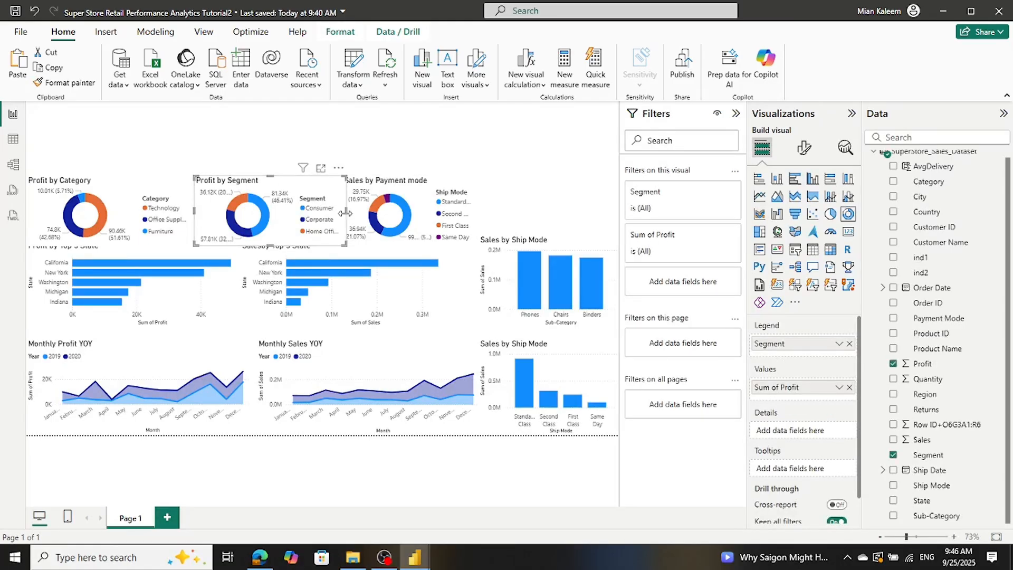
left_click_drag(345, 213, 331, 214)
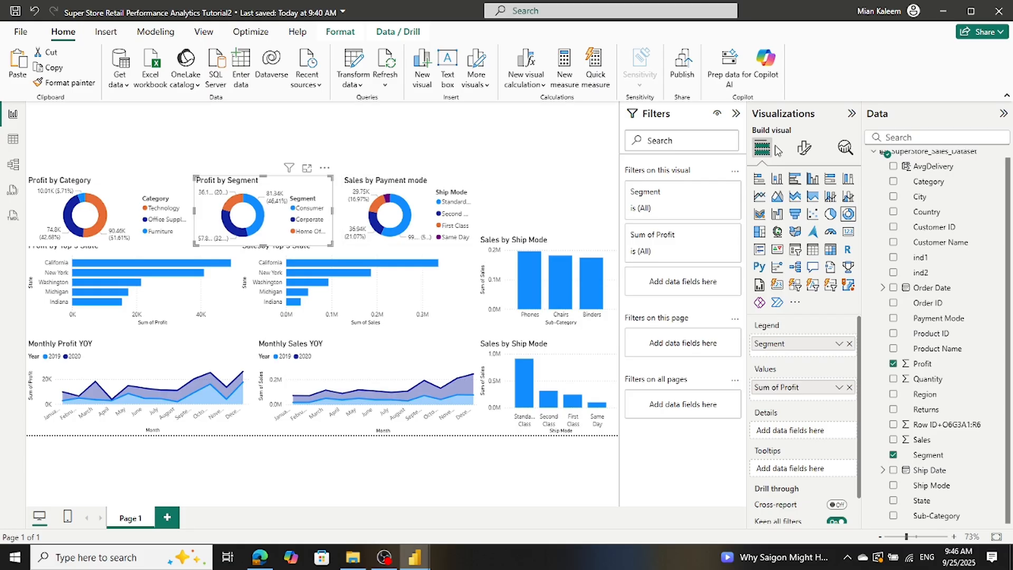
left_click(801, 152)
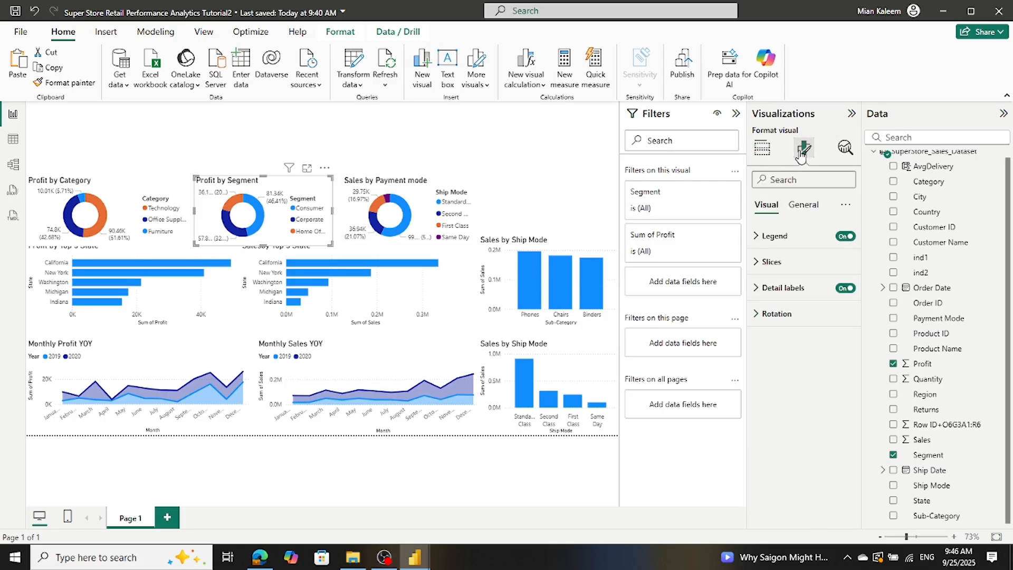
left_click(798, 209)
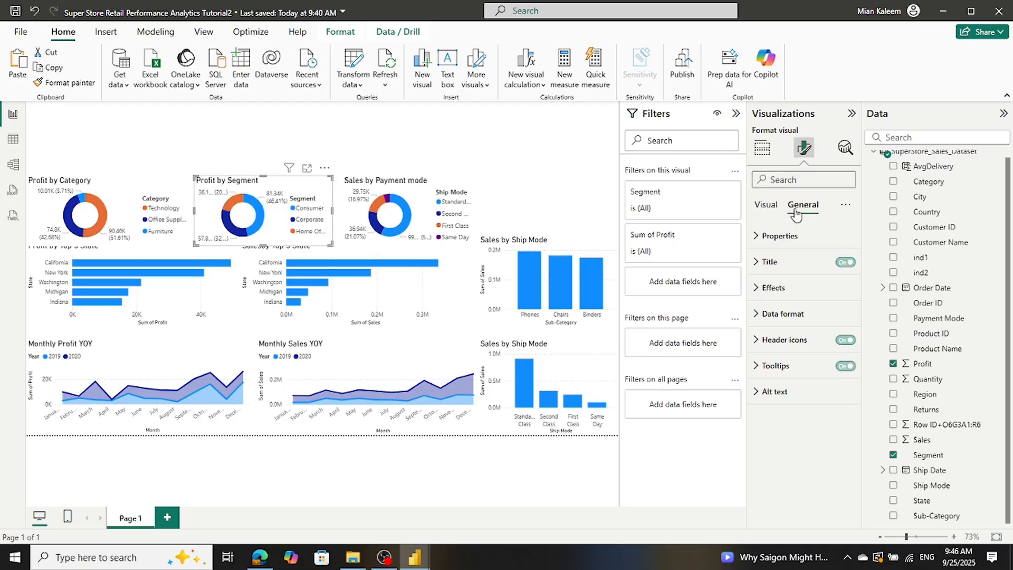
left_click(759, 240)
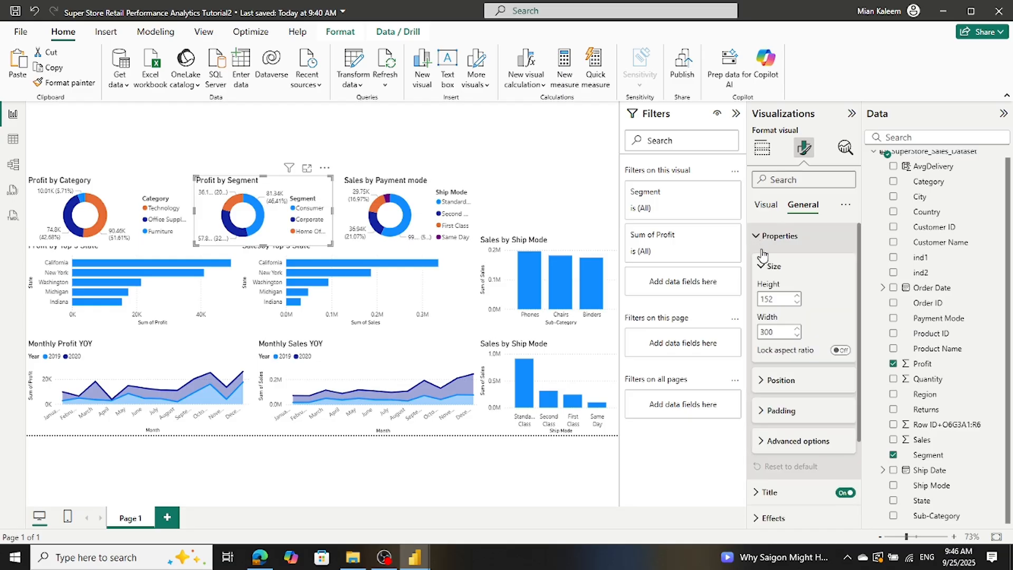
left_click(757, 239)
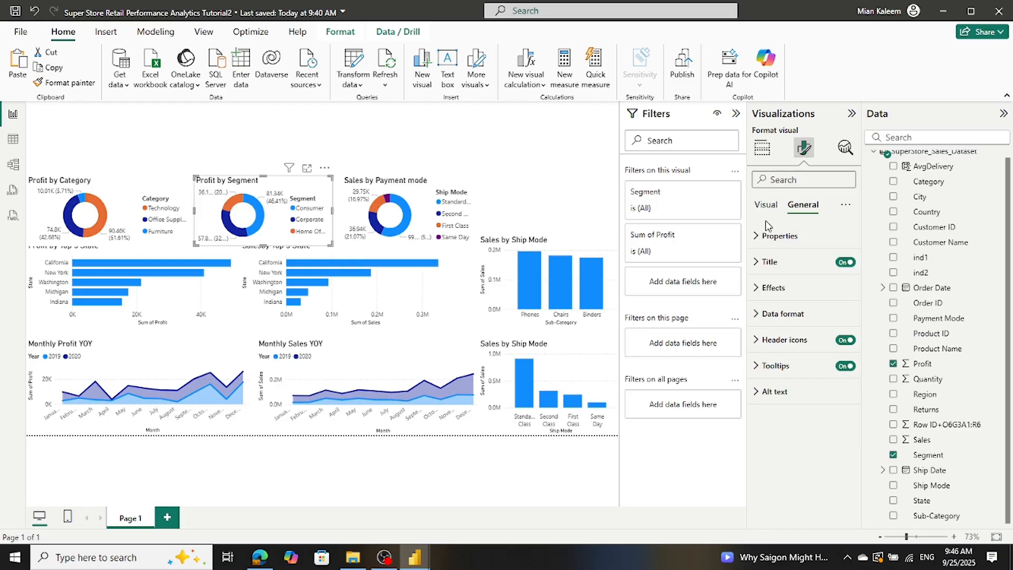
left_click(762, 263)
left_click_drag(783, 324, 762, 324)
type("Sales by Segment")
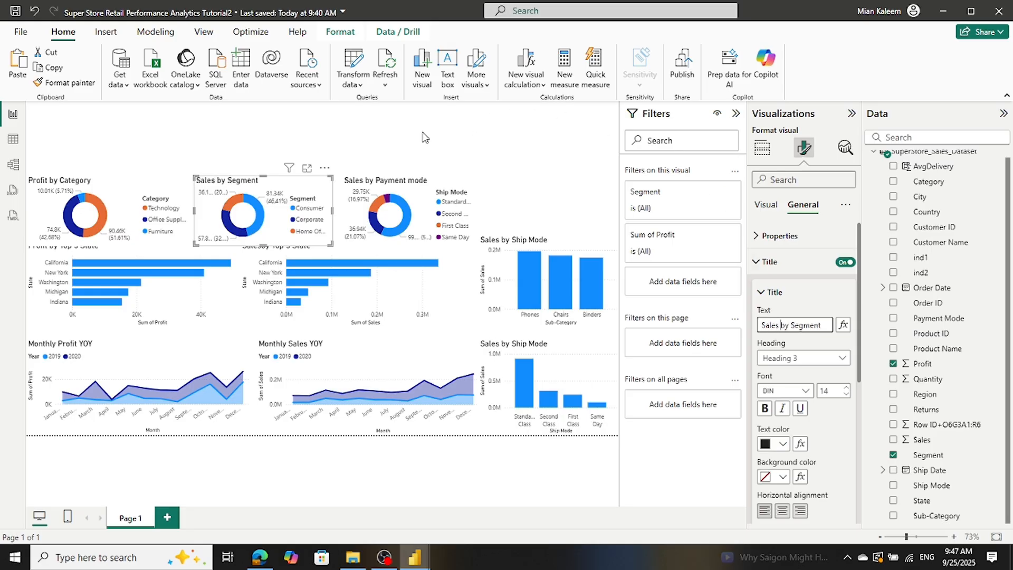
left_click(424, 137)
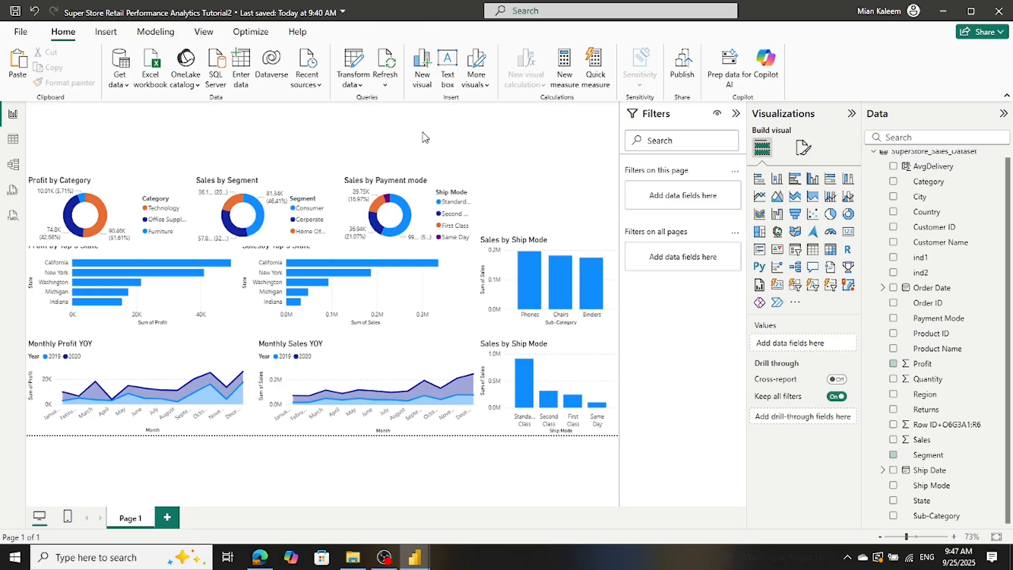
Step: Retitle the Profit by Category donut chart "Sales by Category"
left_click(104, 190)
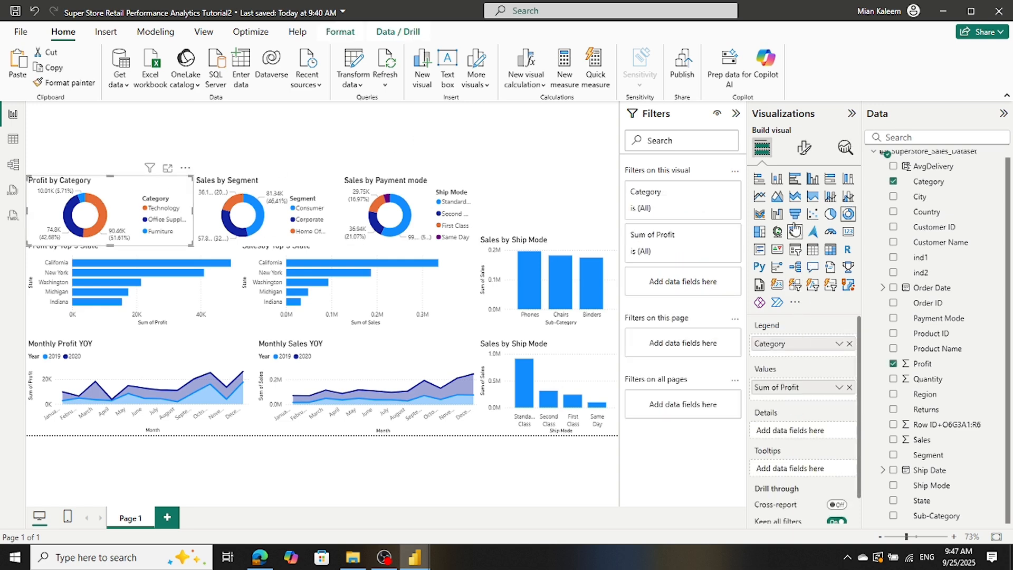
left_click(804, 148)
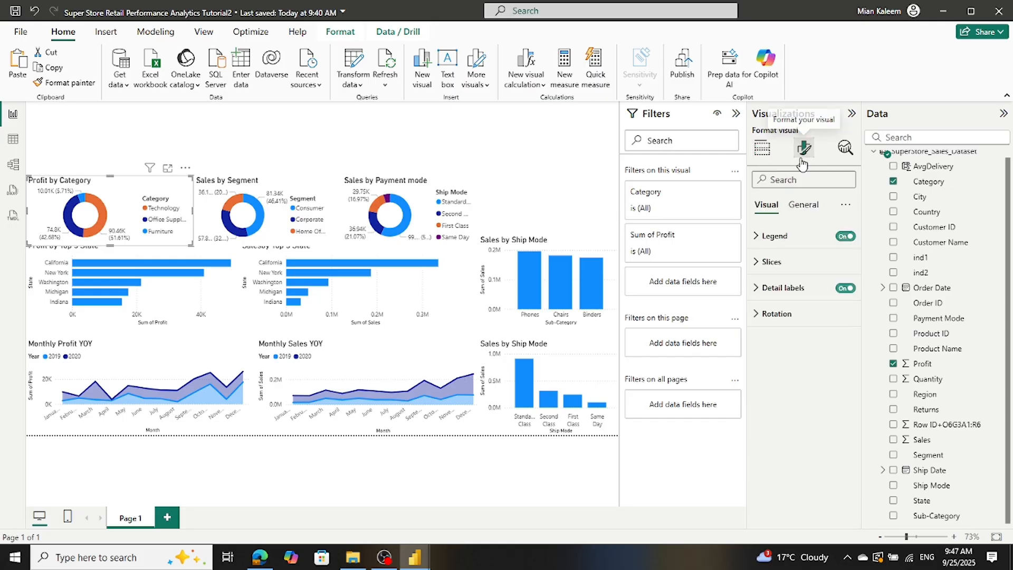
left_click(802, 205)
left_click(758, 264)
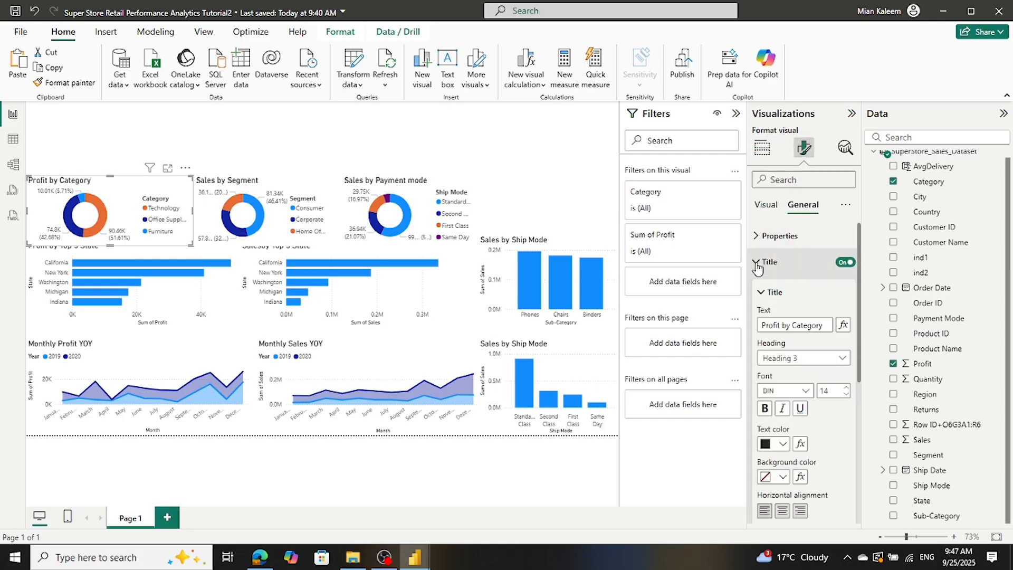
left_click_drag(780, 325, 761, 320)
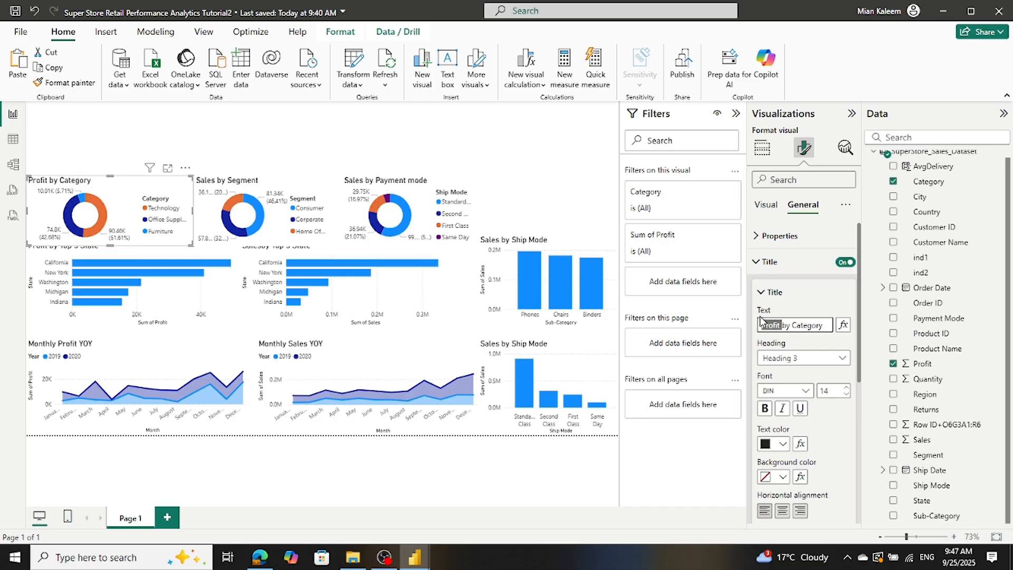
type("Sales")
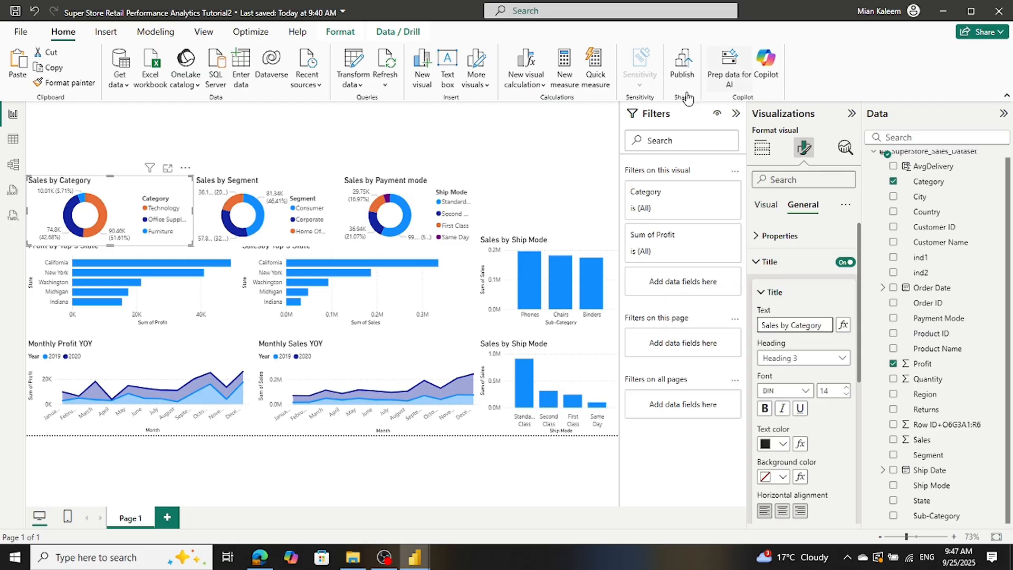
left_click(136, 129)
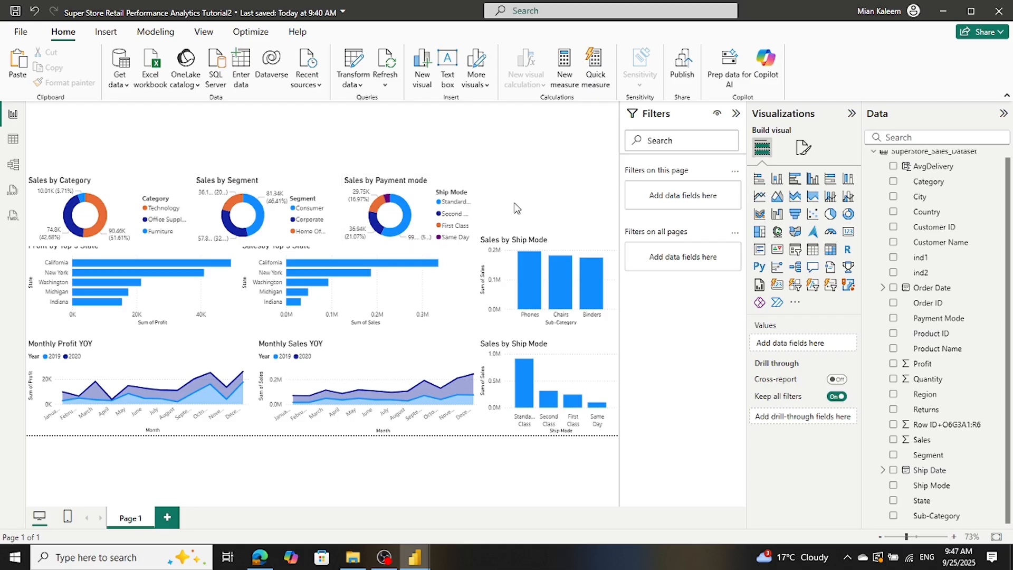
Step: Replace Profit with Sales as the values of the Sales by Category and Sales by Segment donut charts
left_click(136, 186)
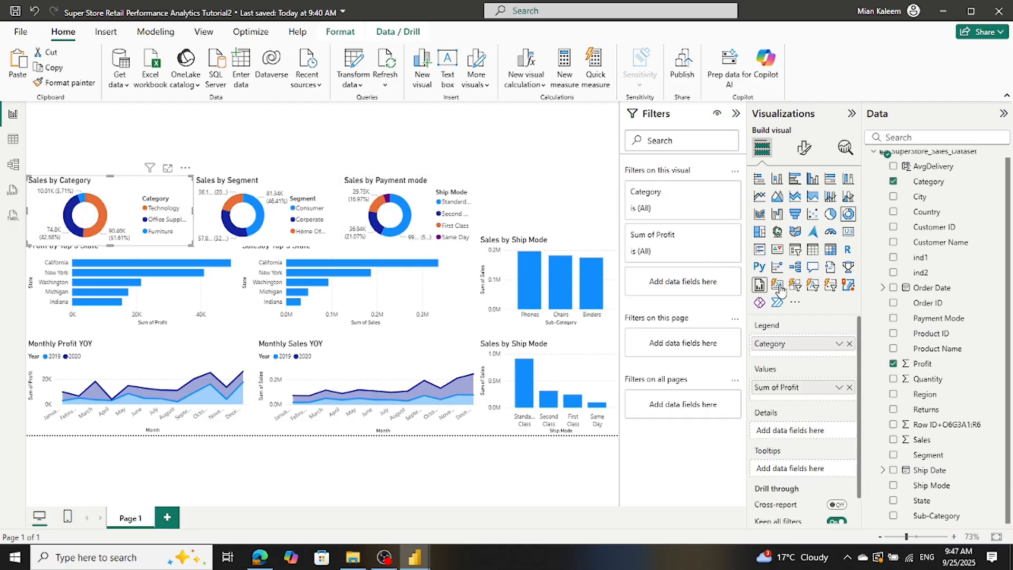
left_click(849, 388)
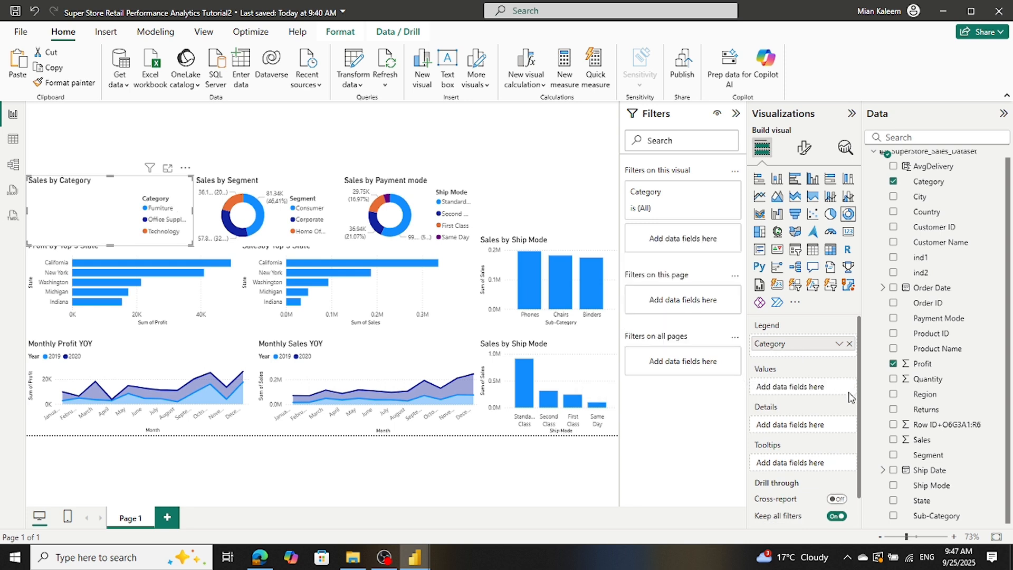
left_click_drag(924, 446, 819, 393)
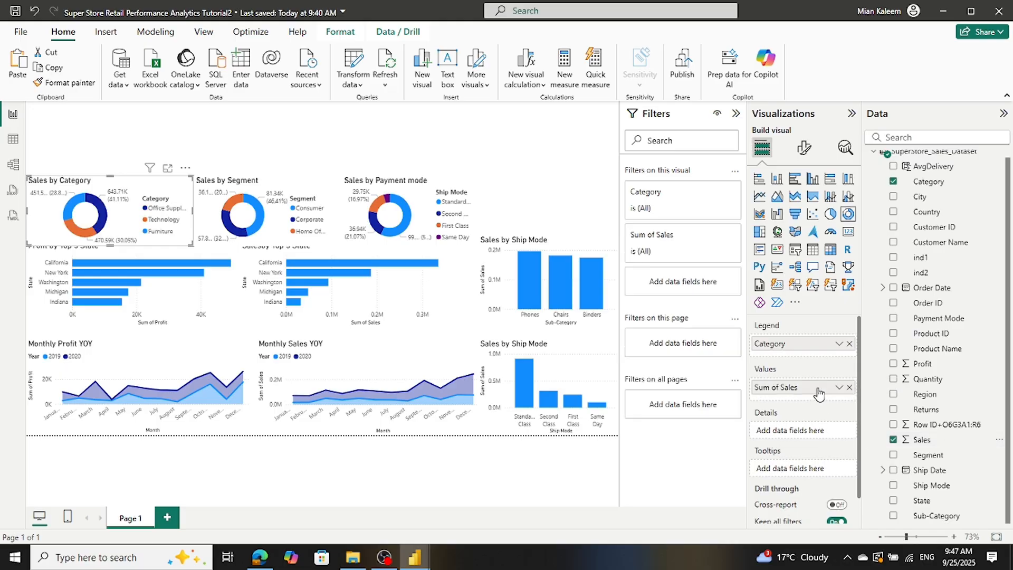
left_click(290, 193)
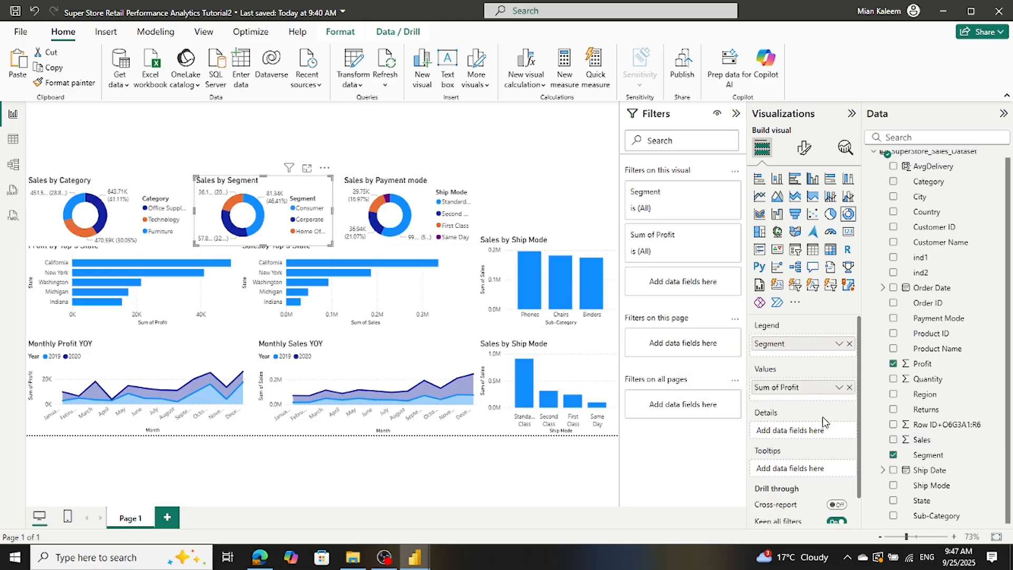
left_click(849, 389)
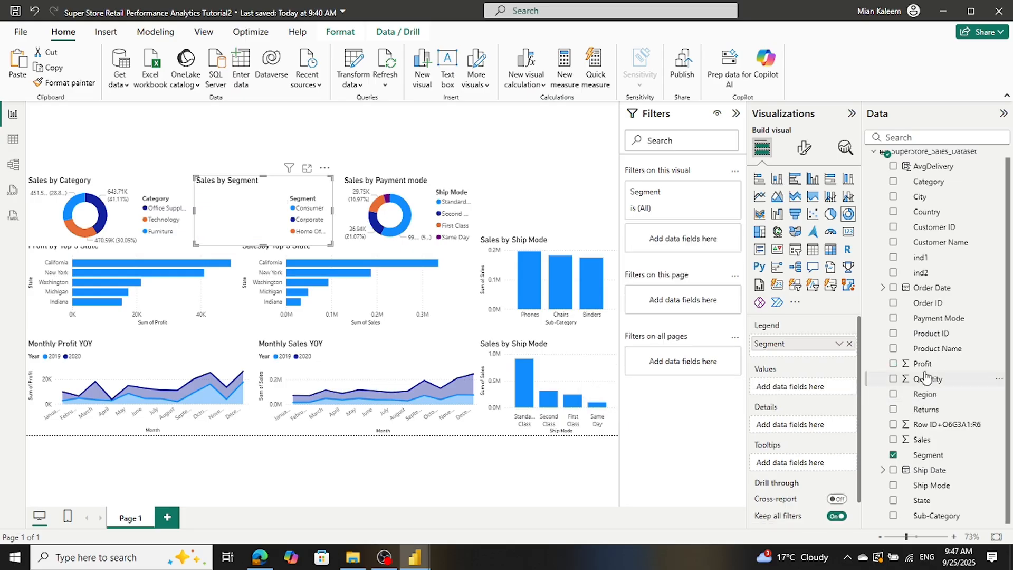
left_click_drag(923, 440, 818, 387)
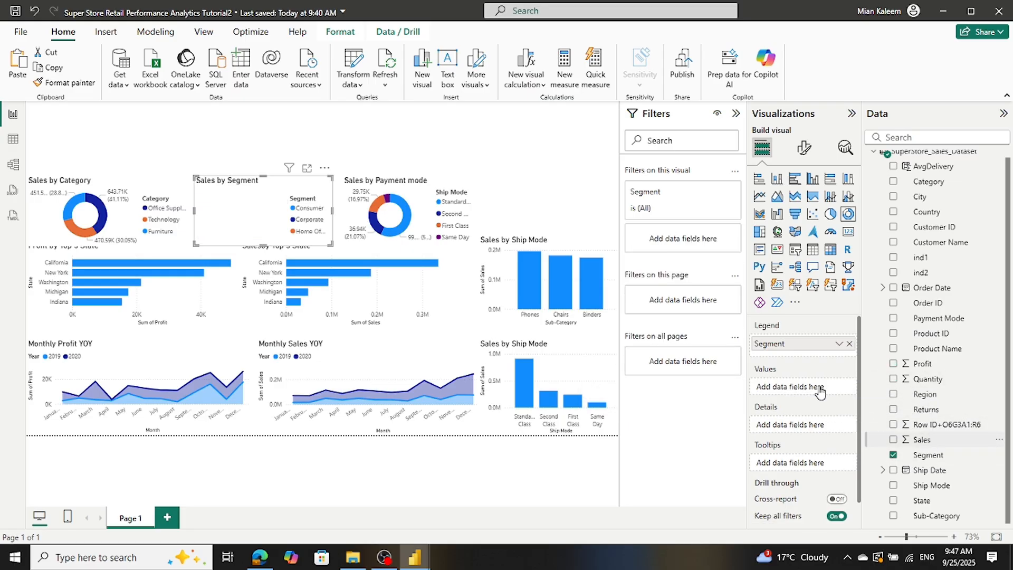
Step: Replace Profit with Sales as the values of the Sales by Payment mode donut chart, keeping Ship Mode as its legend
left_click(426, 205)
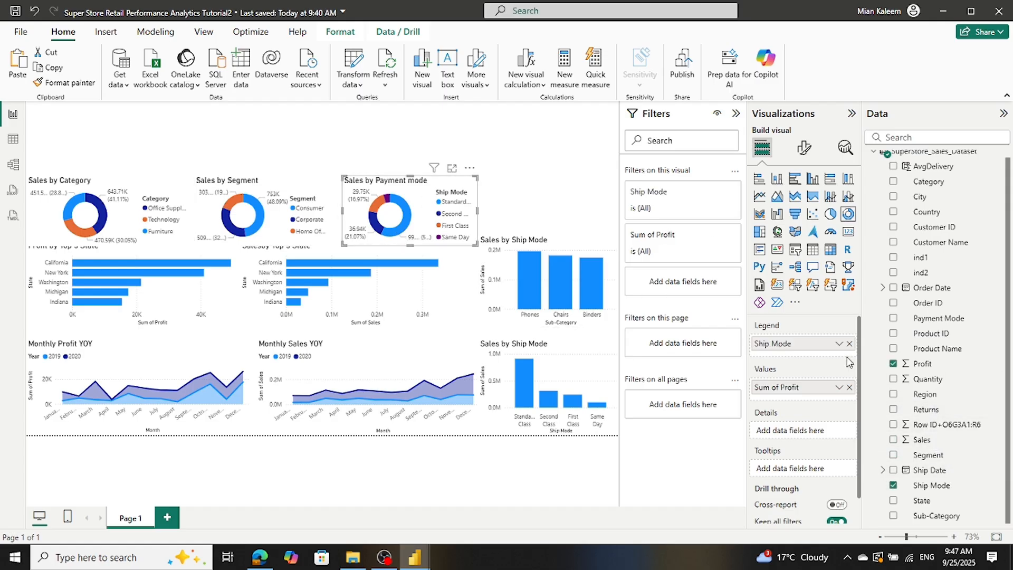
left_click(849, 344)
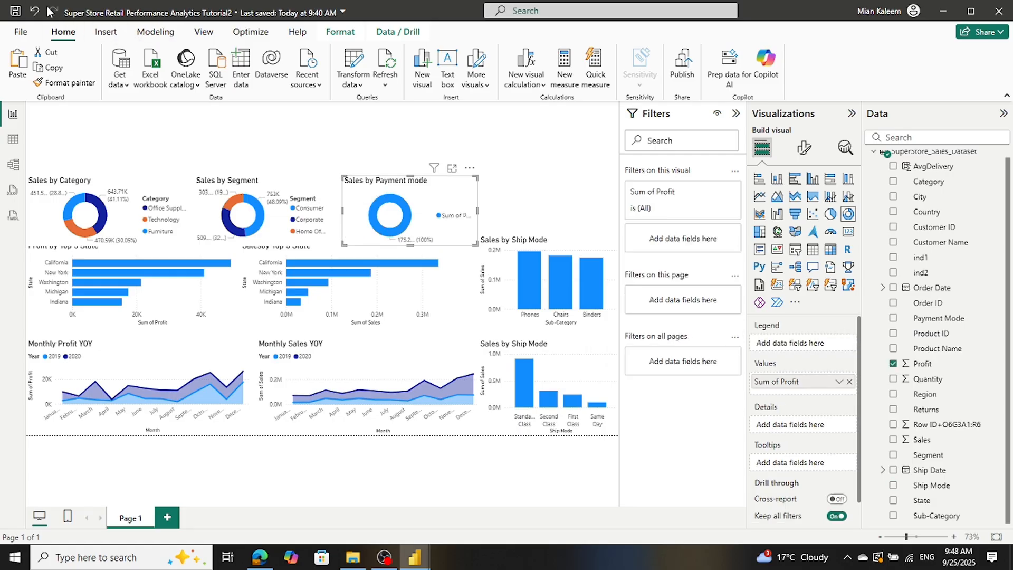
key("ctrl+z")
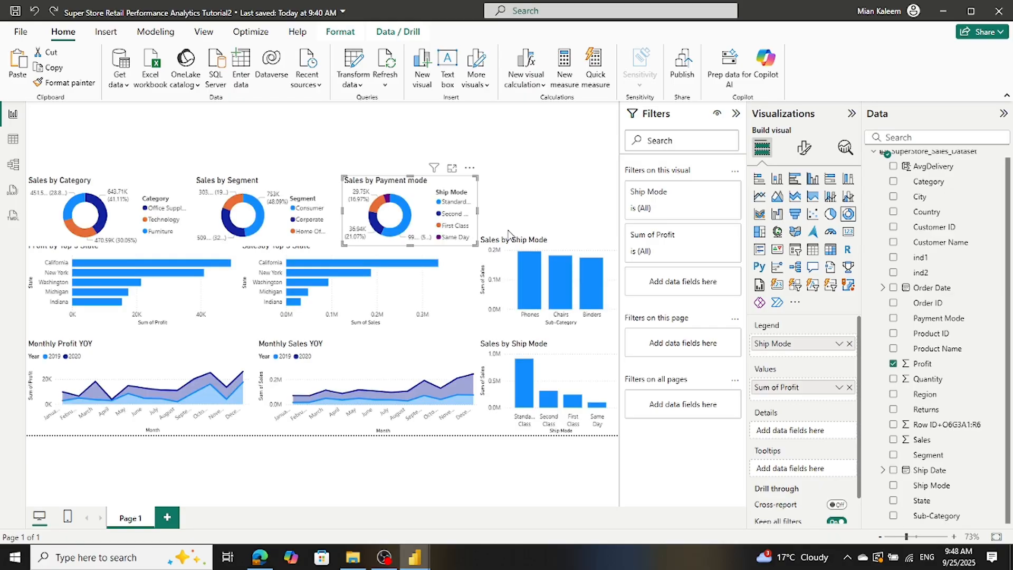
left_click(849, 387)
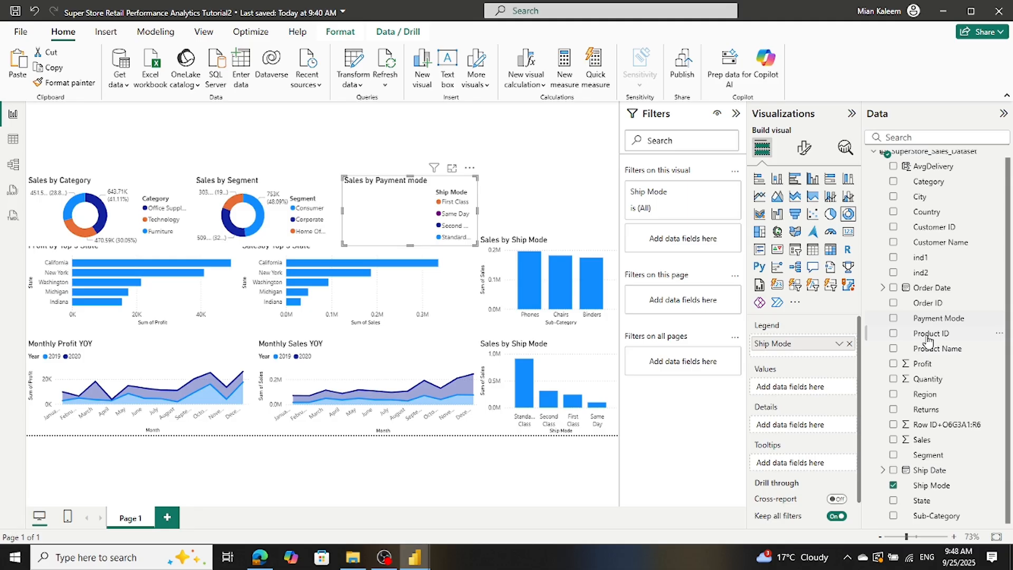
left_click_drag(920, 440, 807, 393)
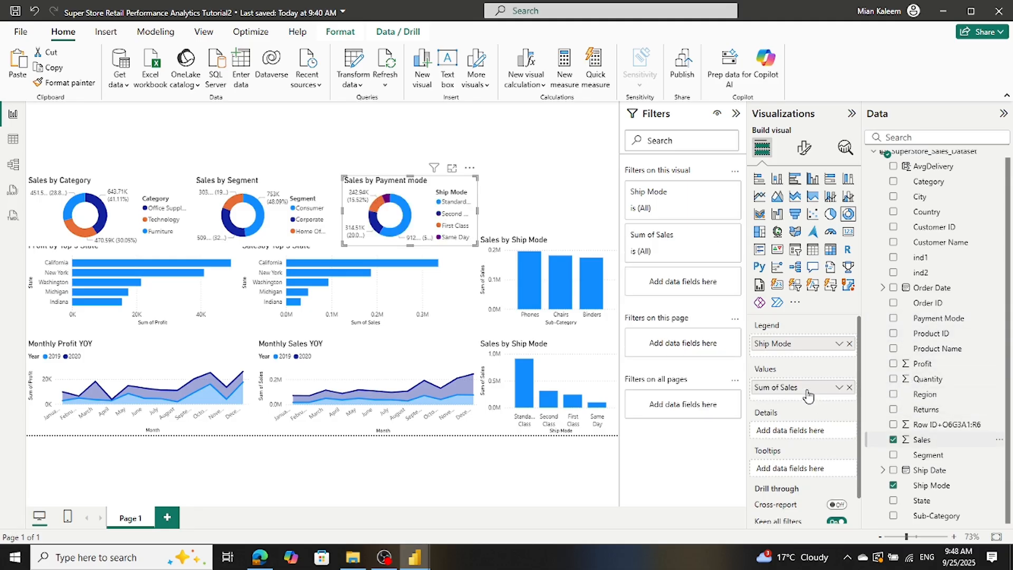
left_click(359, 133)
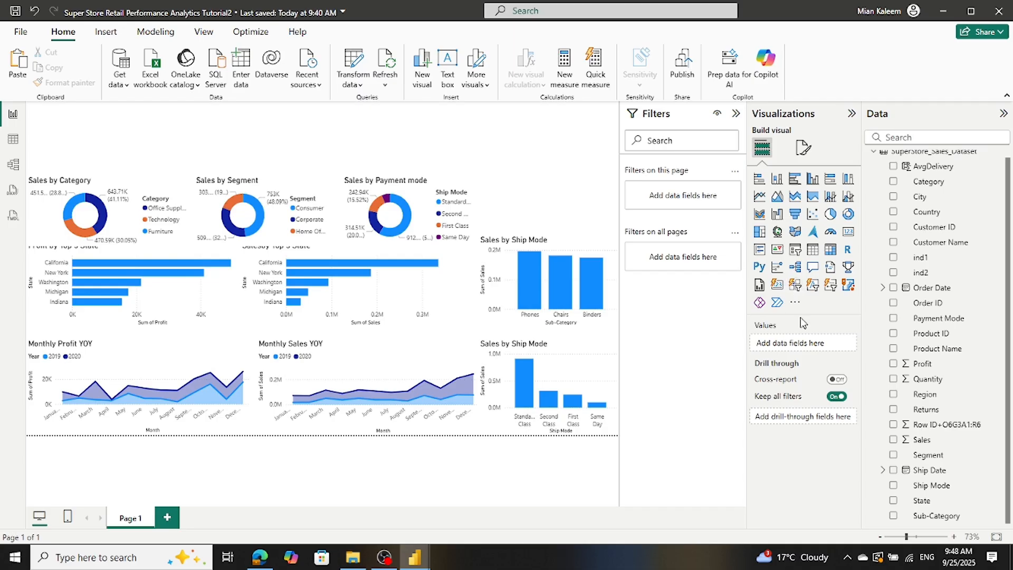
Step: Add an empty map visual in the report page's upper-right corner, sized to fill the space above the sub-category column chart
left_click(777, 232)
left_click_drag(109, 120, 538, 122)
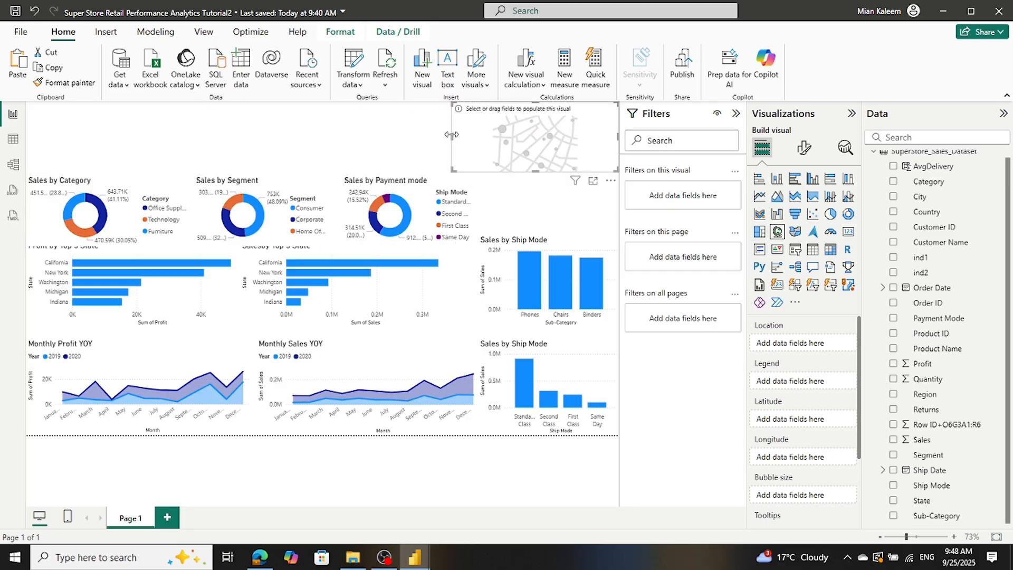
left_click_drag(451, 134, 474, 143)
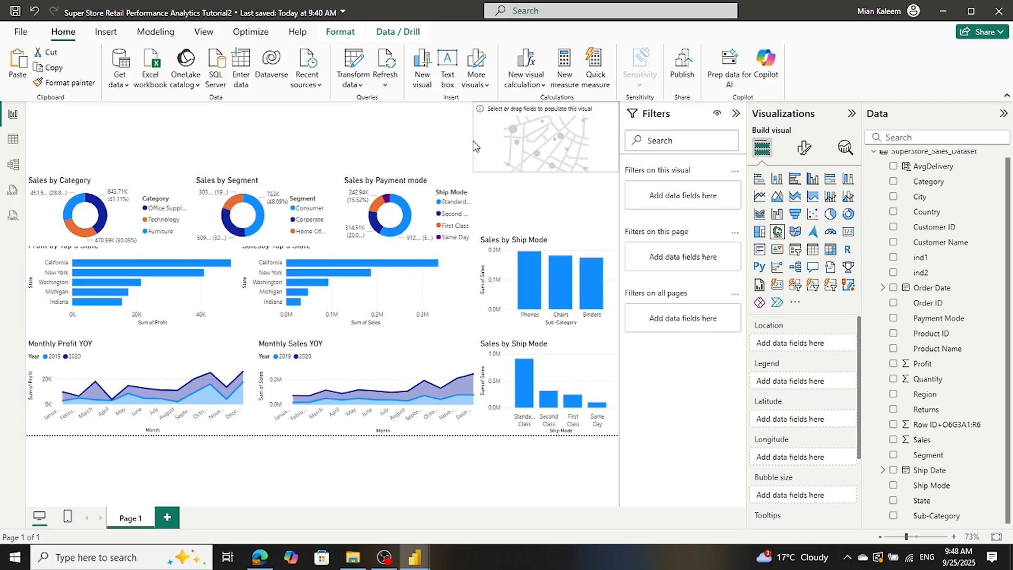
left_click_drag(547, 171, 562, 240)
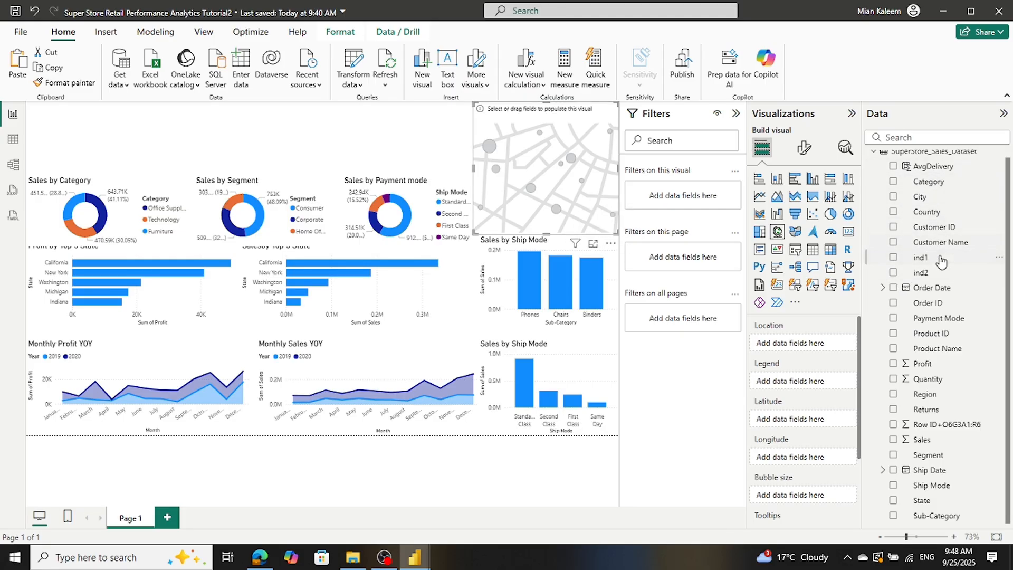
scroll(940, 261, "up", 1)
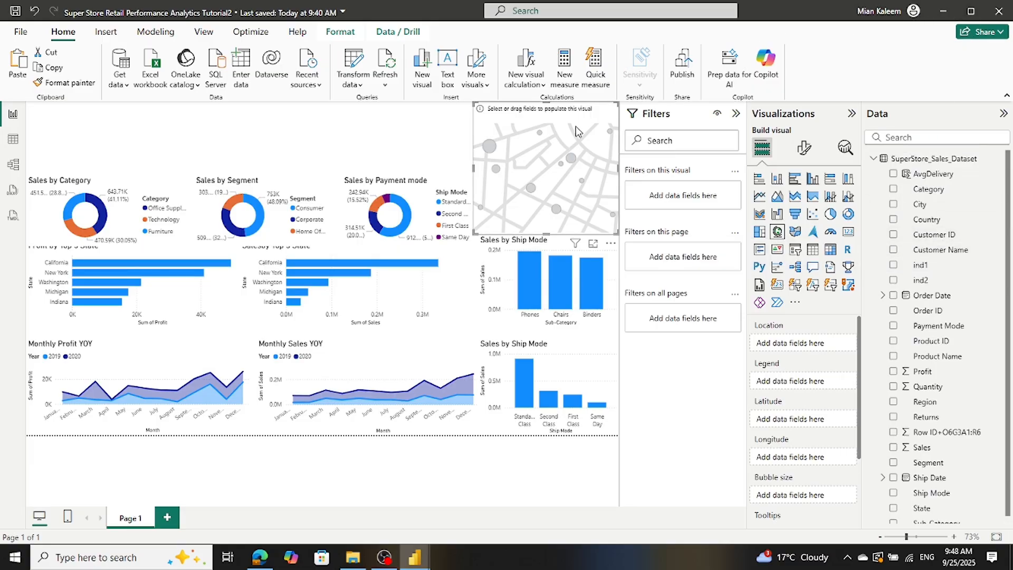
left_click(803, 152)
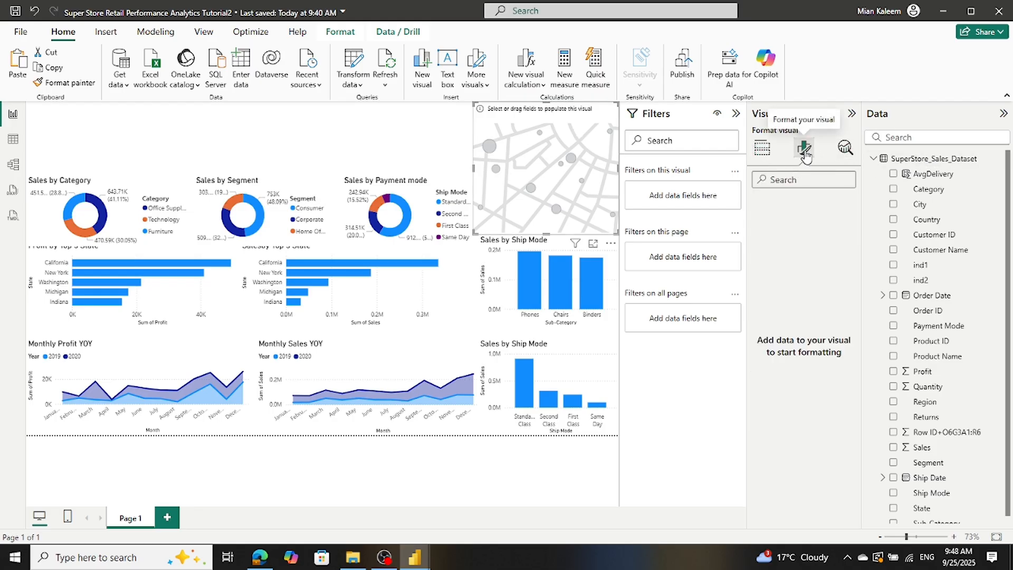
left_click(761, 153)
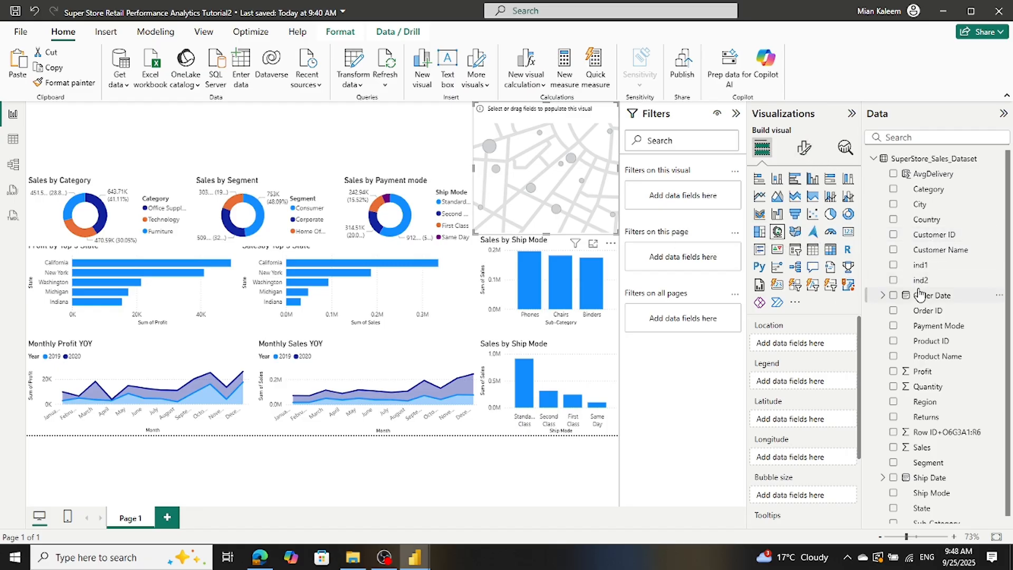
Step: Plot the State field as the location on the empty map visual and upgrade the retiring map type
scroll(919, 293, "down", 1)
left_click_drag(921, 500, 547, 148)
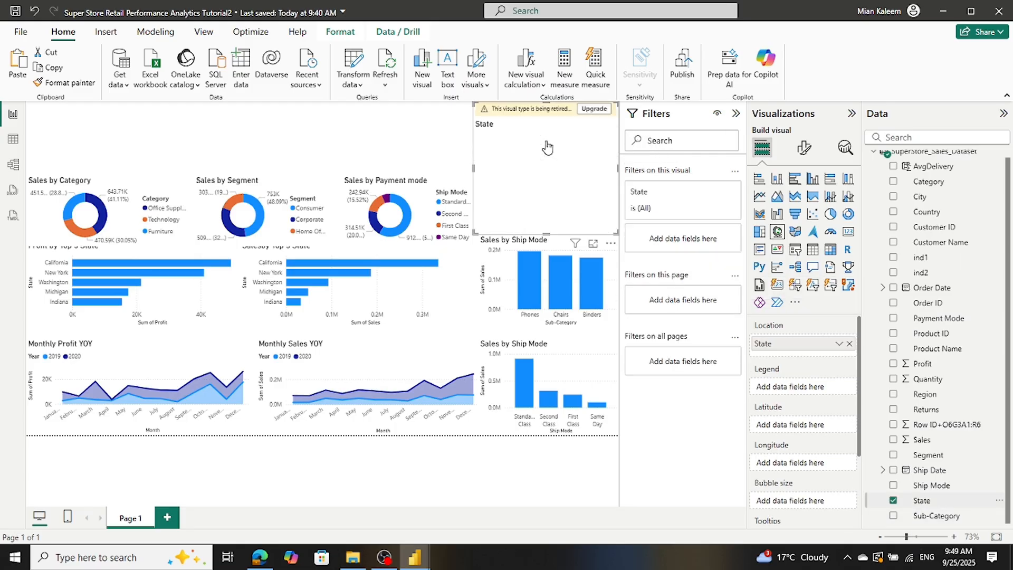
left_click(596, 109)
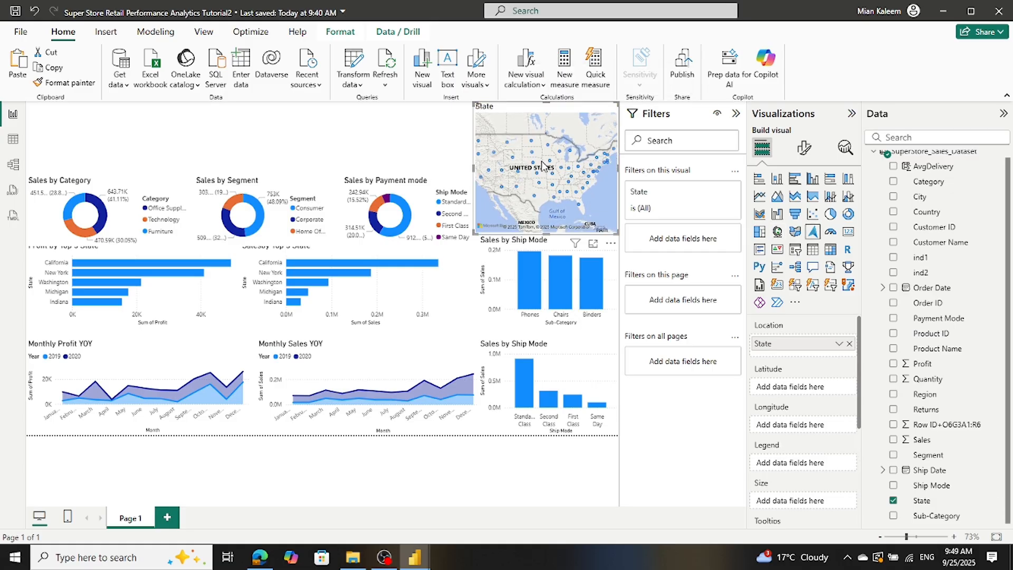
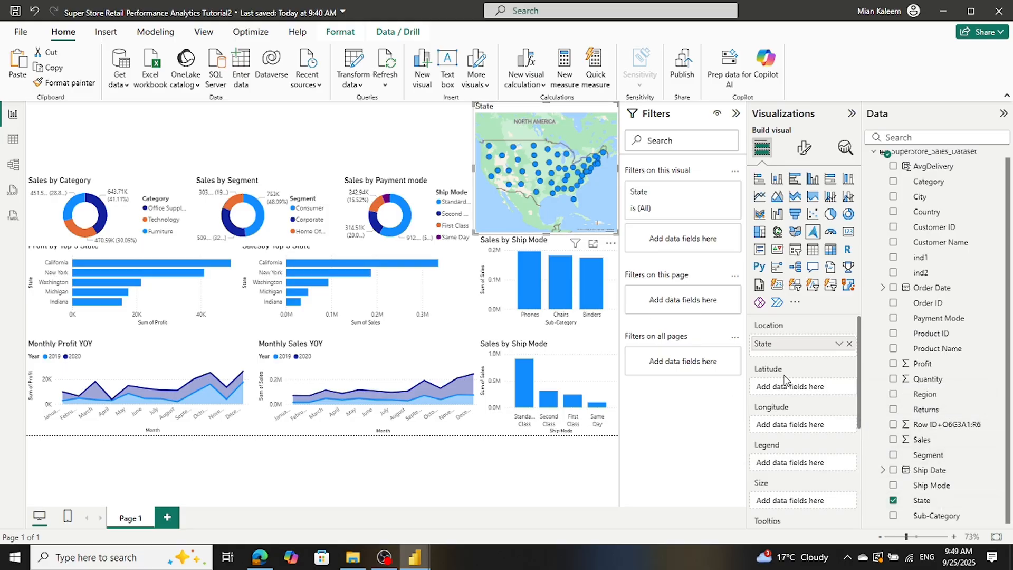
Step: Size the state map's bubbles by Sales and add Profit to its tooltips
left_click_drag(857, 391, 857, 523)
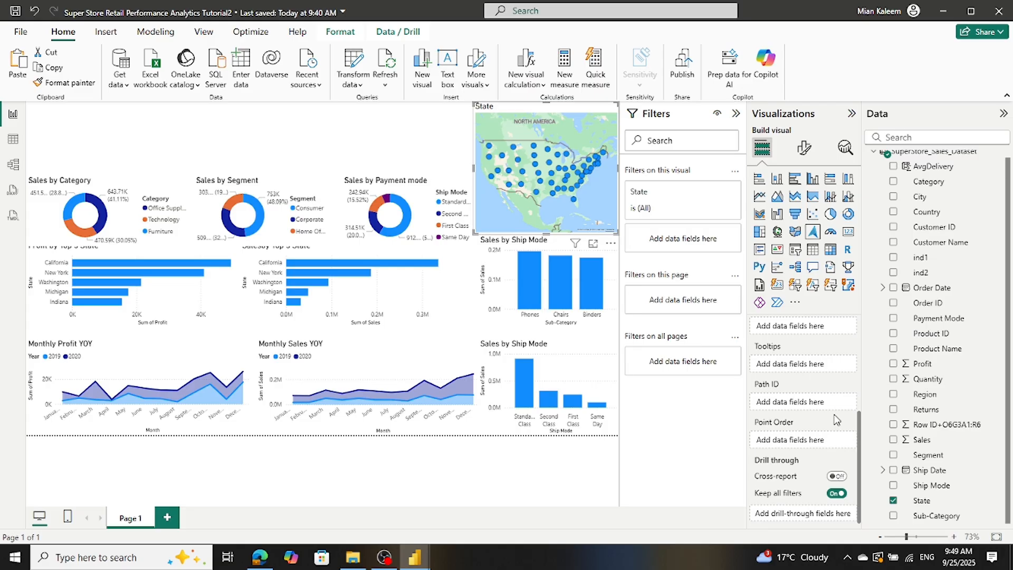
scroll(835, 419, "up", 2)
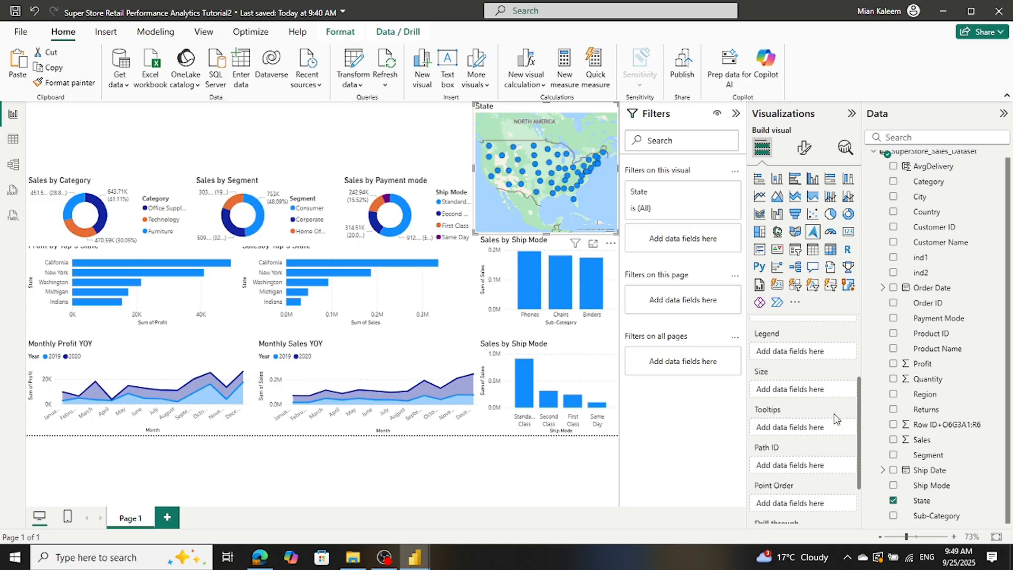
scroll(837, 420, "down", 2)
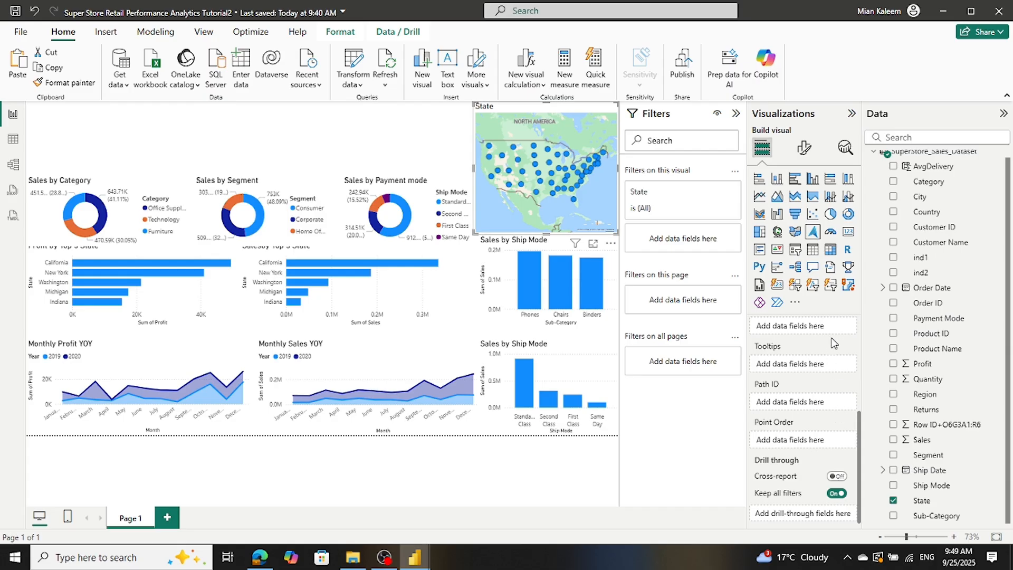
scroll(833, 343, "up", 2)
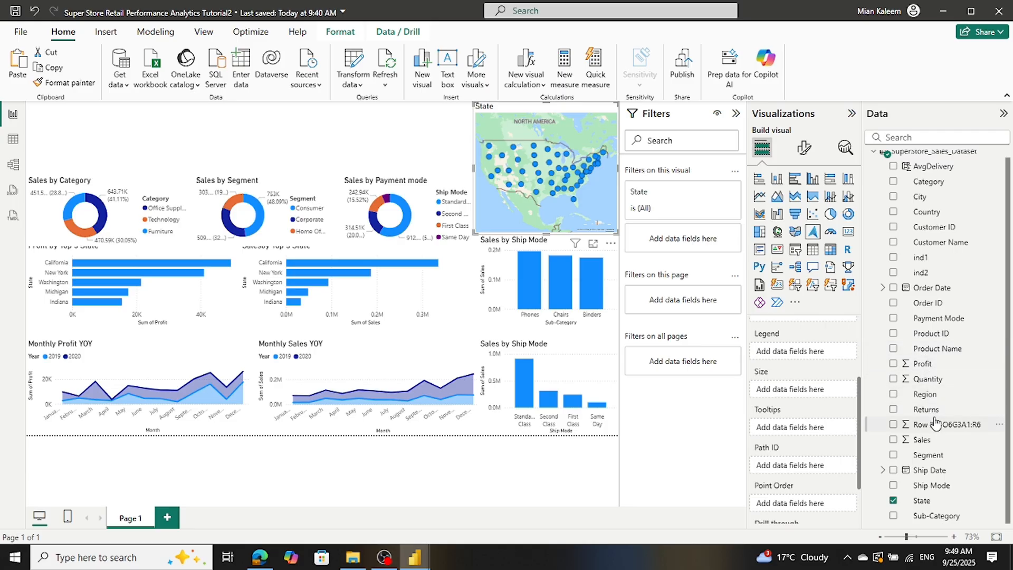
left_click_drag(923, 440, 812, 391)
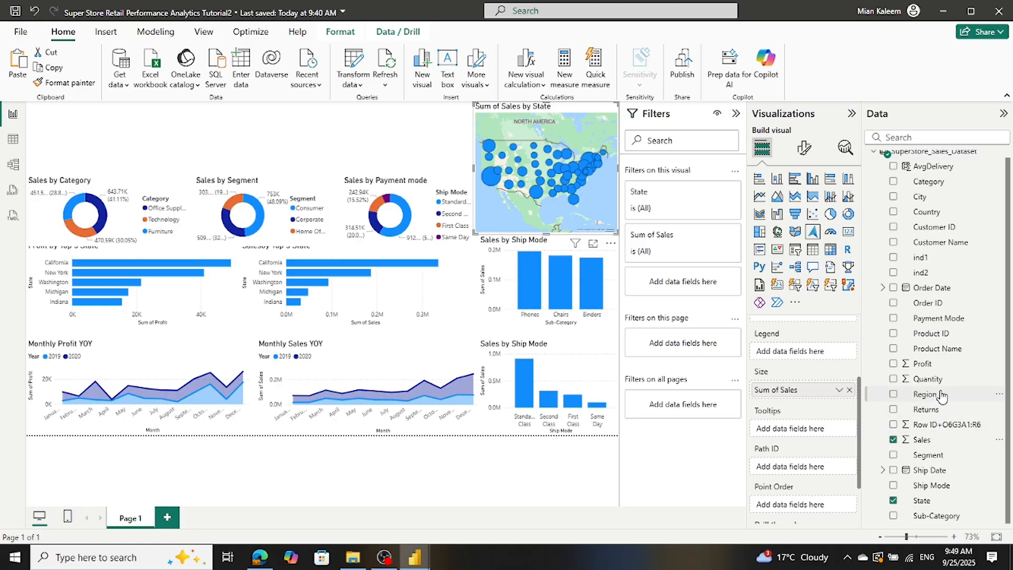
left_click_drag(923, 364, 811, 502)
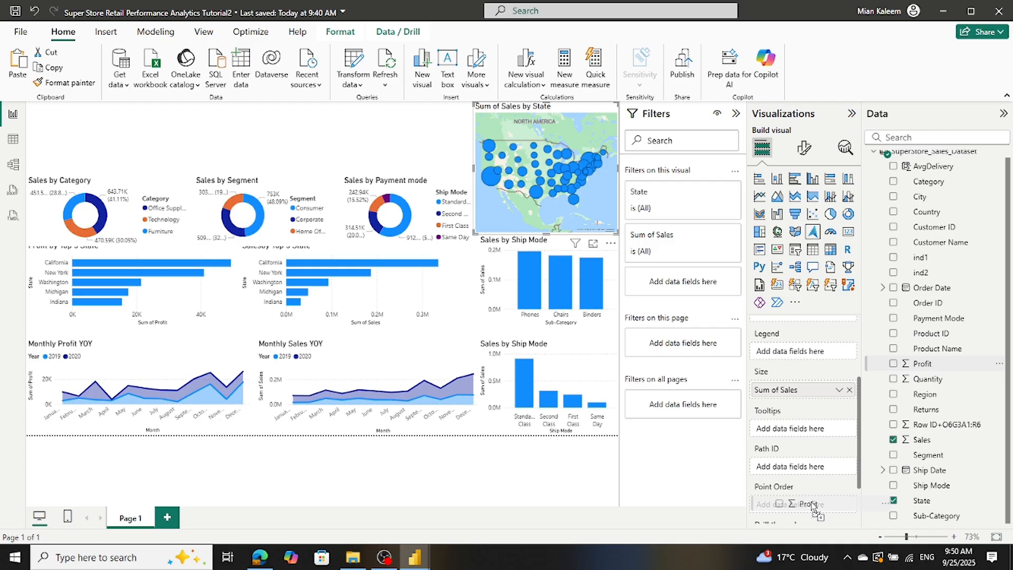
left_click_drag(813, 505, 810, 433)
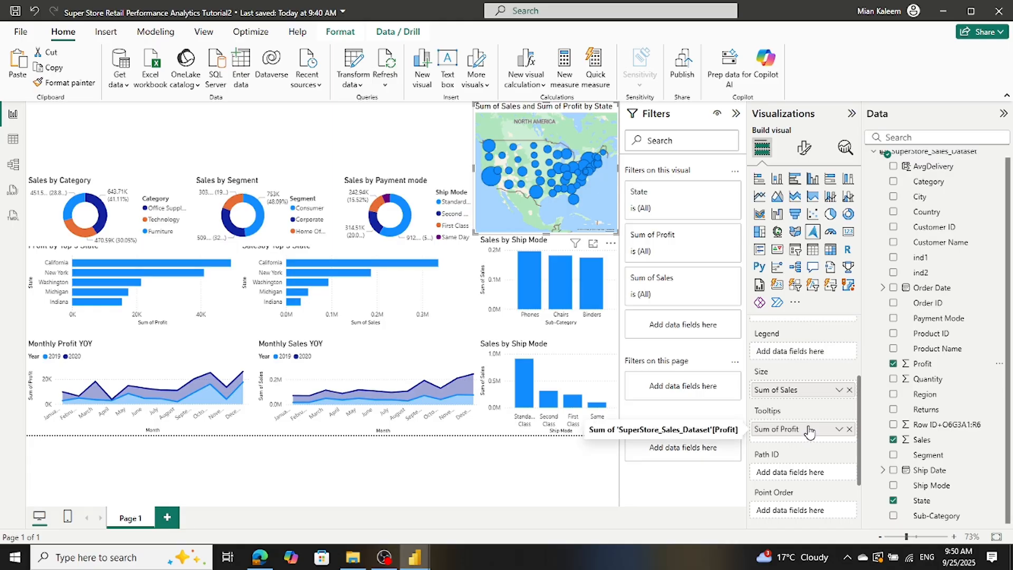
Step: Change the map visual's title to "Sales and Profit by State"
left_click(804, 150)
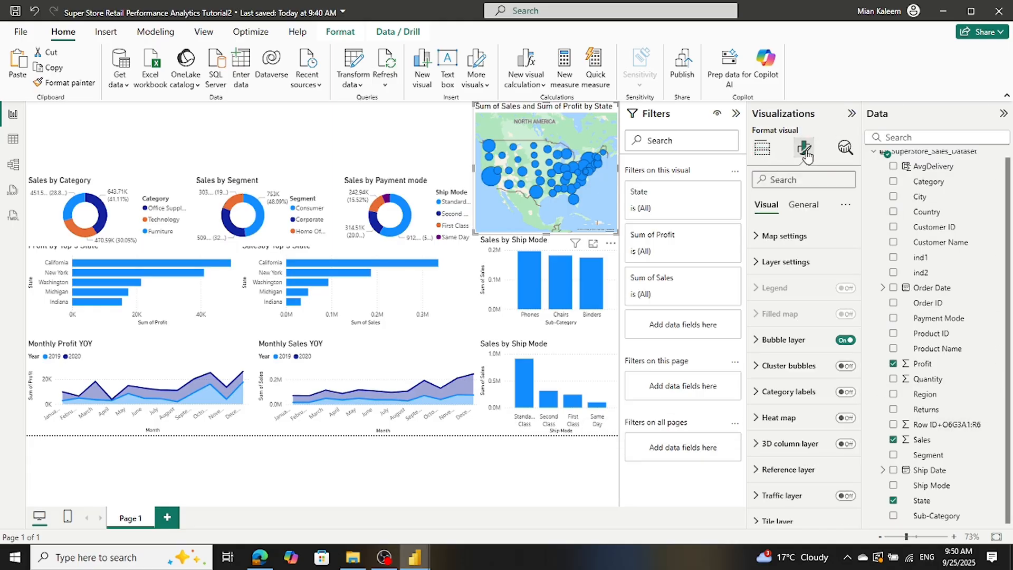
left_click(802, 205)
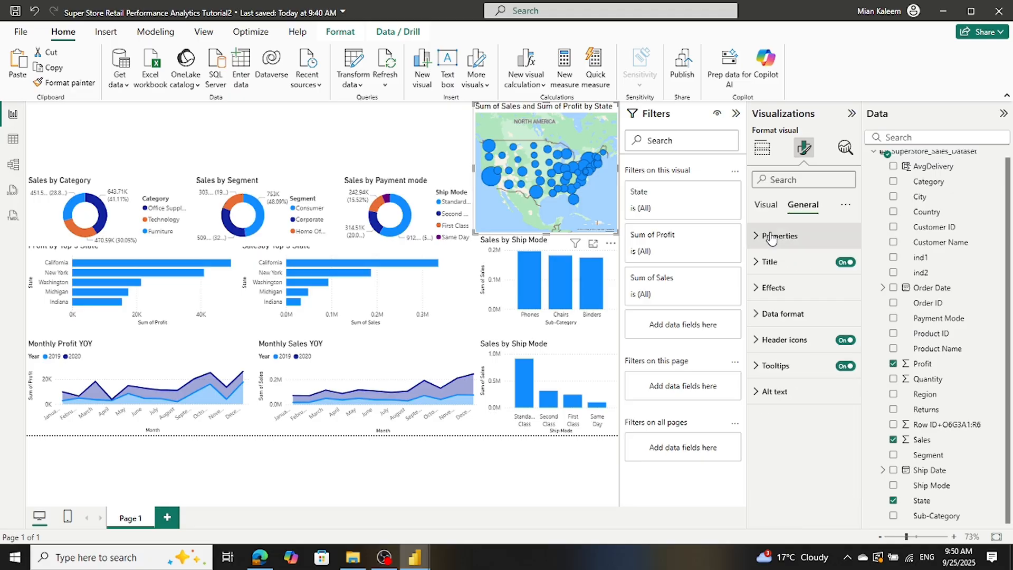
left_click(766, 262)
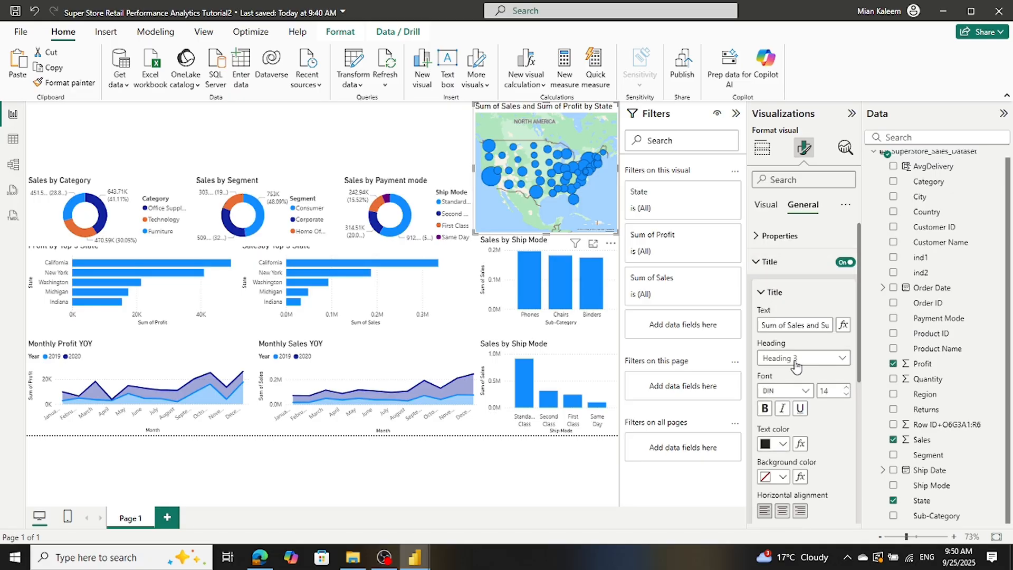
left_click_drag(788, 325, 760, 325)
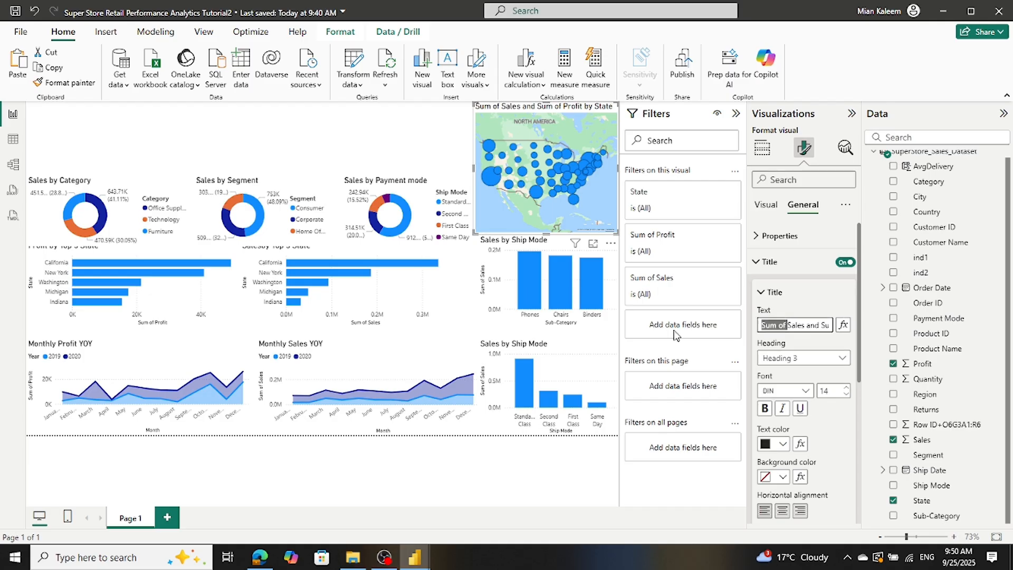
key("BackSpace")
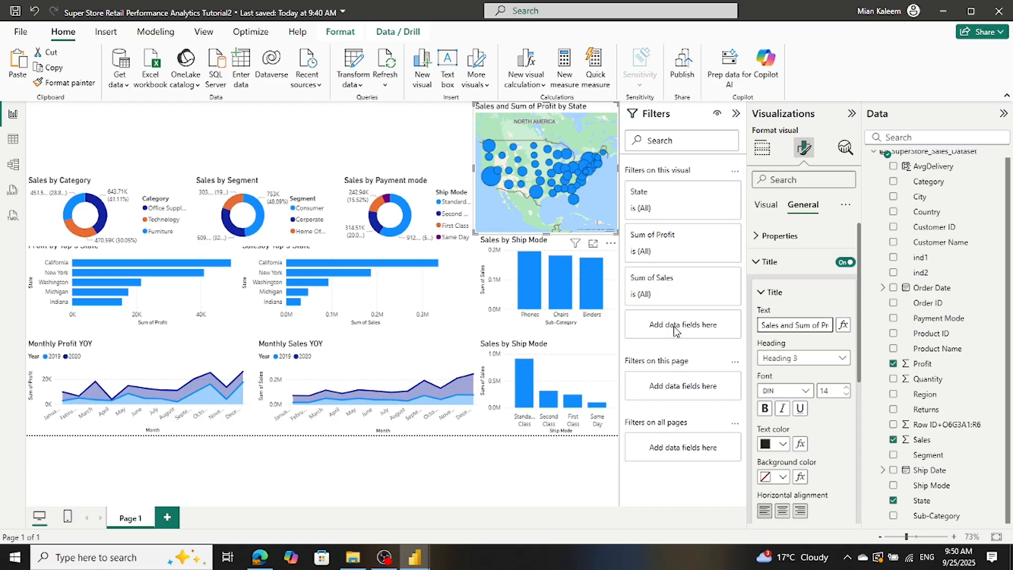
left_click_drag(819, 323, 797, 327)
key("BackSpace")
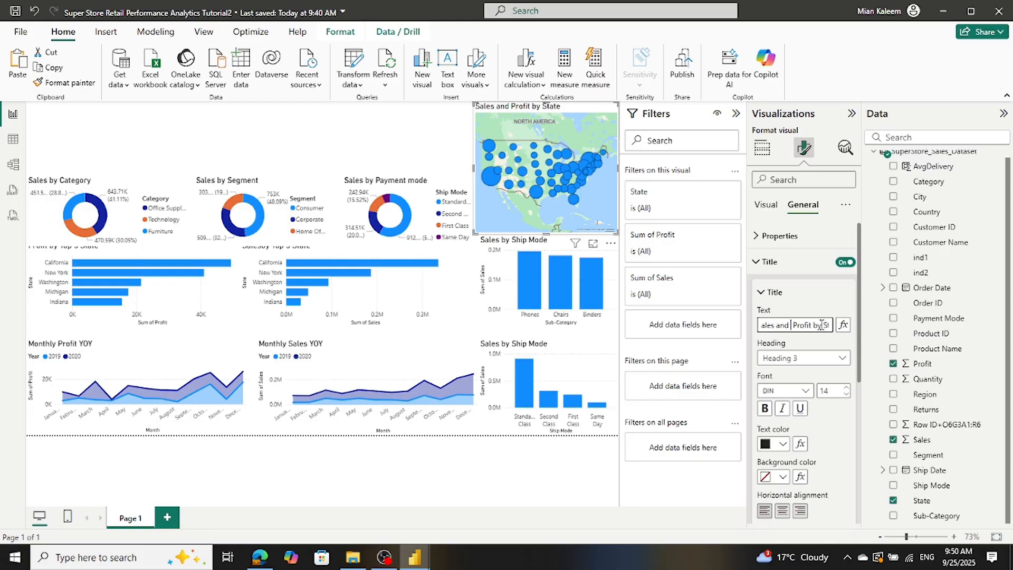
left_click(385, 148)
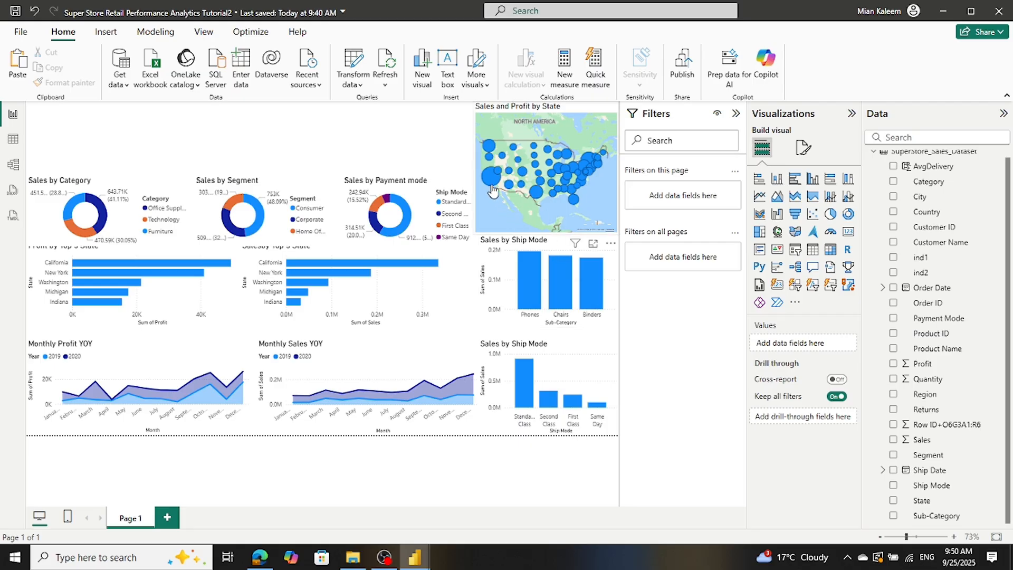
Step: Rename the map's bubble size field to "Sales" for this visual
mouse_move(492, 183)
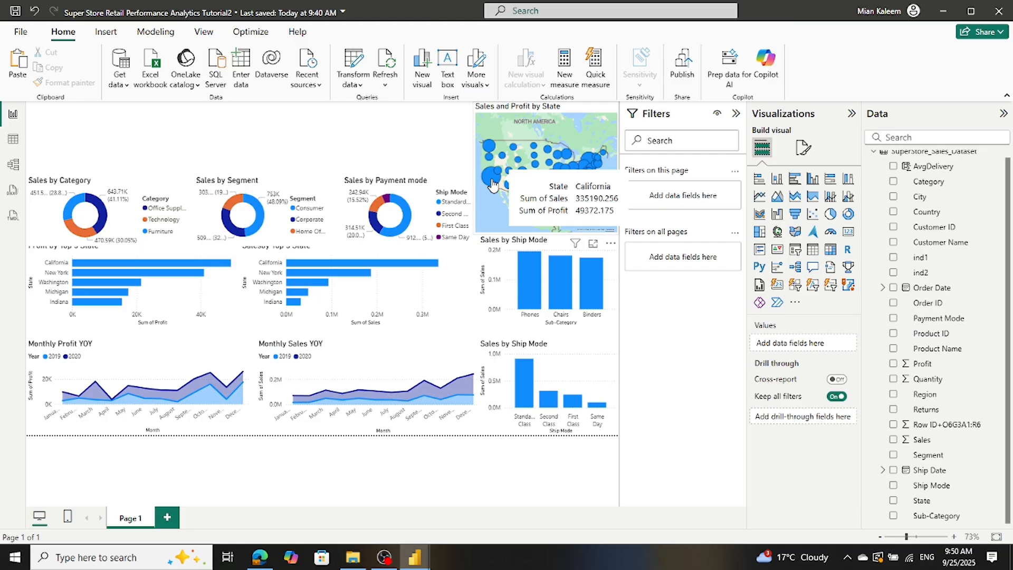
left_click(478, 113)
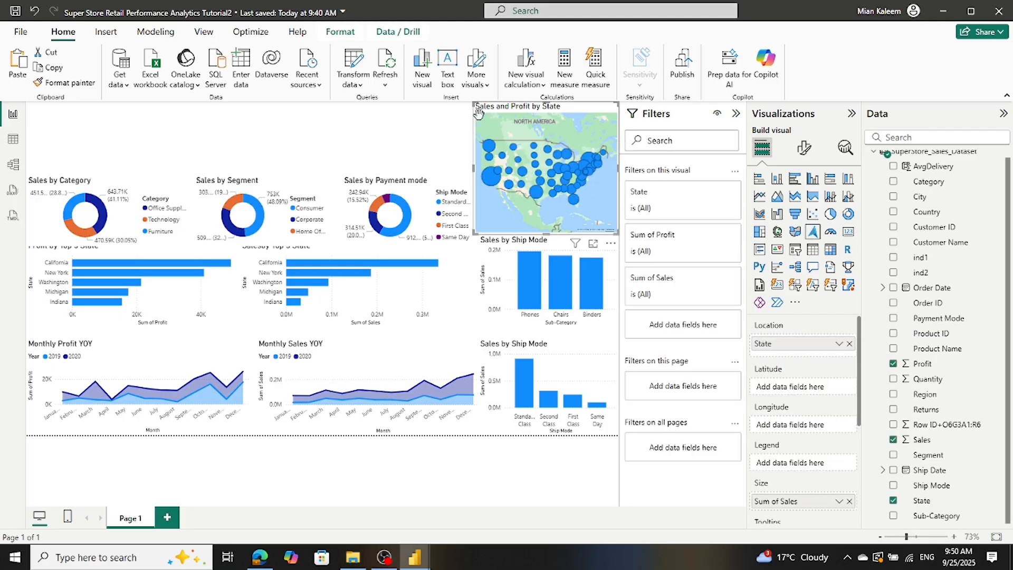
scroll(783, 338, "down", 5)
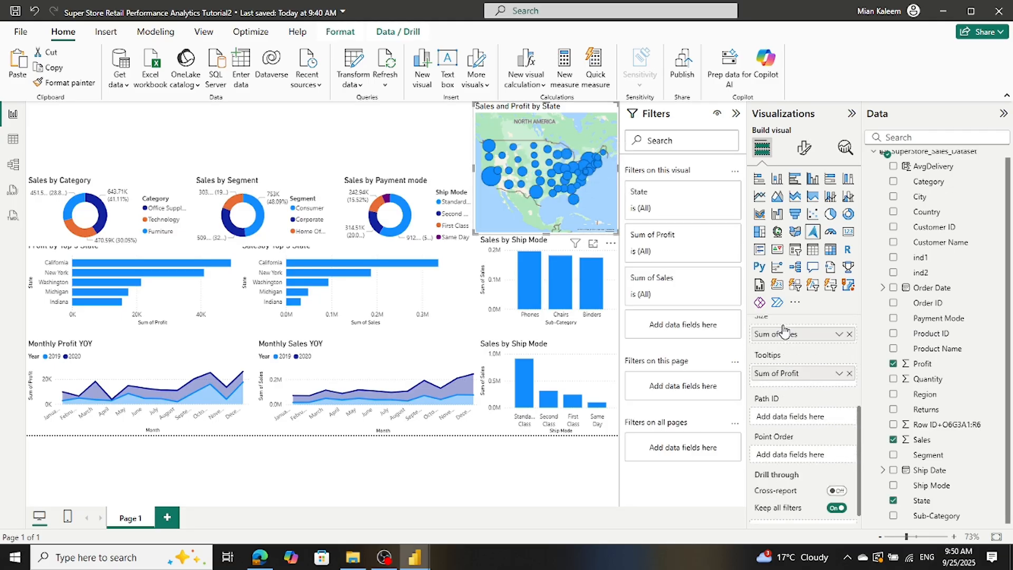
scroll(786, 329, "up", 3)
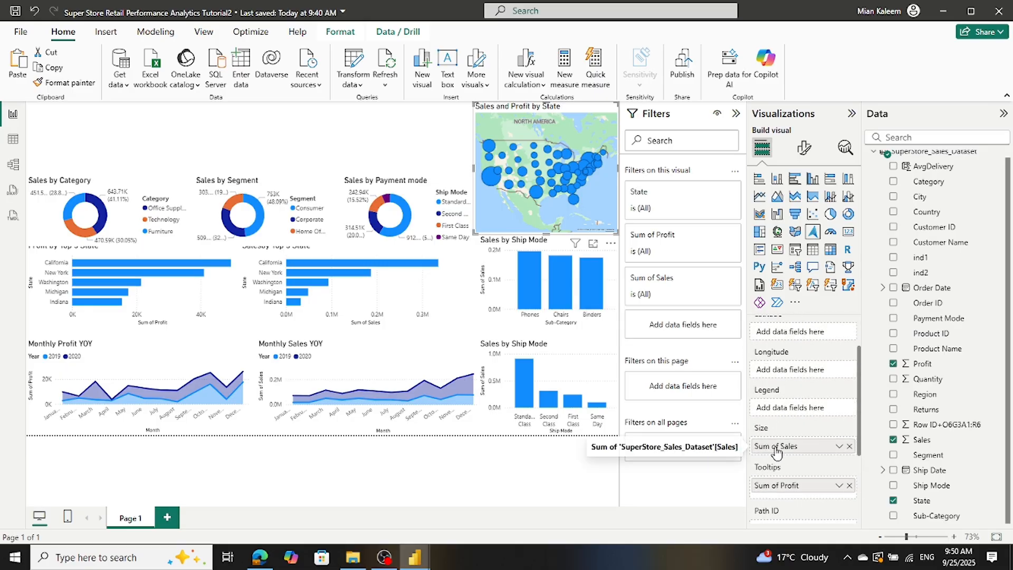
right_click(775, 449)
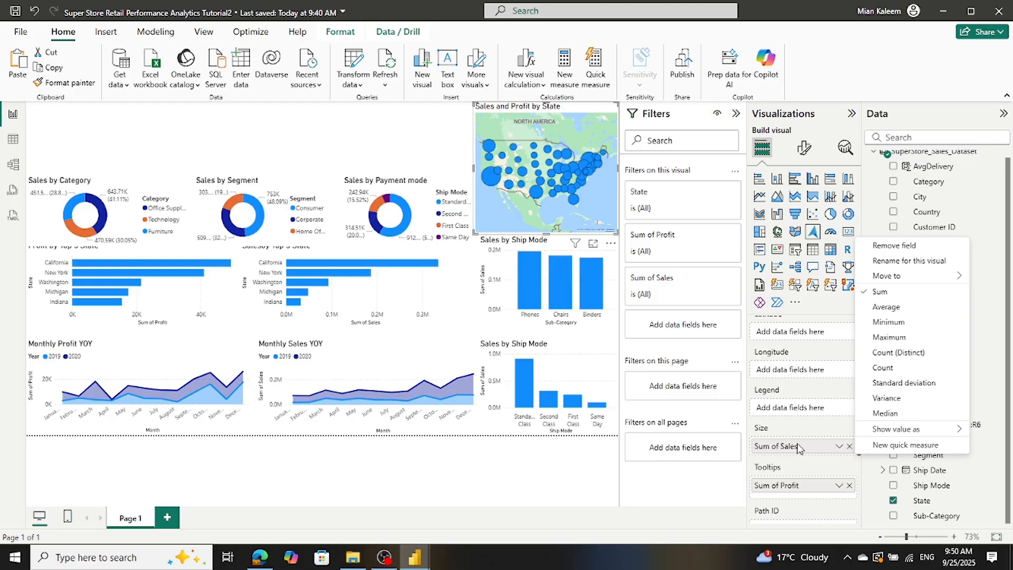
left_click(909, 261)
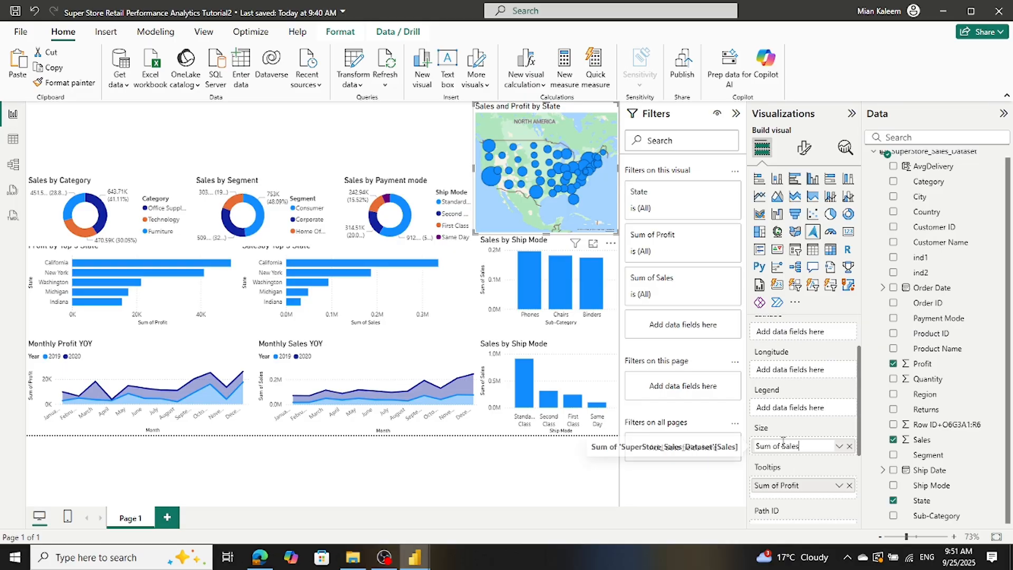
left_click_drag(780, 445, 739, 459)
key("BackSpace")
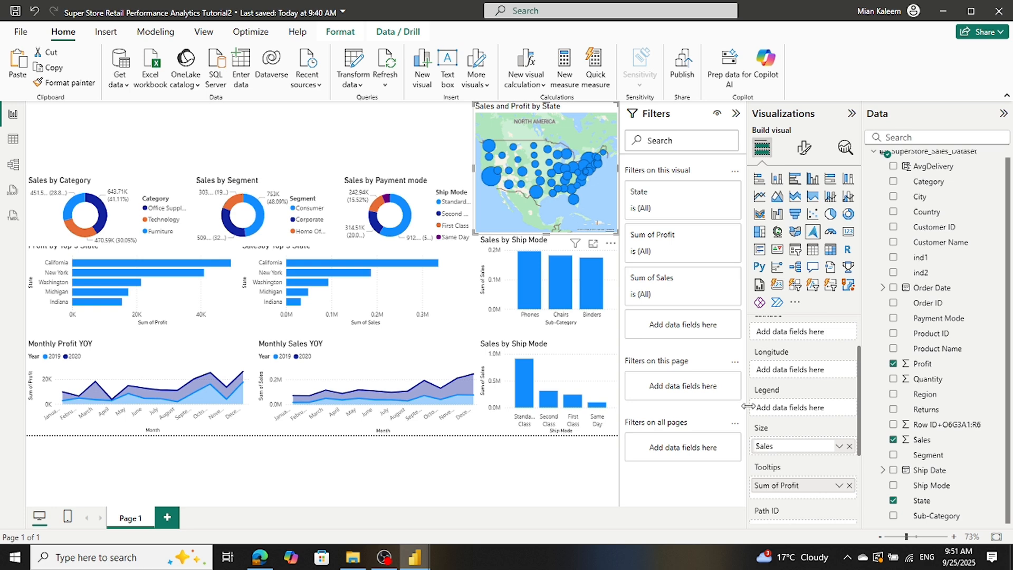
key("Return")
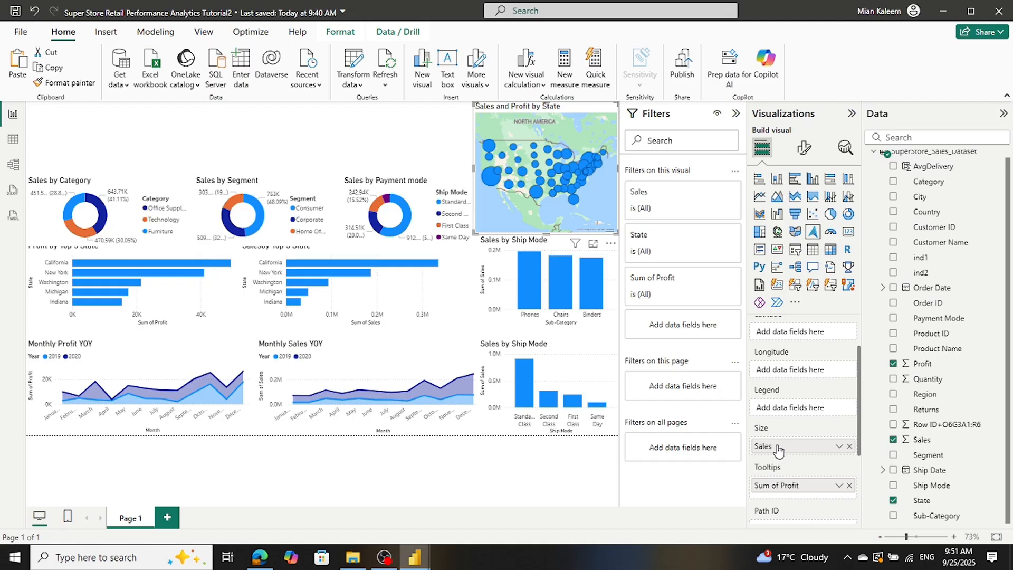
Step: Rename the map's tooltip field to "Profit" for this visual
right_click(774, 488)
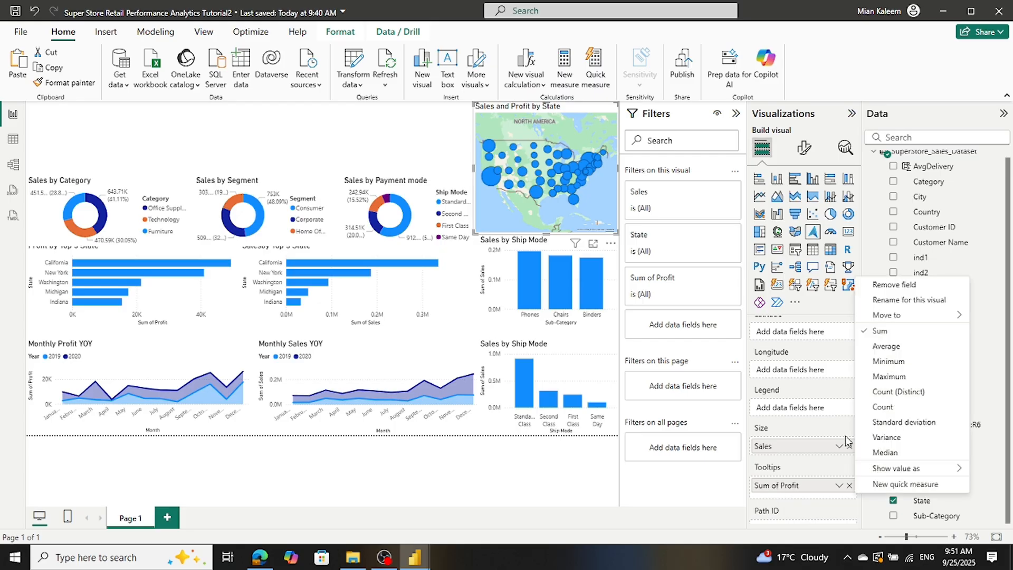
left_click(896, 299)
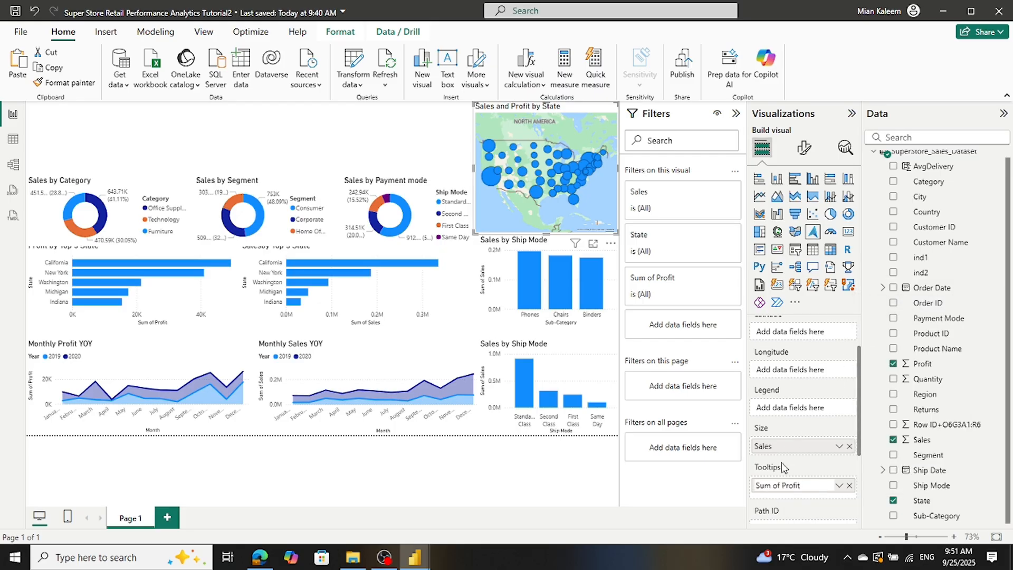
left_click_drag(783, 486, 725, 491)
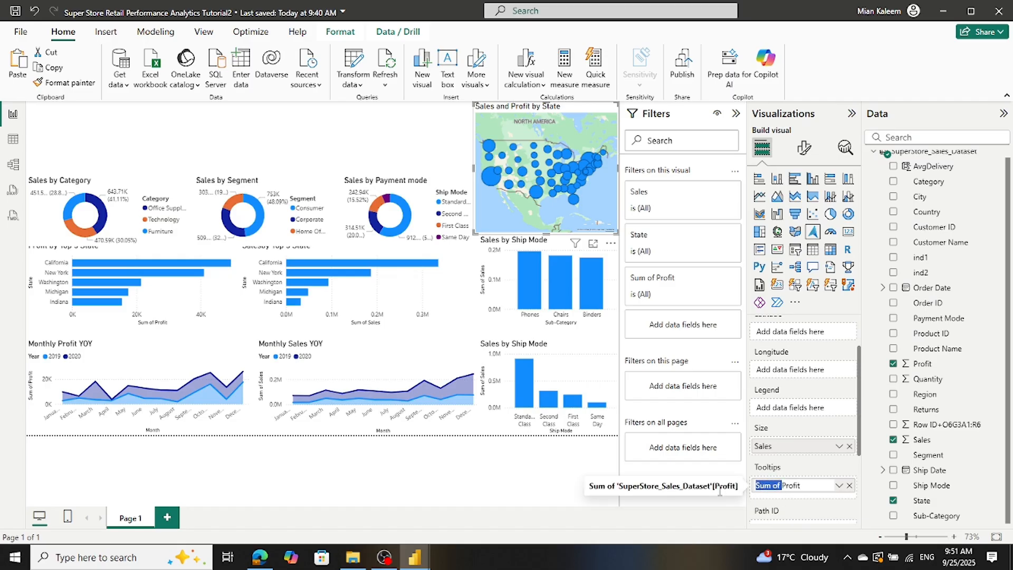
key("BackSpace")
left_click(717, 519)
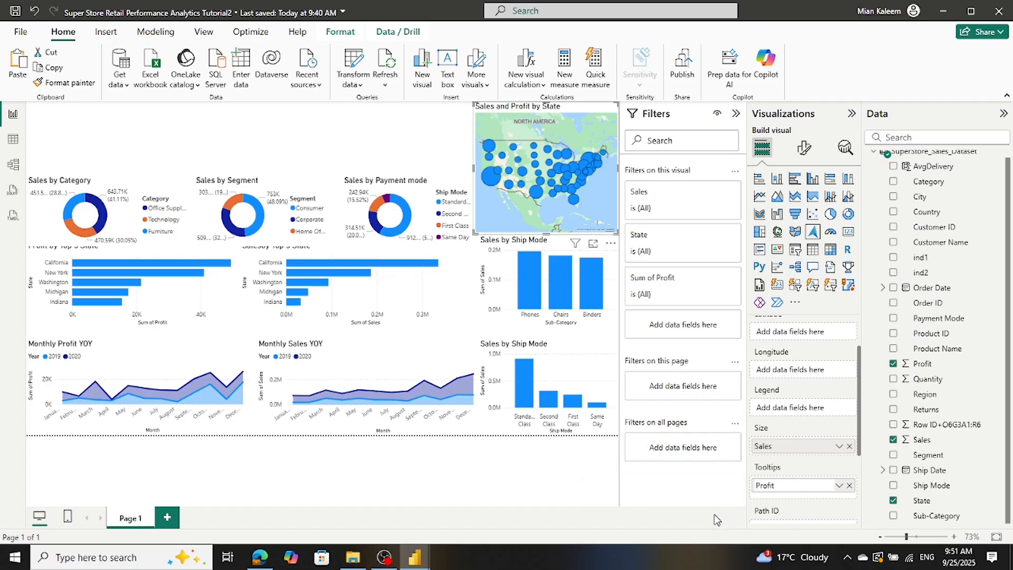
left_click(555, 484)
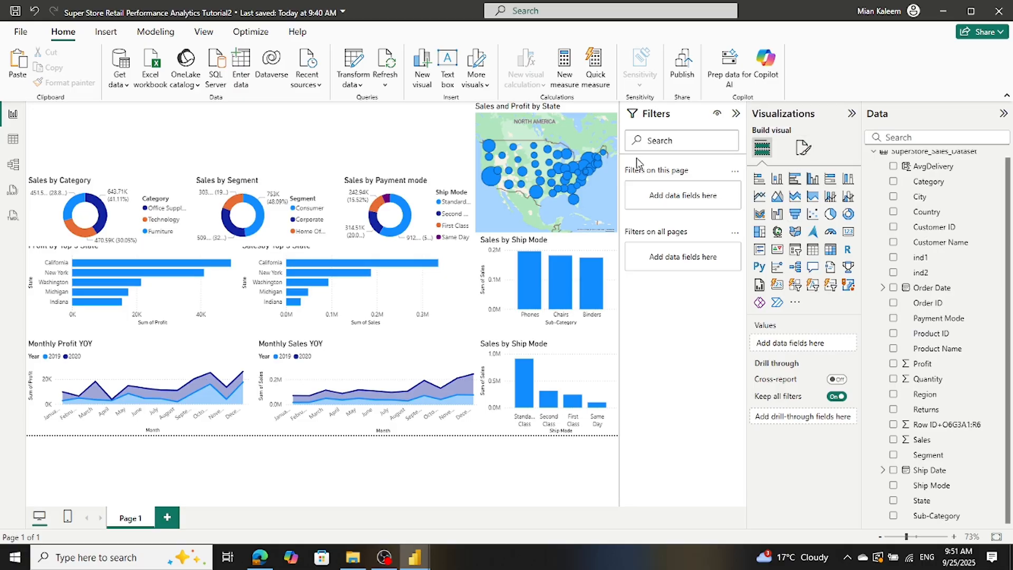
left_click(602, 199)
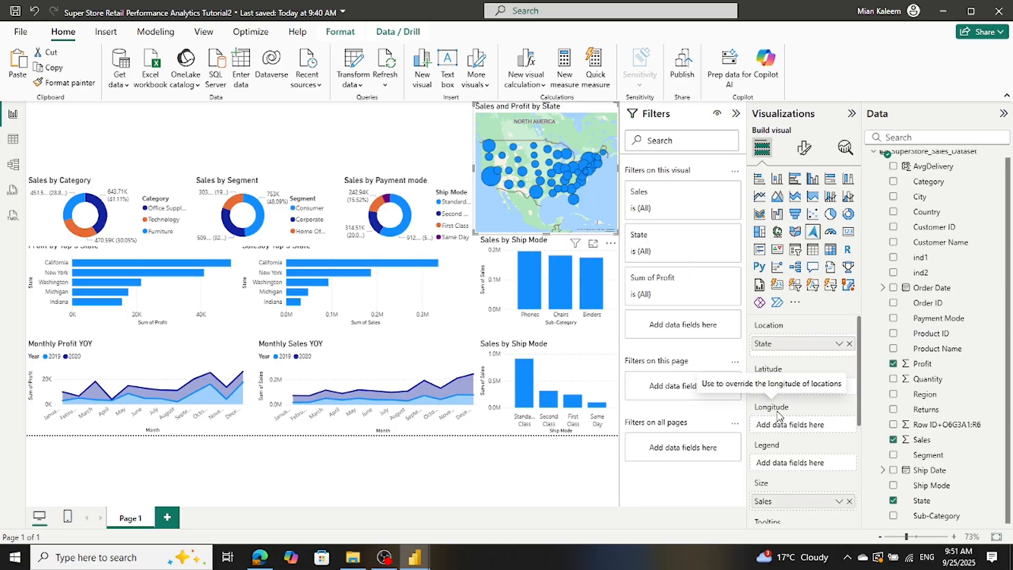
scroll(785, 410, "down", 3)
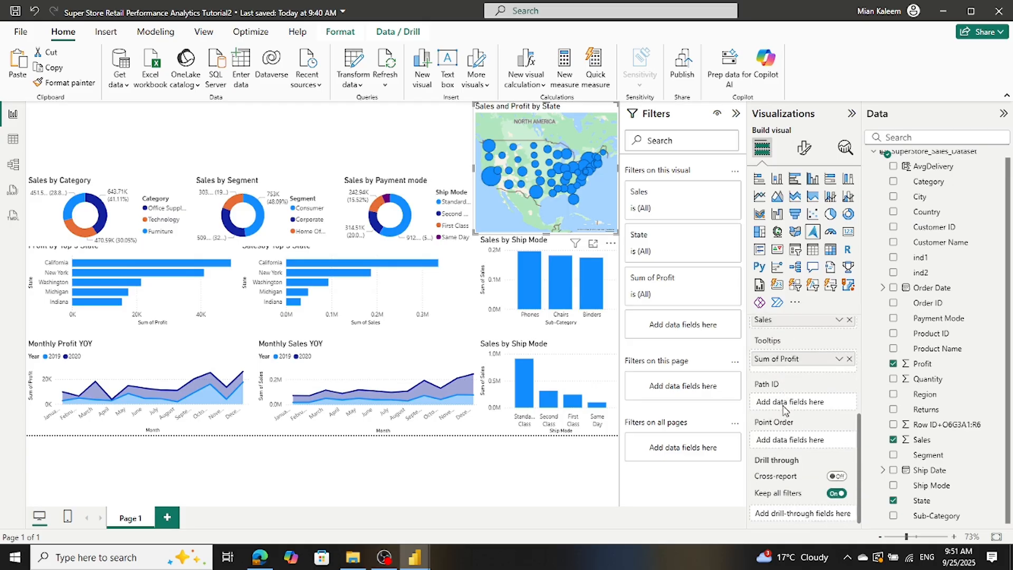
scroll(786, 411, "up", 2)
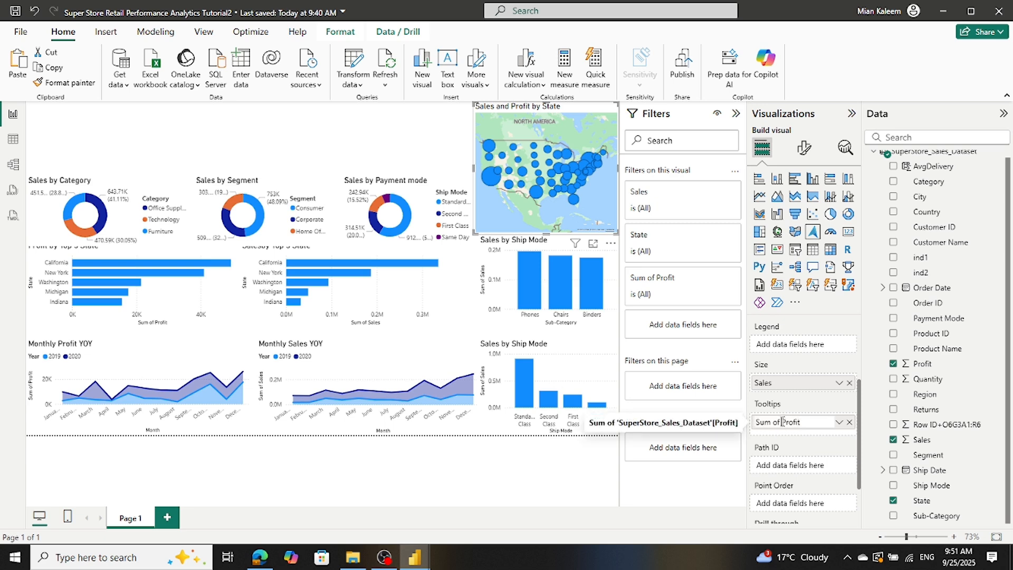
left_click_drag(783, 422, 711, 434)
key("BackSpace")
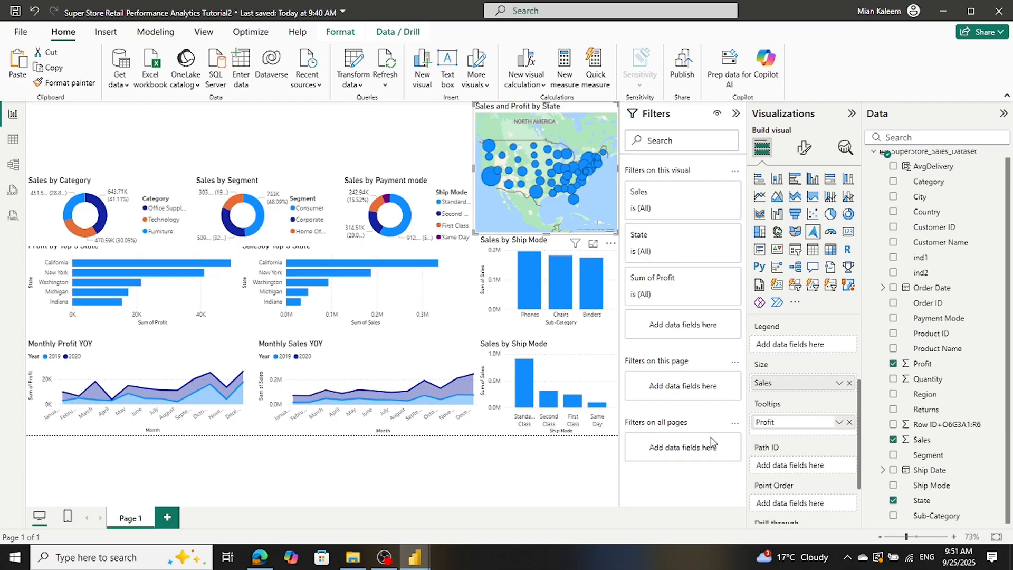
key("Return")
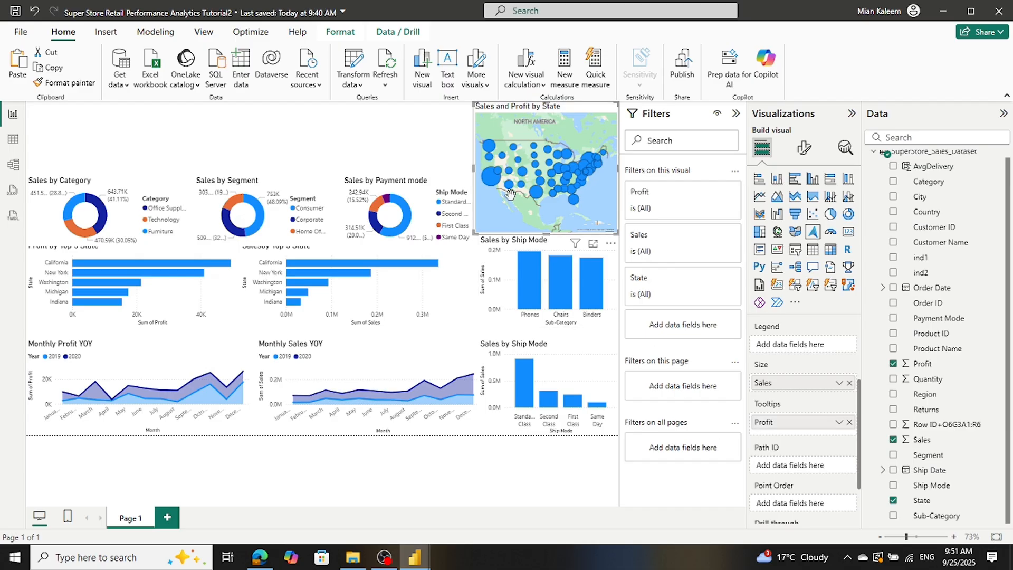
Step: Check the sales and profit tooltips of several state bubbles on the map
mouse_move(494, 185)
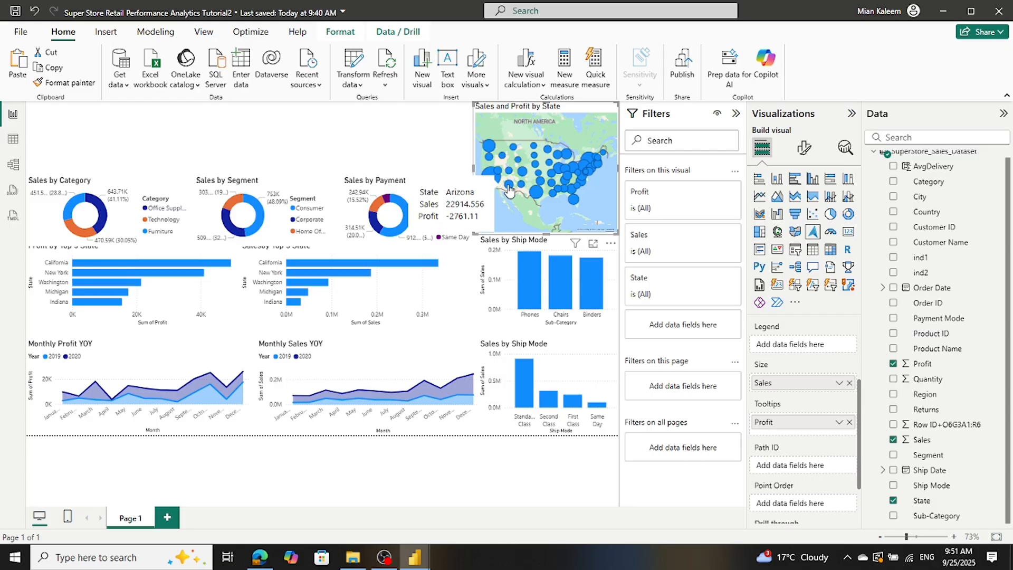
mouse_move(539, 198)
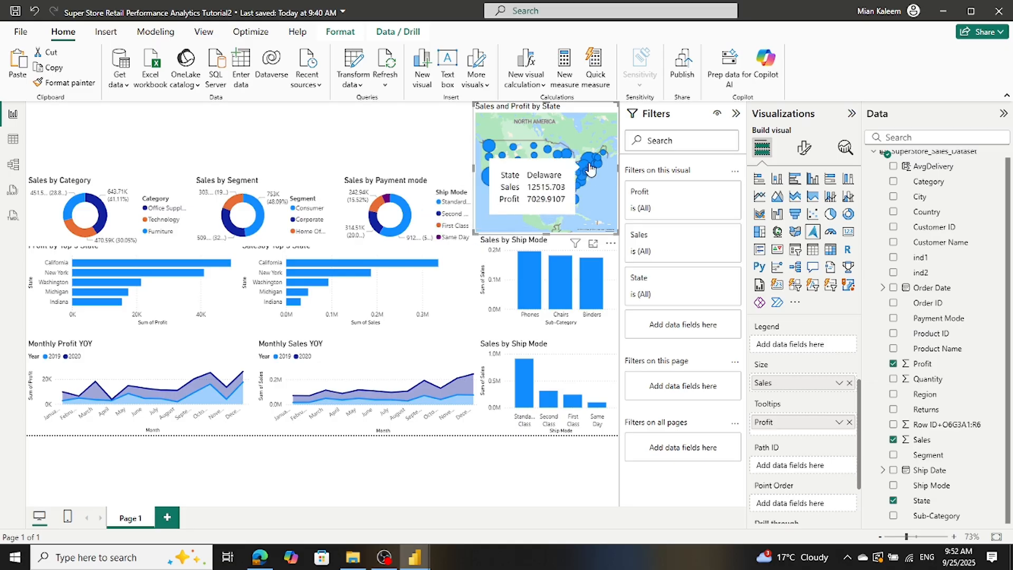
mouse_move(589, 161)
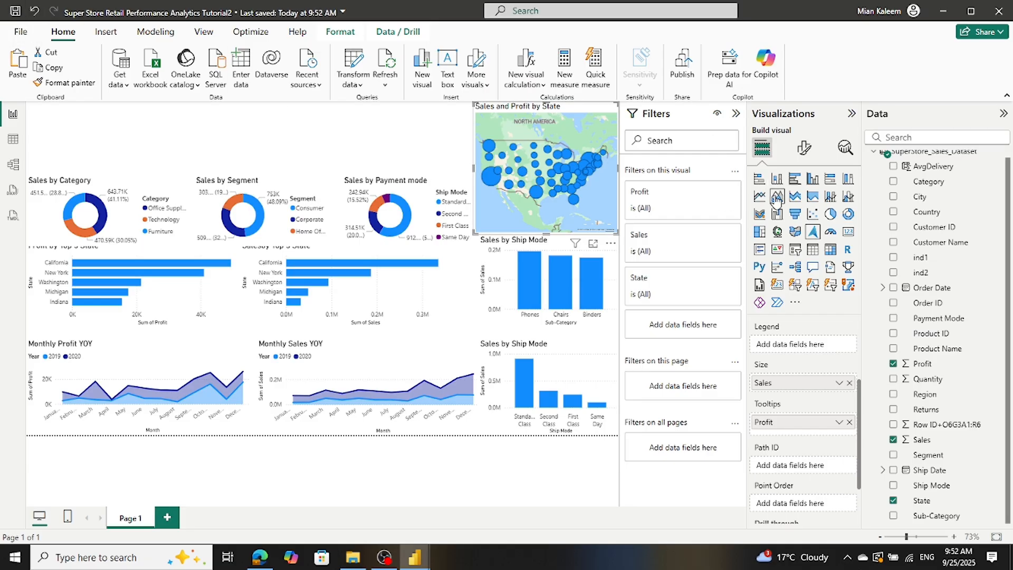
Step: Convert the state map into a card showing Sales, move it above the Sales by Category chart and shorten it to fit there
left_click(847, 231)
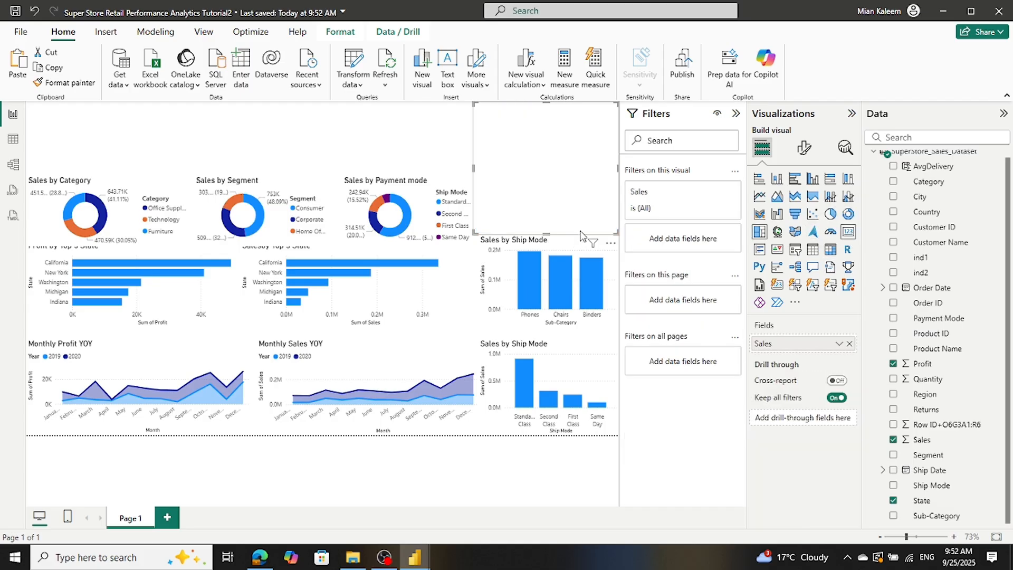
left_click_drag(522, 161, 23, 161)
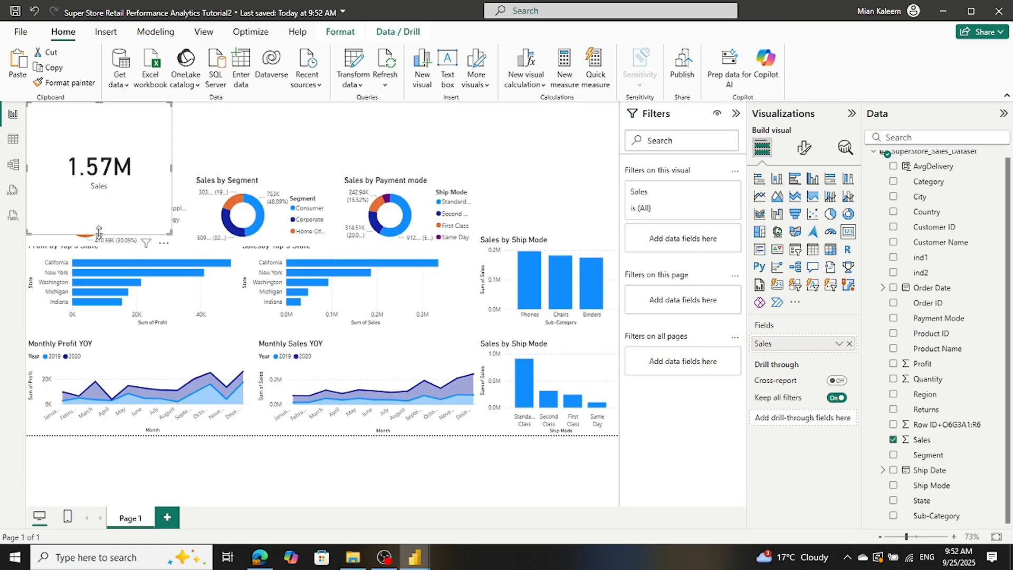
left_click_drag(98, 231, 99, 174)
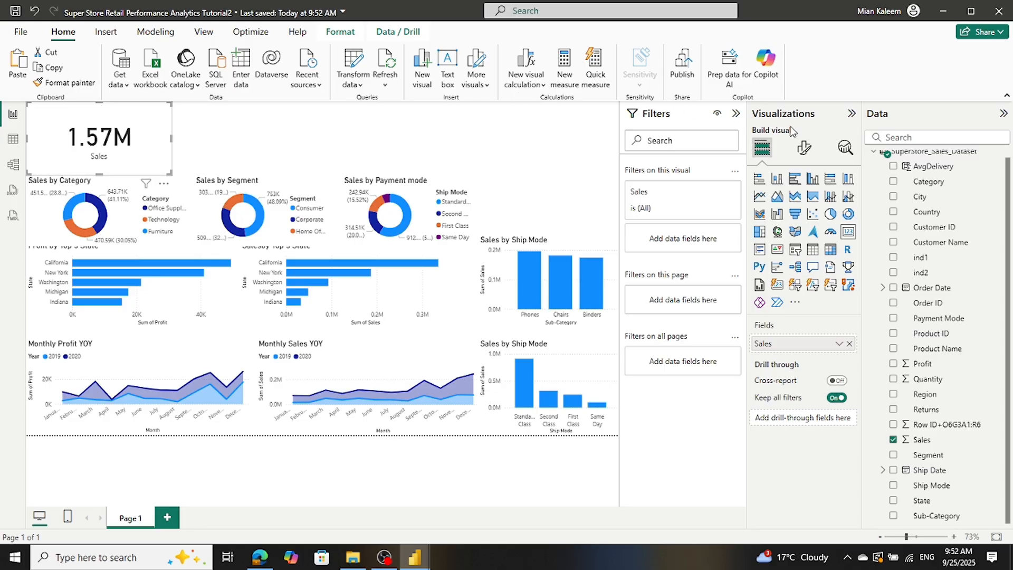
Step: Set the Sales card's callout value font size to 28 and shrink the card's height and width around its text
left_click(805, 148)
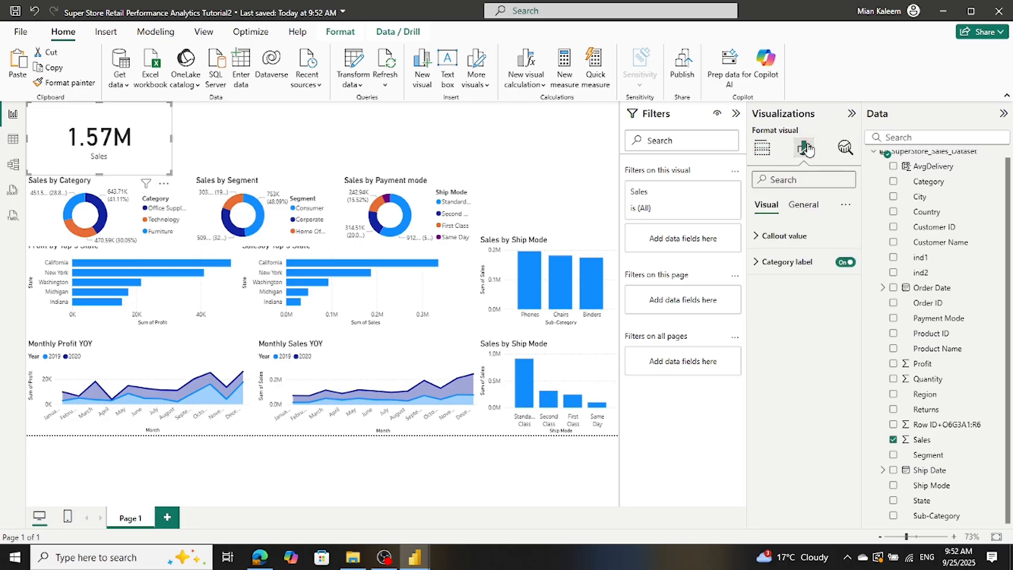
left_click(769, 235)
double_click(829, 280)
type("28")
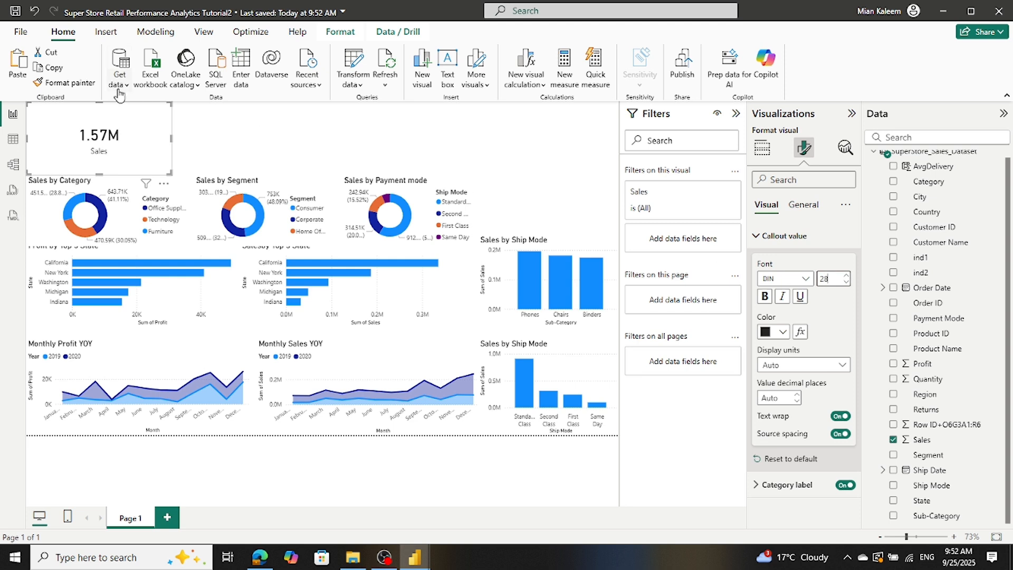
left_click_drag(98, 103, 97, 141)
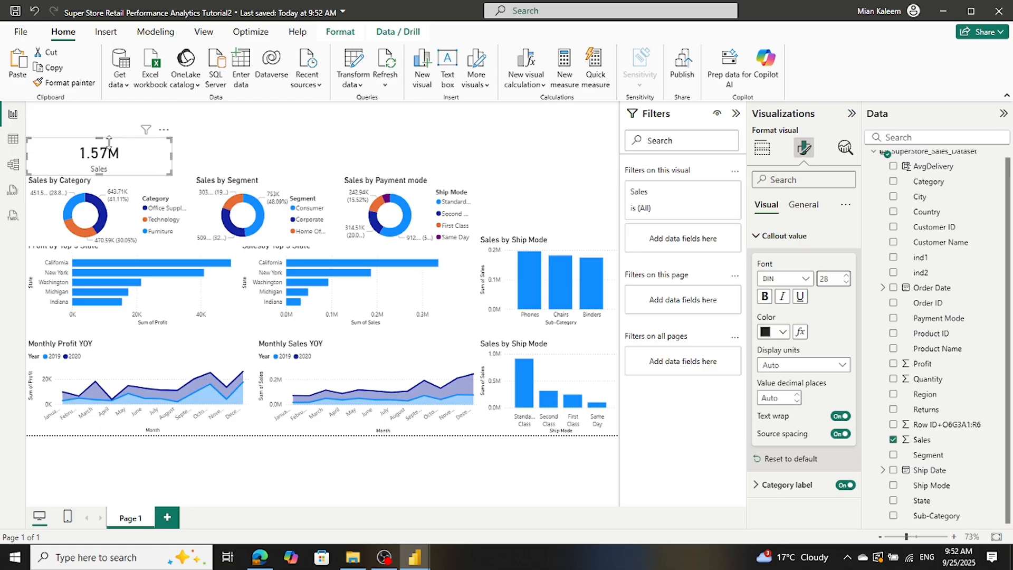
left_click_drag(172, 156, 110, 171)
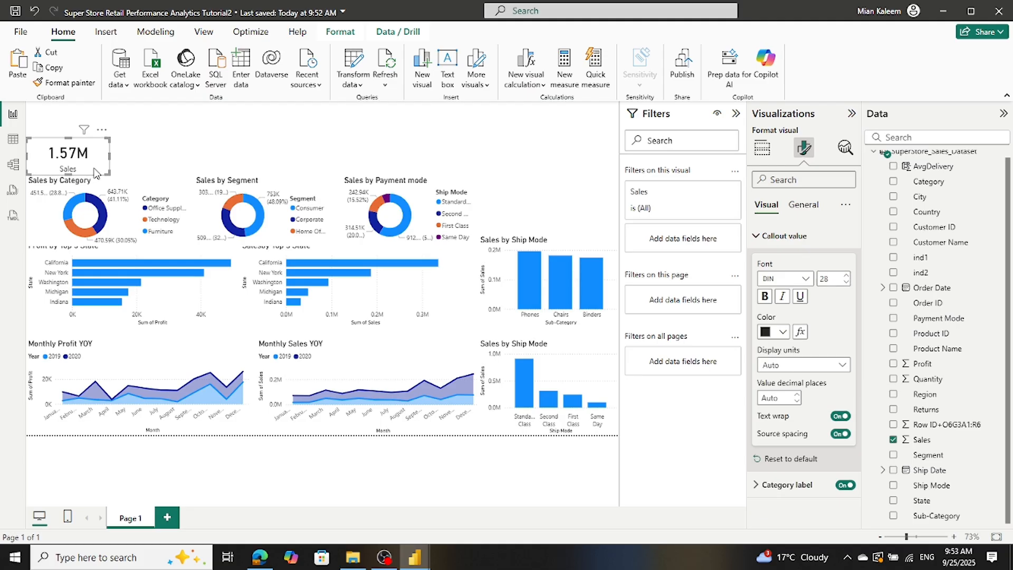
Step: Place a copy of the Sales card directly beside the original and replace its field with Quantity
key("ctrl+v")
left_click_drag(94, 169, 173, 171)
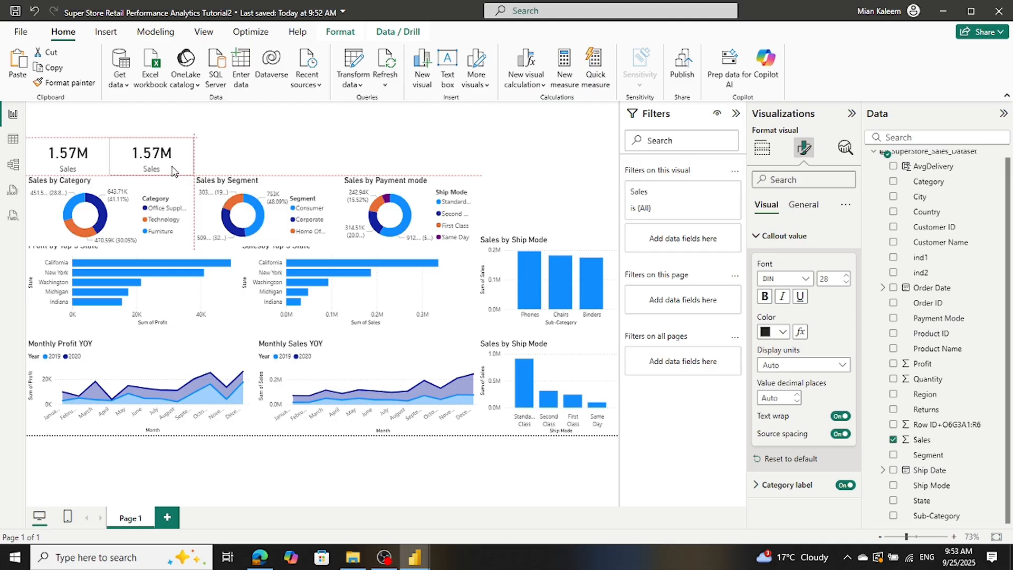
left_click_drag(173, 171, 174, 172)
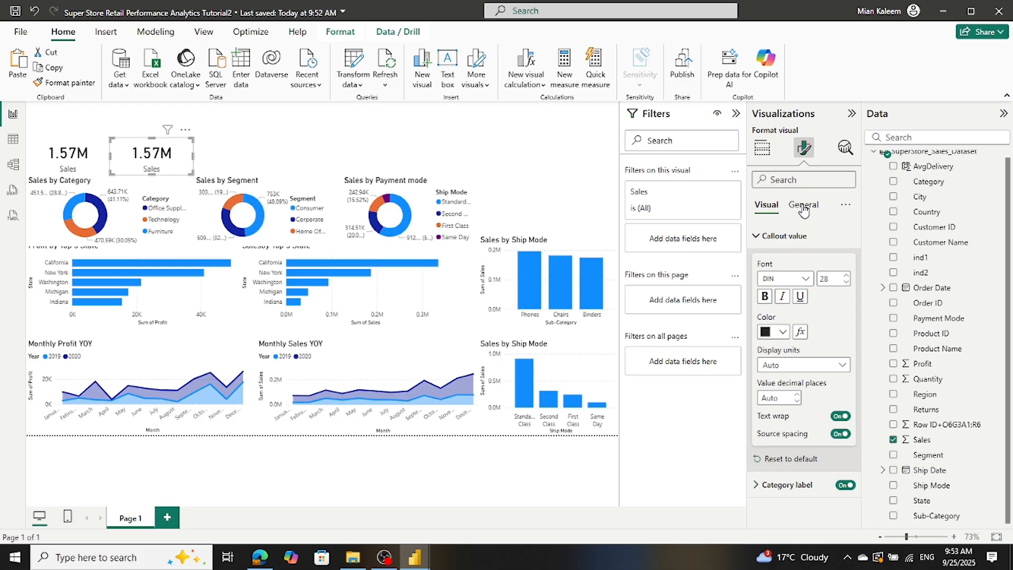
left_click(762, 149)
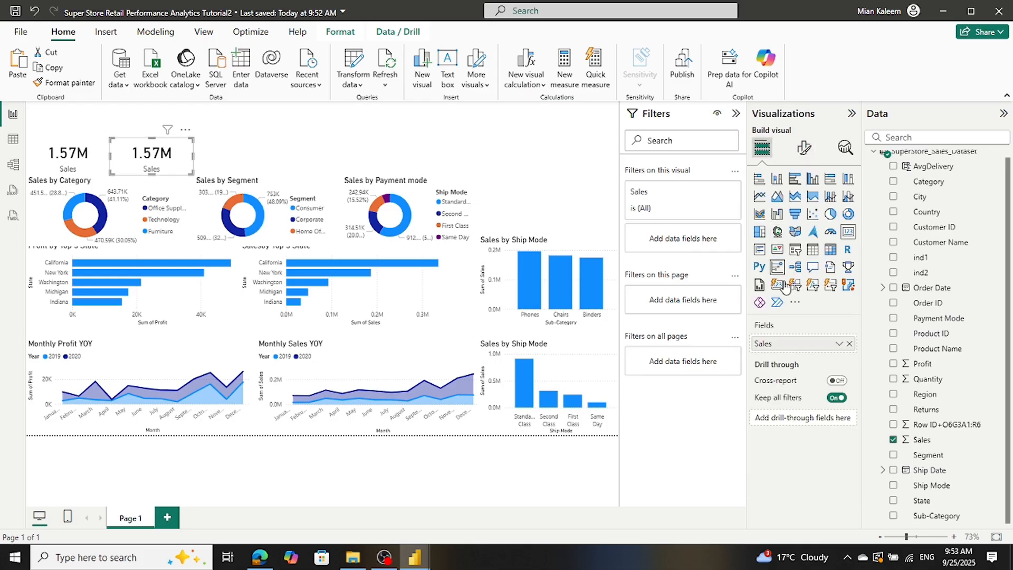
left_click(849, 343)
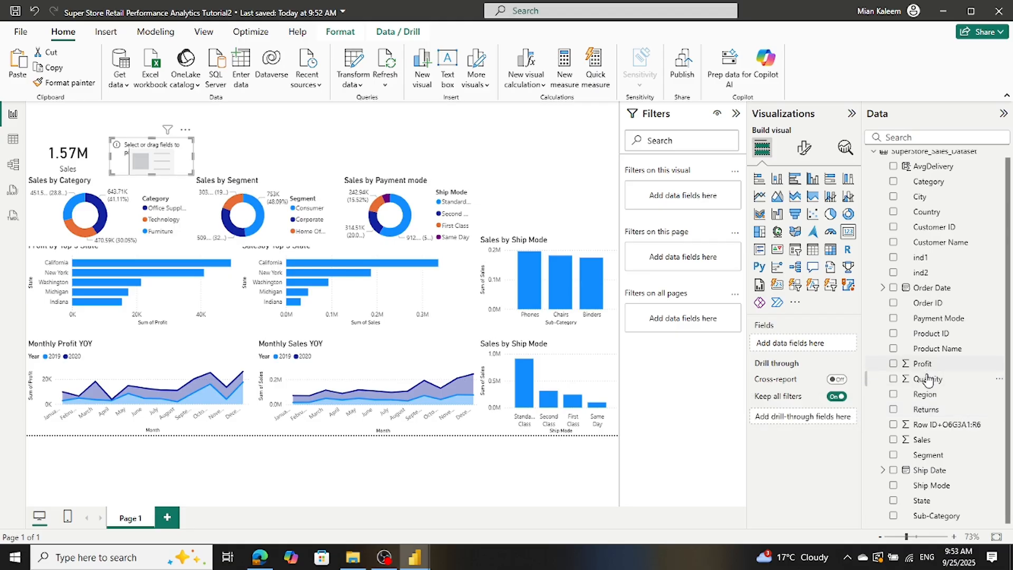
left_click_drag(926, 380, 816, 342)
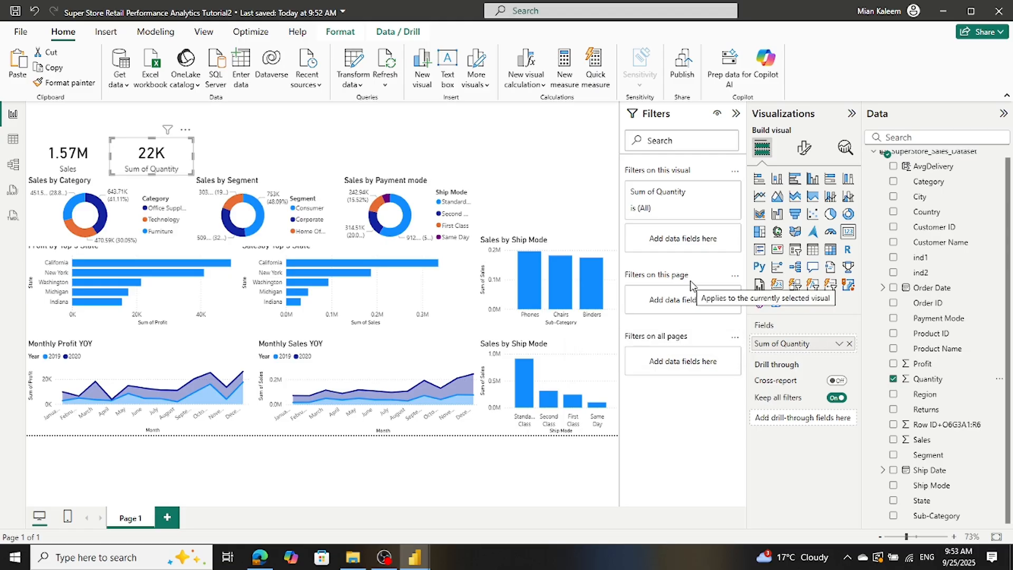
left_click(803, 148)
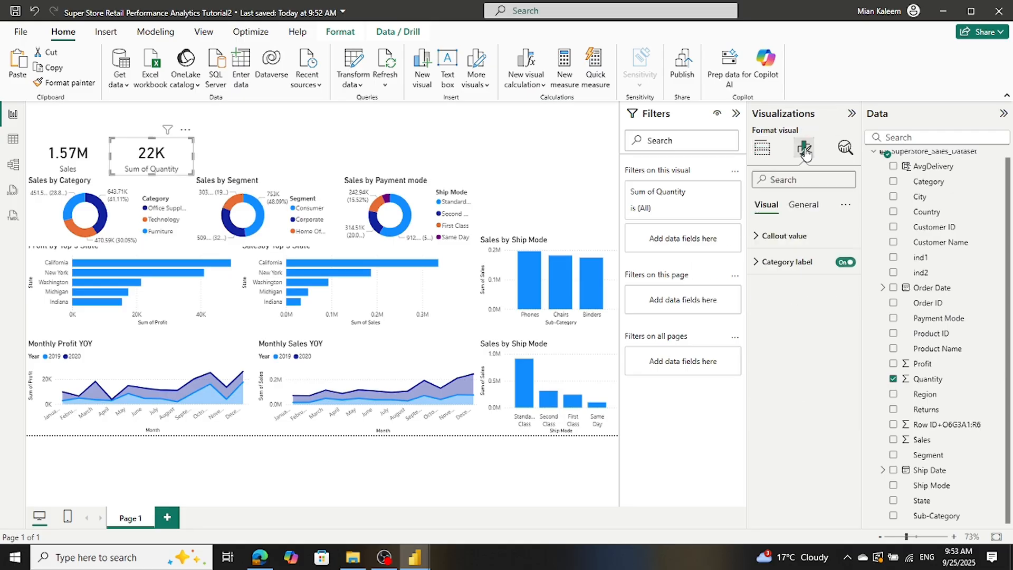
left_click(796, 206)
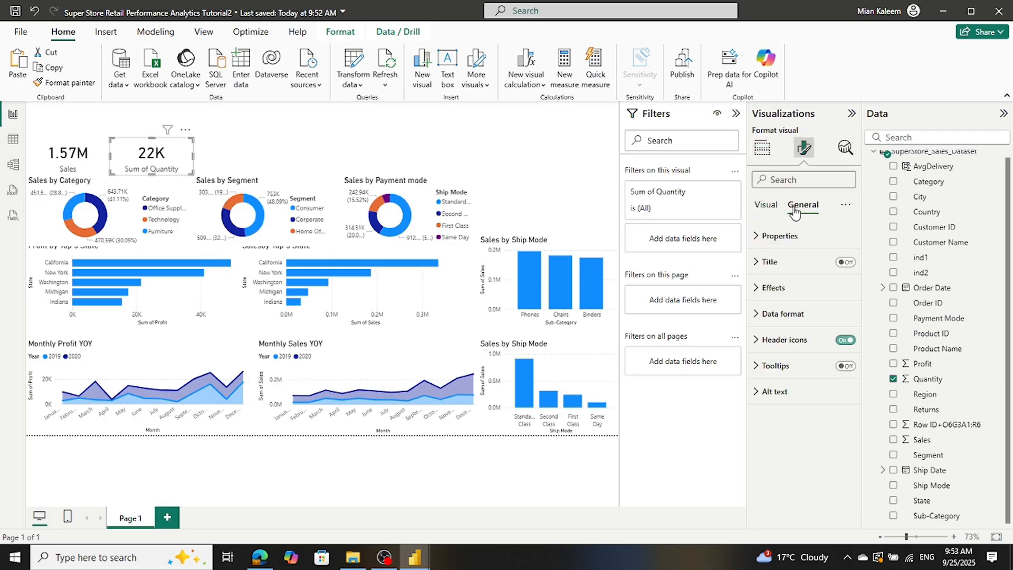
left_click(758, 263)
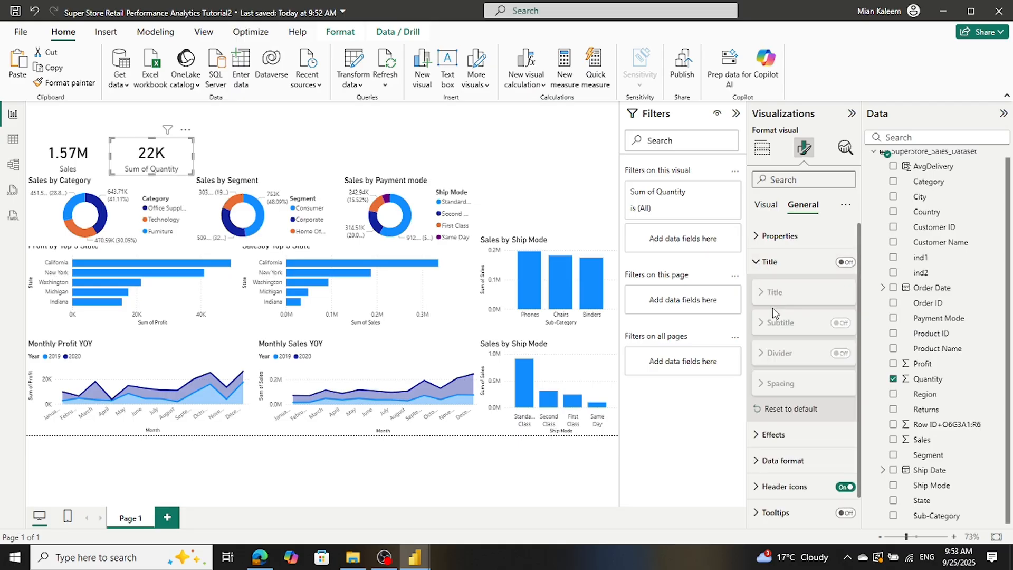
left_click(757, 266)
left_click(757, 267)
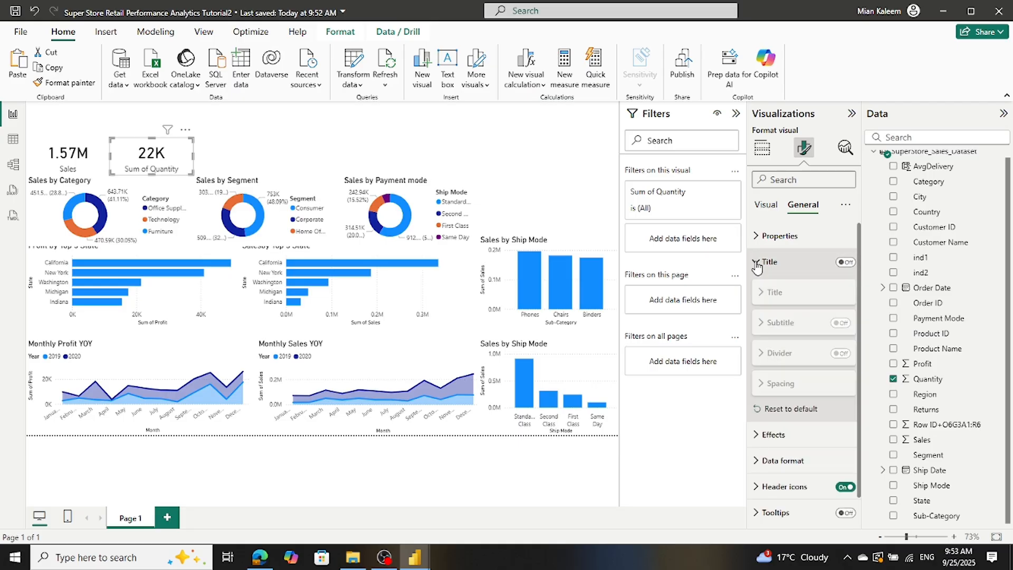
left_click(757, 267)
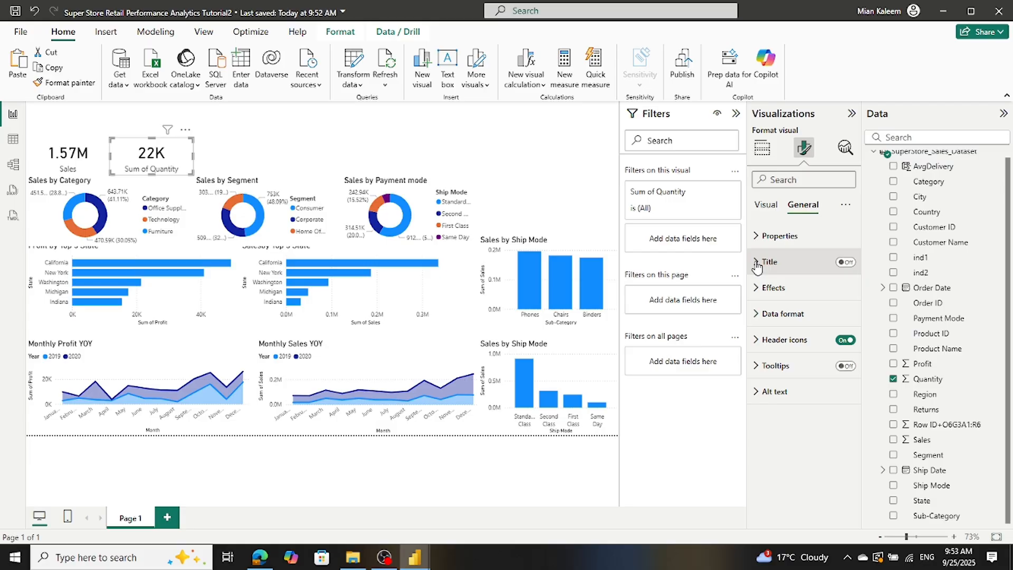
left_click(758, 238)
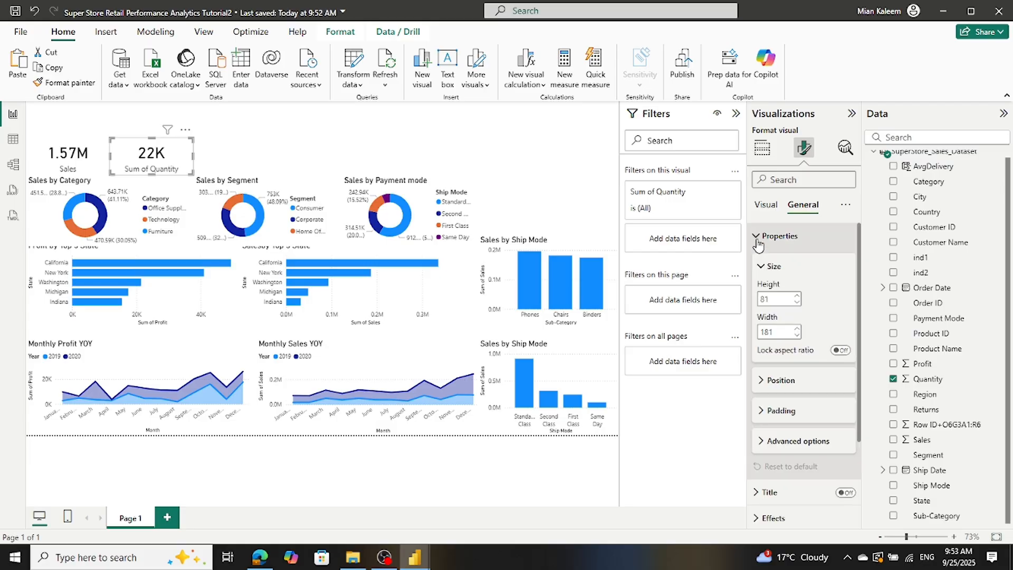
left_click(757, 240)
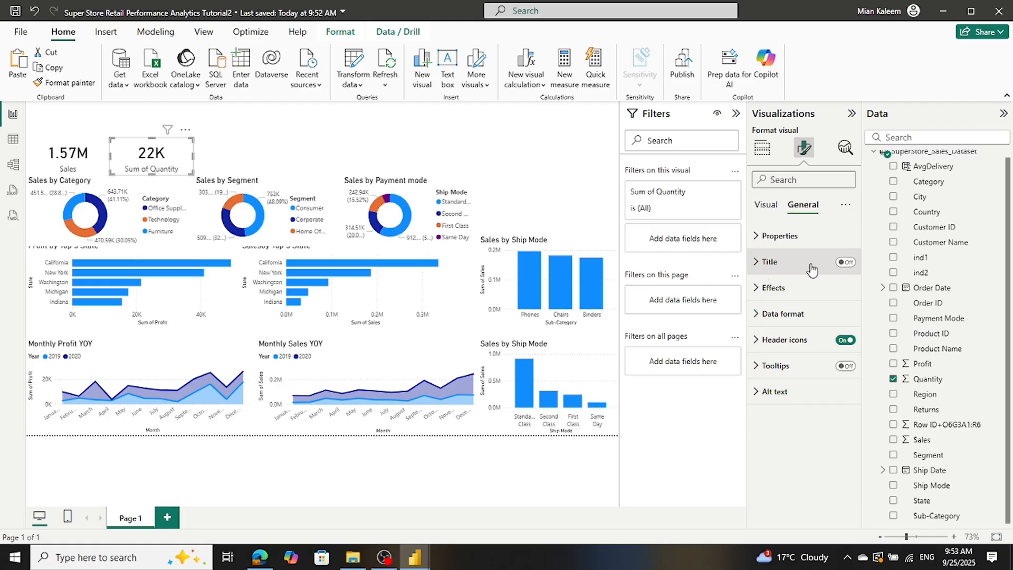
left_click(846, 262)
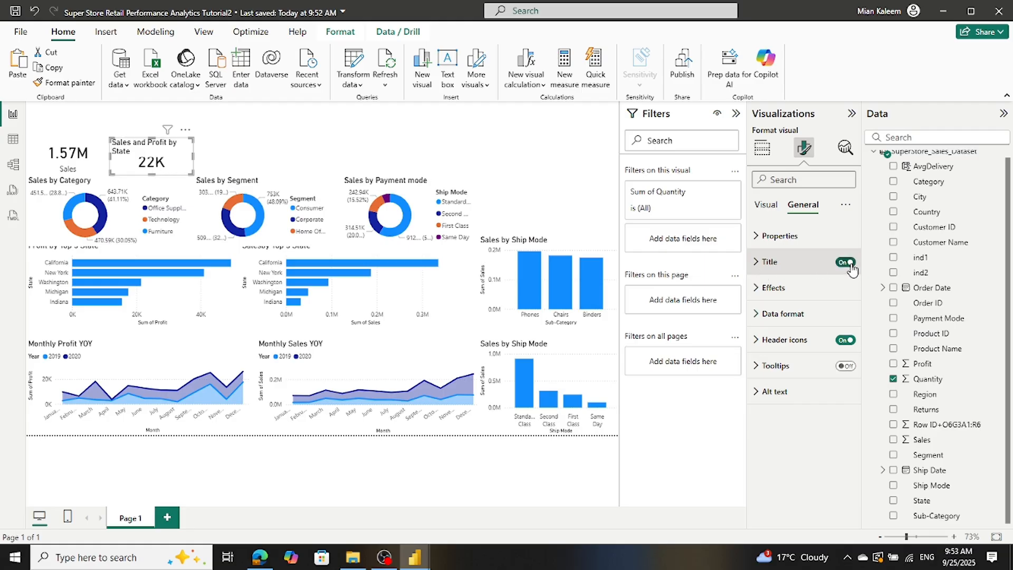
left_click(846, 263)
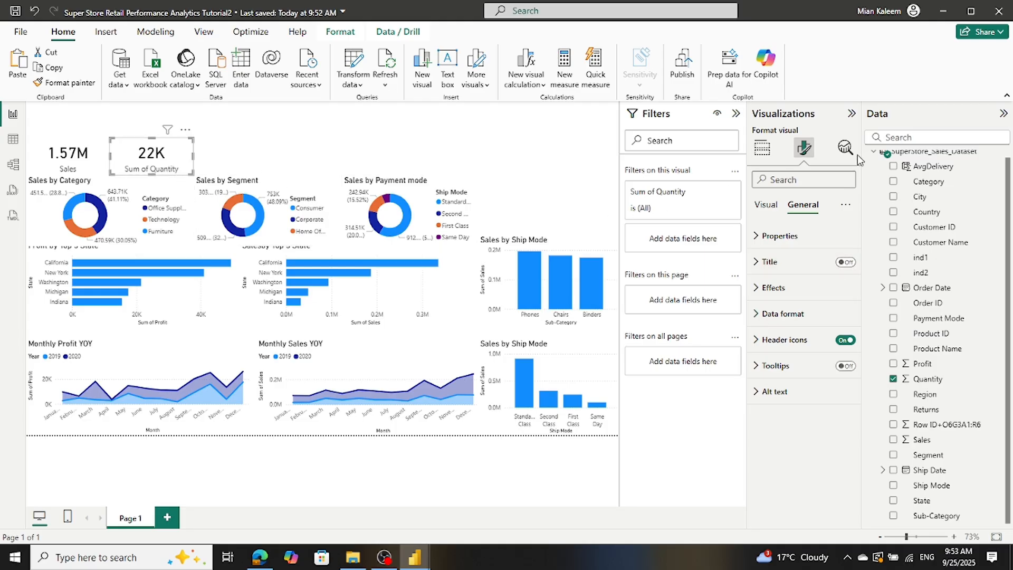
double_click(851, 115)
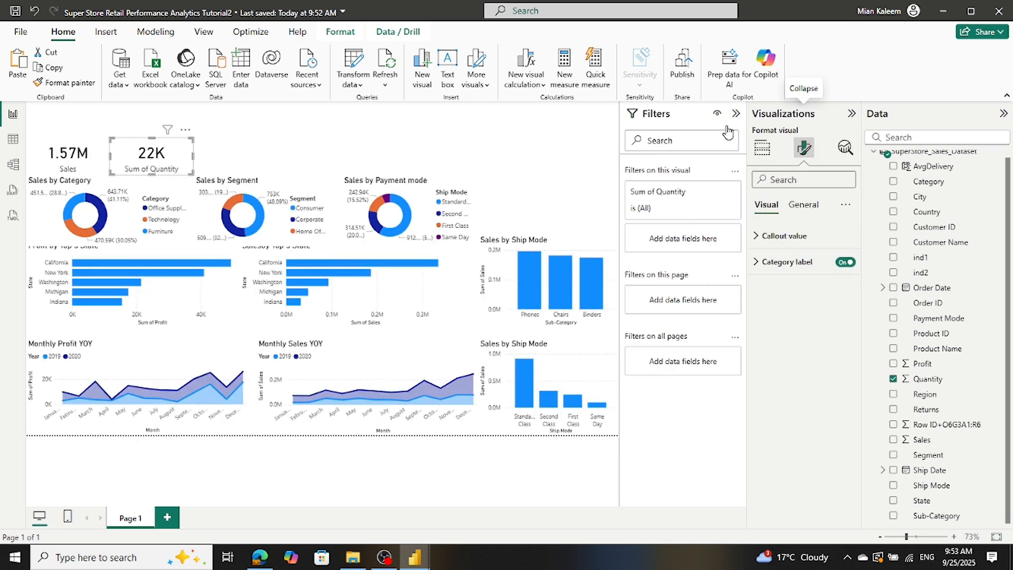
Step: Collapse the report filters and rename the second card's field to "Quantity" for this visual
left_click(736, 113)
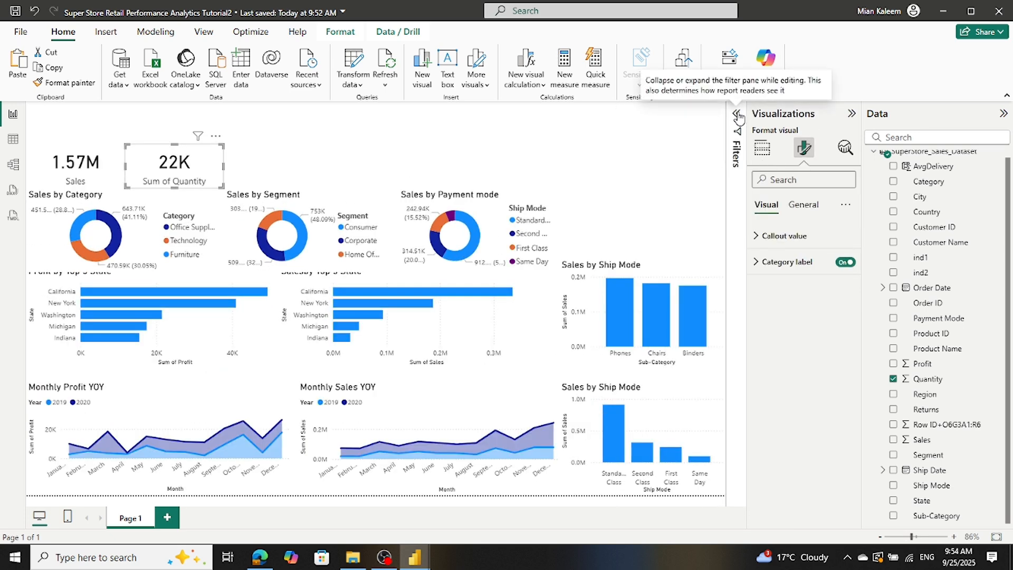
left_click(761, 148)
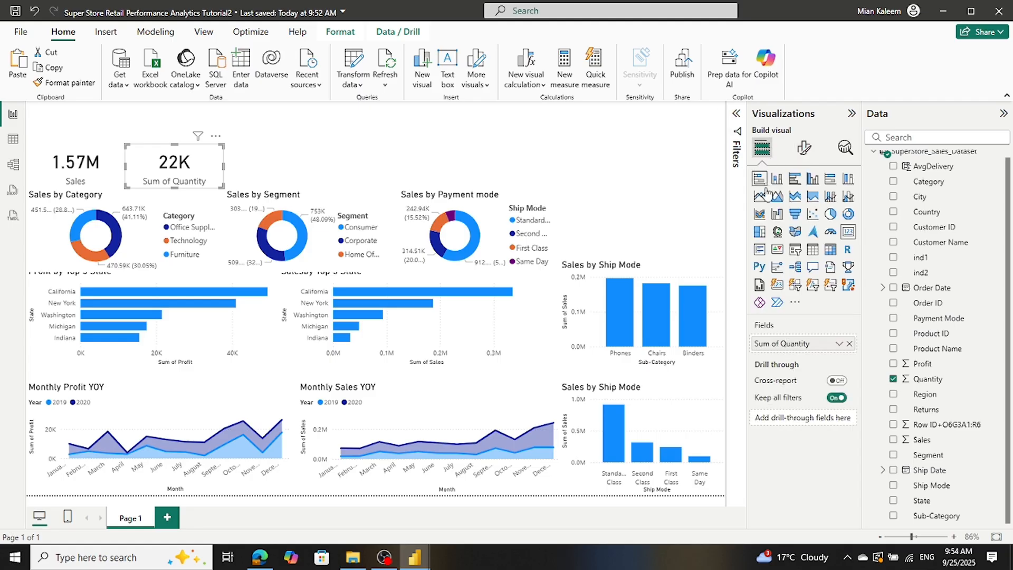
double_click(781, 344)
left_click_drag(781, 343, 680, 354)
key("BackSpace")
key("Return")
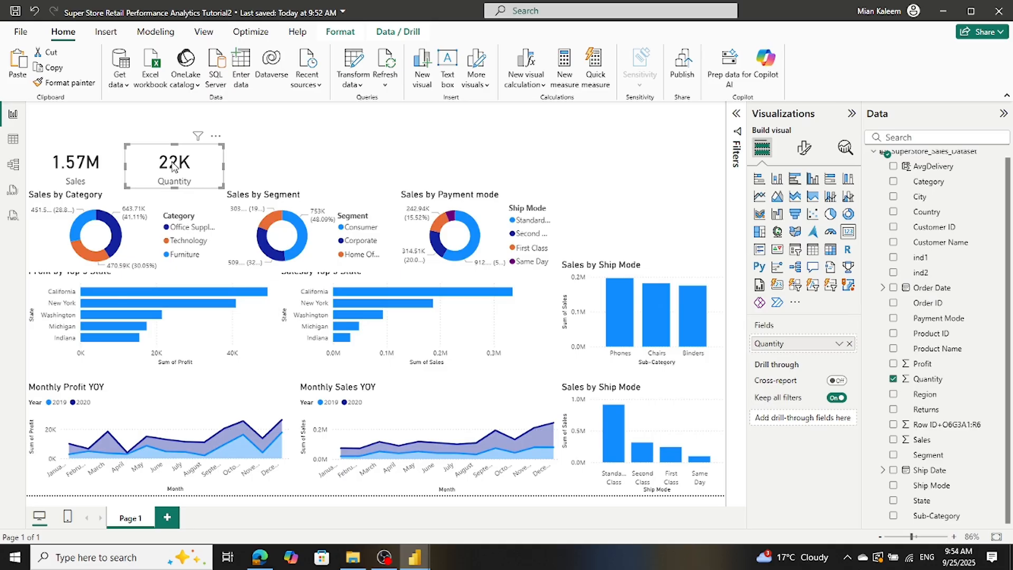
Step: Place another copy of the Sales card beside the Quantity card and replace its field with Profit
left_click(122, 180)
left_click_drag(119, 180, 305, 181)
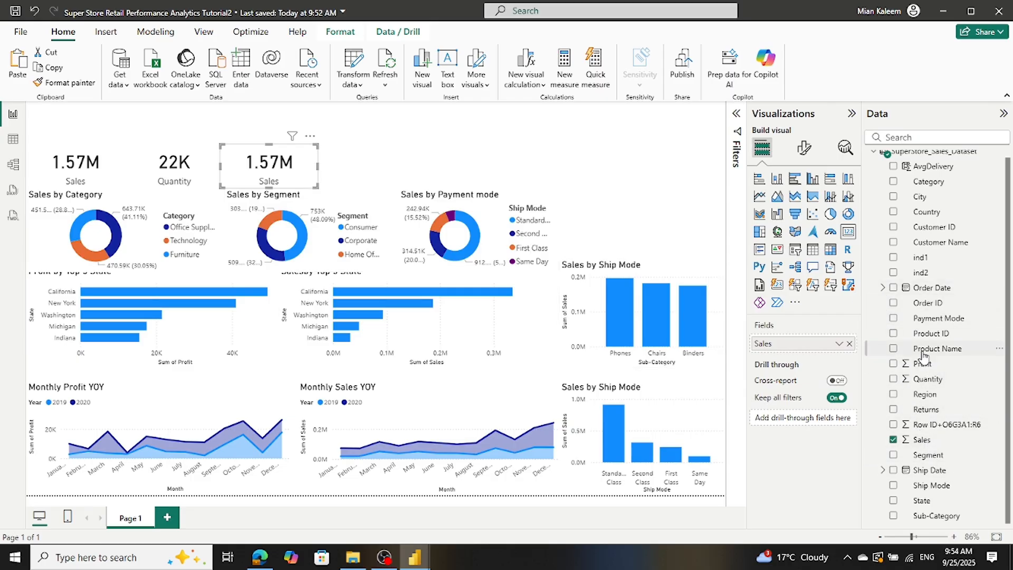
left_click(849, 346)
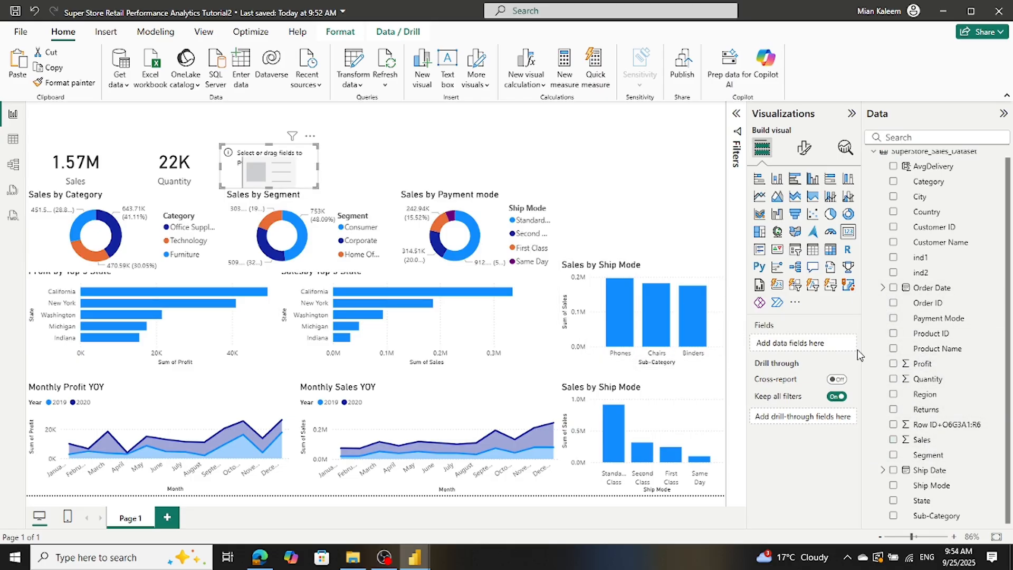
left_click_drag(928, 364, 820, 347)
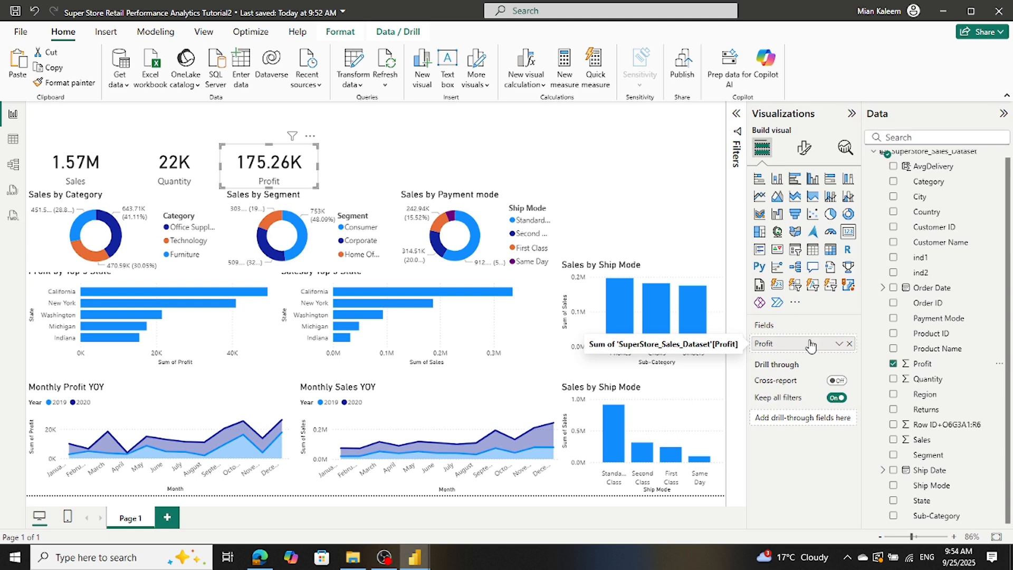
Step: Narrow the Profit card slightly and save the report
left_click_drag(319, 171, 312, 169)
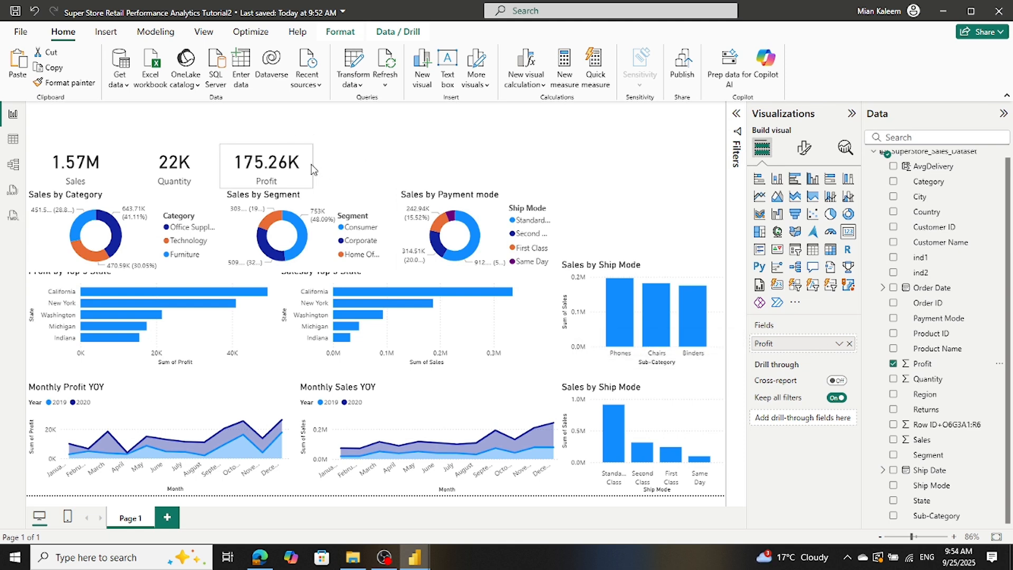
left_click(373, 160)
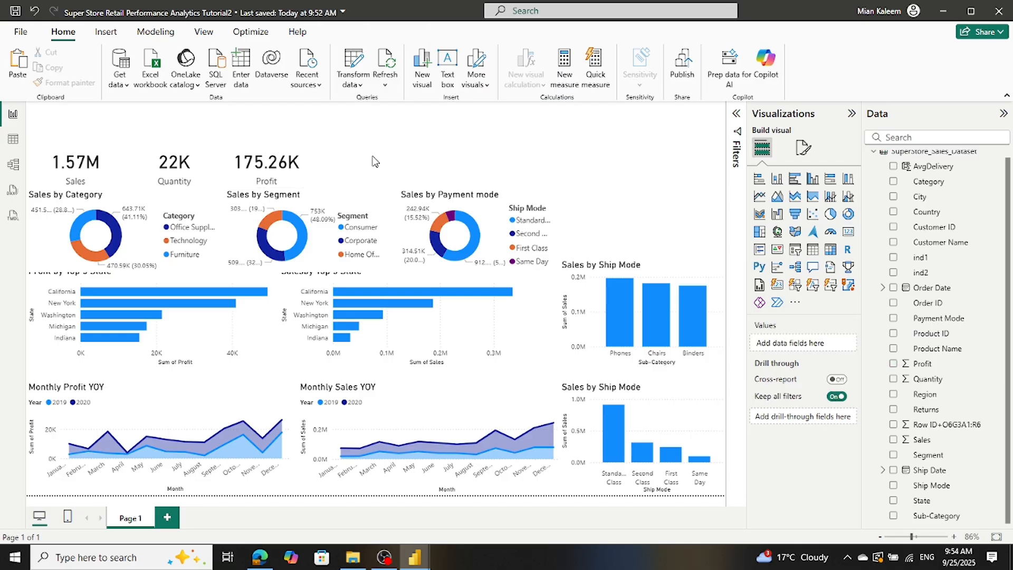
left_click(17, 11)
Step: Place another copy of the Sales card beside the Profit card and replace its field with AvgDelivery
key("ctrl+v")
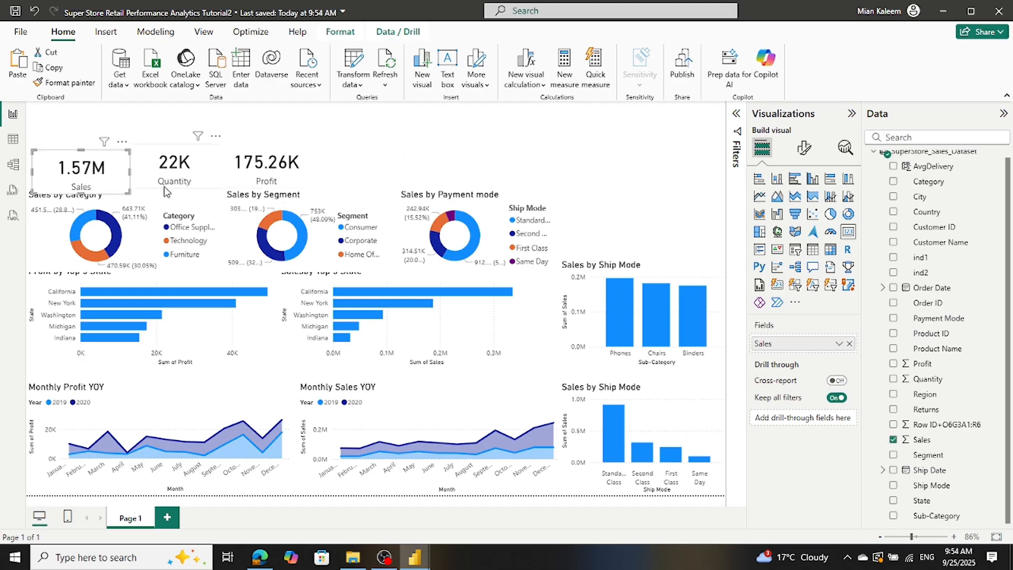
left_click_drag(59, 163, 334, 167)
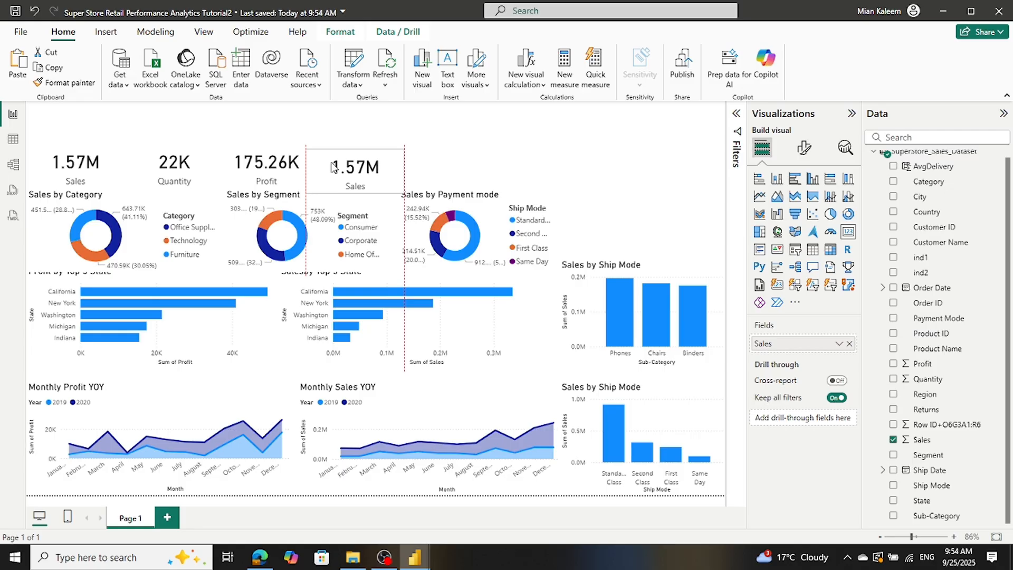
left_click_drag(333, 168, 335, 168)
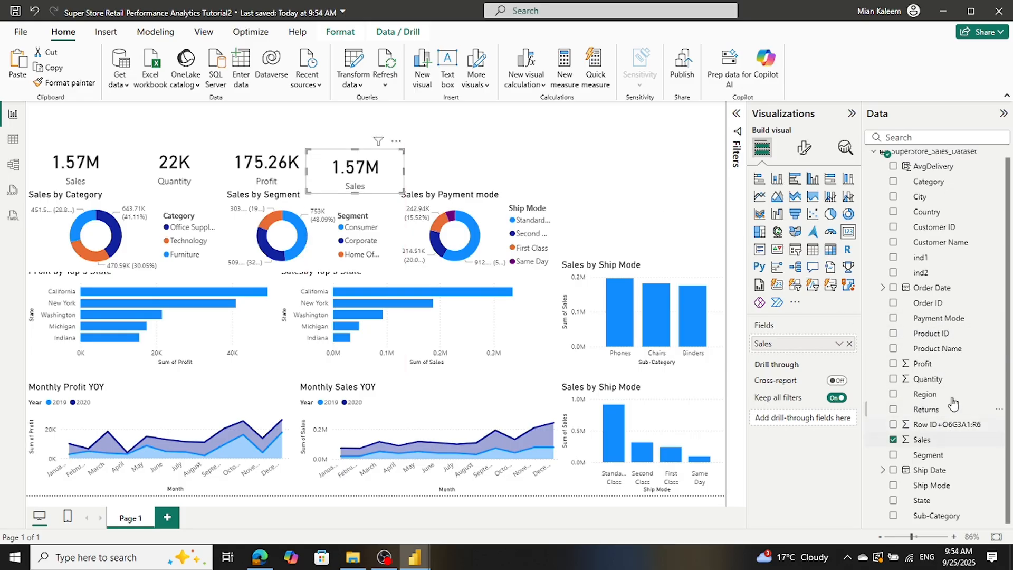
scroll(949, 303, "up", 1)
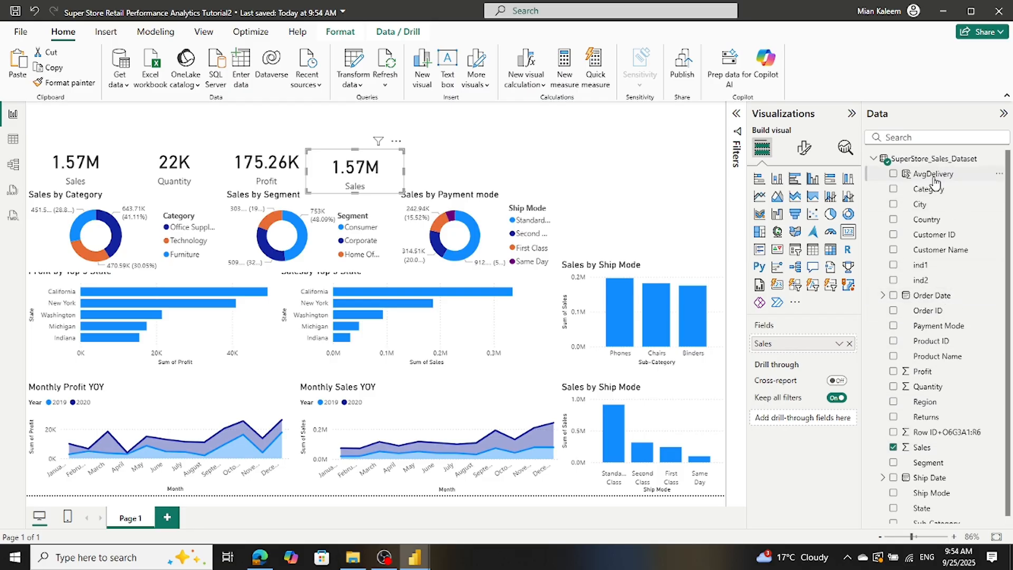
left_click(849, 343)
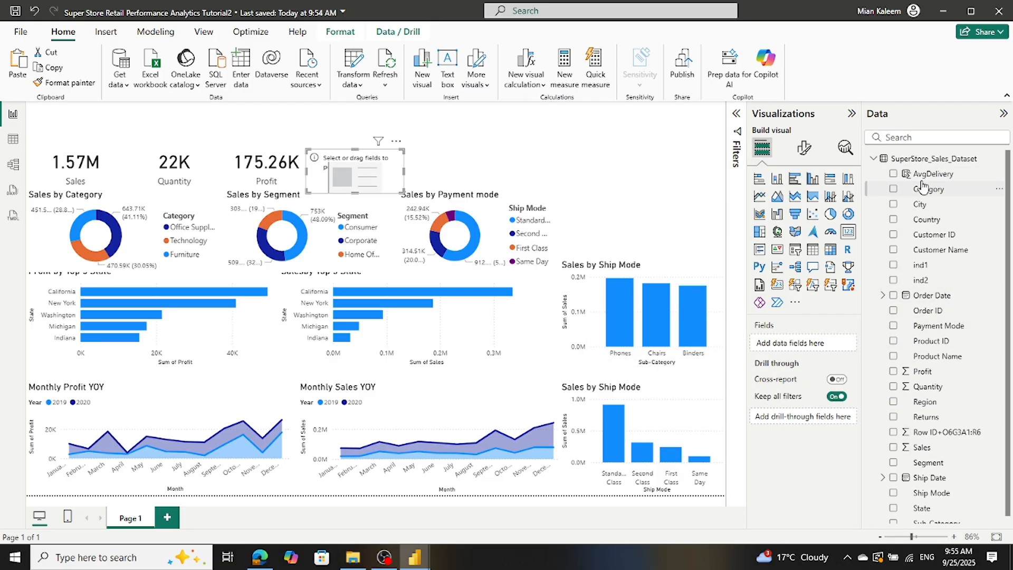
left_click_drag(926, 175, 815, 322)
left_click_drag(811, 345, 815, 344)
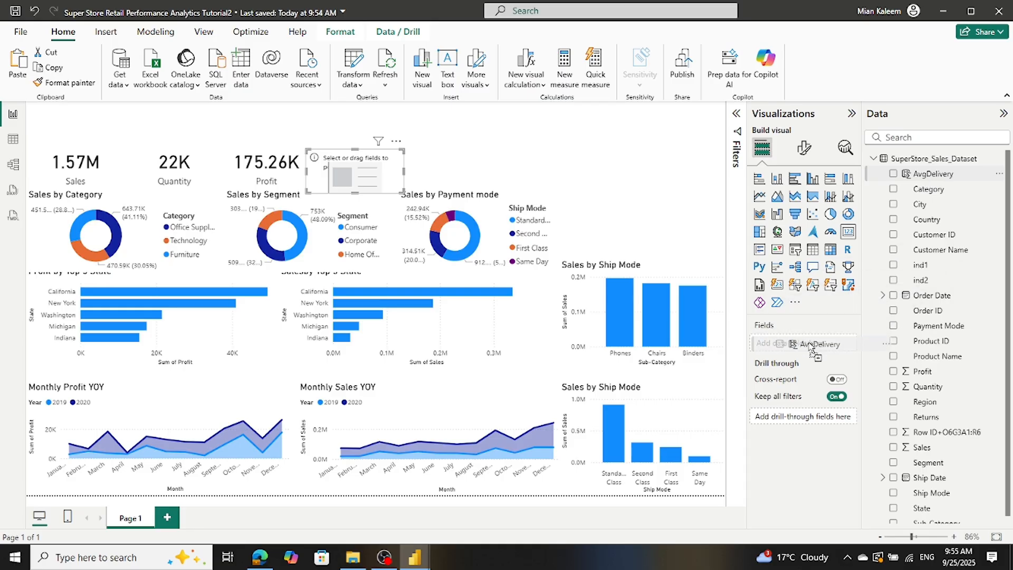
Step: Summarize the fourth card's AvgDelivery field as Average and rename it "Average Delivery" for this visual
left_click(838, 344)
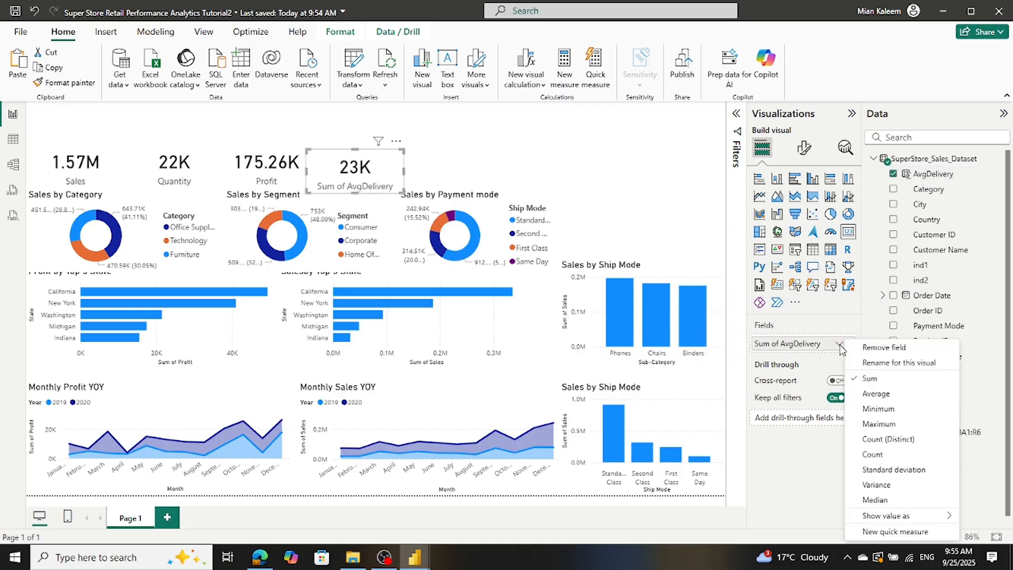
left_click(871, 396)
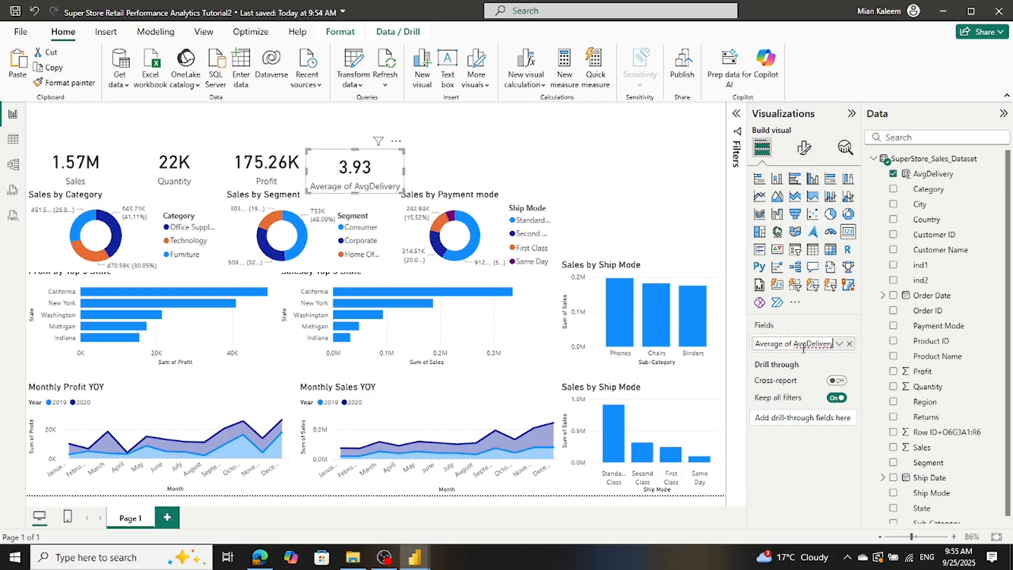
left_click_drag(786, 344, 803, 344)
key("BackSpace")
key("Return")
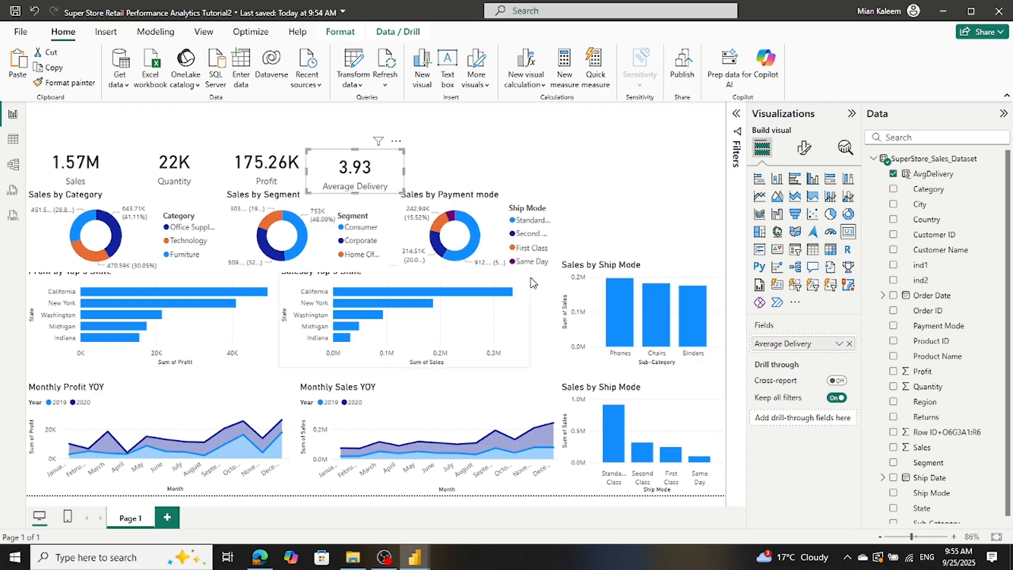
left_click(481, 143)
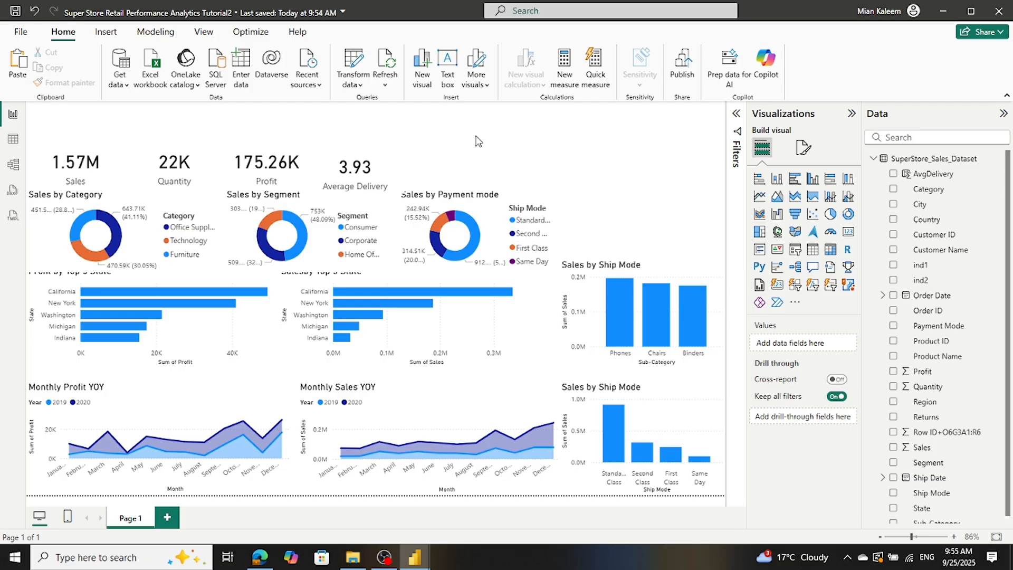
Step: Align the Average Delivery card with the other KPI cards and place a copy directly beside it
left_click_drag(363, 167, 360, 156)
left_click(452, 162)
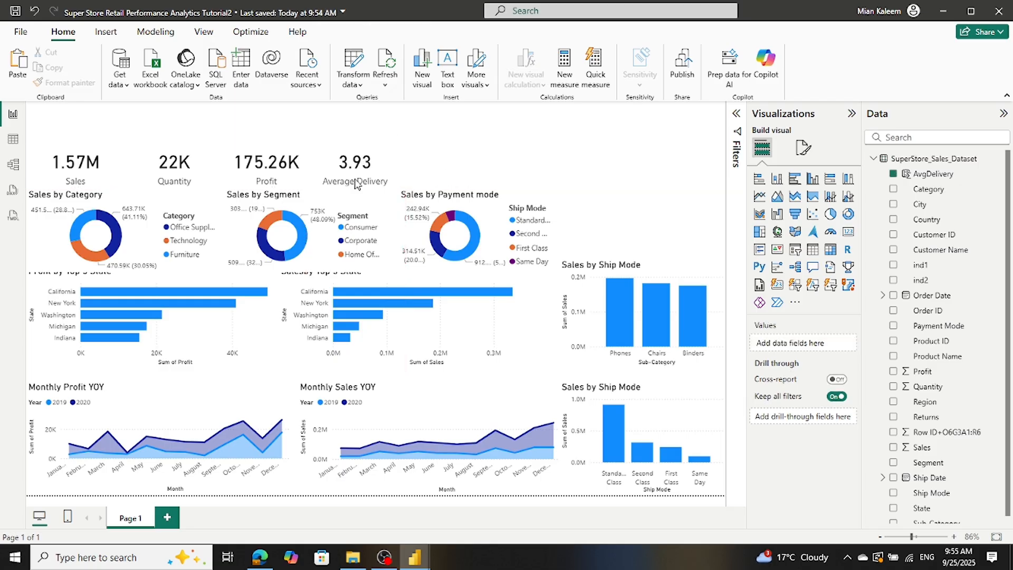
left_click(369, 161)
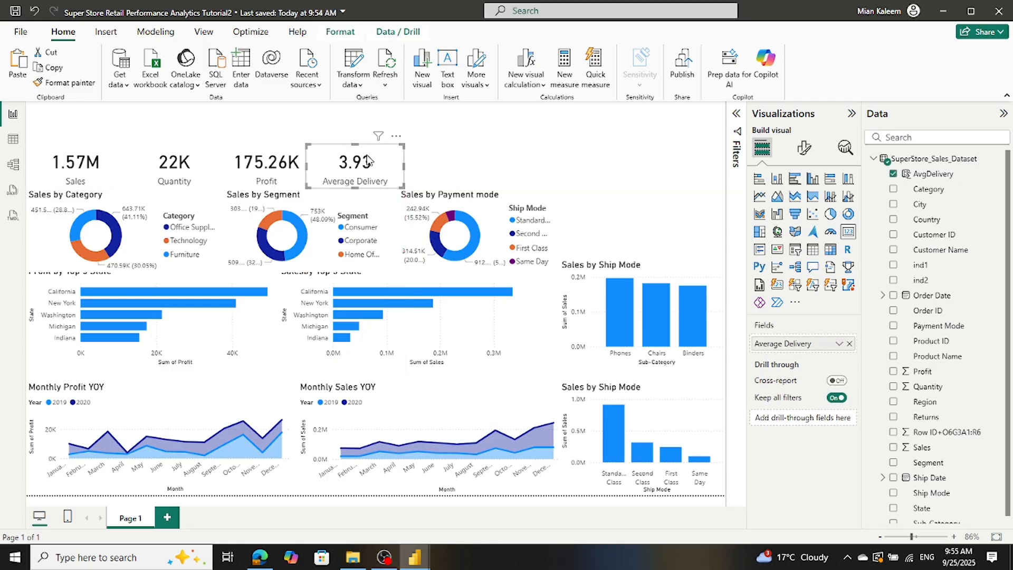
key("ctrl+v")
left_click_drag(367, 159, 451, 151)
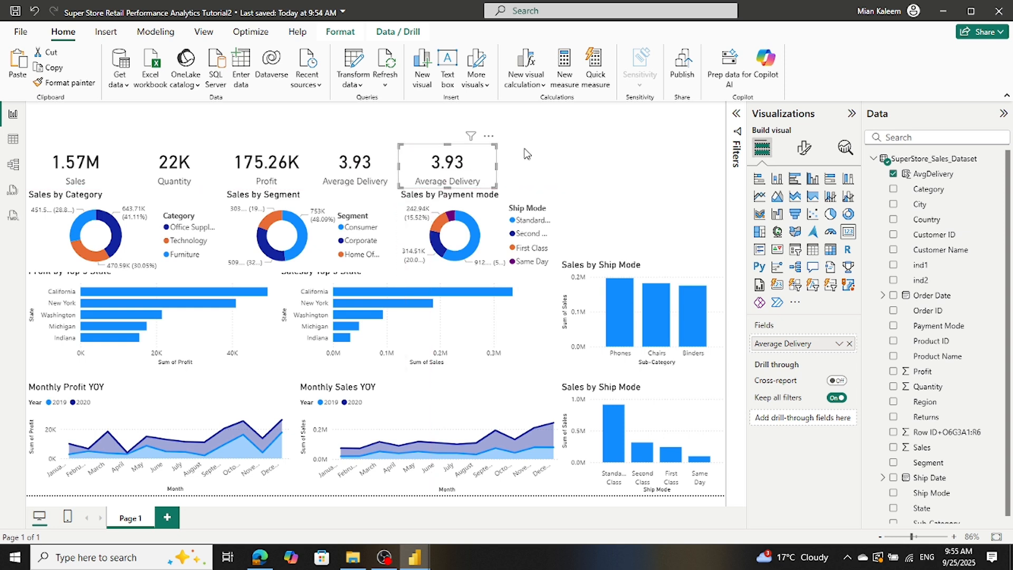
Step: Replace the fifth card's field with City, summarized as Count (Distinct)
left_click(849, 343)
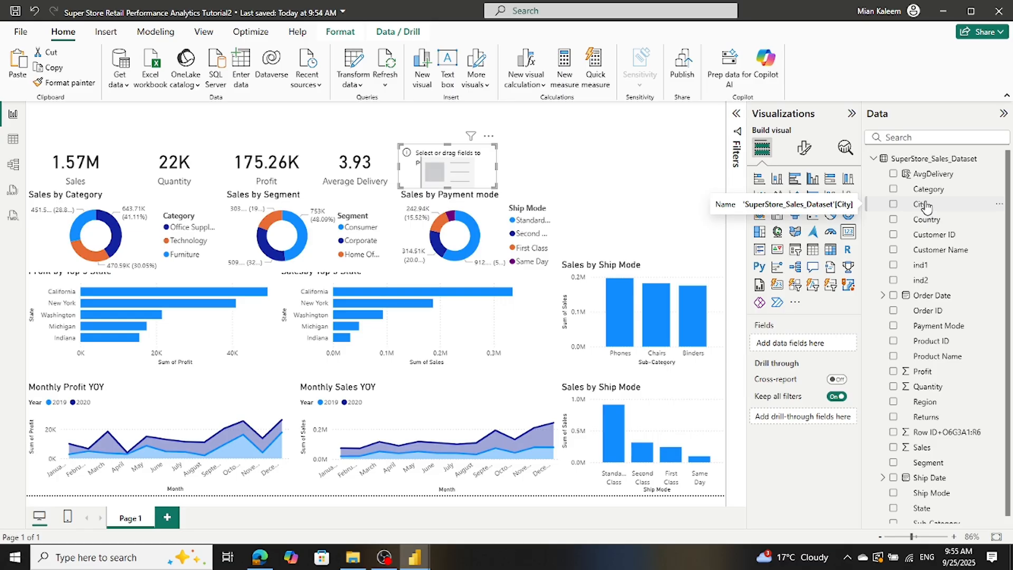
left_click_drag(924, 205, 811, 344)
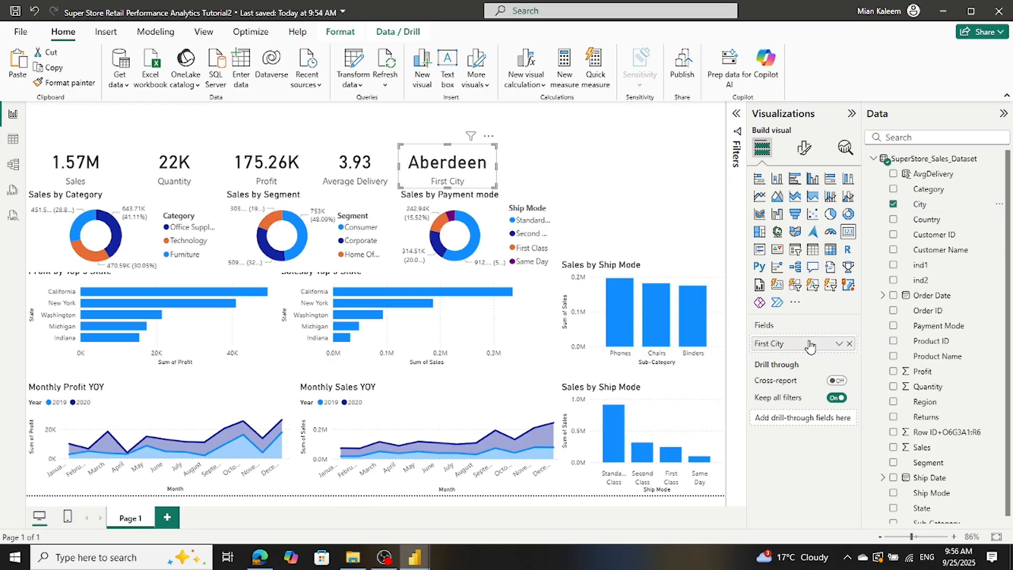
left_click(840, 344)
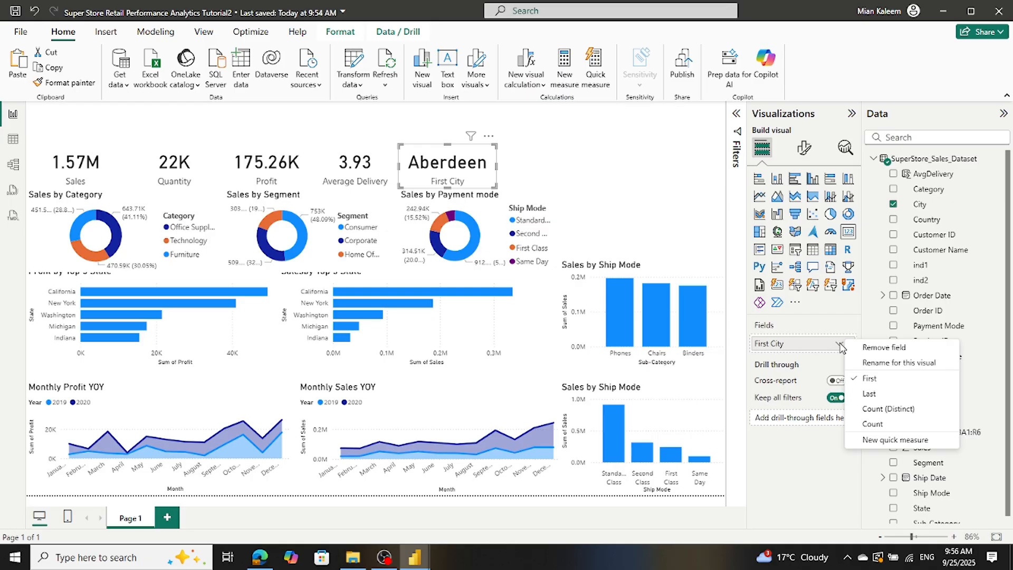
left_click(879, 409)
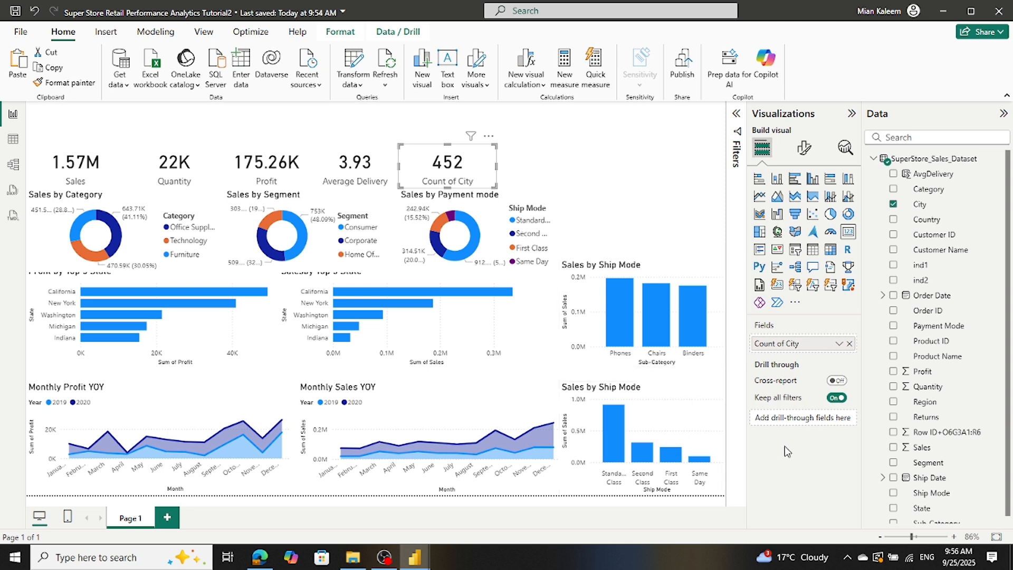
Step: Rename the fifth card's City field to "Total Cities" for this visual
double_click(784, 347)
left_click_drag(787, 344, 755, 344)
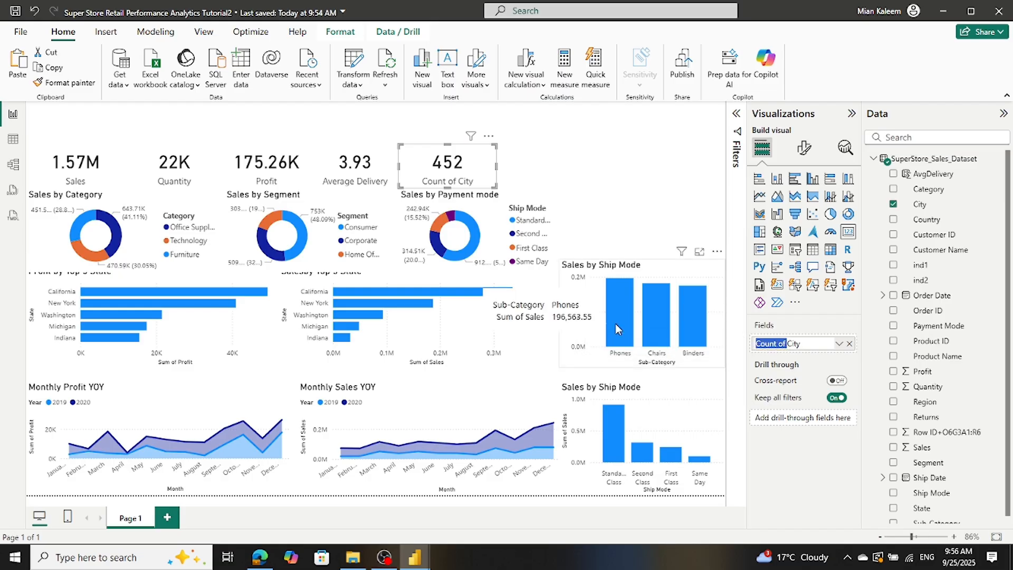
type("Total")
key("Return")
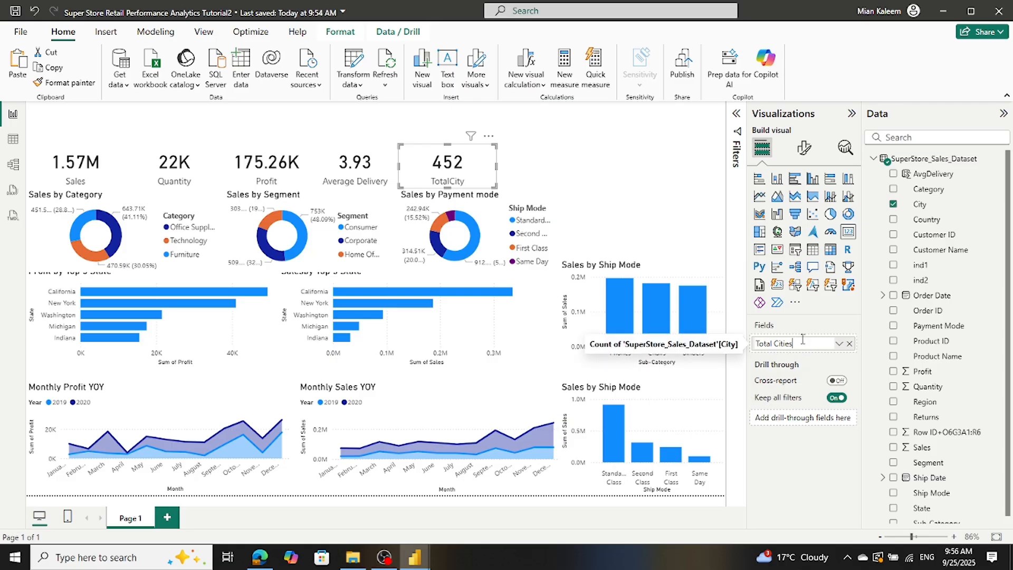
key("Return")
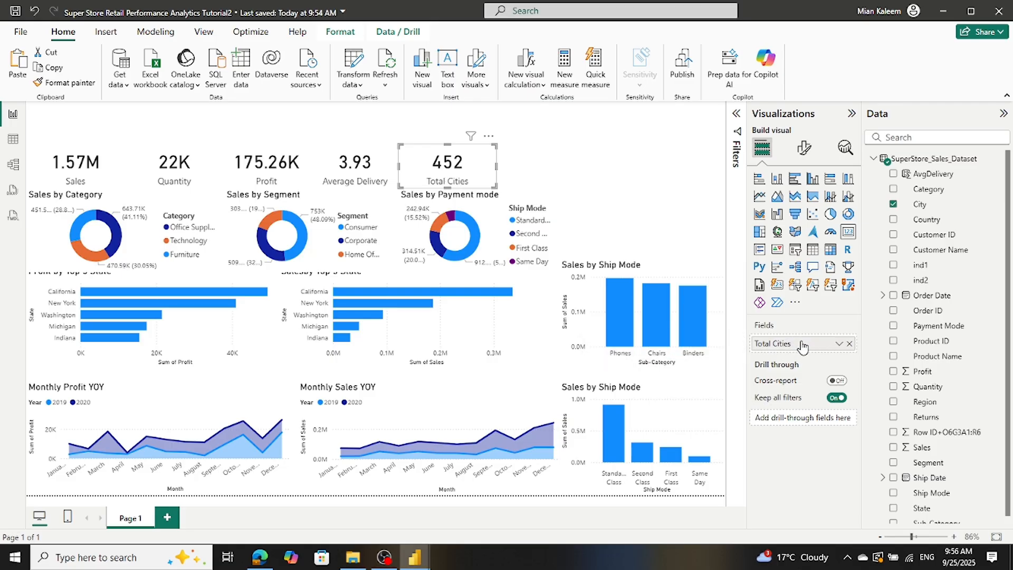
double_click(532, 178)
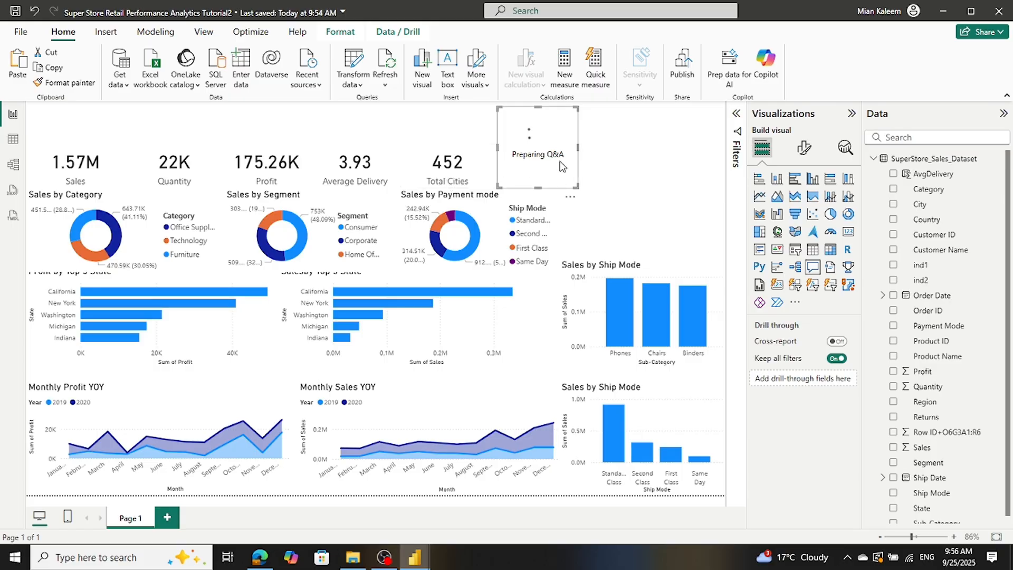
key("Delete")
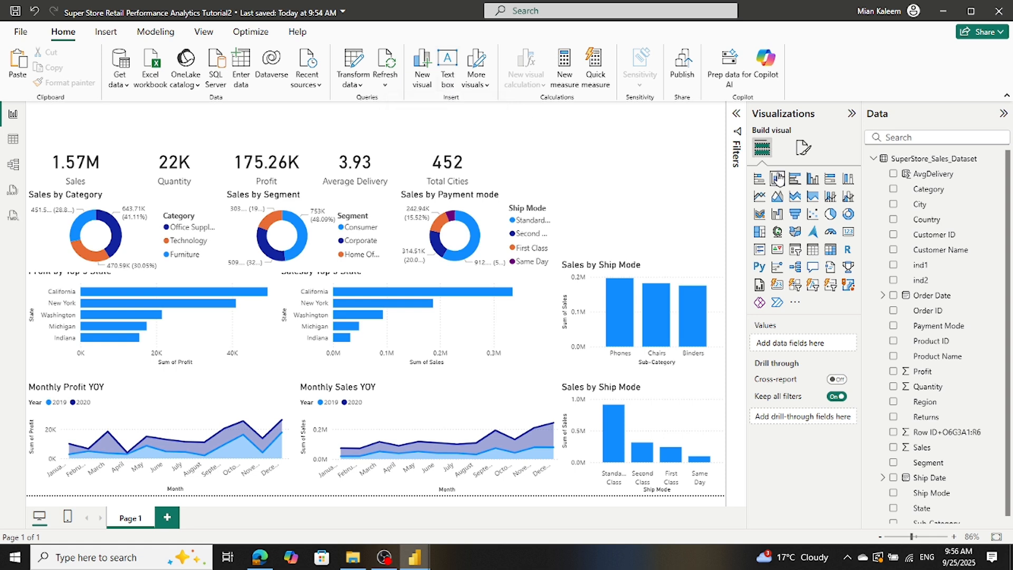
left_click(34, 16)
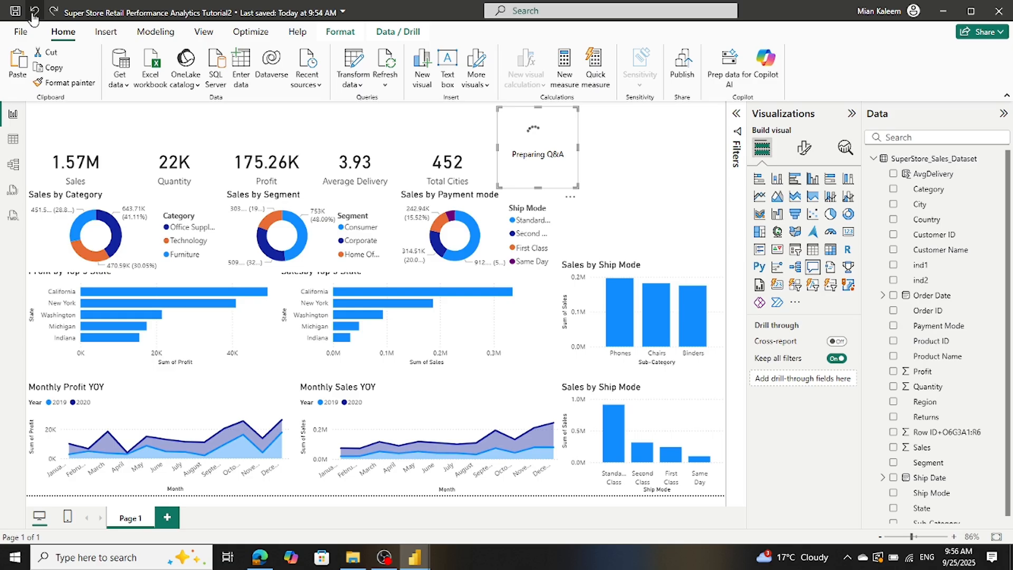
left_click(34, 16)
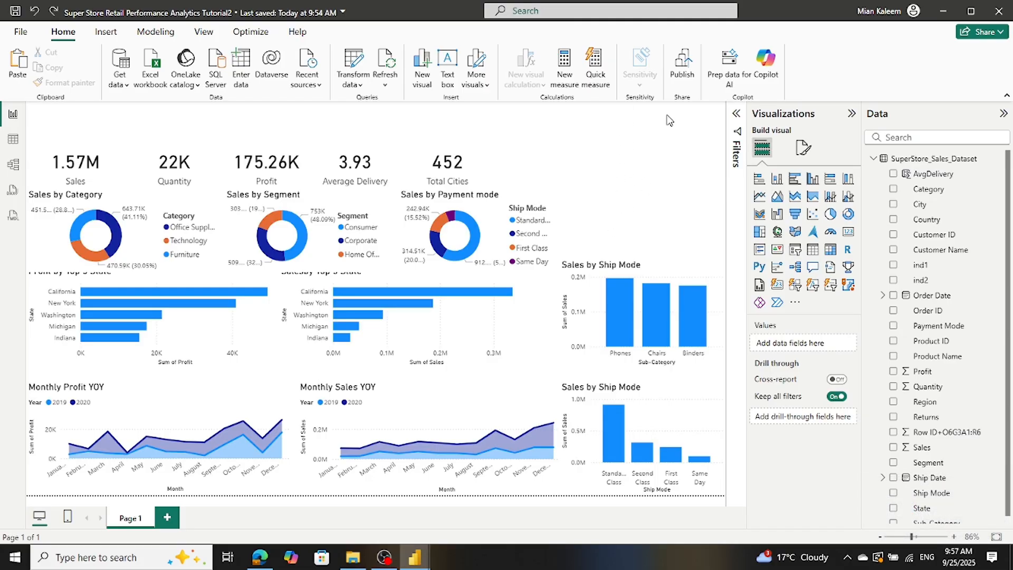
left_click(34, 16)
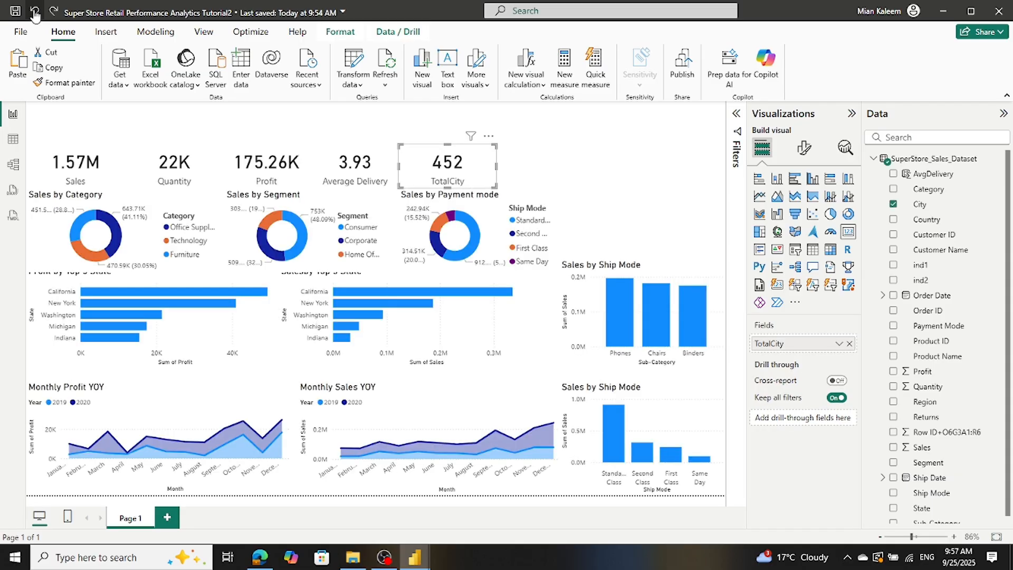
left_click(35, 16)
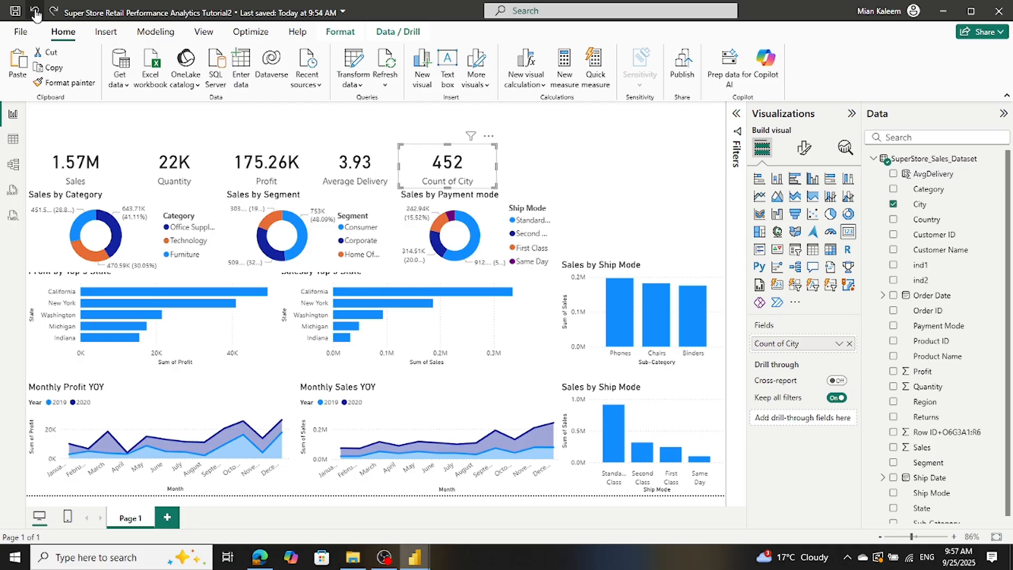
left_click(34, 16)
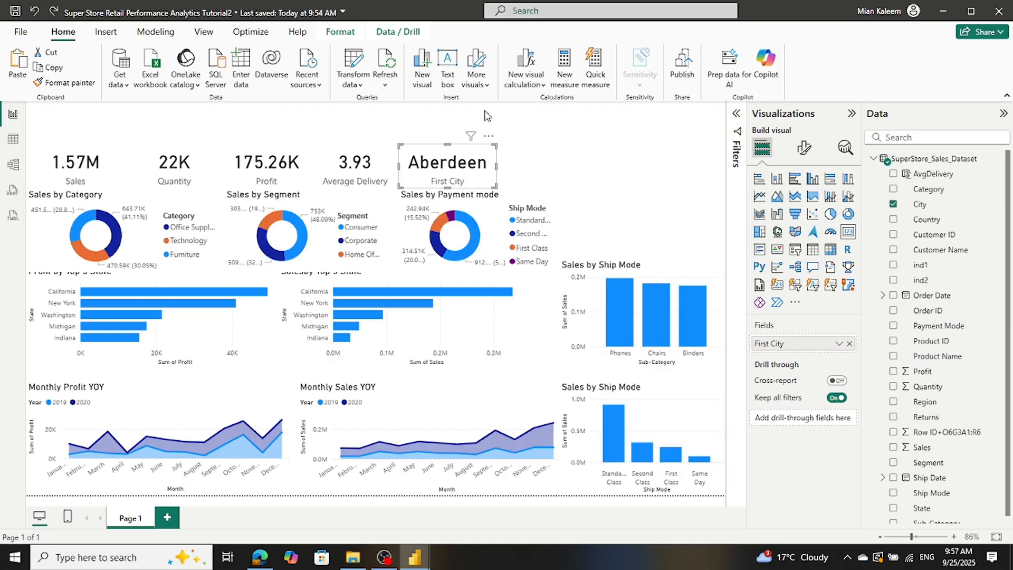
left_click(37, 11)
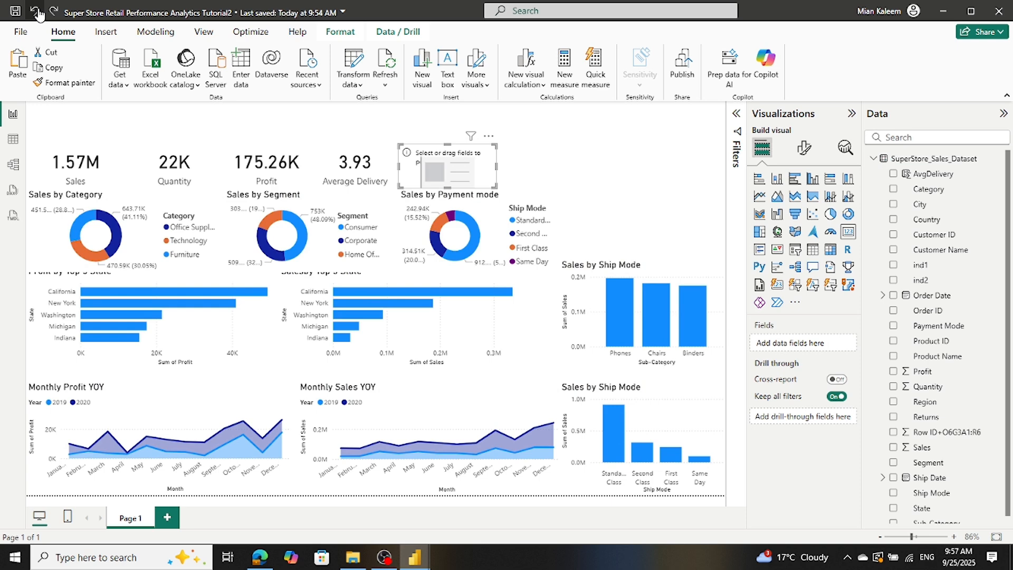
left_click(52, 13)
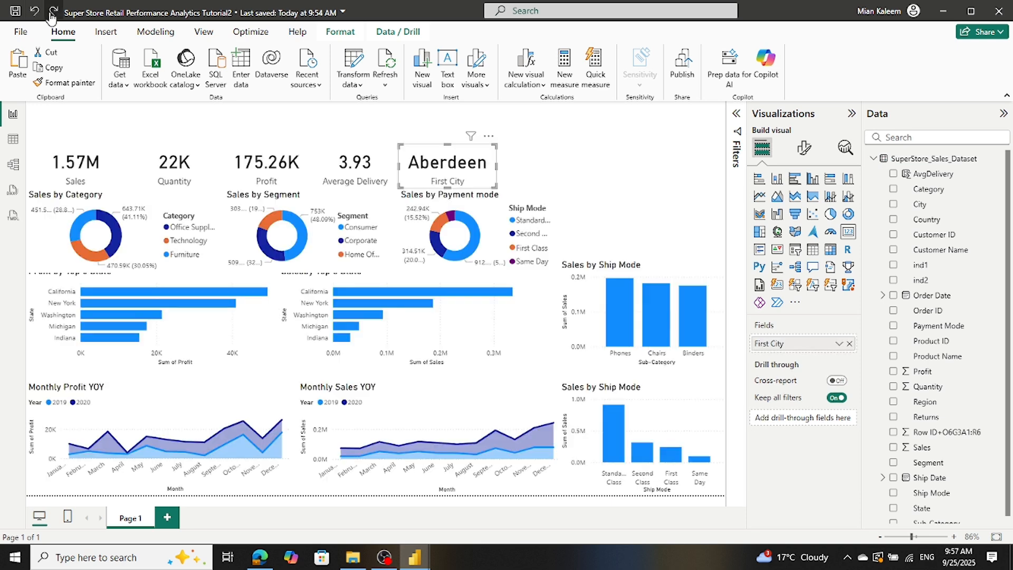
left_click(51, 15)
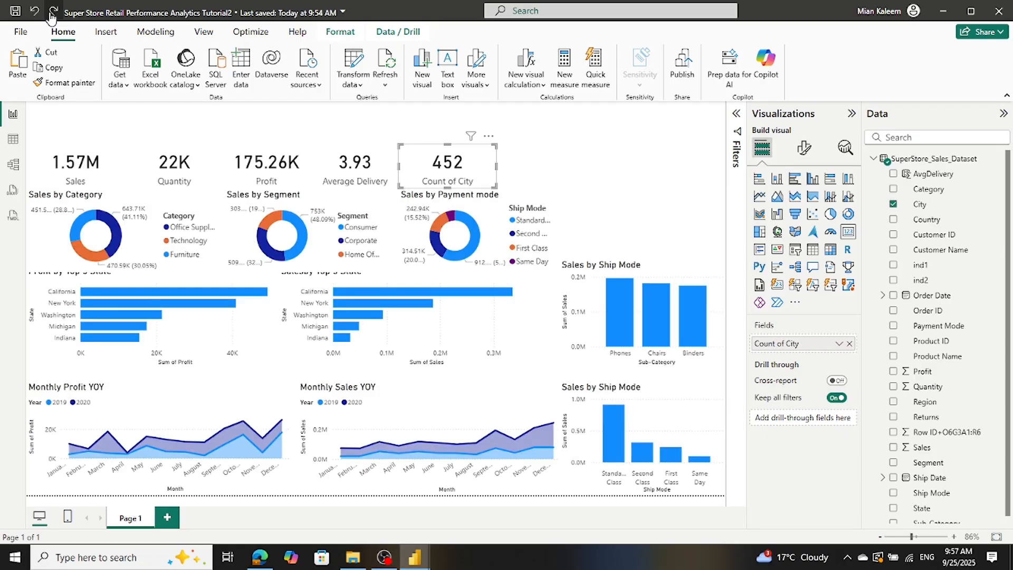
left_click(52, 13)
left_click(51, 13)
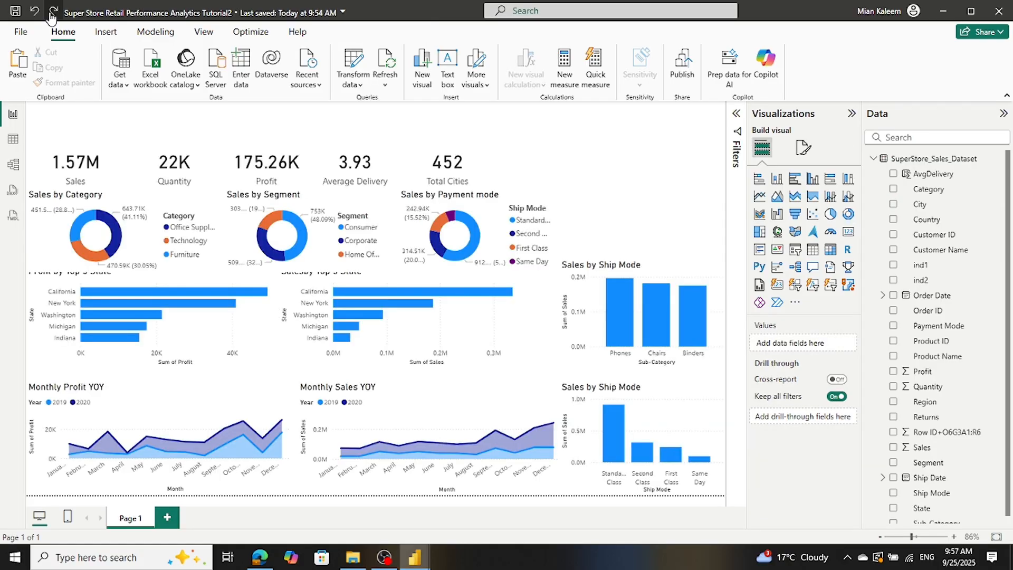
Step: Insert a map plotting State, stretched to fill the space above the sub-category chart, and upgrade it to the newer map visual
left_click(777, 232)
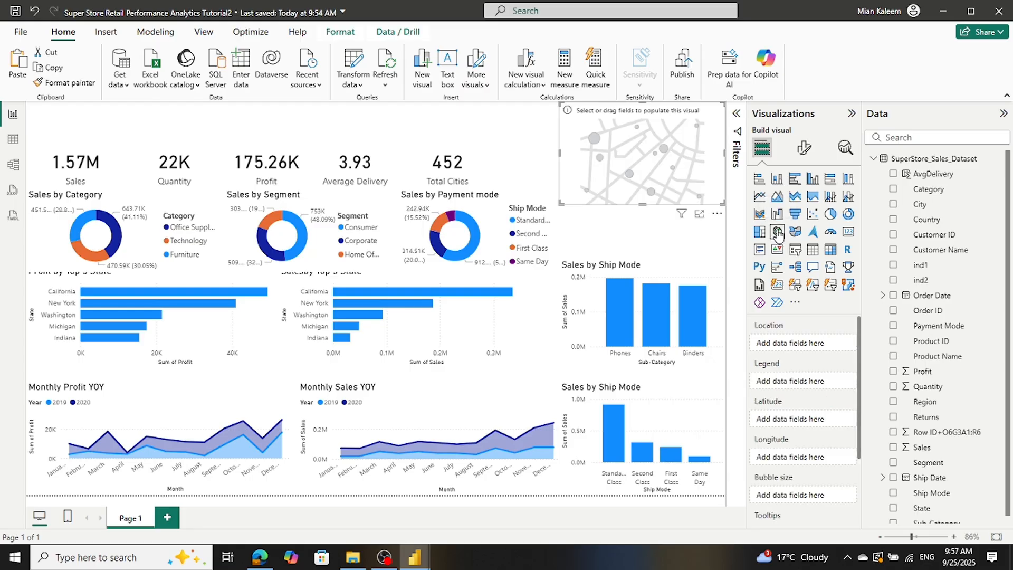
left_click_drag(643, 205, 649, 258)
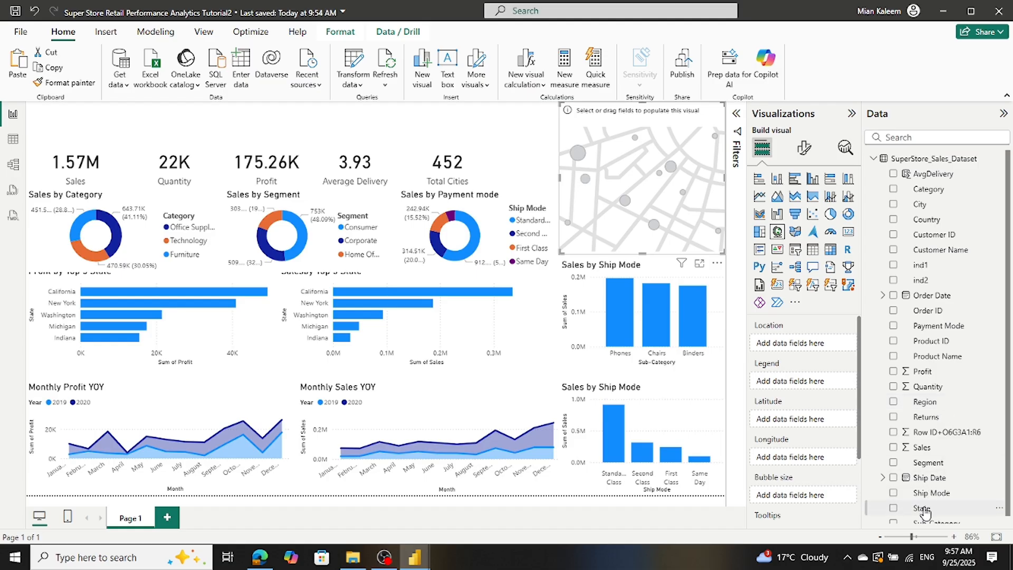
left_click_drag(923, 509, 657, 176)
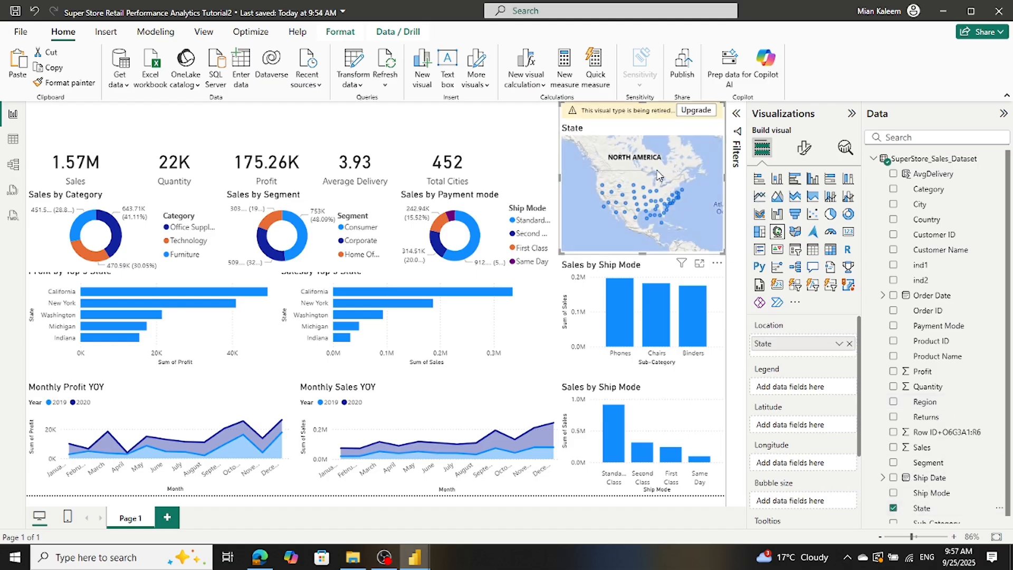
left_click(706, 113)
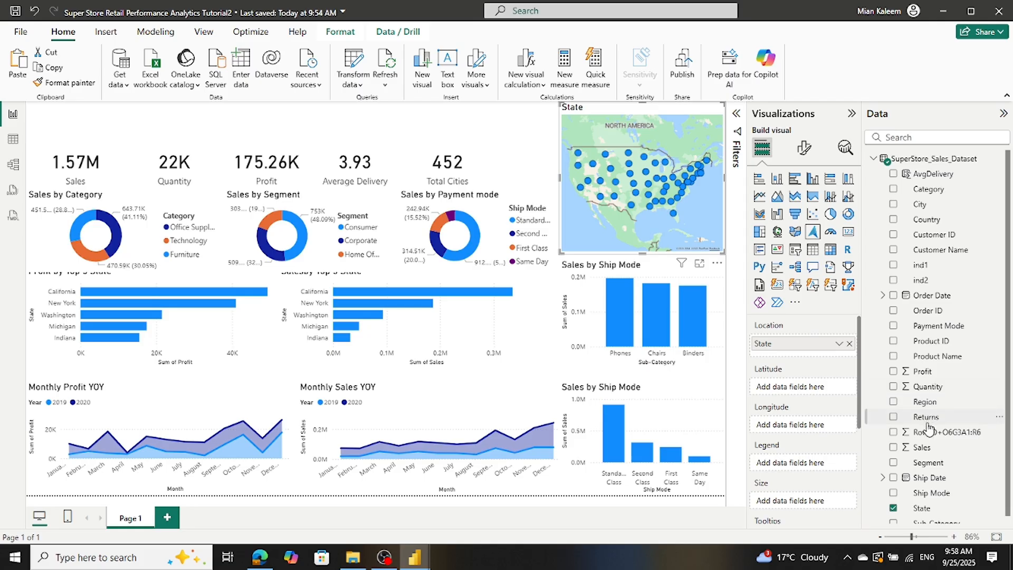
Step: Size the state map's bubbles by Sales and rename that field "Sales" for this visual
left_click_drag(921, 448, 810, 501)
scroll(809, 448, "down", 3)
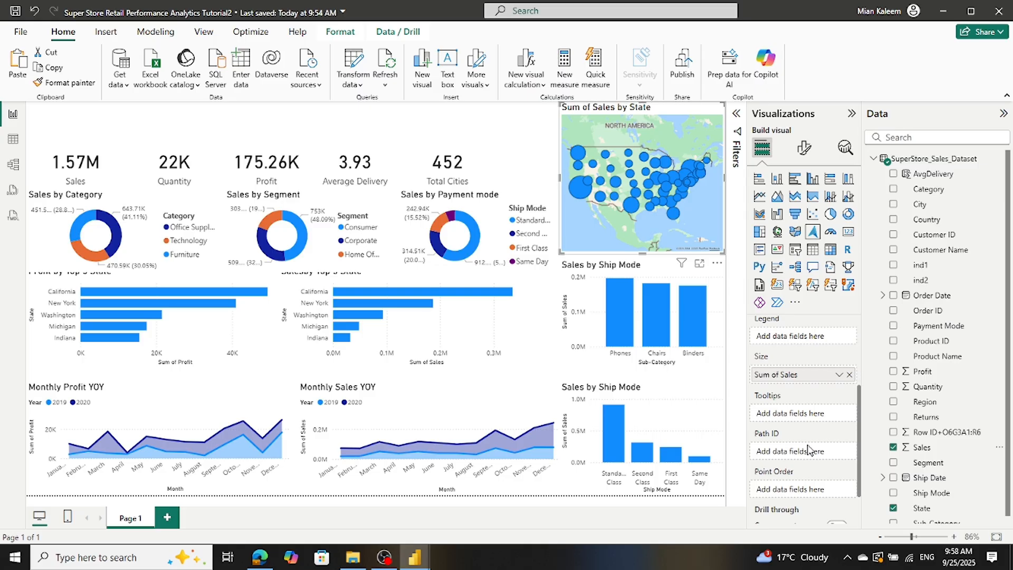
double_click(785, 375)
left_click_drag(783, 373, 704, 369)
key("BackSpace")
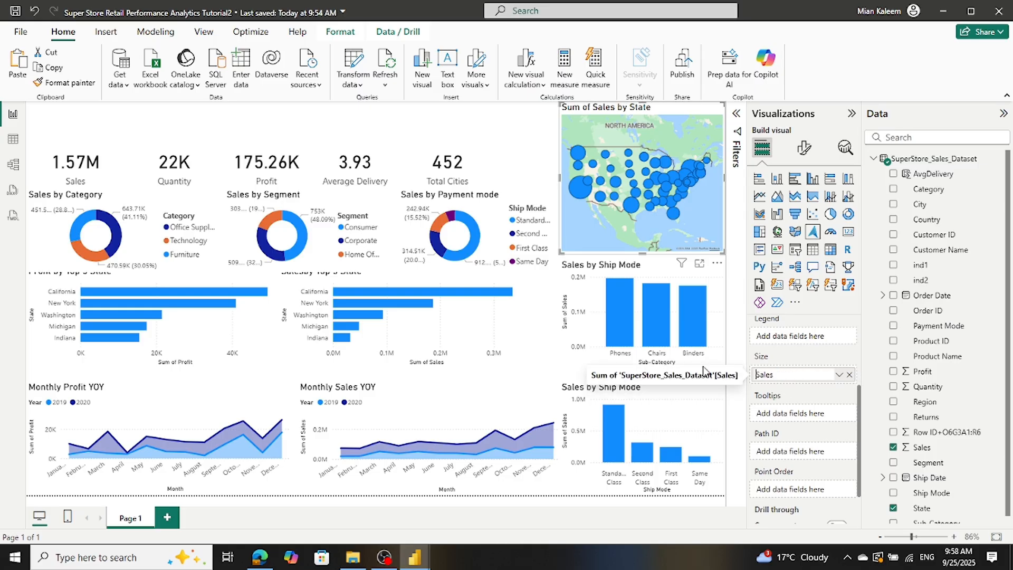
left_click(816, 416)
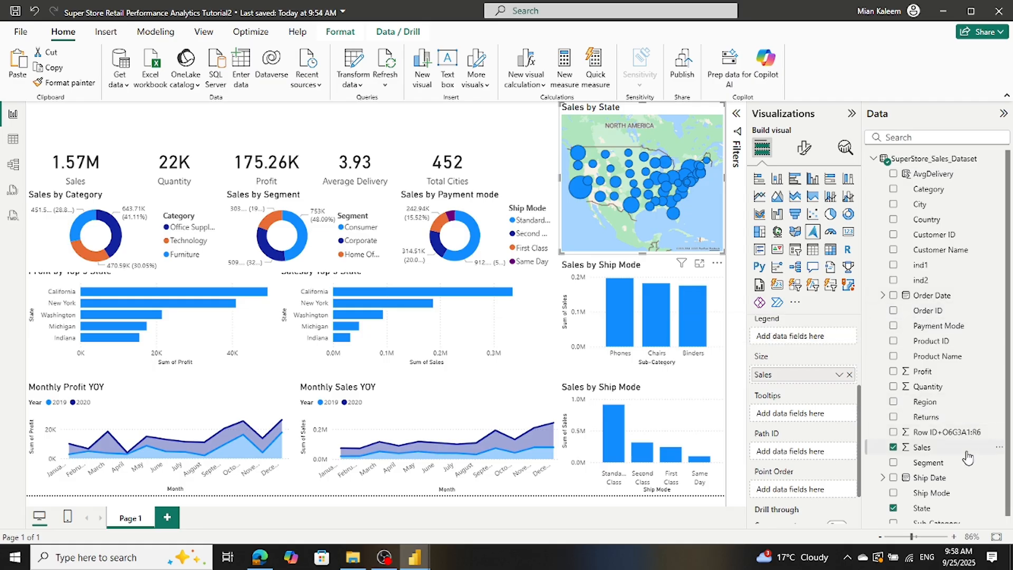
Step: Add Profit to the state map's tooltips and rename that field "Profit" for this visual
left_click_drag(923, 371, 818, 415)
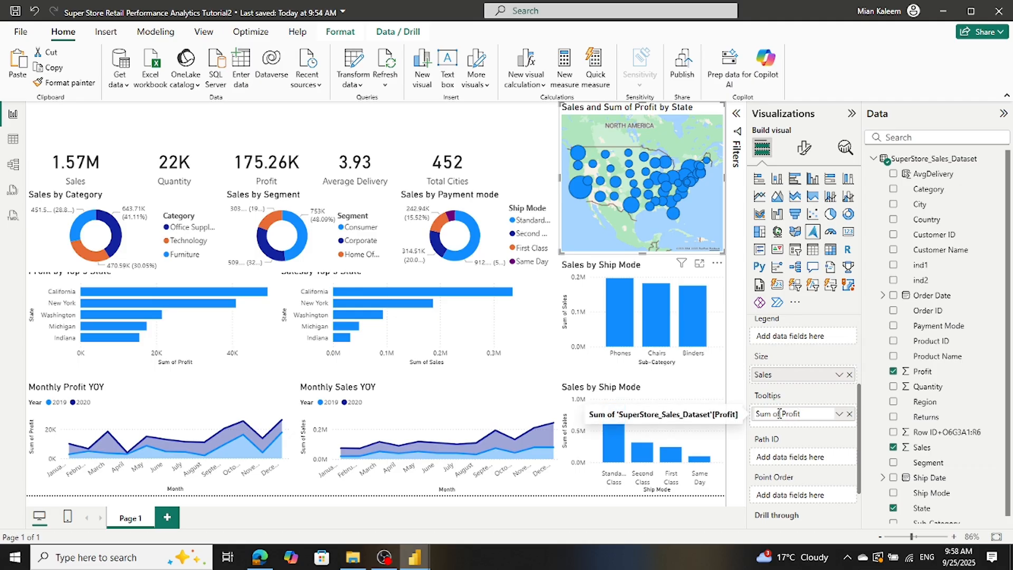
left_click_drag(782, 414, 703, 415)
key("BackSpace")
key("Return")
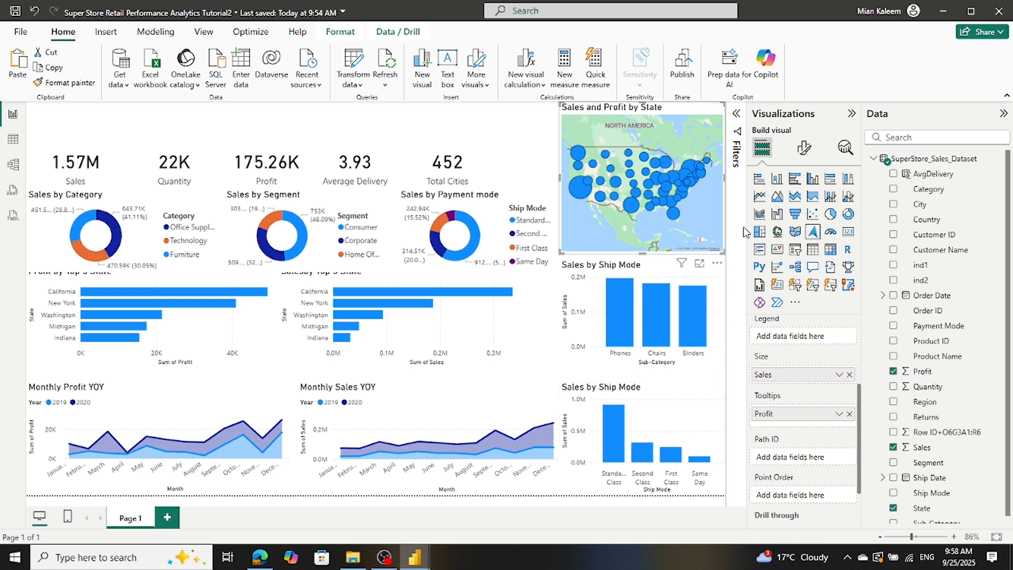
mouse_move(584, 198)
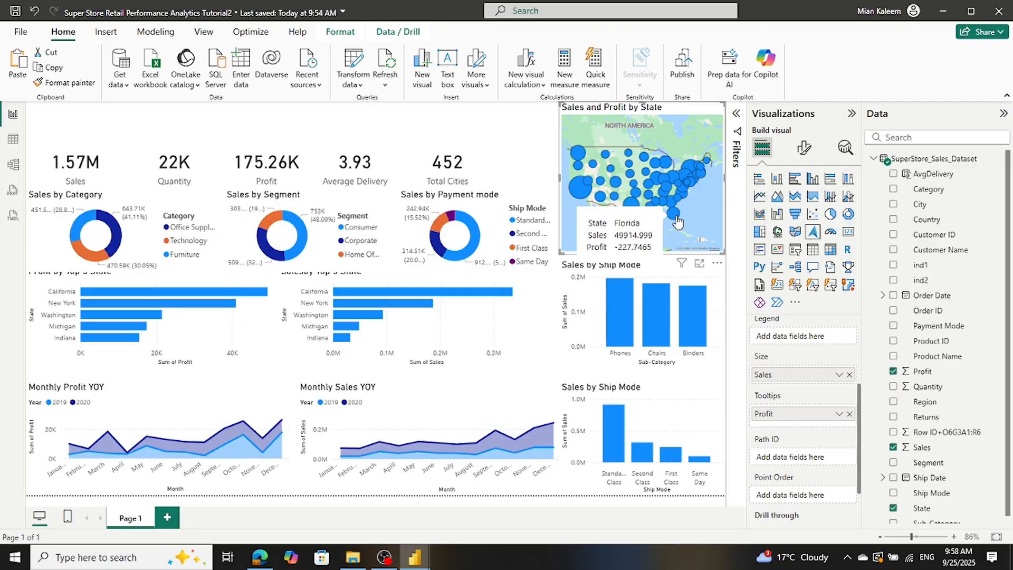
Step: Save the report
left_click(15, 11)
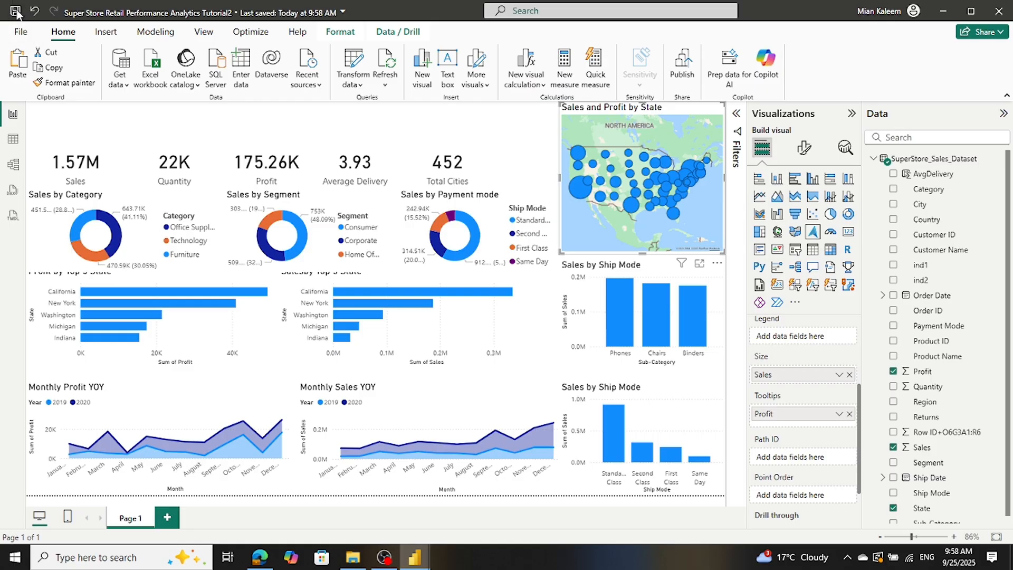
left_click(21, 31)
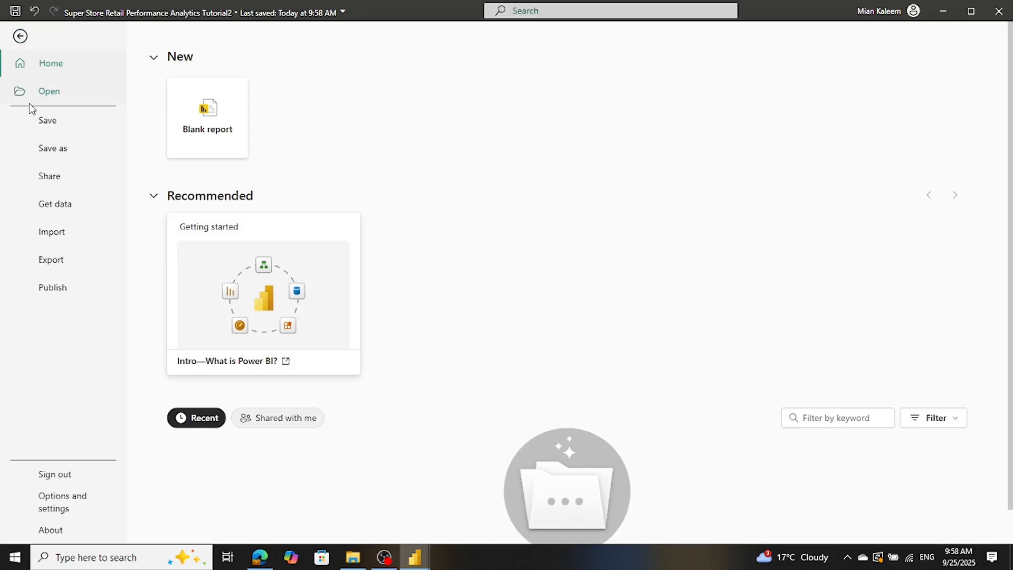
left_click(38, 118)
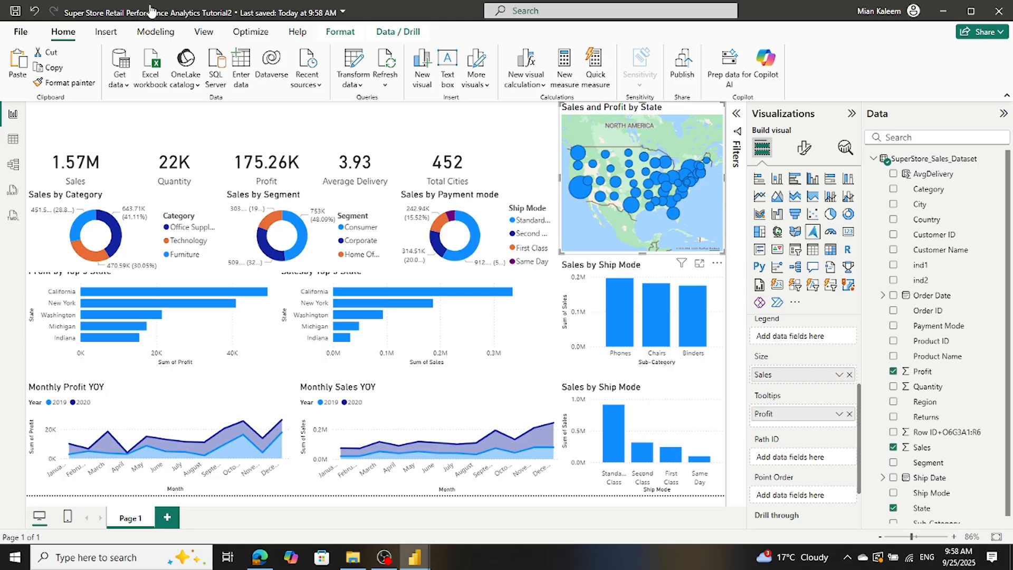
Step: Insert a slicer for Region, shrunk to fit the empty space above the Total Cities card beside the map
left_click(795, 251)
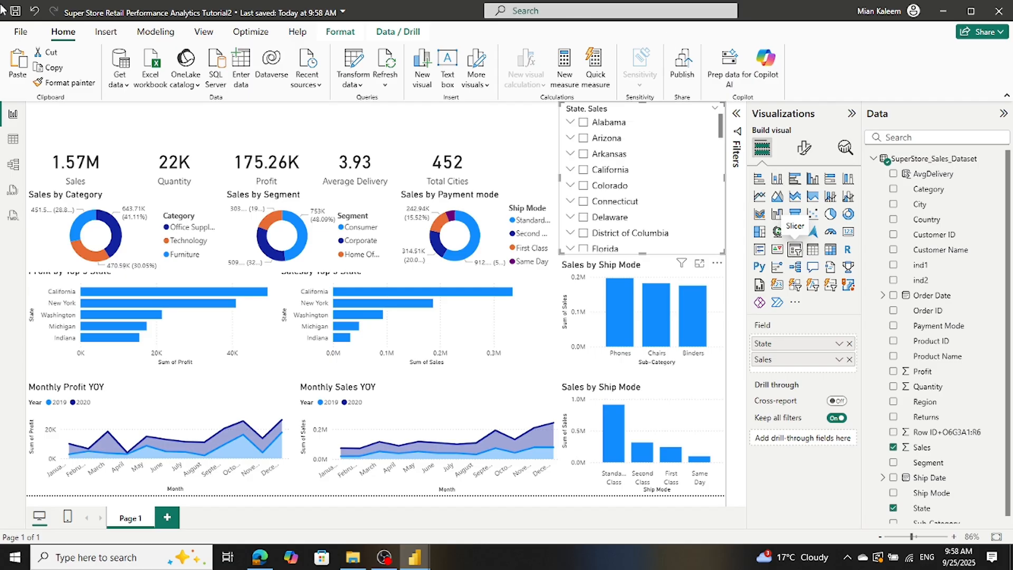
left_click(40, 15)
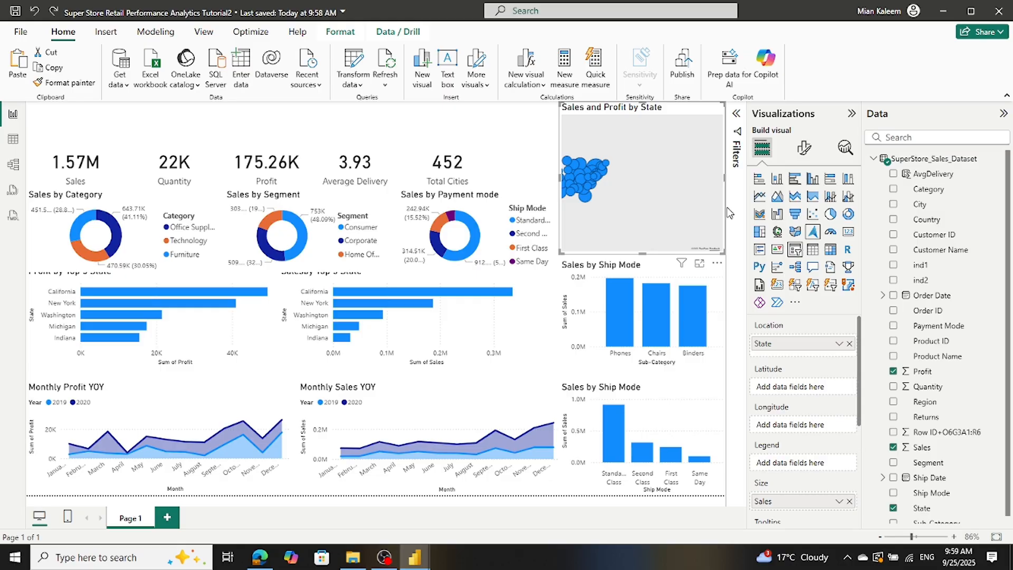
left_click(489, 123)
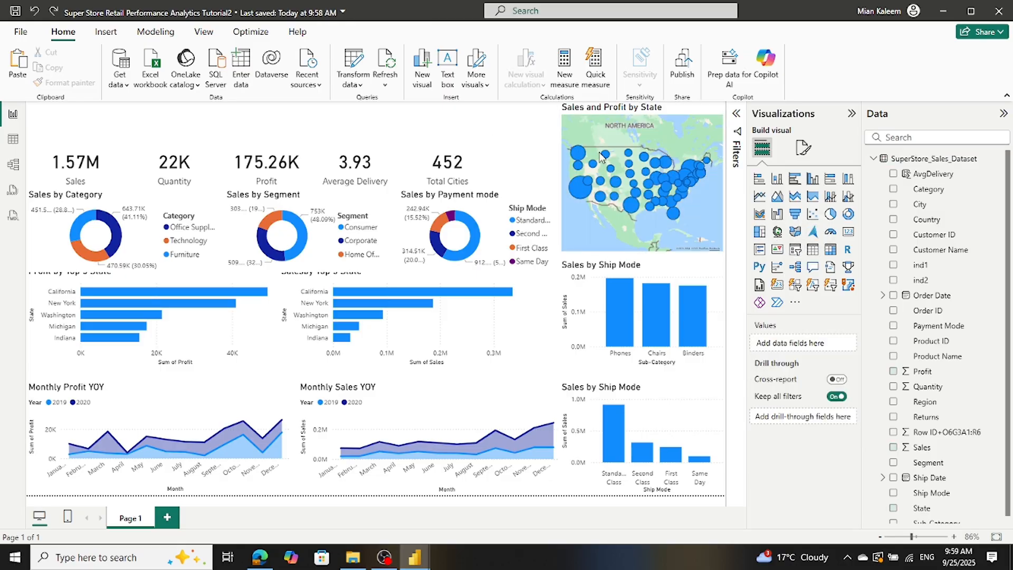
left_click(801, 254)
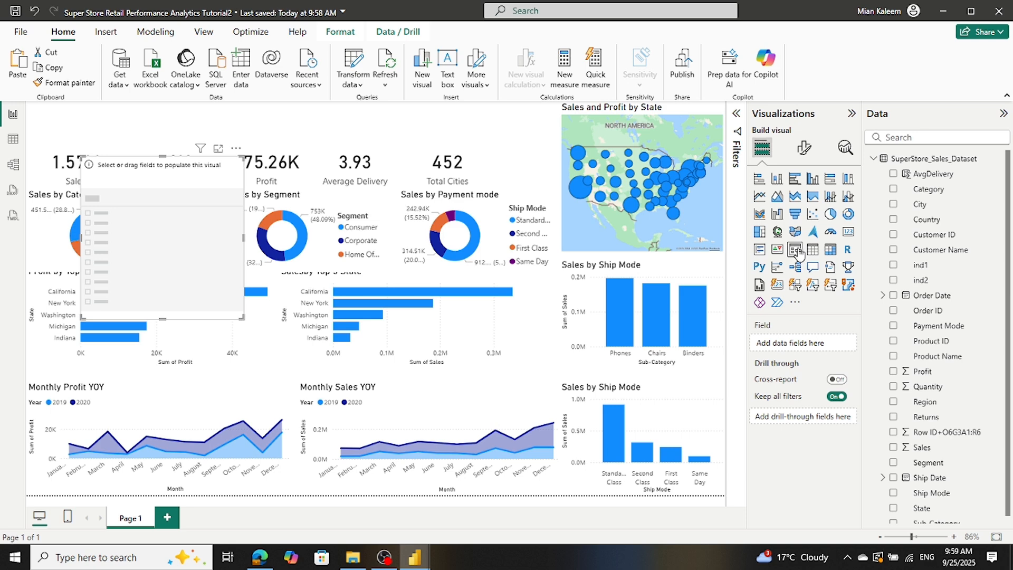
left_click_drag(175, 236, 354, 185)
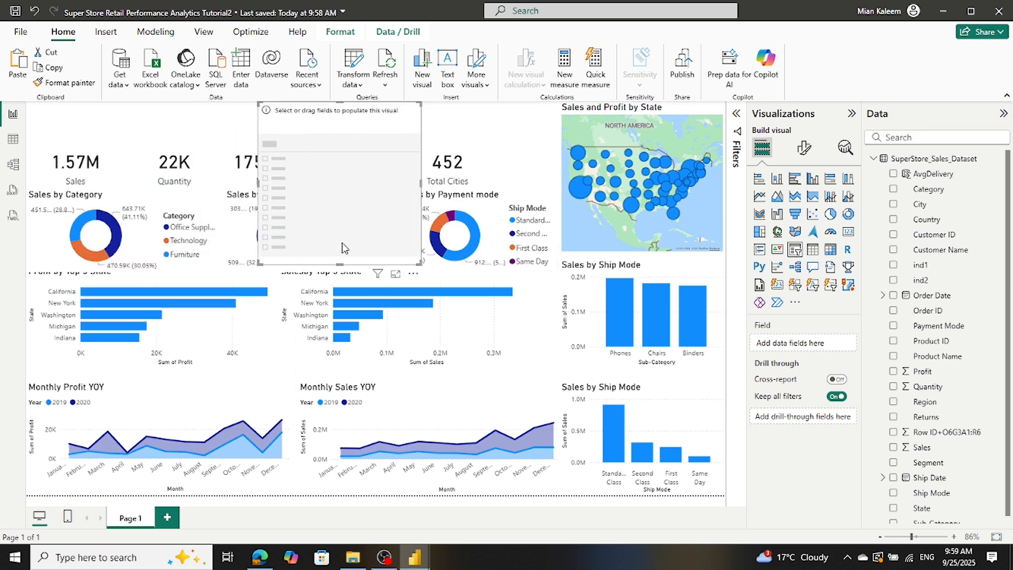
left_click_drag(338, 268, 518, 124)
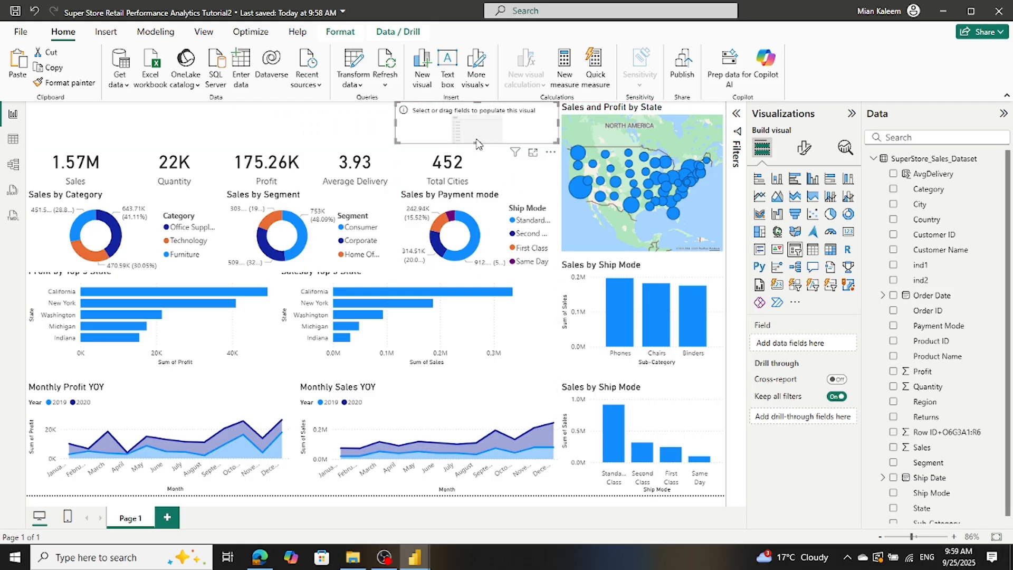
scroll(945, 304, "down", 1)
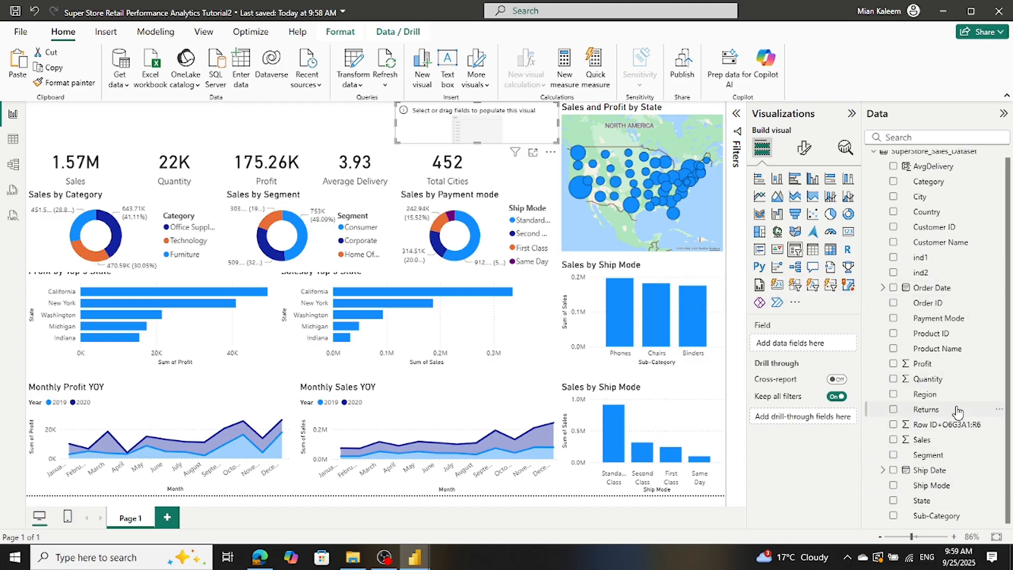
left_click_drag(928, 394, 818, 347)
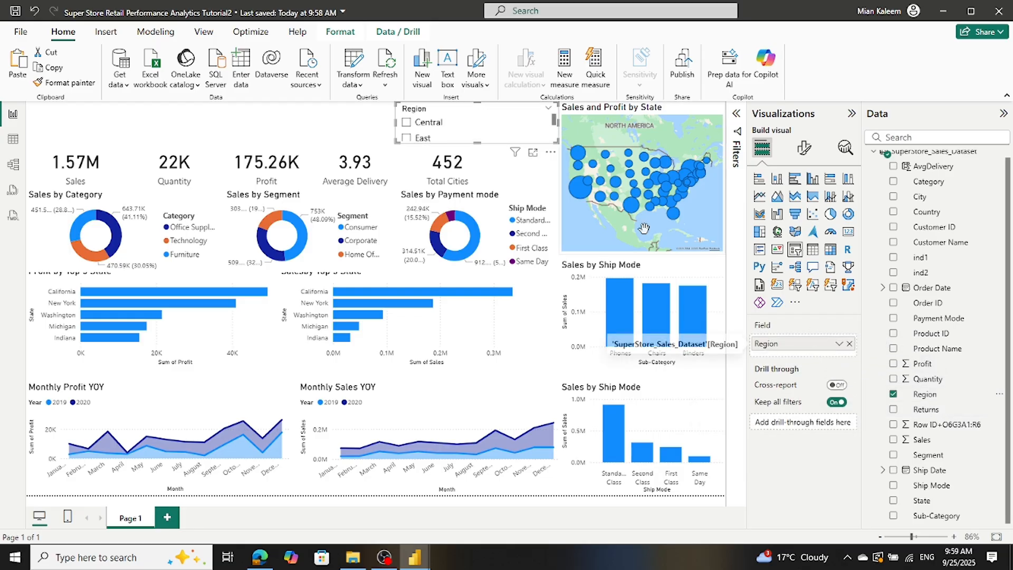
Step: Set the Region slicer's style to Tile and save the report
left_click(804, 147)
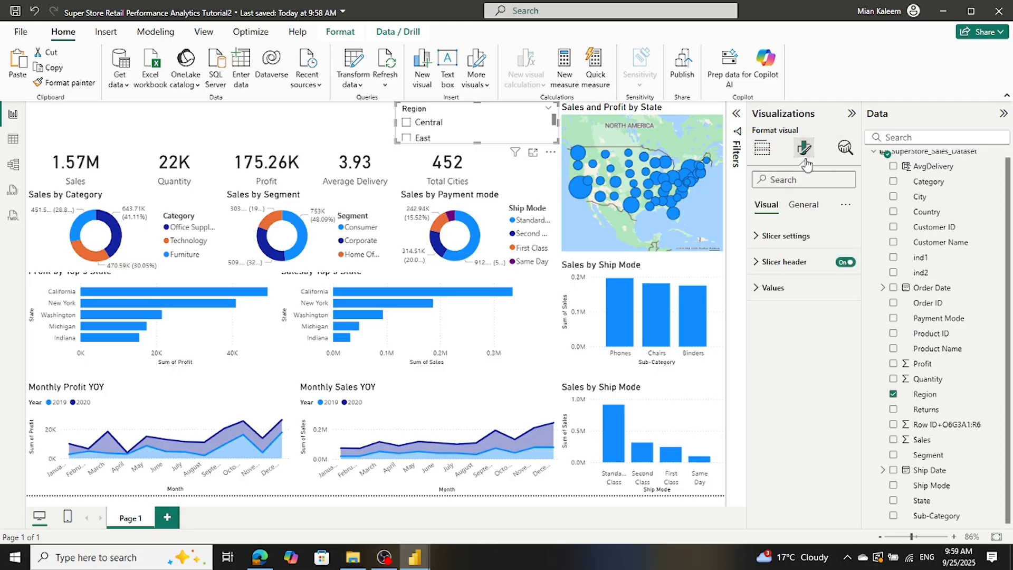
left_click(760, 240)
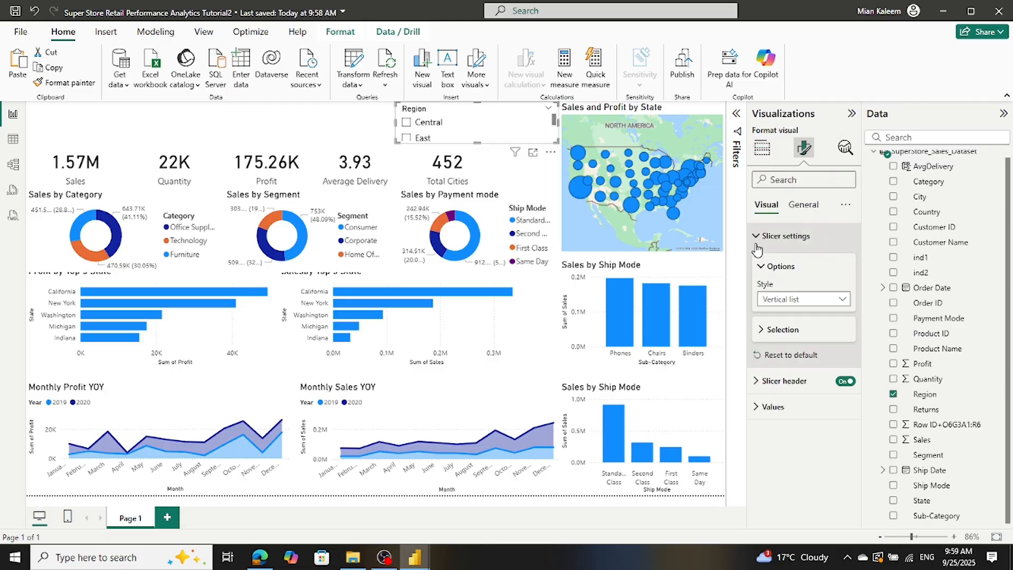
left_click(843, 300)
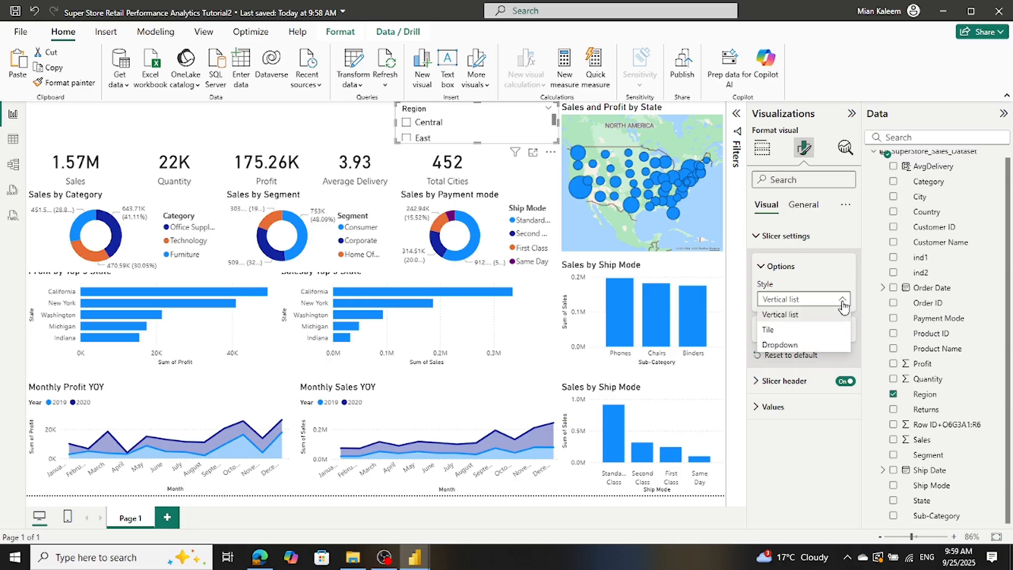
left_click(798, 334)
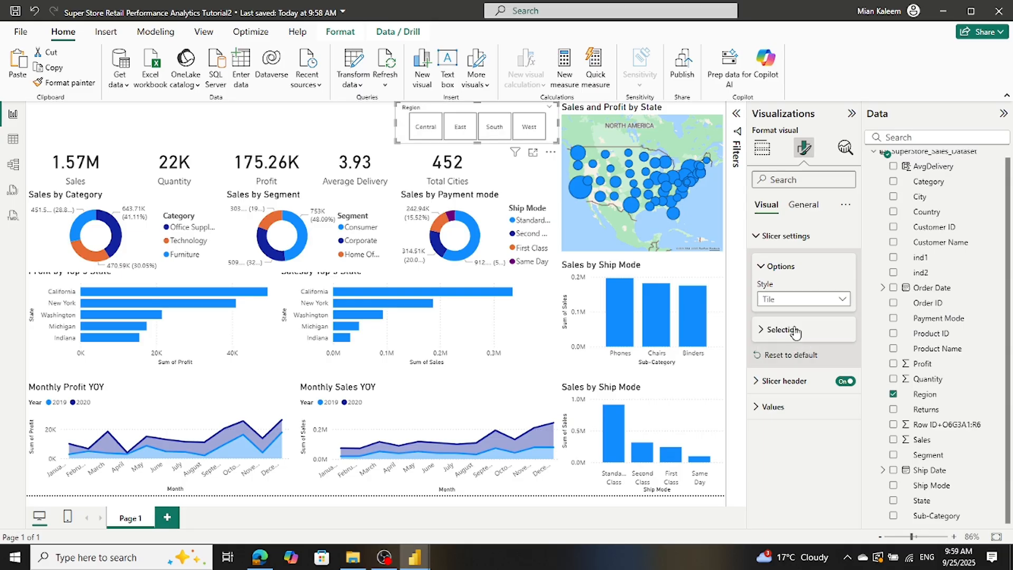
left_click(339, 138)
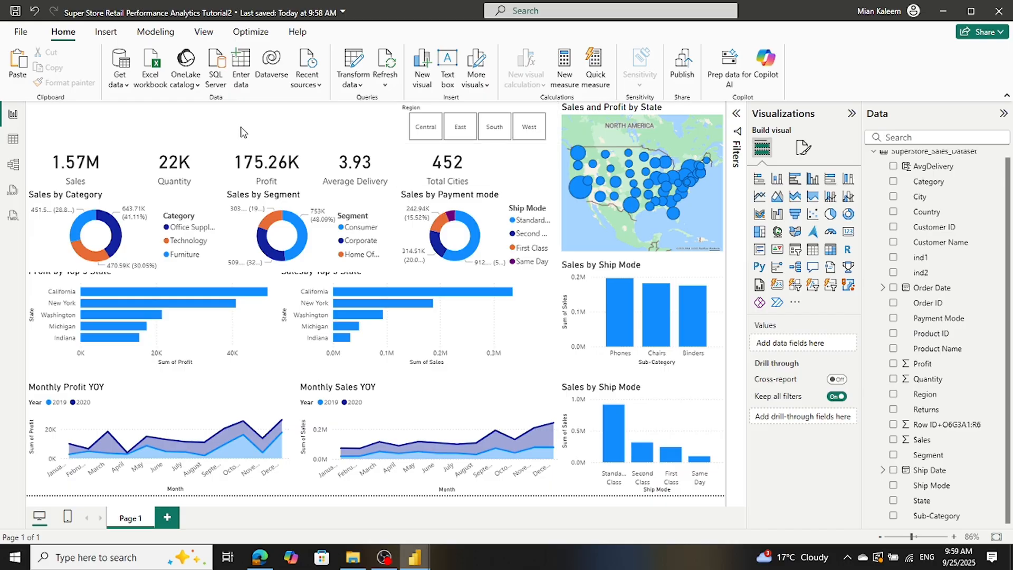
left_click(15, 10)
Step: Insert a text box reading "Superstore Retail Performance Analysis" and reduce its height to a single line
left_click(446, 71)
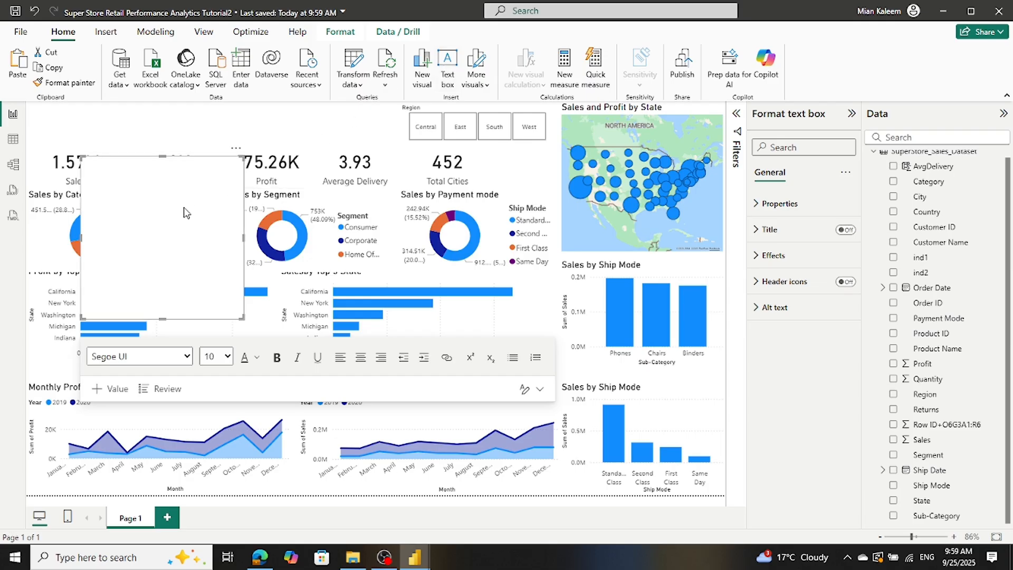
left_click(145, 231)
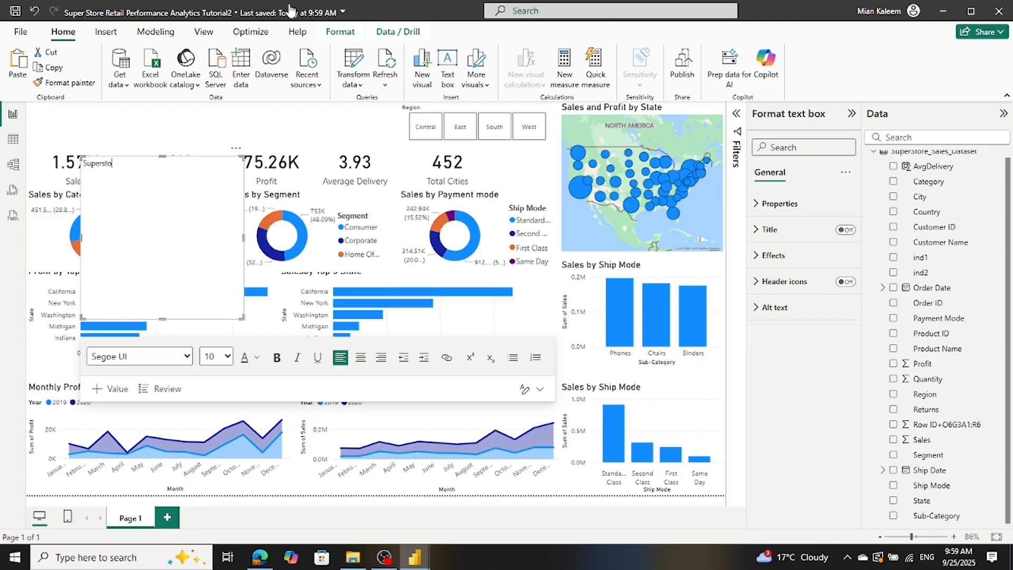
type("tail Performance Analysis")
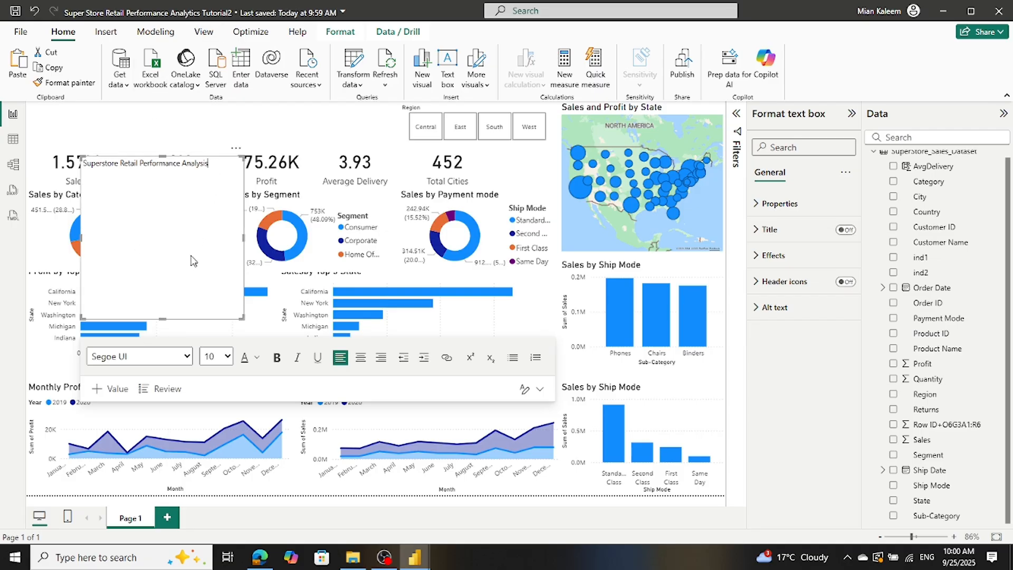
left_click_drag(171, 318, 171, 176)
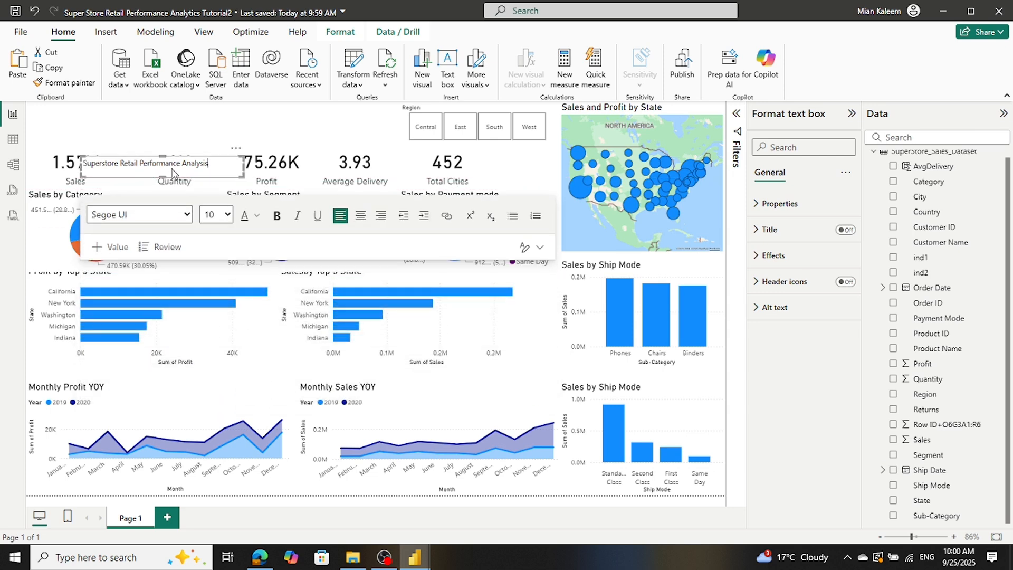
Step: Set the title text's font size to 20
triple_click(214, 167)
left_click(216, 215)
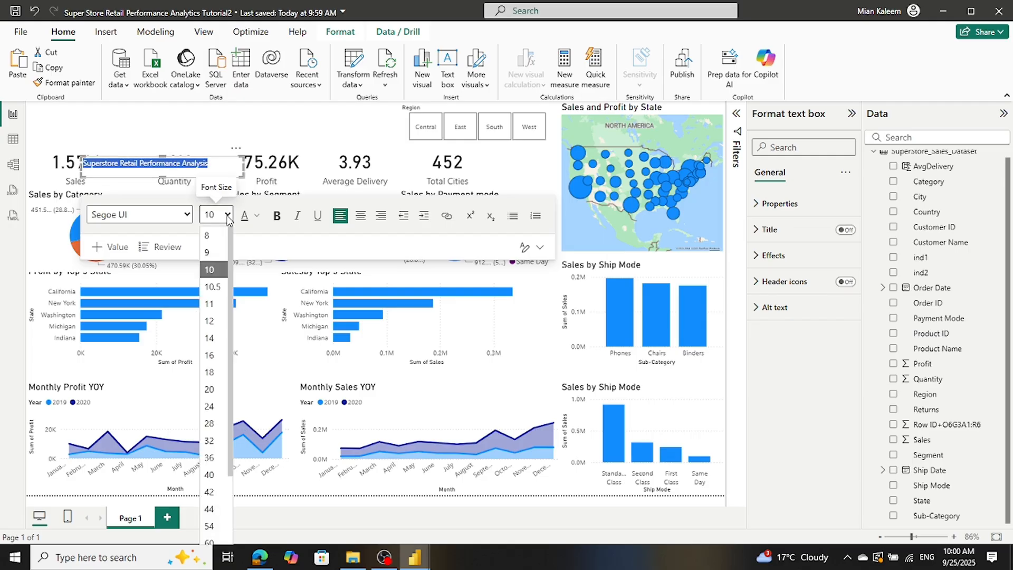
left_click(221, 389)
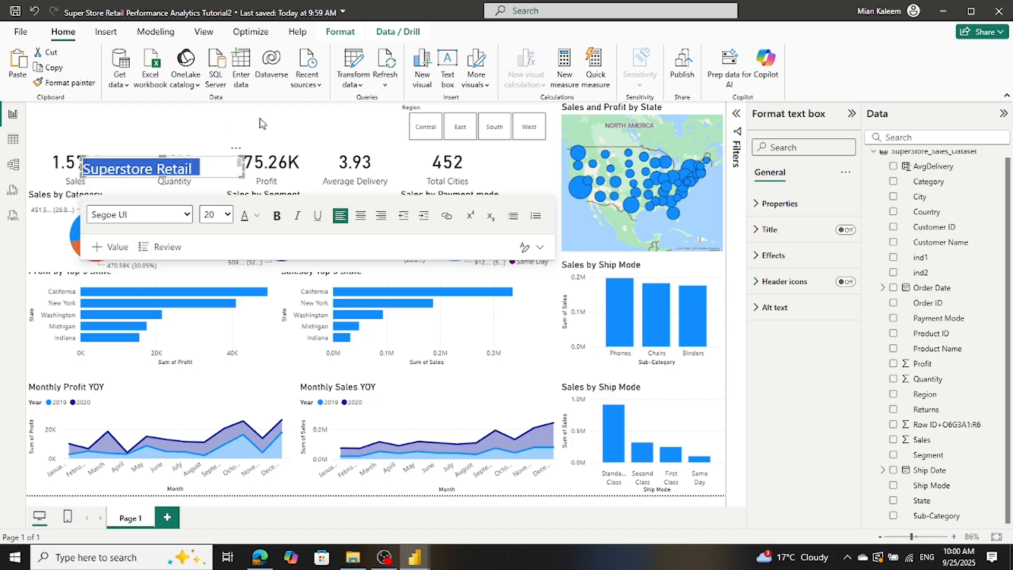
left_click(241, 142)
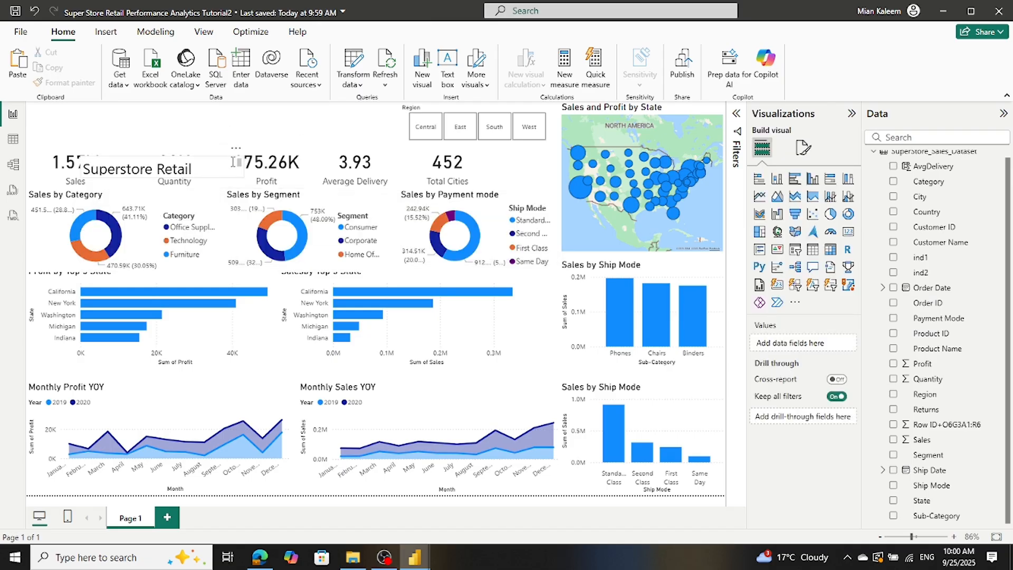
Step: Move the title text box above the KPI cards and widen it to show the full title on one line
left_click(242, 180)
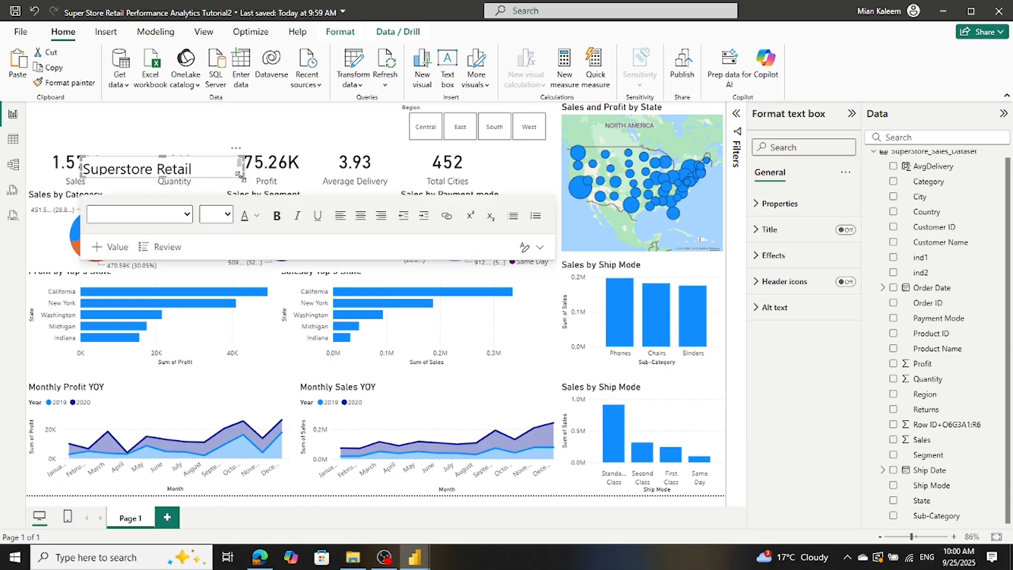
left_click_drag(242, 180, 380, 113)
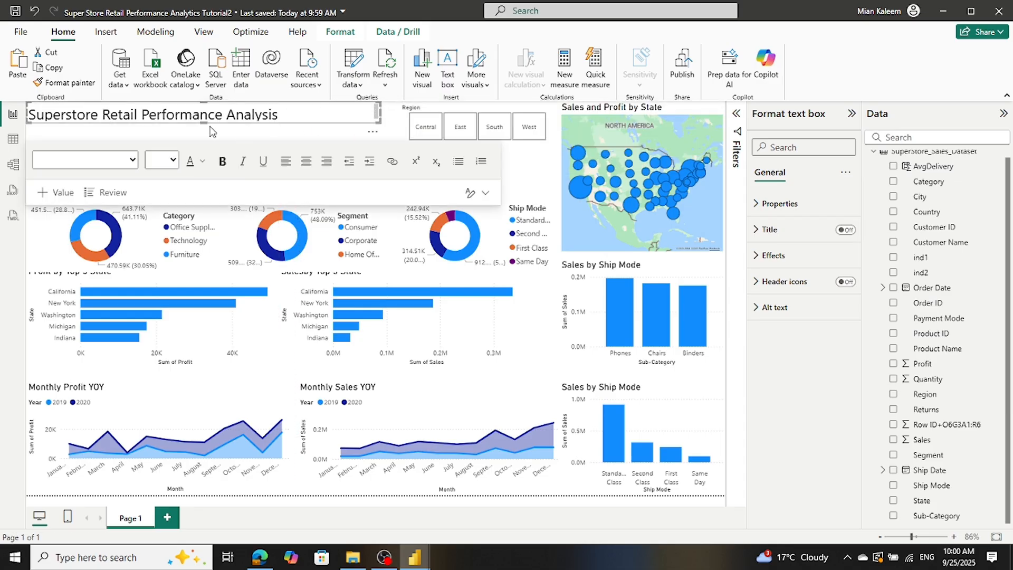
left_click_drag(209, 127, 216, 129)
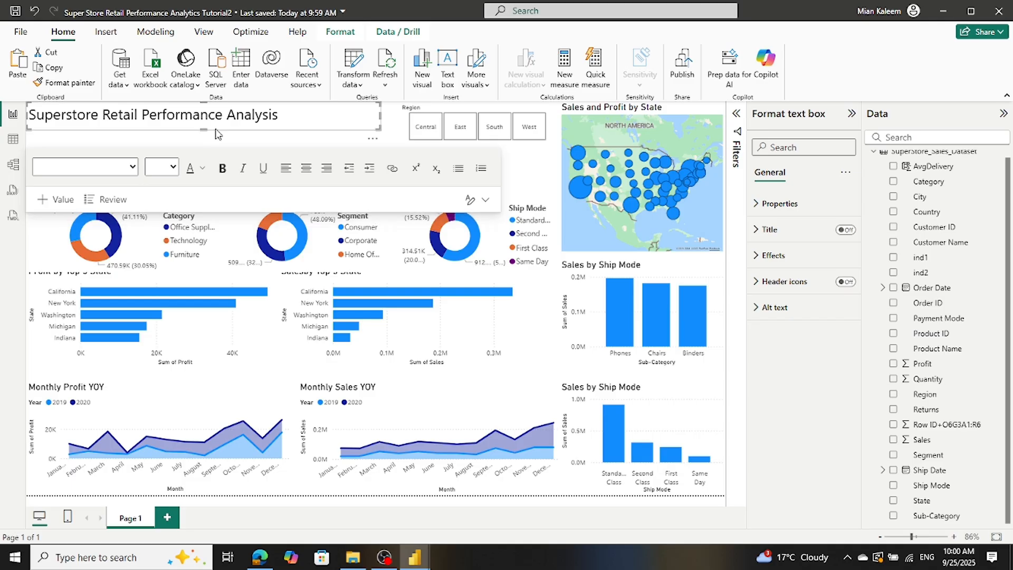
Step: Make the whole dashboard title bold
left_click(298, 116)
key("ctrl+a")
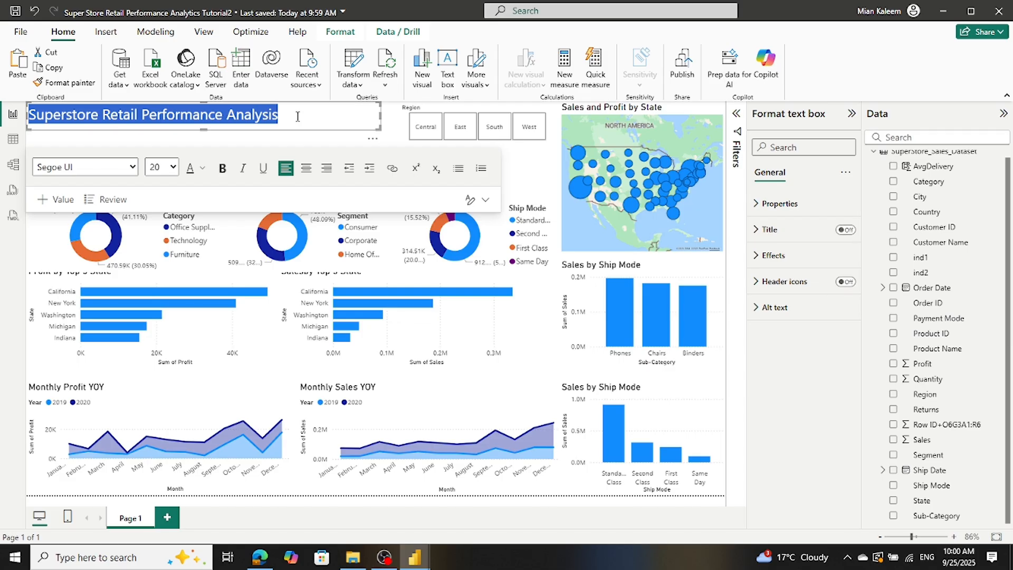
left_click(223, 169)
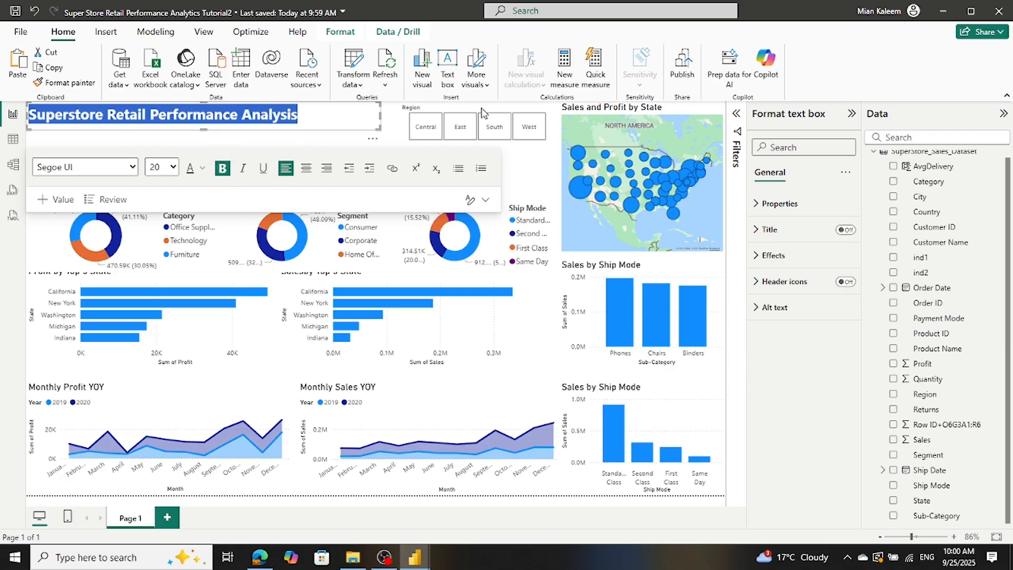
left_click(521, 32)
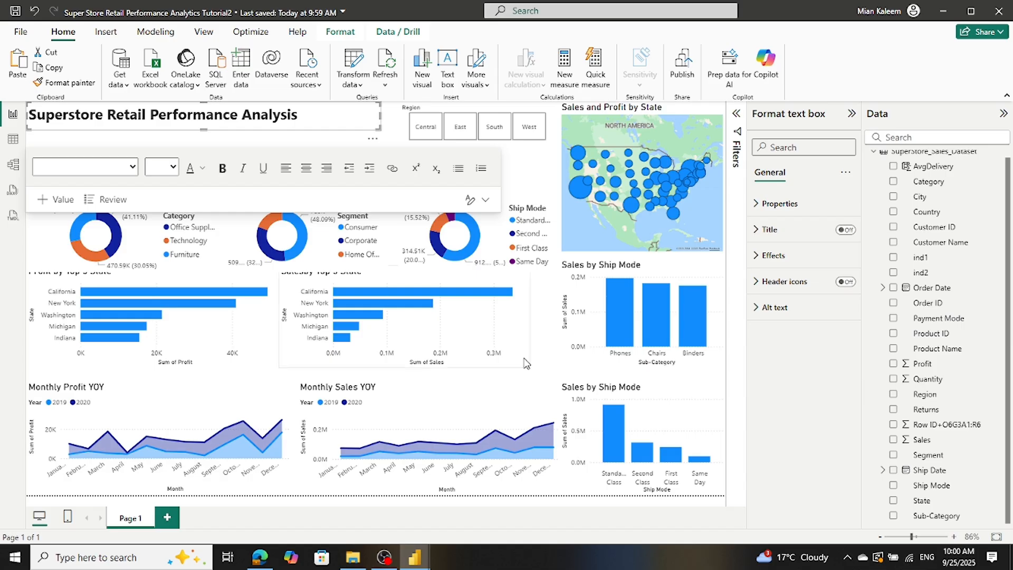
Step: Shorten the category, segment and payment mode donut charts slightly so they no longer cover the titles of the bar charts below
left_click(390, 130)
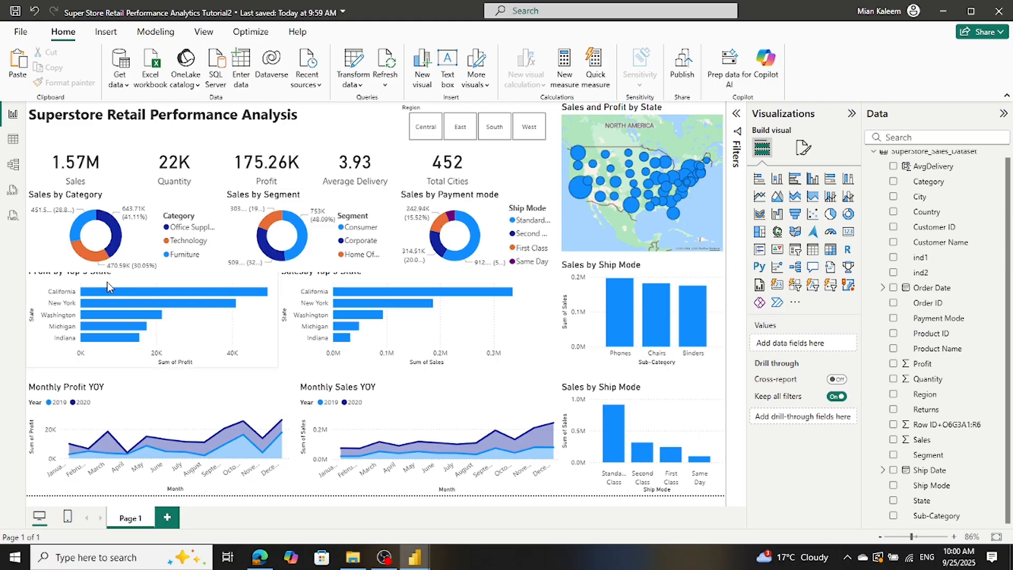
left_click(58, 255)
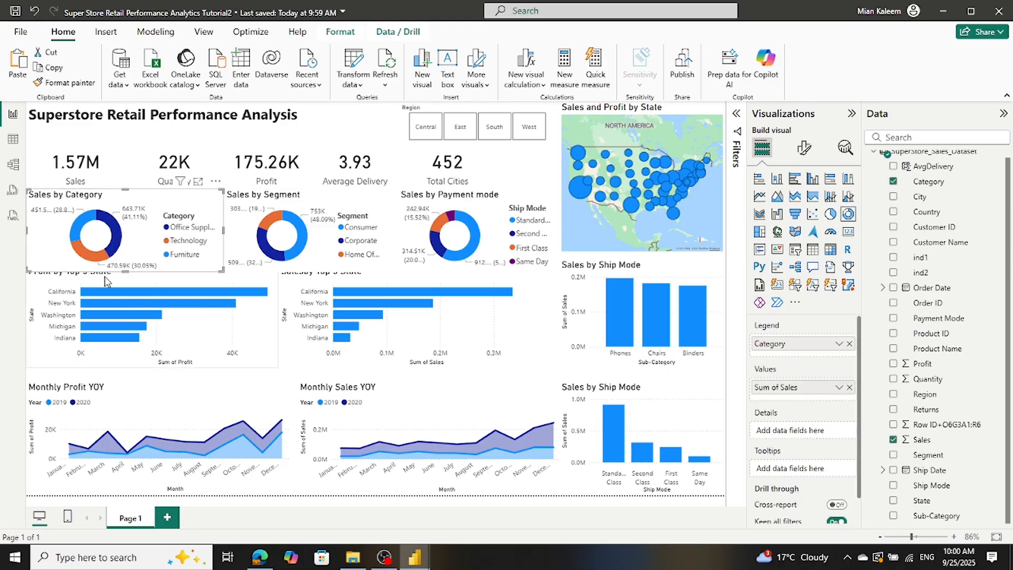
left_click_drag(124, 269, 124, 264)
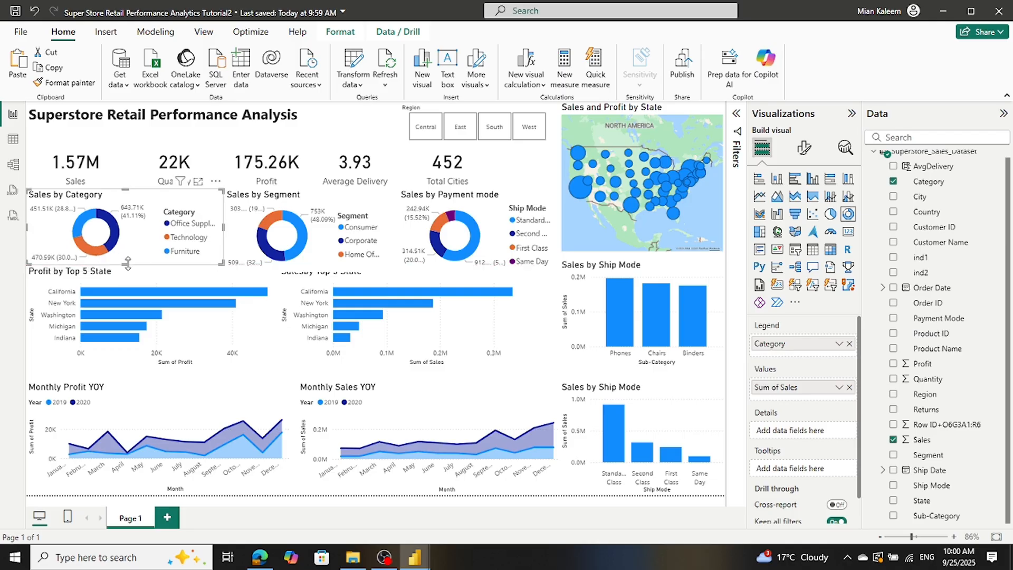
left_click(335, 255)
left_click_drag(313, 271, 311, 267)
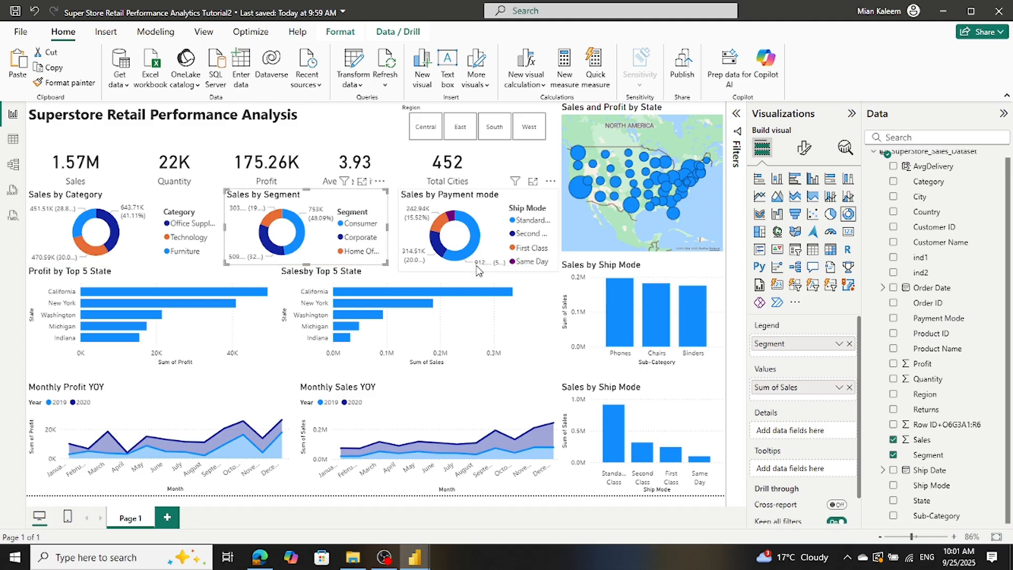
left_click(457, 269)
left_click_drag(477, 271, 477, 264)
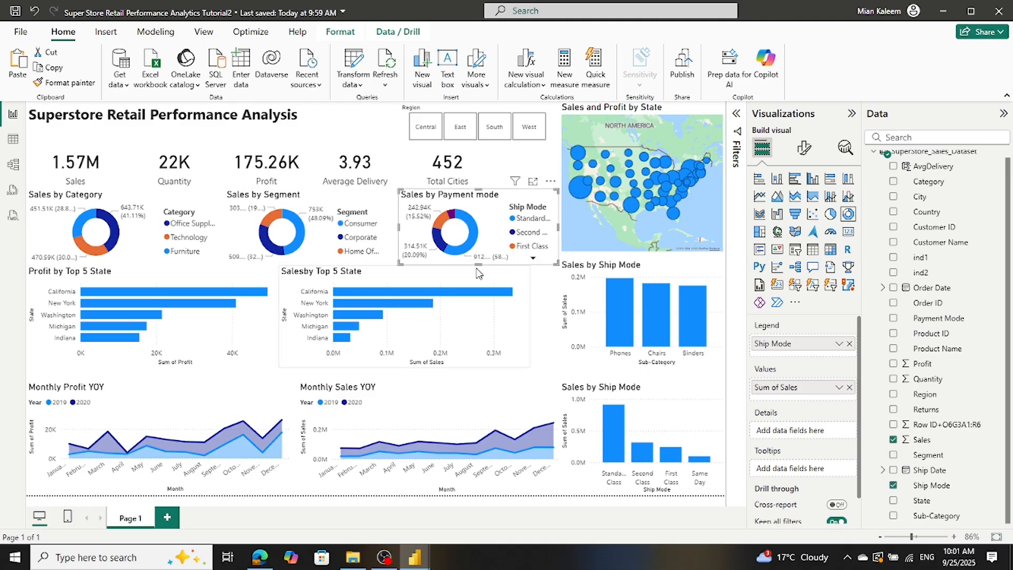
Step: Conditionally colour the Profit by Top 5 State bars with a gradient from yellow for the lowest value to red for the highest
left_click(179, 285)
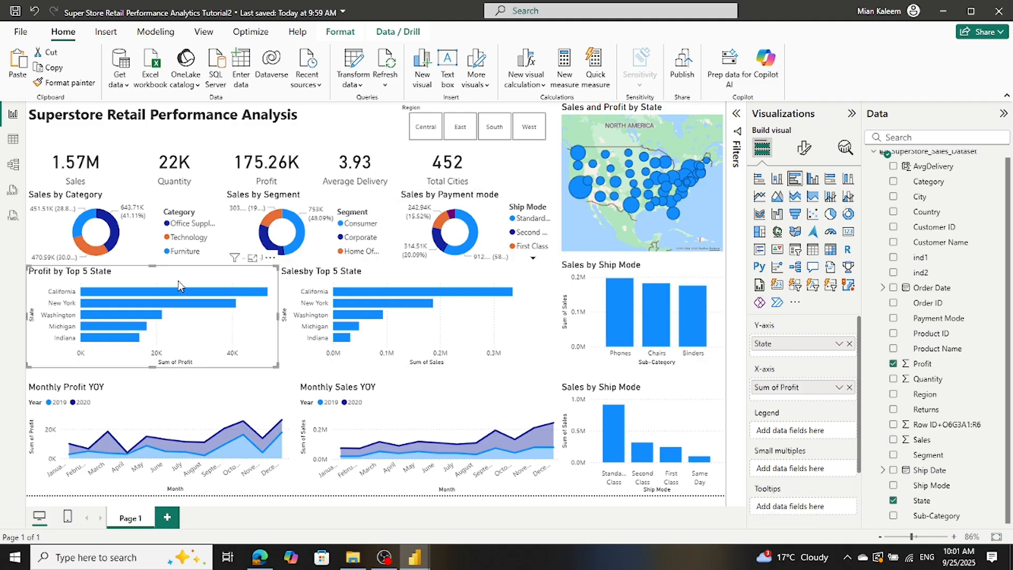
left_click(802, 149)
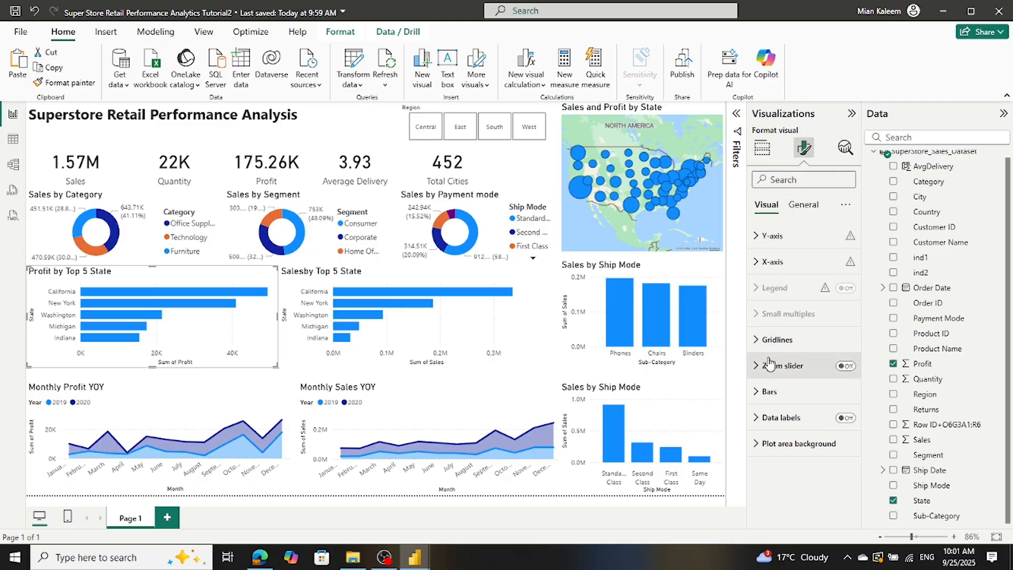
left_click(758, 392)
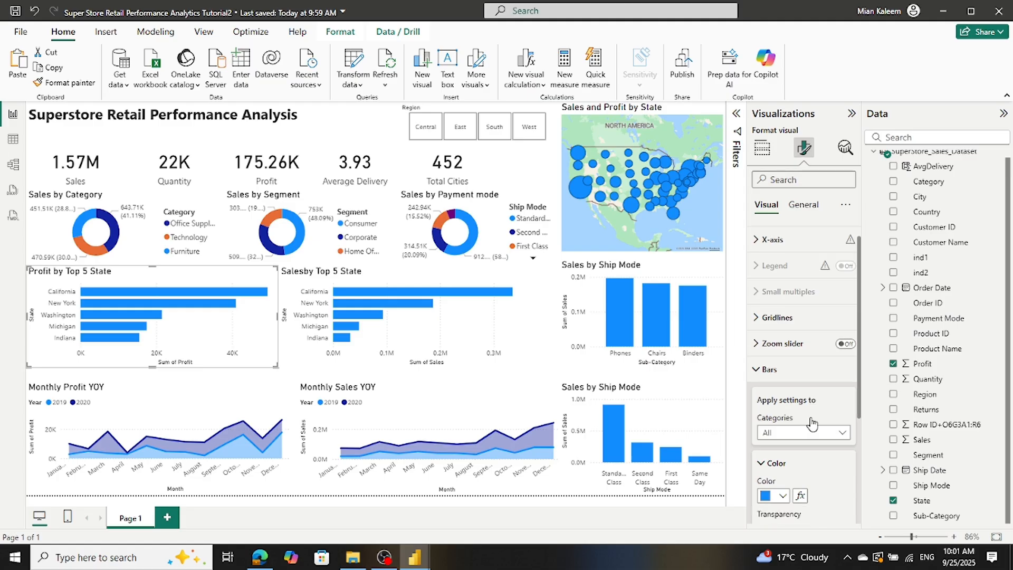
scroll(799, 425, "down", 3)
left_click(799, 391)
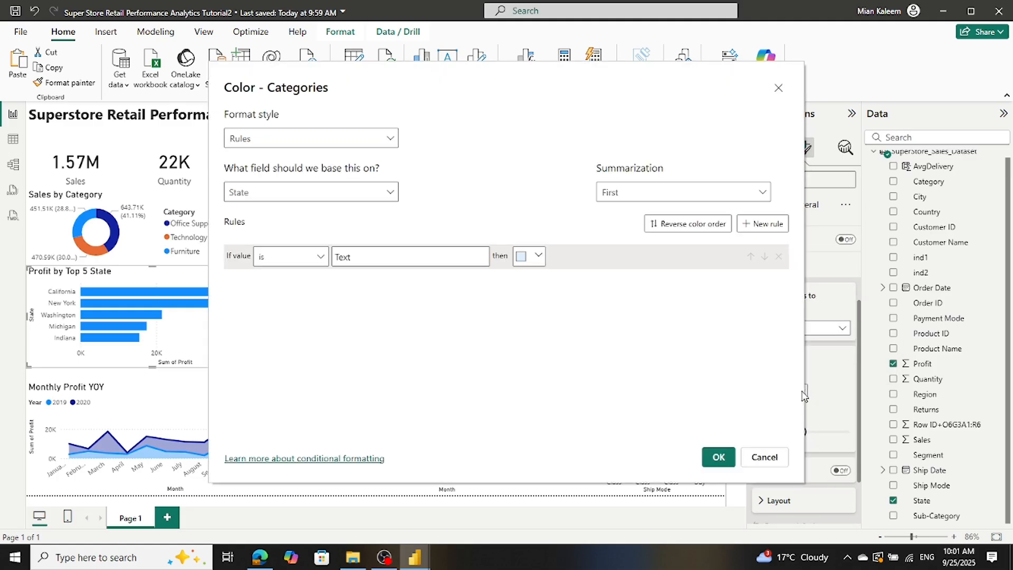
left_click(391, 142)
left_click(308, 158)
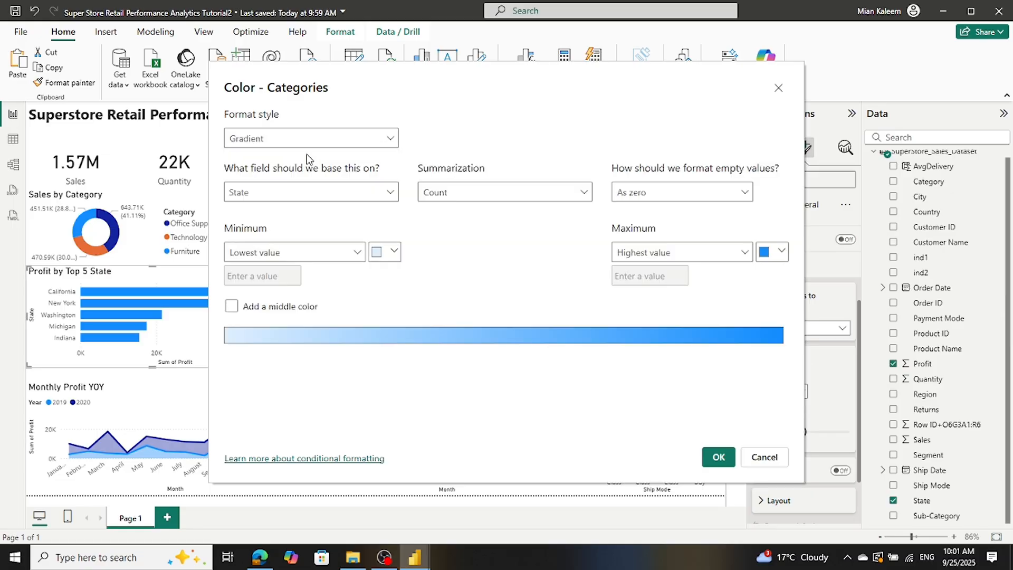
left_click(394, 252)
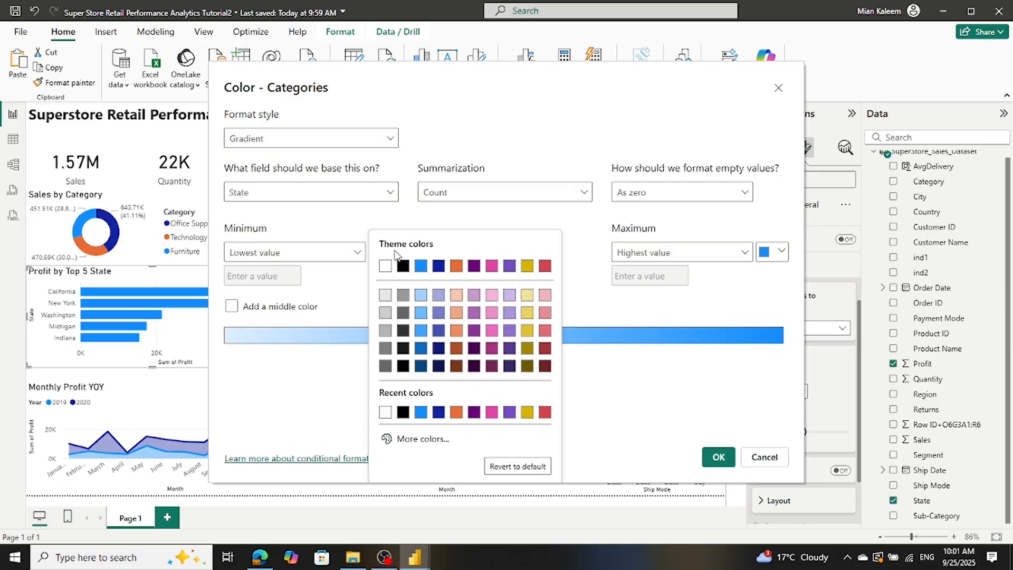
left_click(528, 413)
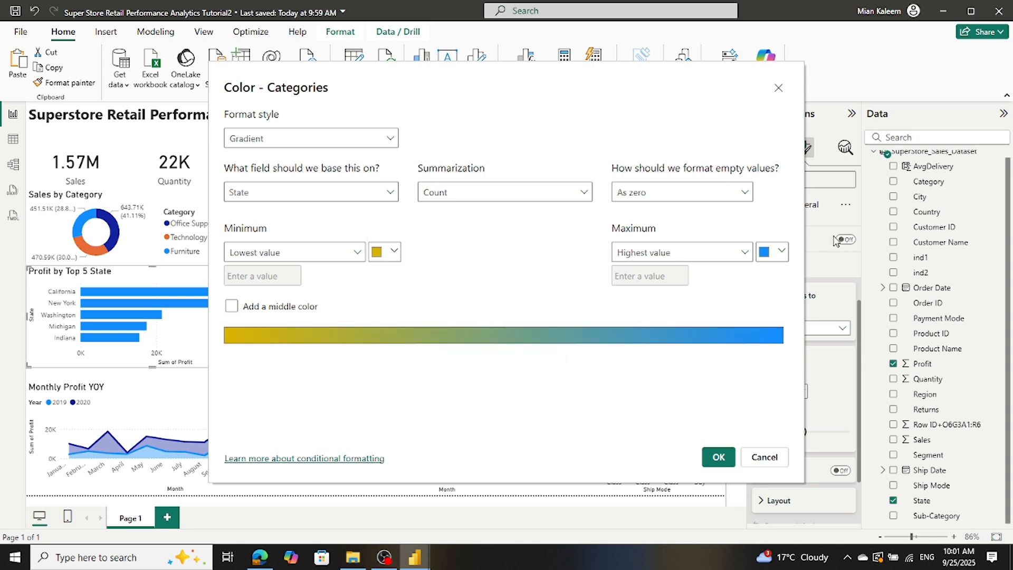
left_click(781, 253)
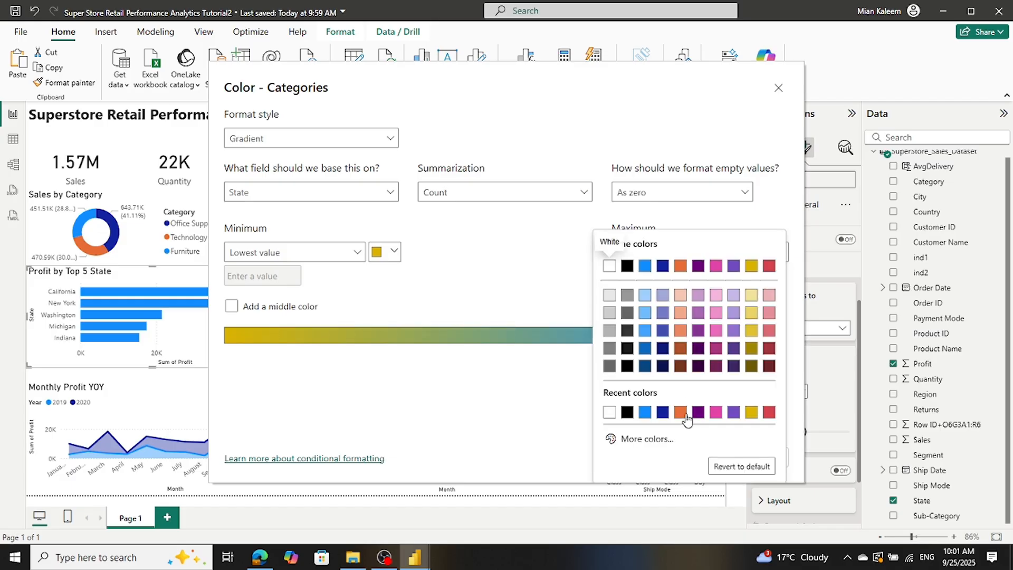
left_click(768, 412)
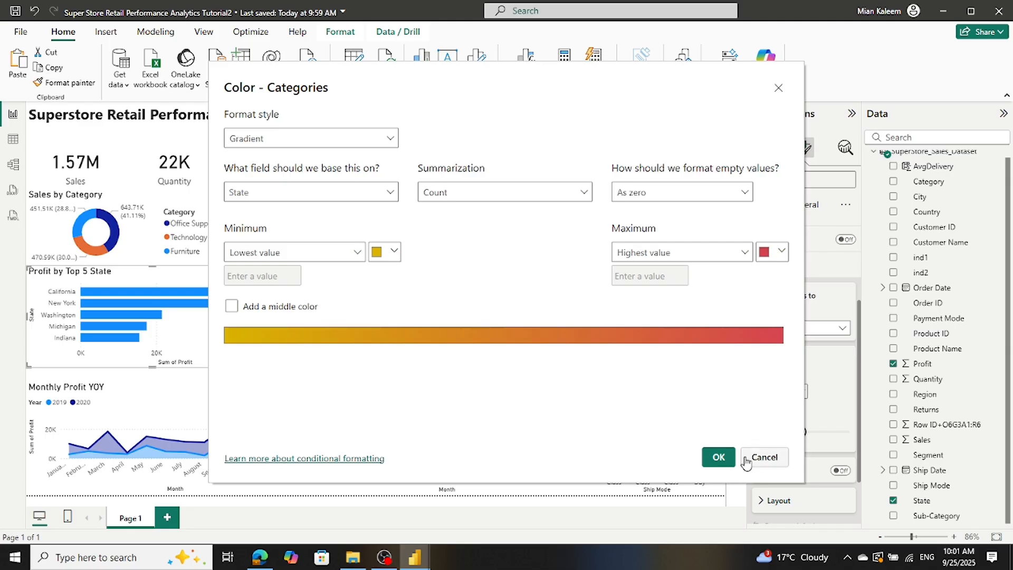
left_click(719, 457)
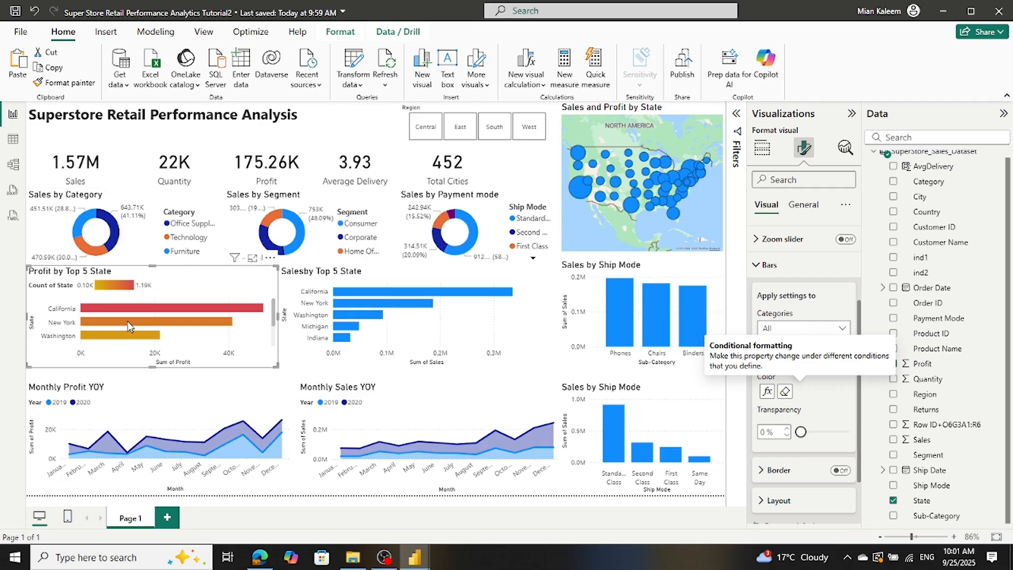
Step: Turn off the legend of the Profit by Top 5 State chart
mouse_move(128, 327)
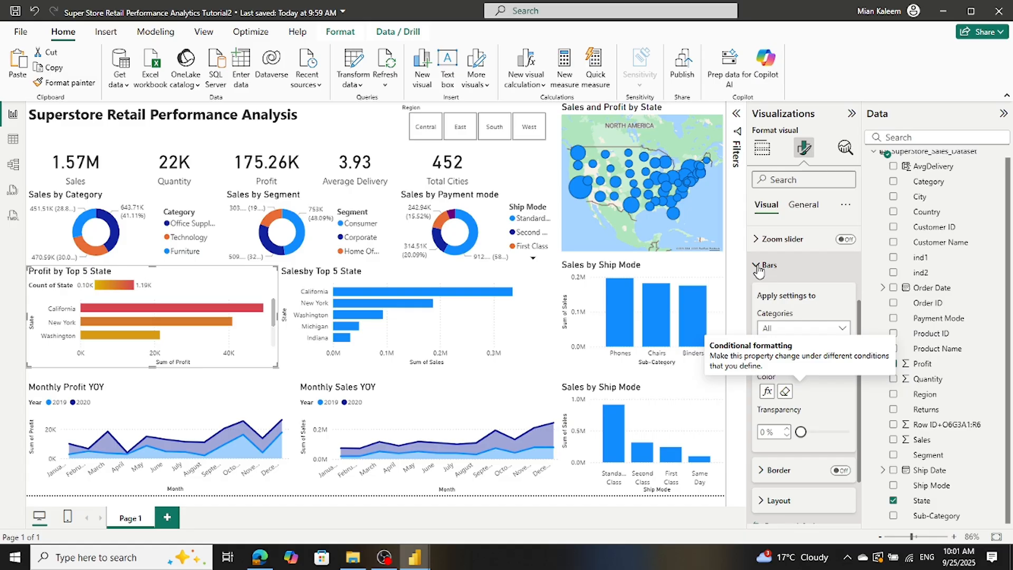
left_click(758, 266)
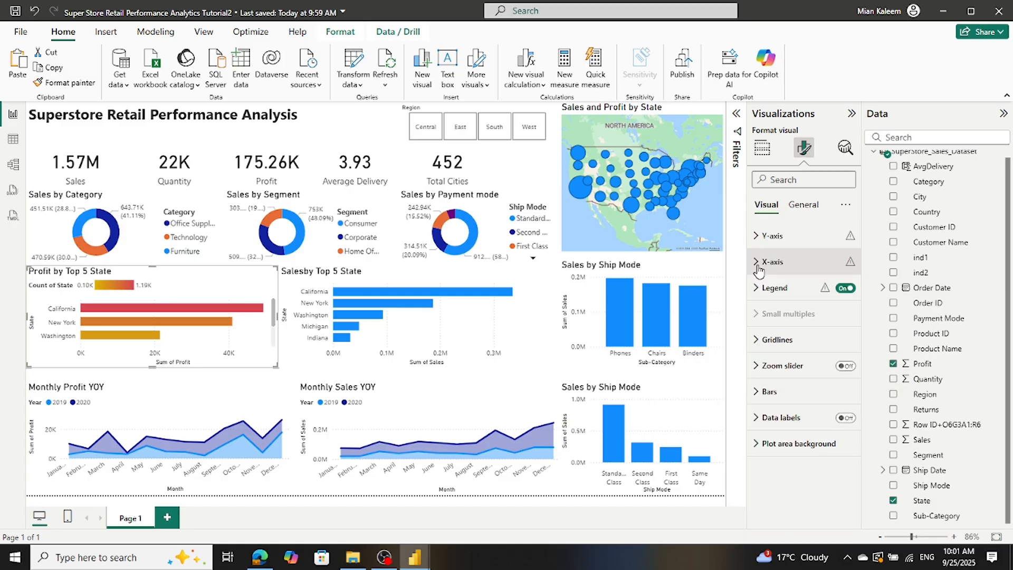
left_click(844, 288)
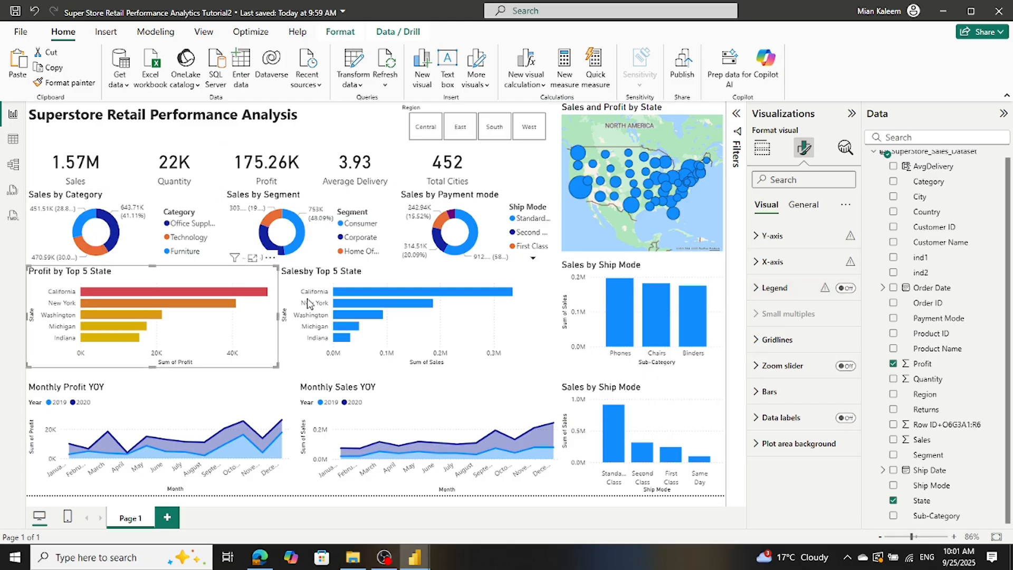
Step: Give the Sales by Top 5 State bars a gradient from yellow at the lowest value to red at the highest, and turn off the legend
left_click(294, 279)
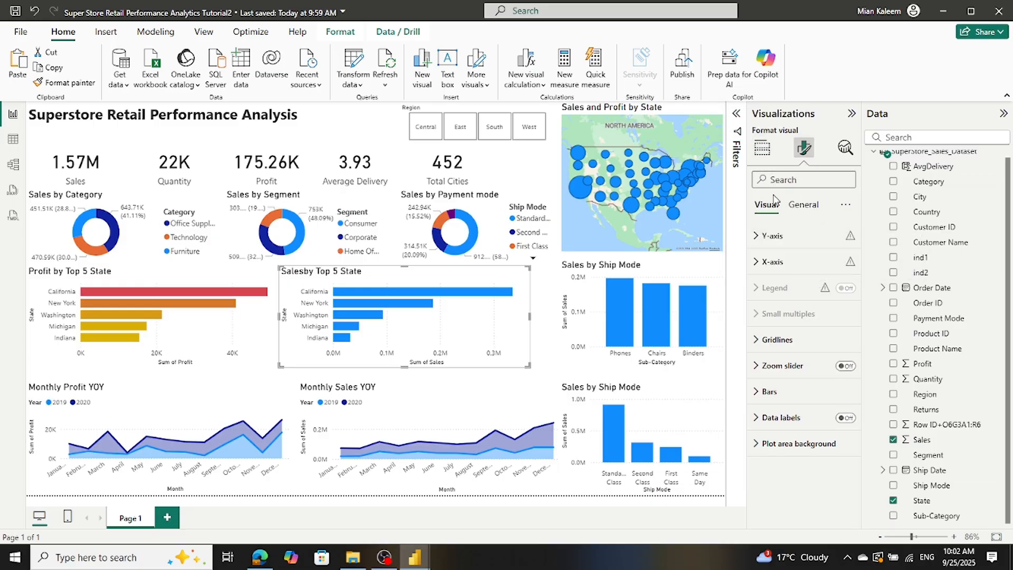
left_click(769, 394)
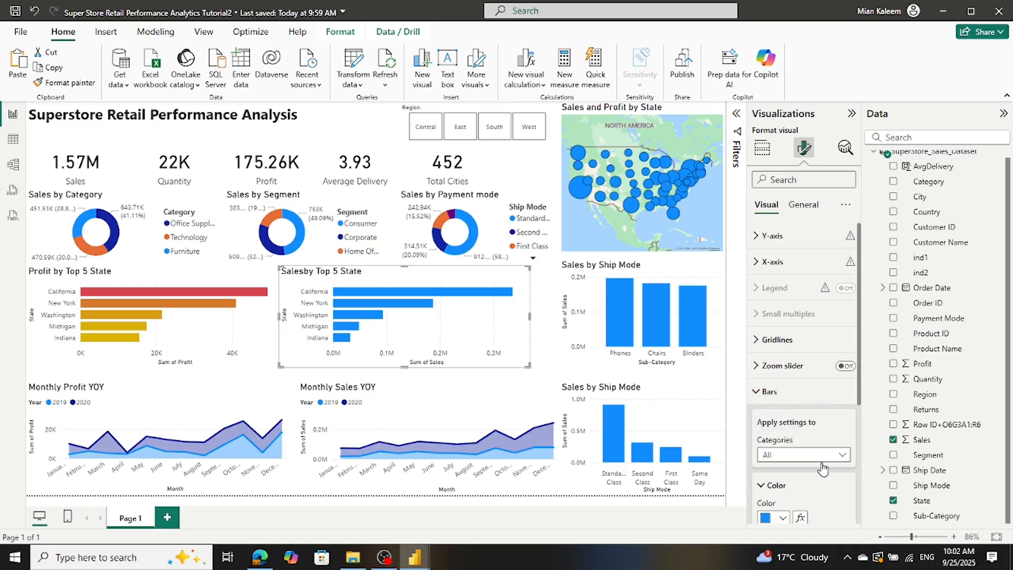
left_click(800, 518)
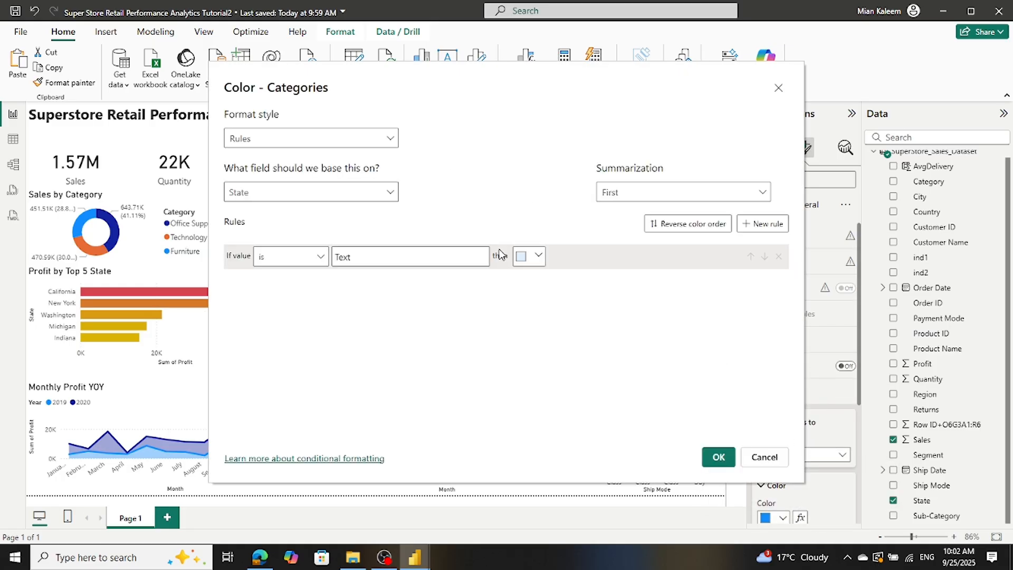
left_click(387, 141)
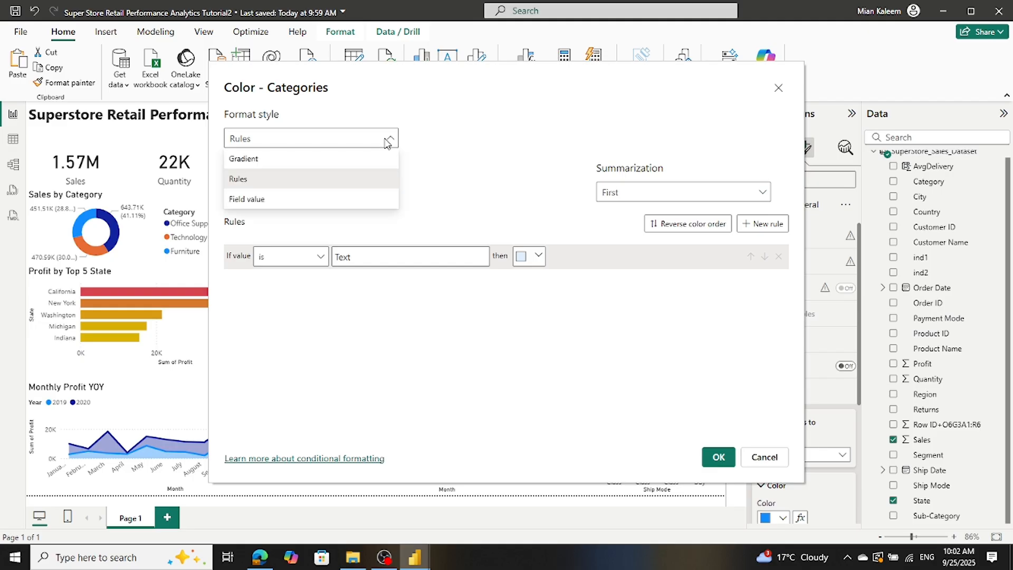
left_click(279, 159)
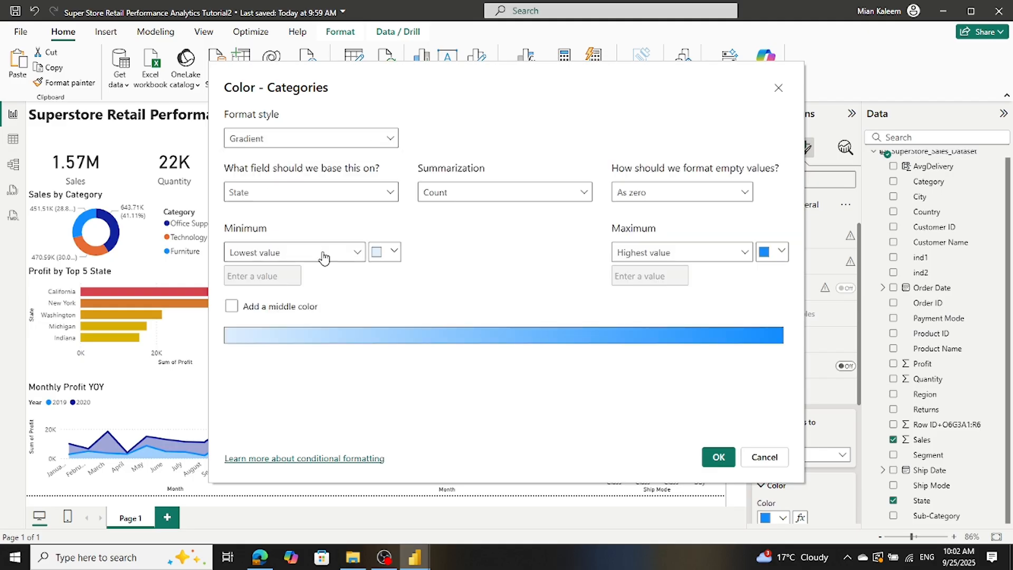
left_click(394, 252)
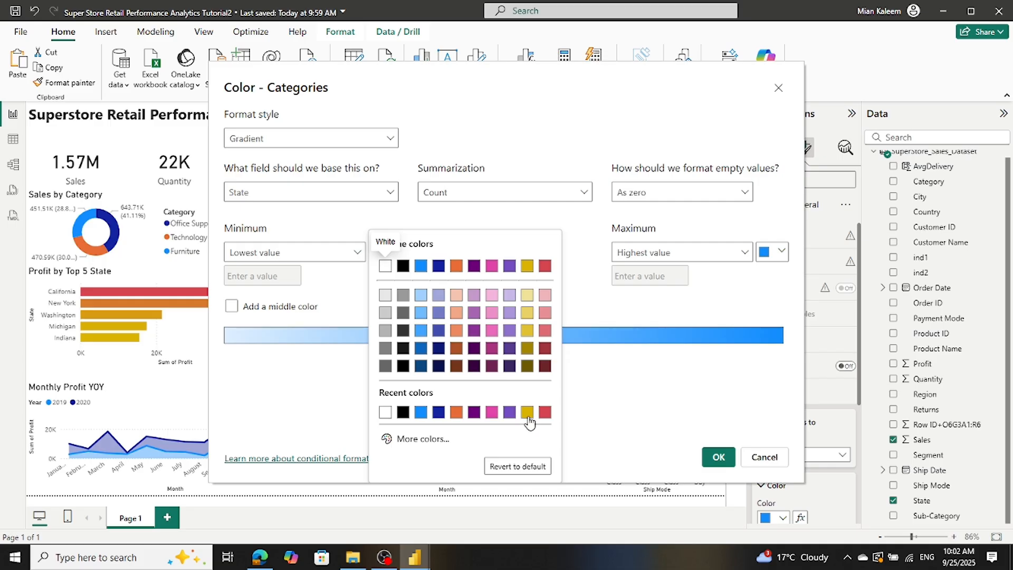
left_click(527, 413)
left_click(781, 252)
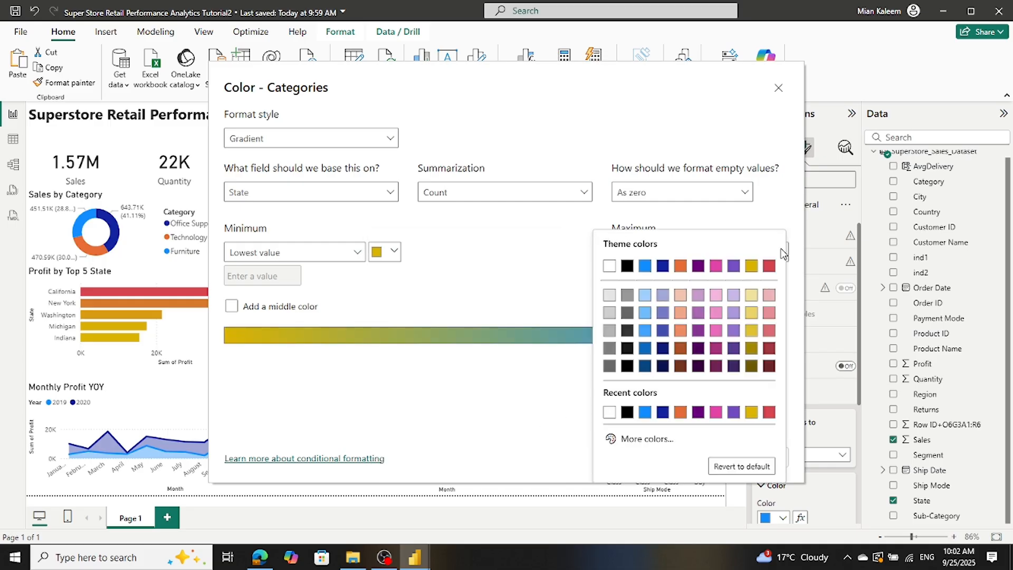
left_click(769, 412)
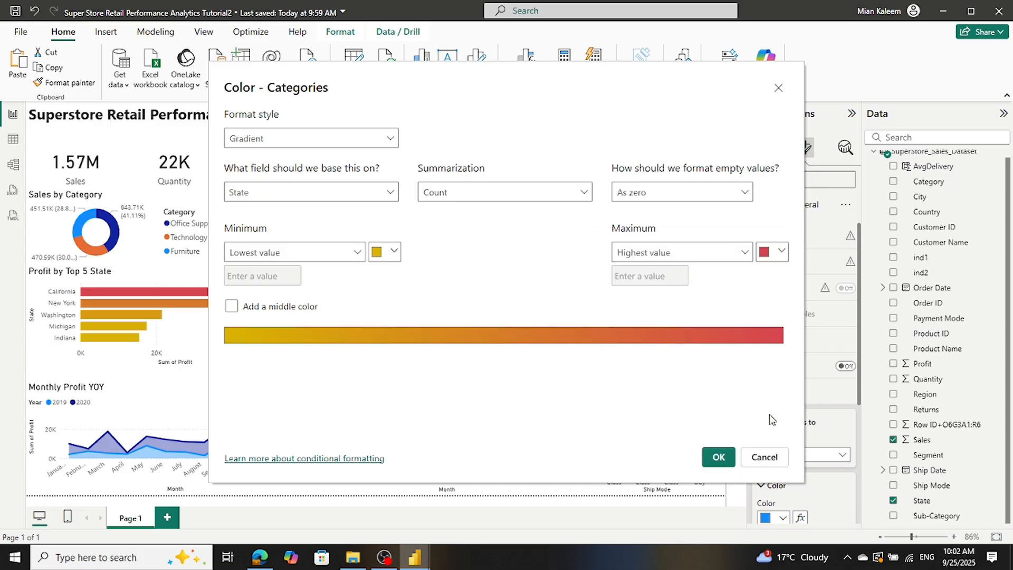
left_click(717, 458)
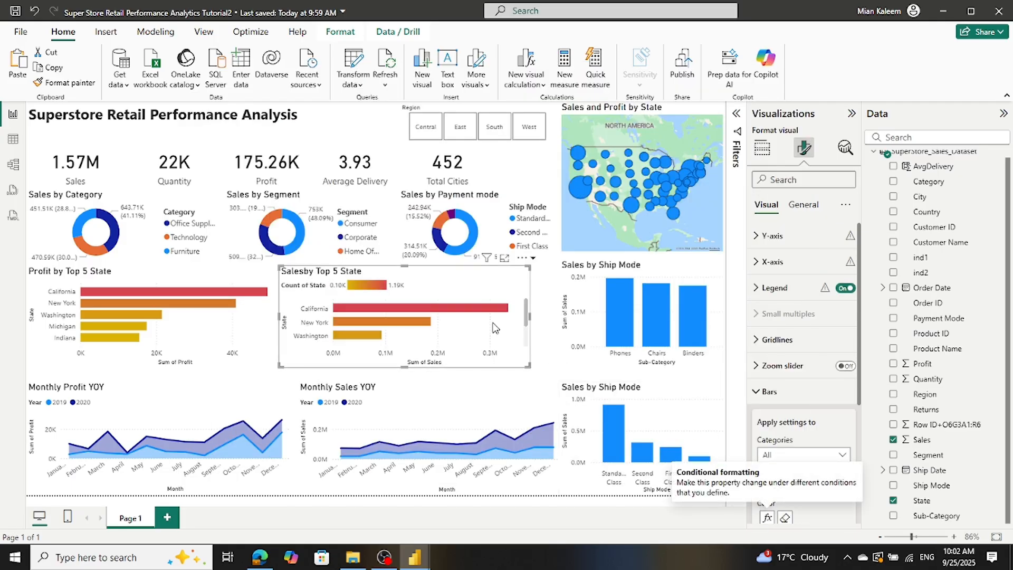
left_click(844, 288)
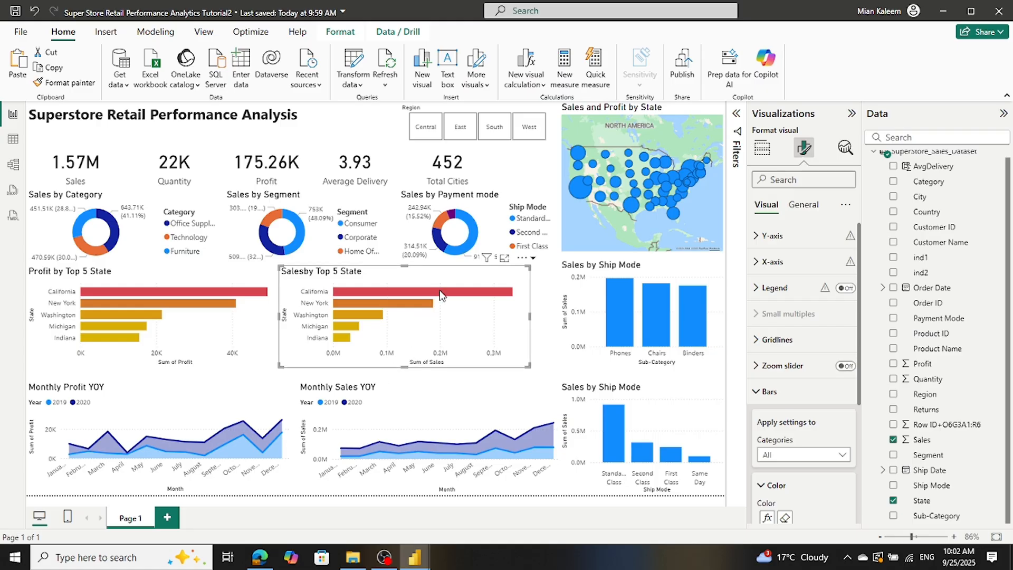
mouse_move(439, 290)
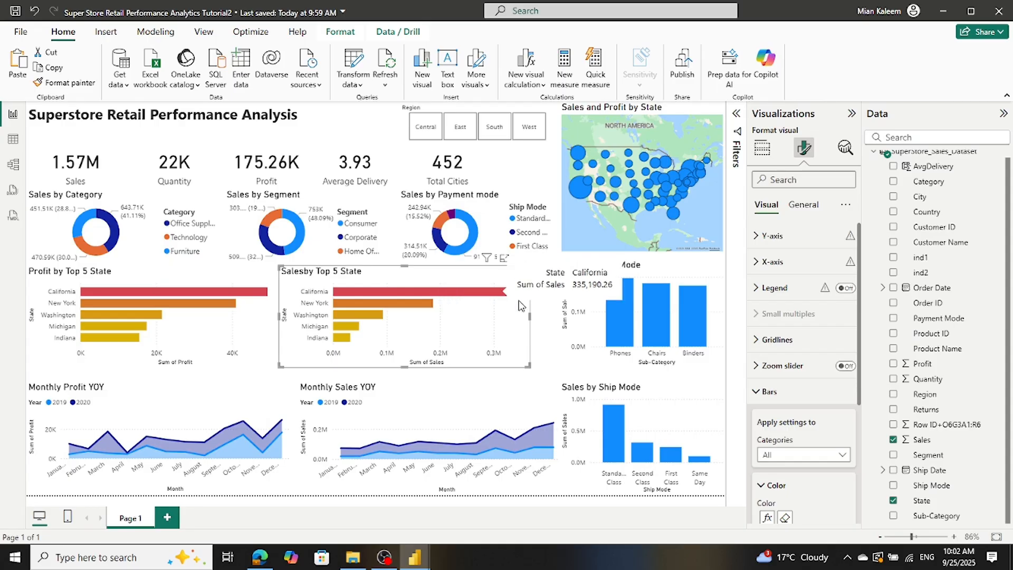
Step: Color the sub-category sales columns (Phones, Chairs, Binders) with a gradient from yellow for the lowest Sales value to red for the highest
left_click(579, 367)
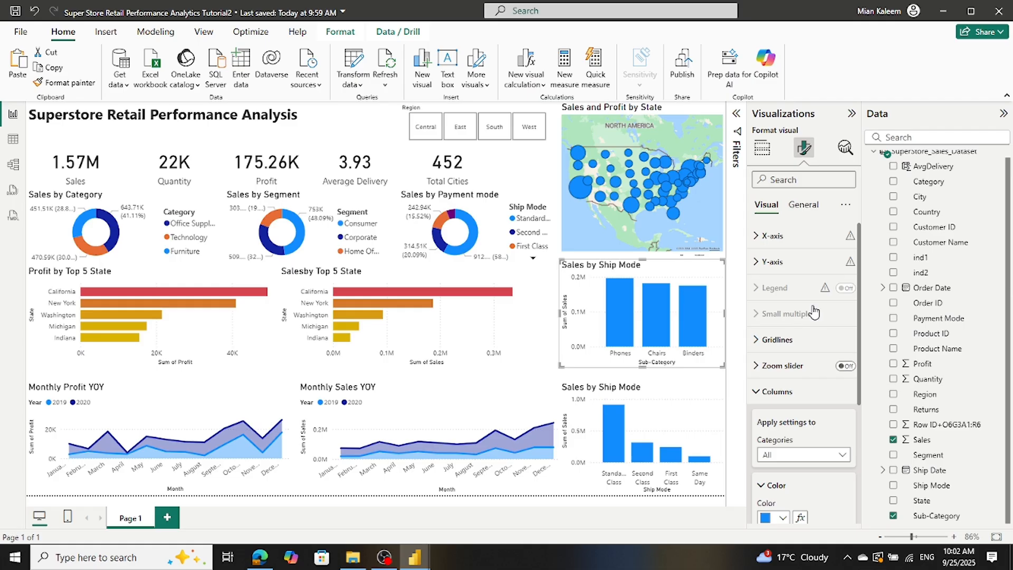
scroll(804, 335, "down", 3)
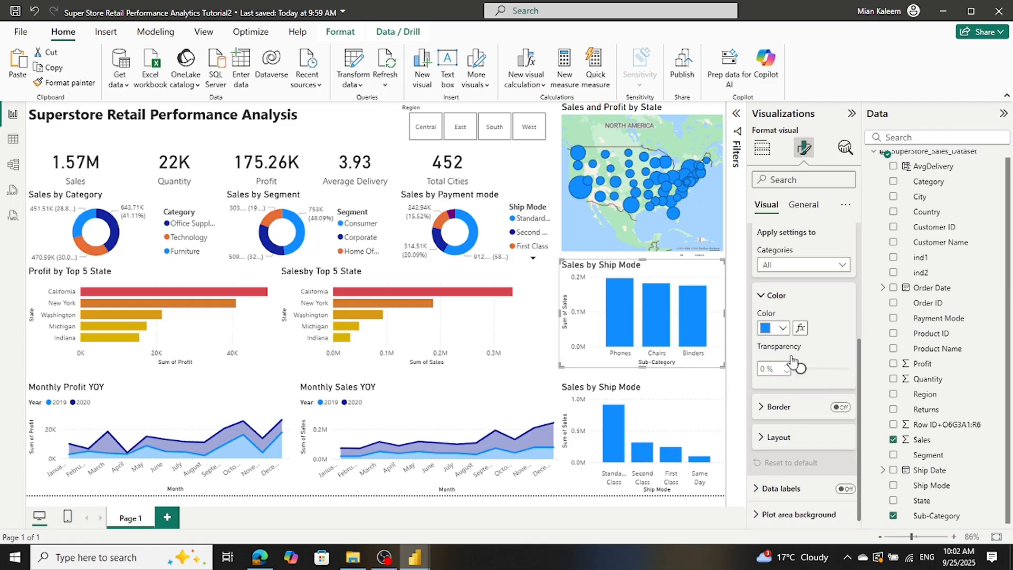
left_click(800, 328)
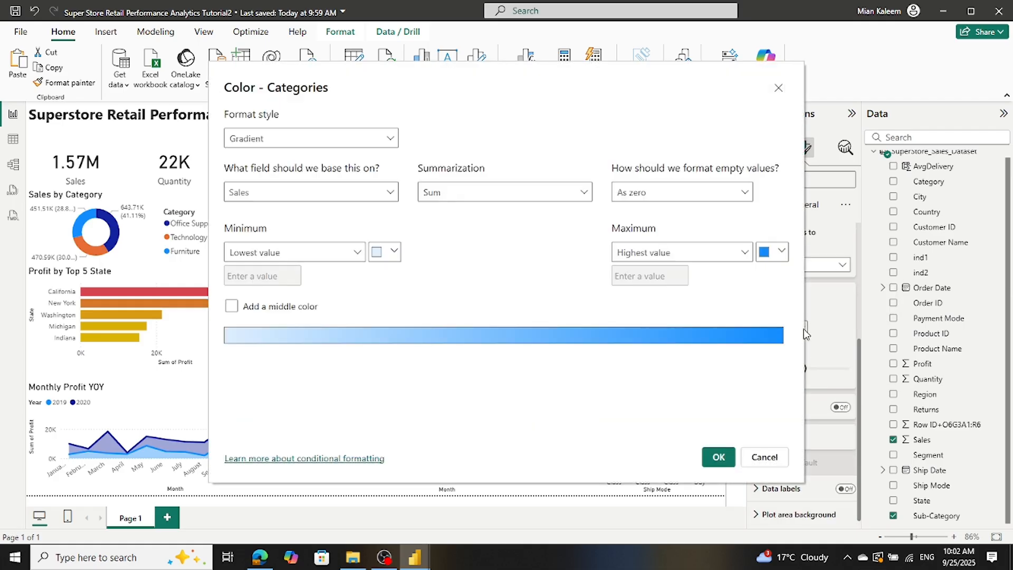
left_click(296, 139)
left_click(274, 166)
left_click(393, 252)
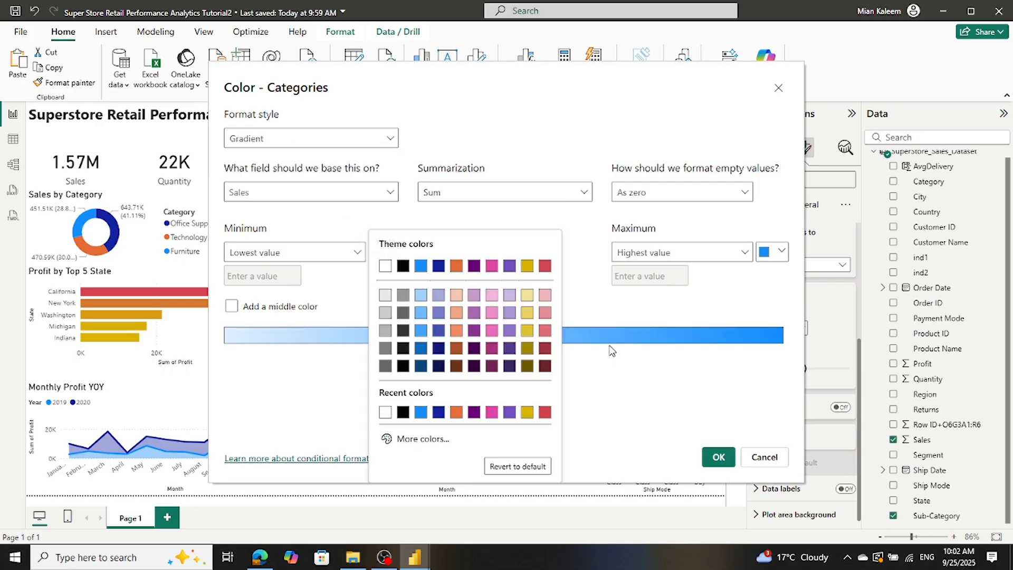
left_click(528, 413)
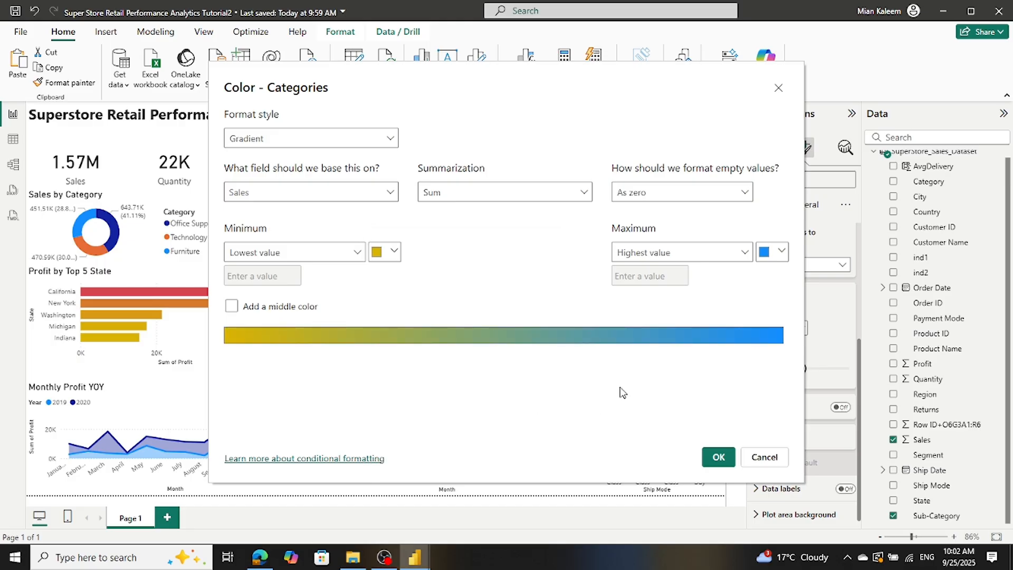
left_click(781, 253)
left_click(769, 412)
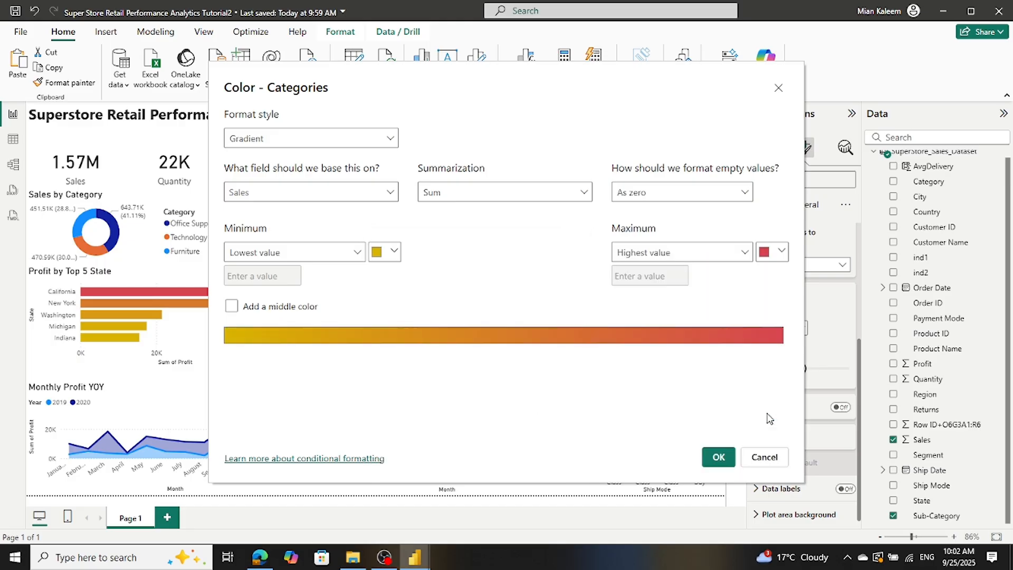
left_click(718, 457)
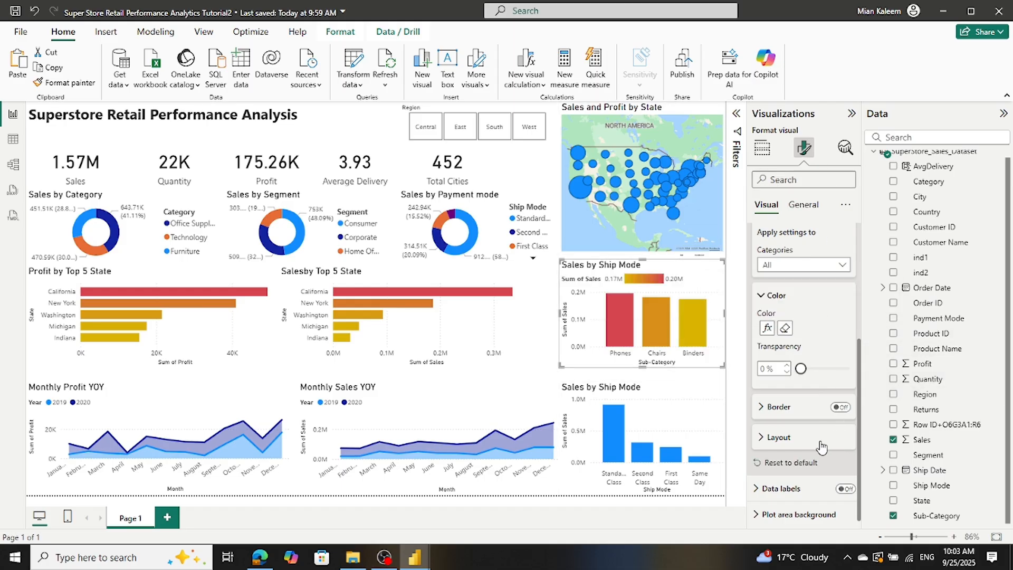
Step: Turn off the legend of the sub-category sales column chart
scroll(813, 333, "down", 1)
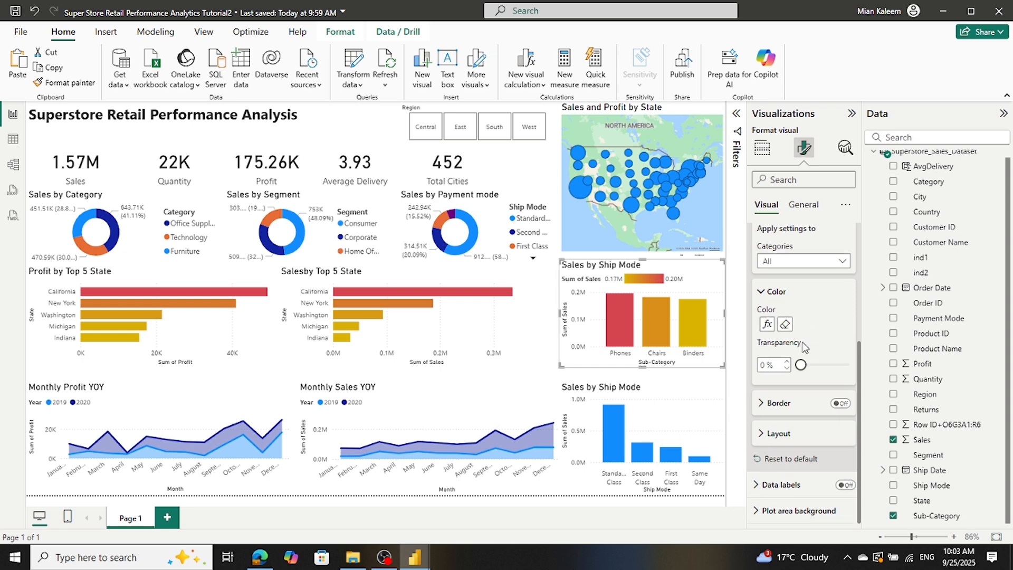
left_click(812, 206)
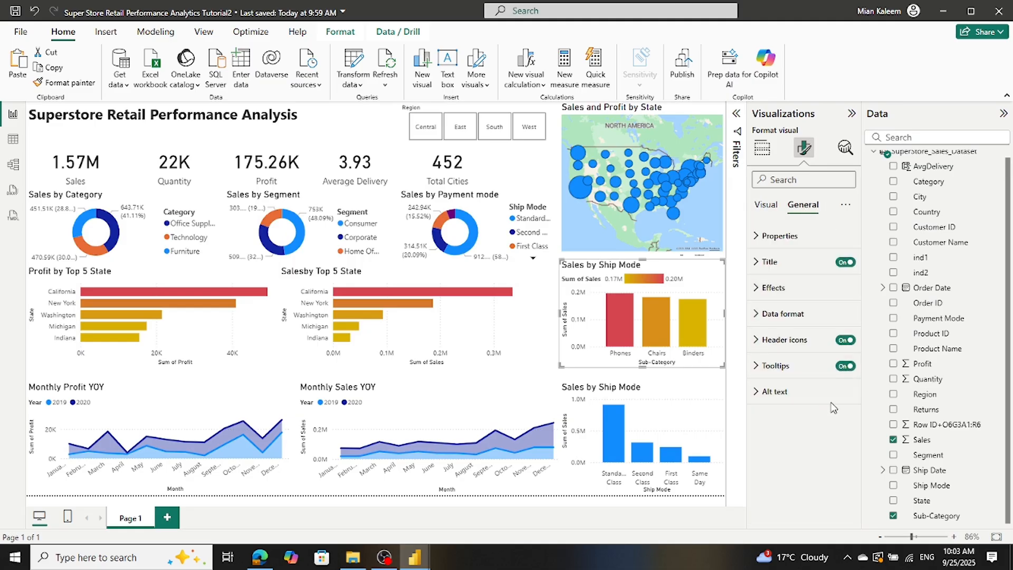
left_click(759, 207)
left_click(844, 288)
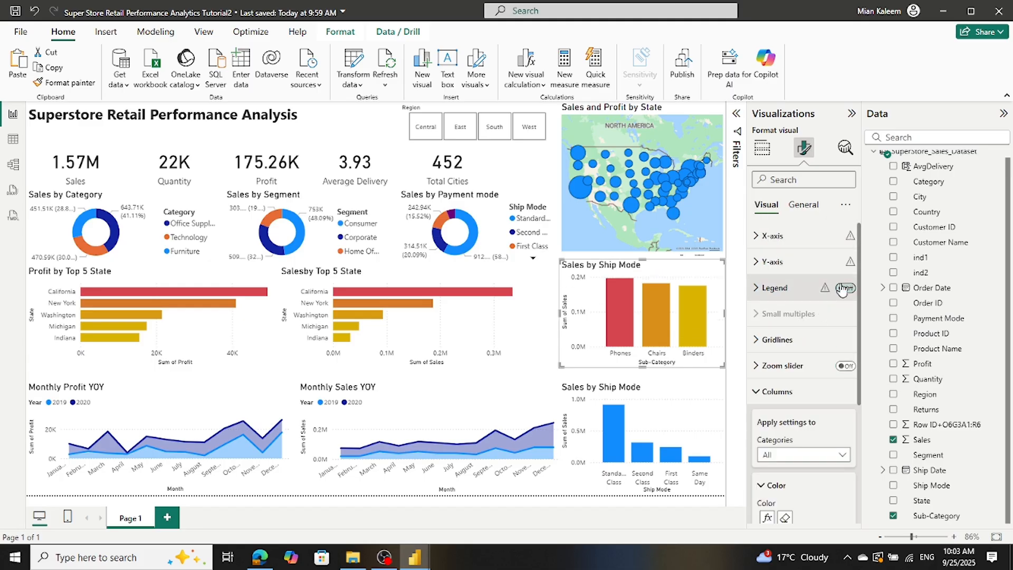
Step: Look through the line, color, layout and plot area background settings of the Monthly Profit YOY chart for a way to recolor it
left_click(266, 396)
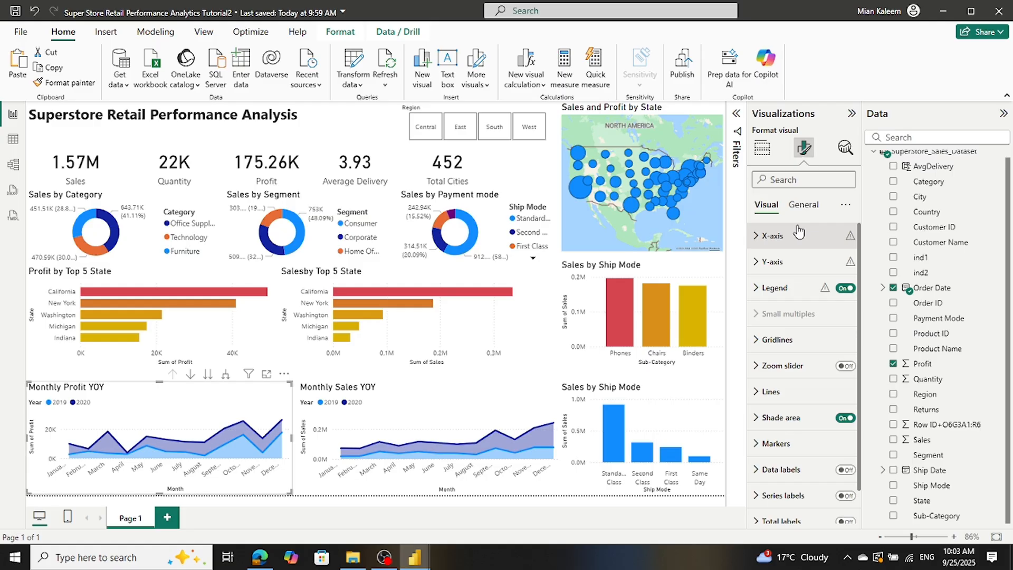
scroll(781, 304, "down", 1)
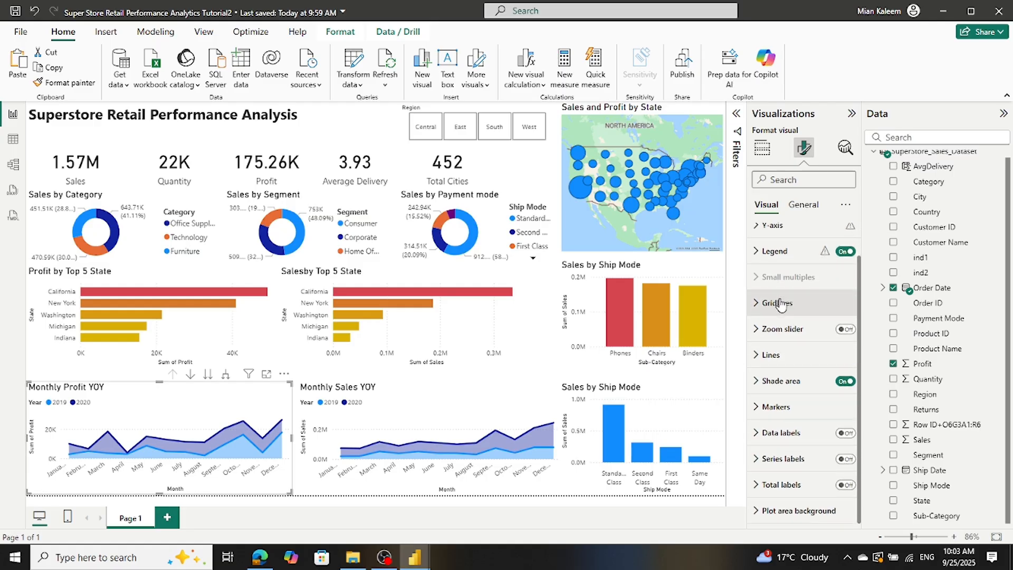
left_click(760, 355)
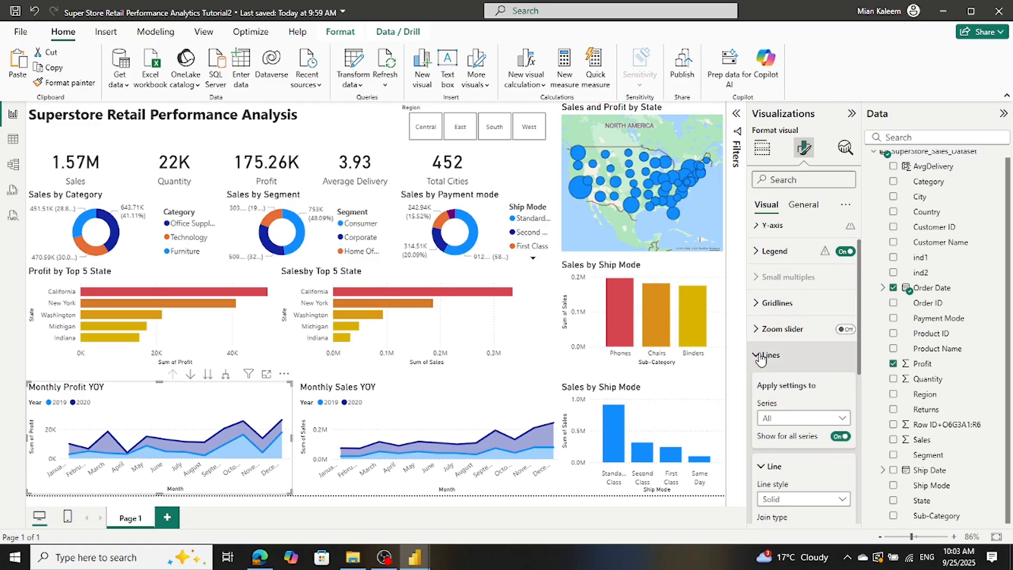
scroll(797, 378, "down", 6)
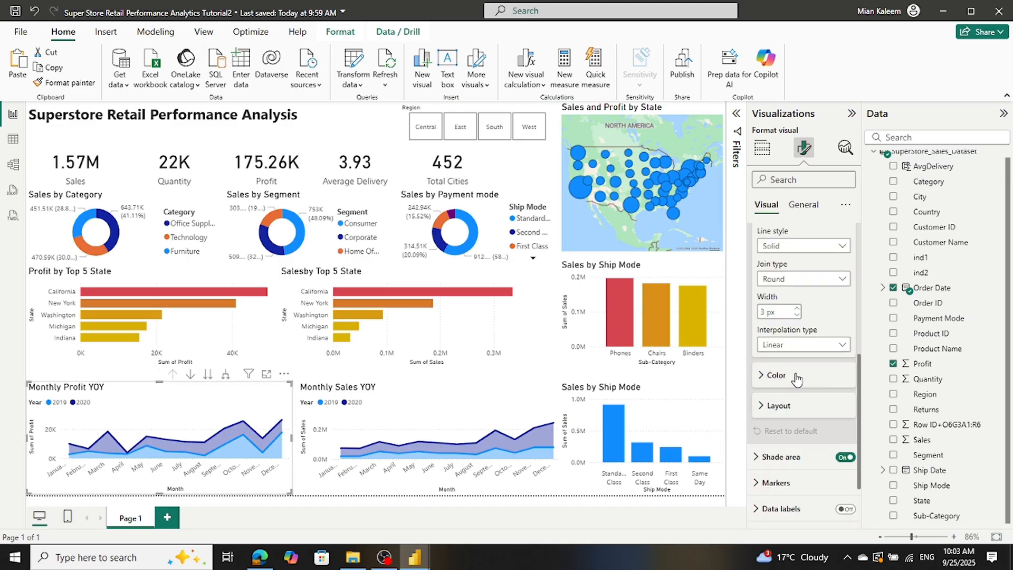
scroll(797, 379, "down", 2)
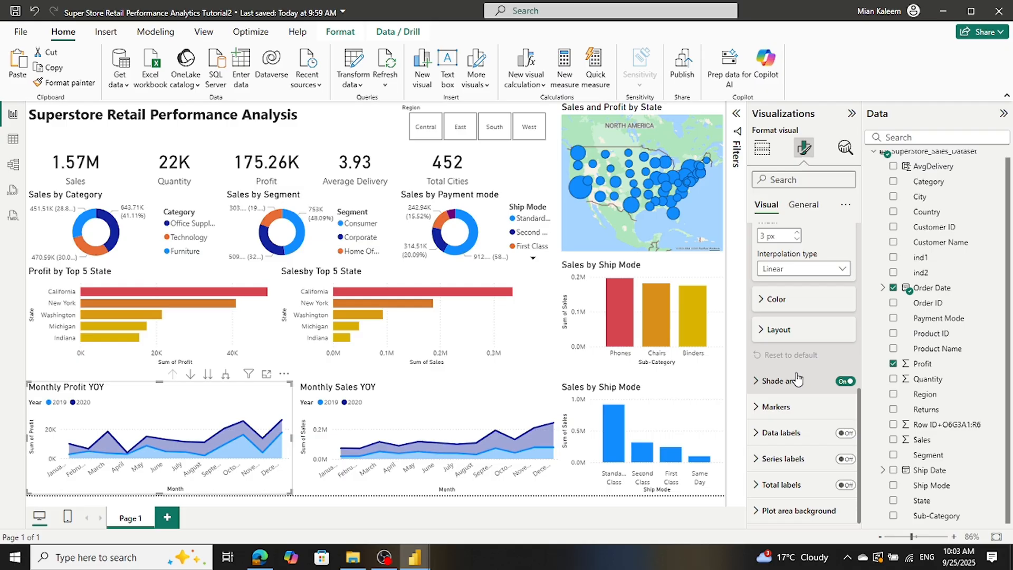
scroll(797, 379, "up", 2)
scroll(799, 377, "up", 2)
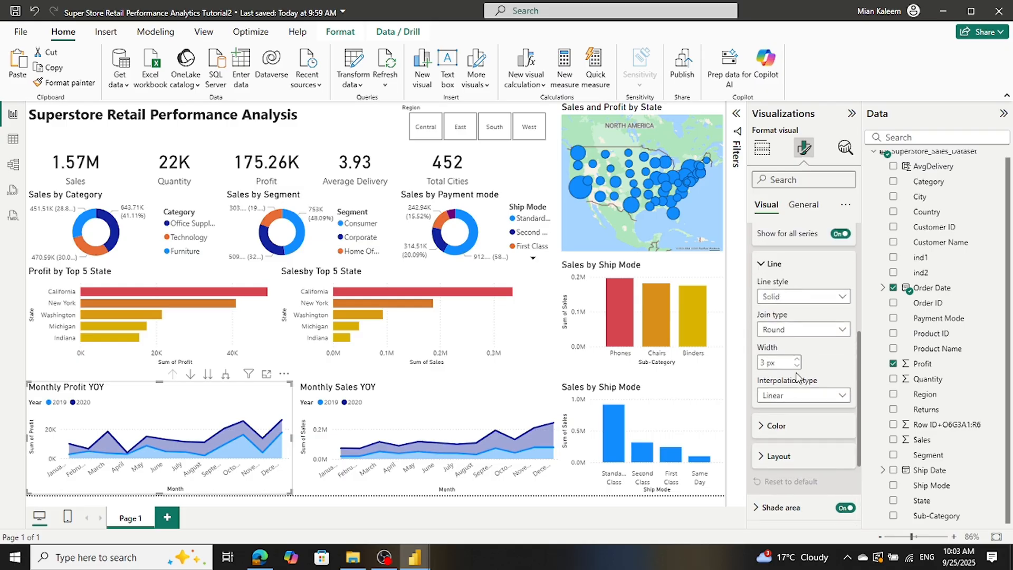
scroll(798, 377, "up", 2)
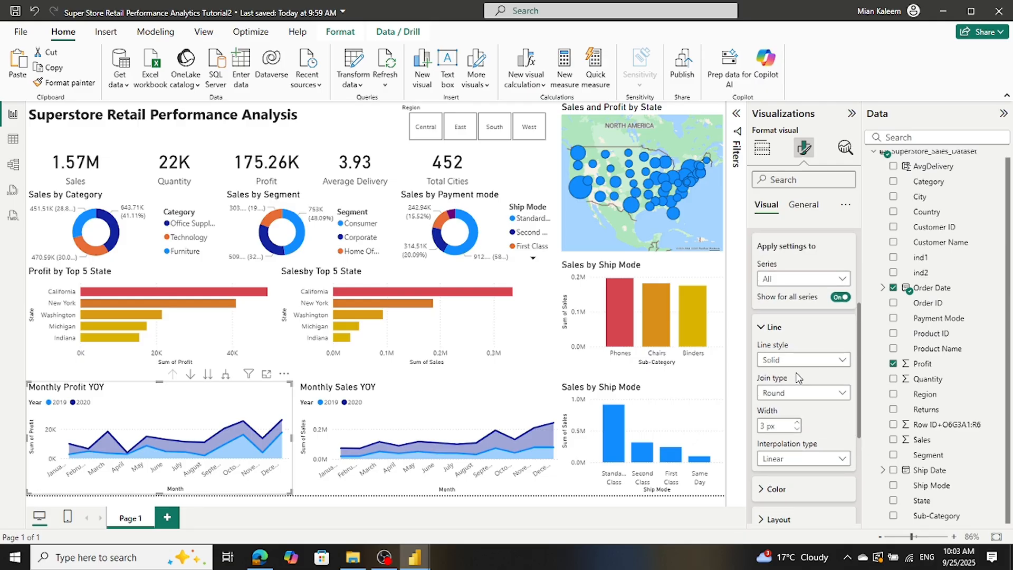
scroll(798, 378, "down", 2)
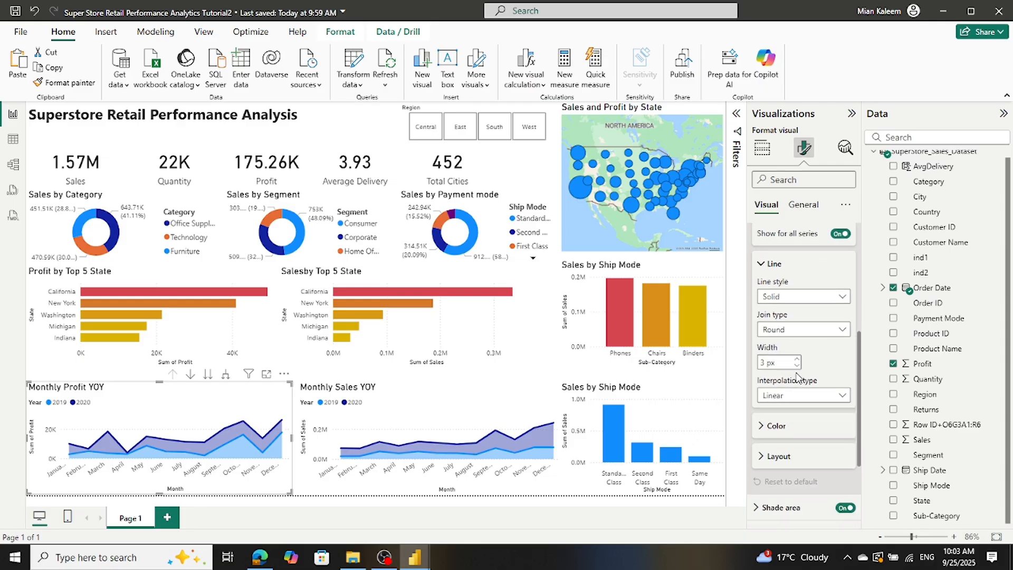
left_click(763, 427)
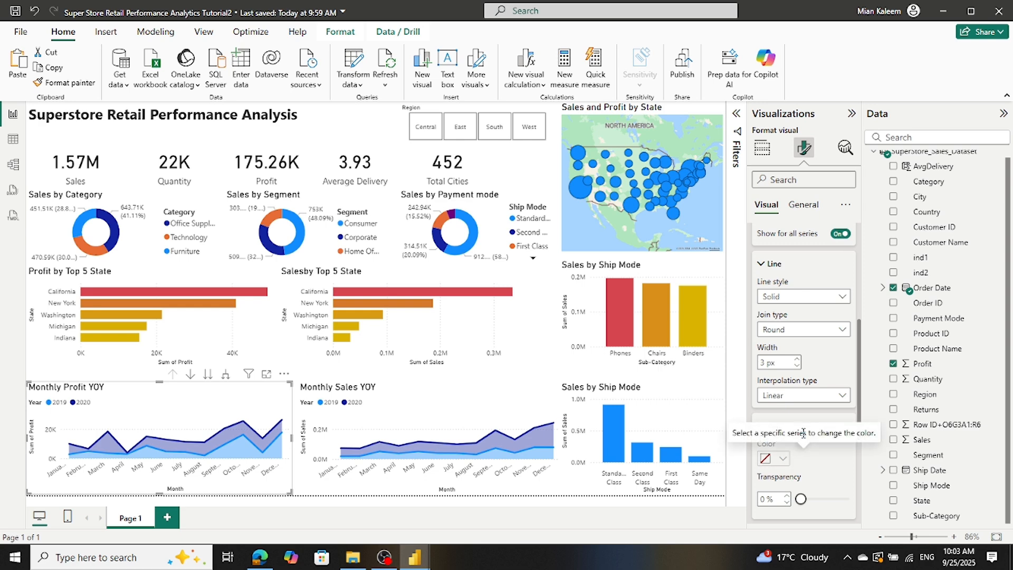
left_click(760, 428)
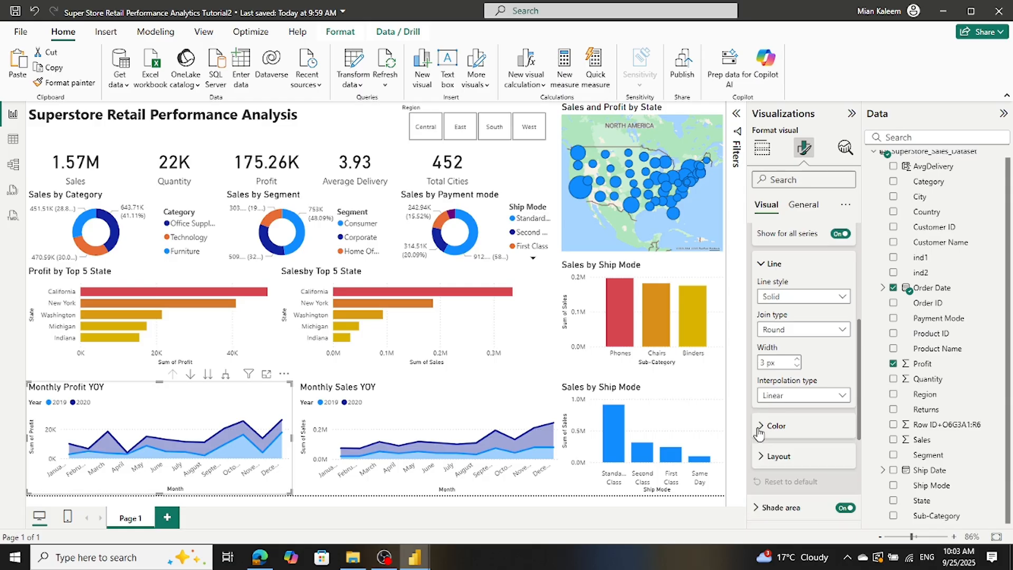
left_click(764, 459)
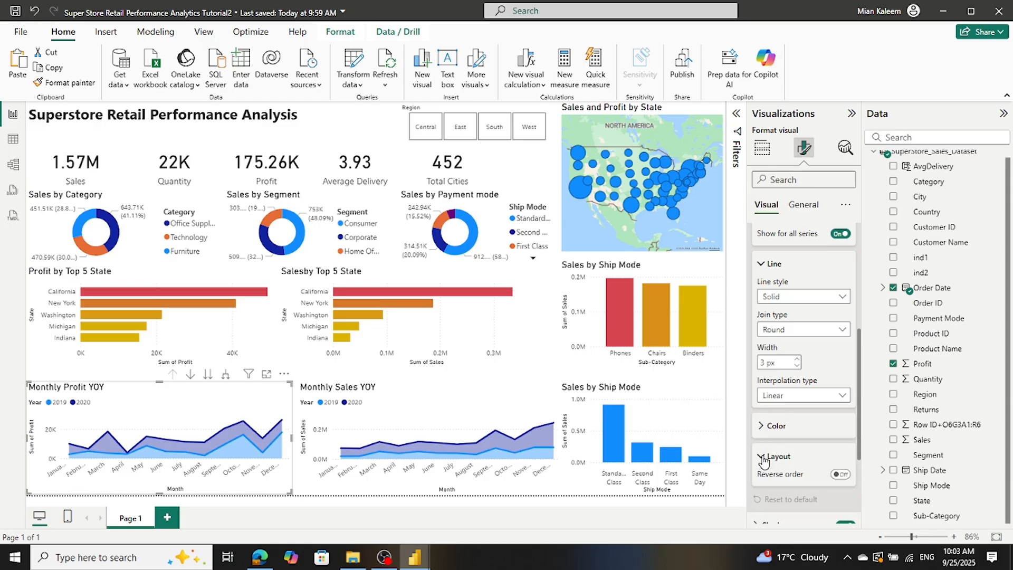
left_click(763, 459)
scroll(820, 395, "down", 3)
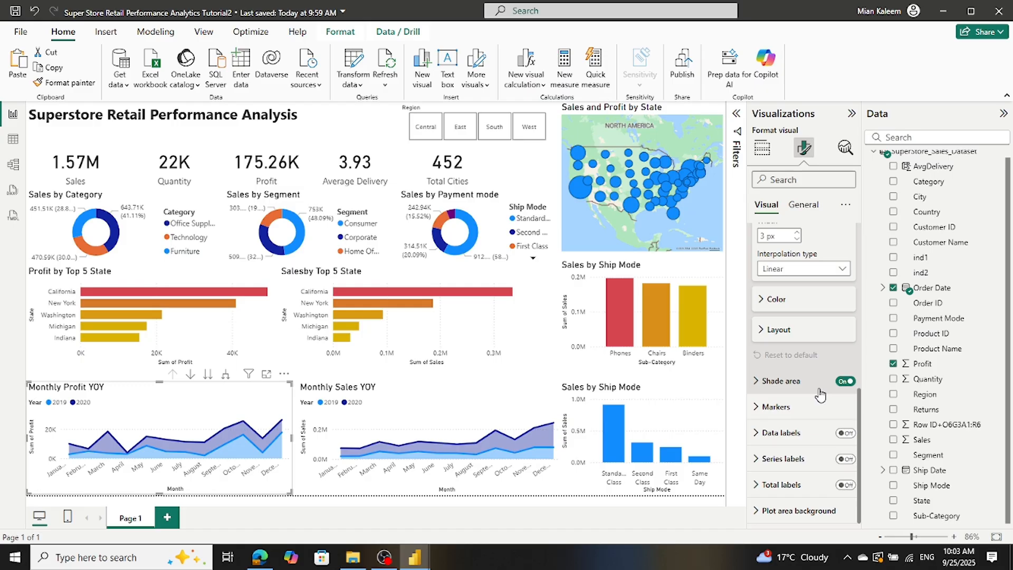
left_click(760, 516)
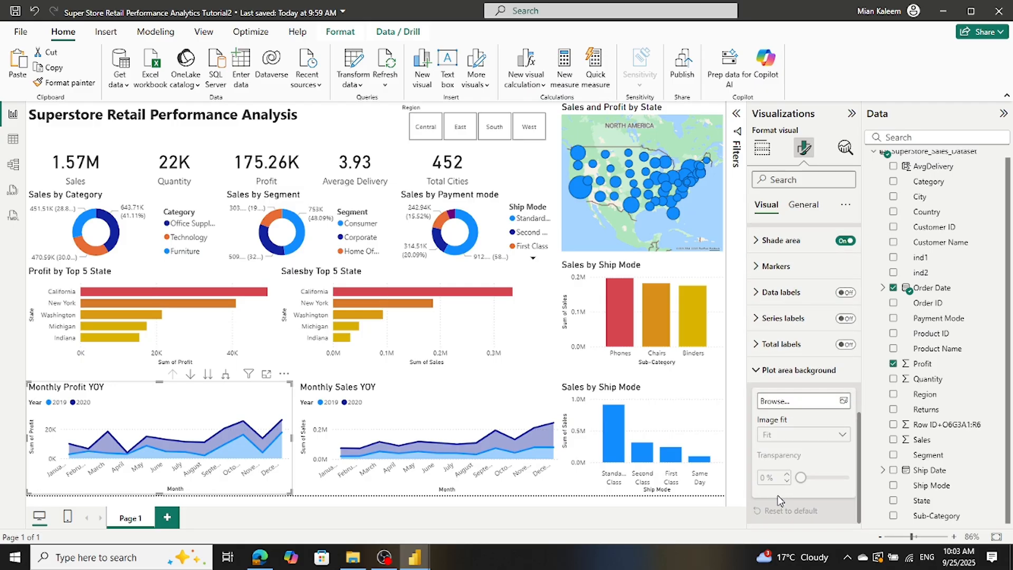
scroll(778, 498, "up", 6)
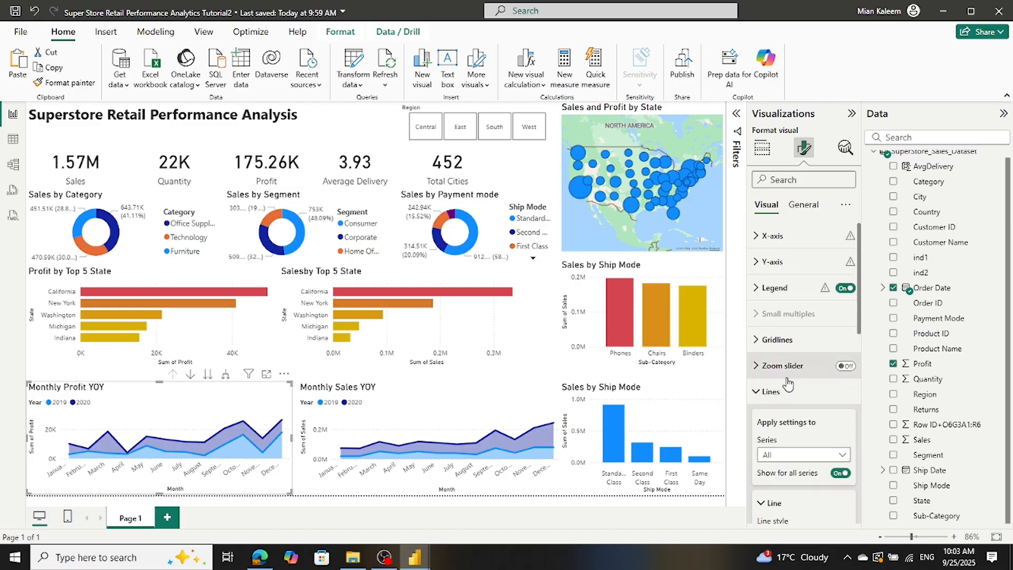
left_click(761, 503)
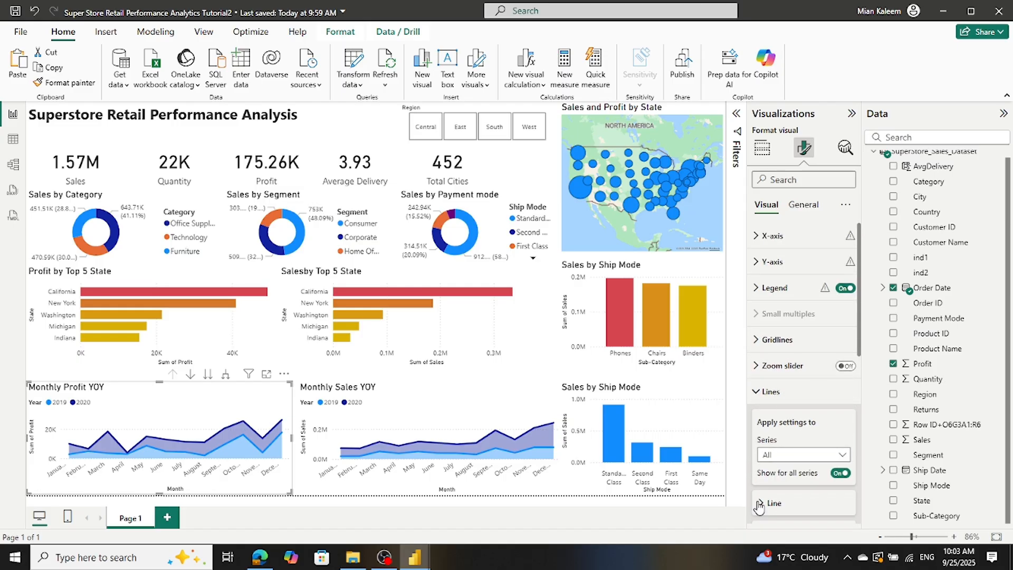
left_click(759, 394)
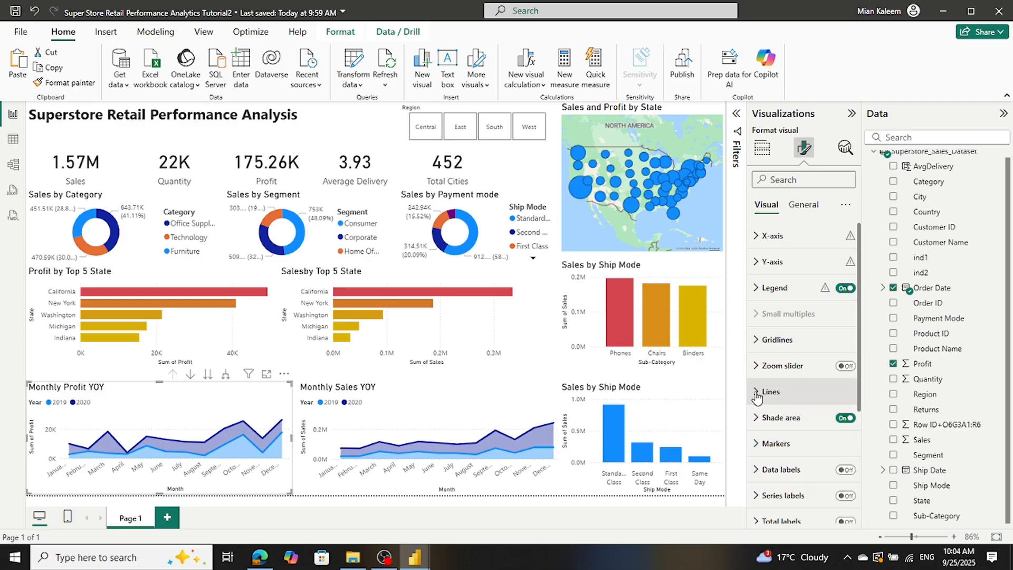
Step: Examine the shade area color and transparency settings of the 2019 series in the Monthly Profit YOY chart
left_click(759, 419)
scroll(765, 420, "down", 3)
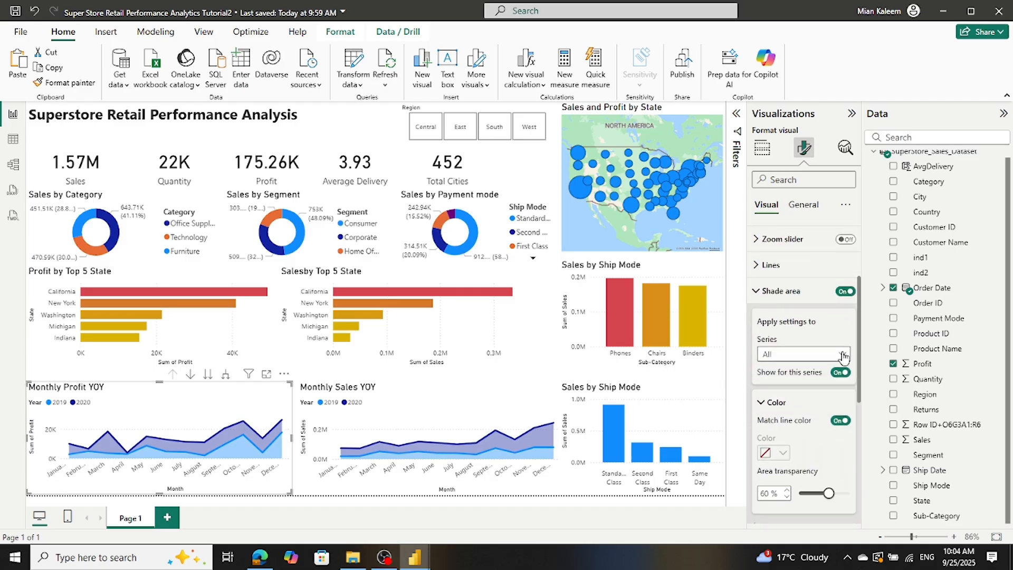
left_click(822, 354)
left_click(795, 387)
scroll(810, 451, "down", 1)
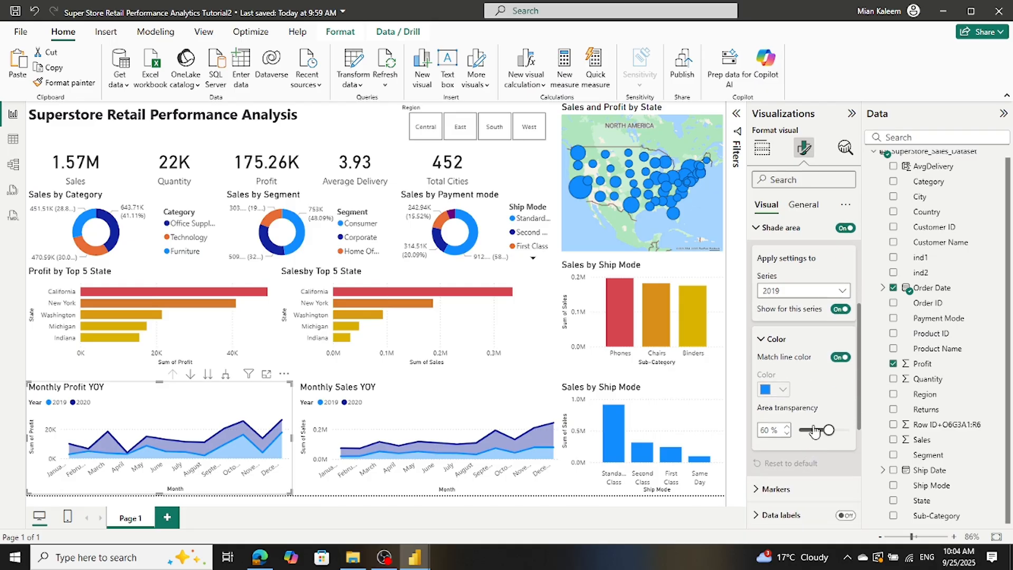
scroll(815, 430, "down", 2)
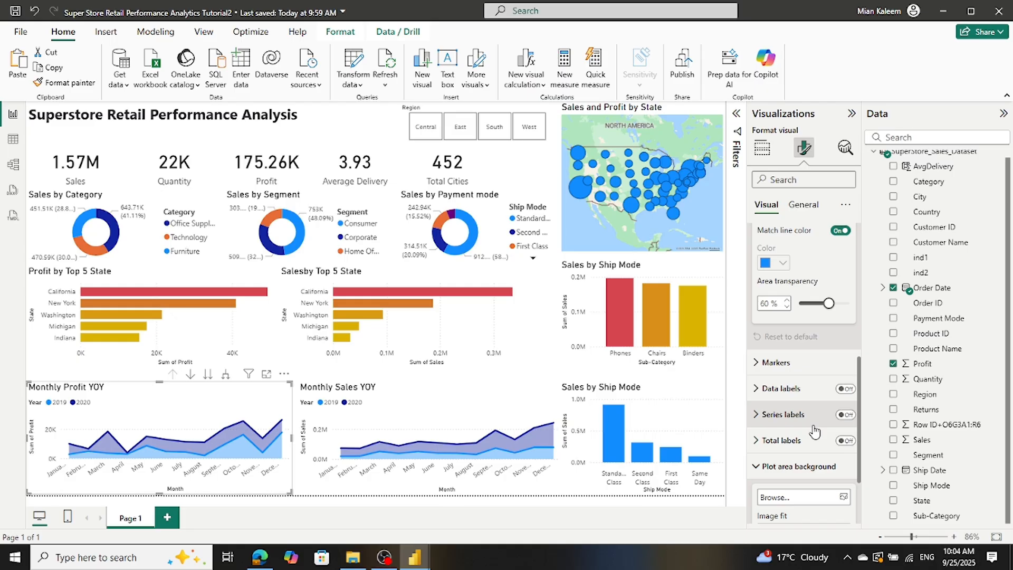
scroll(814, 432, "down", 1)
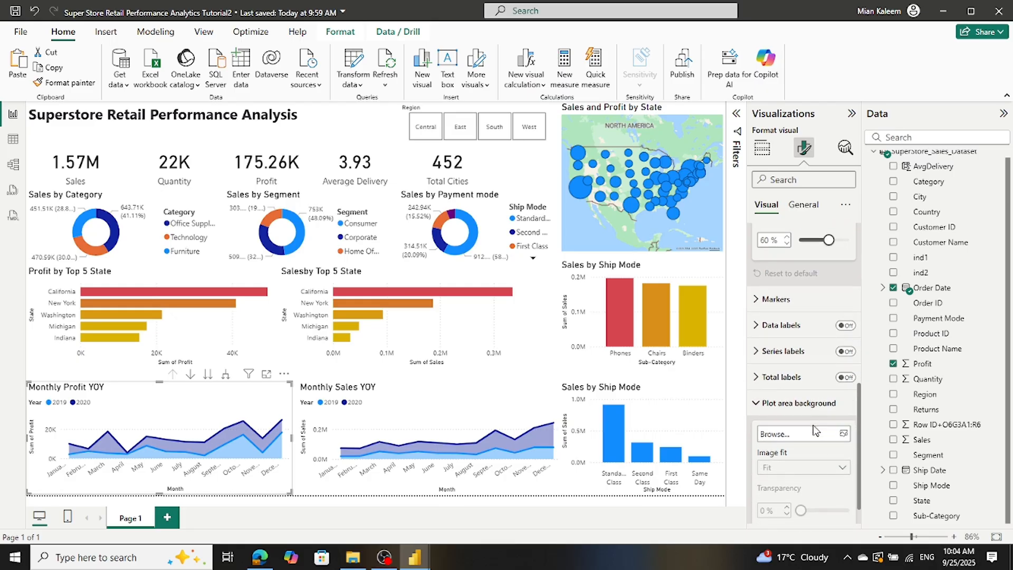
scroll(816, 430, "up", 2)
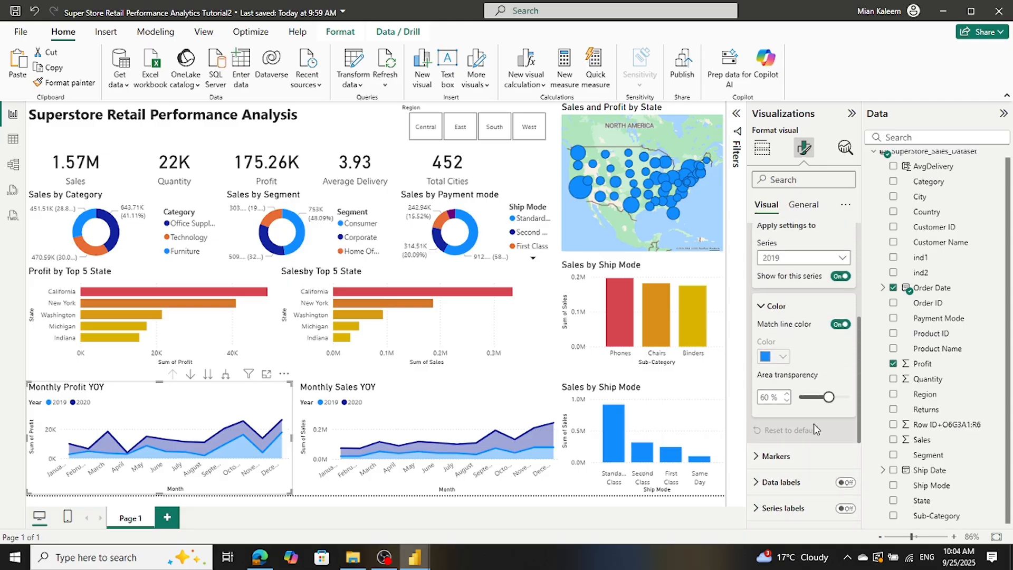
scroll(813, 423, "up", 1)
Step: Try the 2020 series' shade area in Monthly Profit YOY without matching the line color, and restore the match
left_click(807, 321)
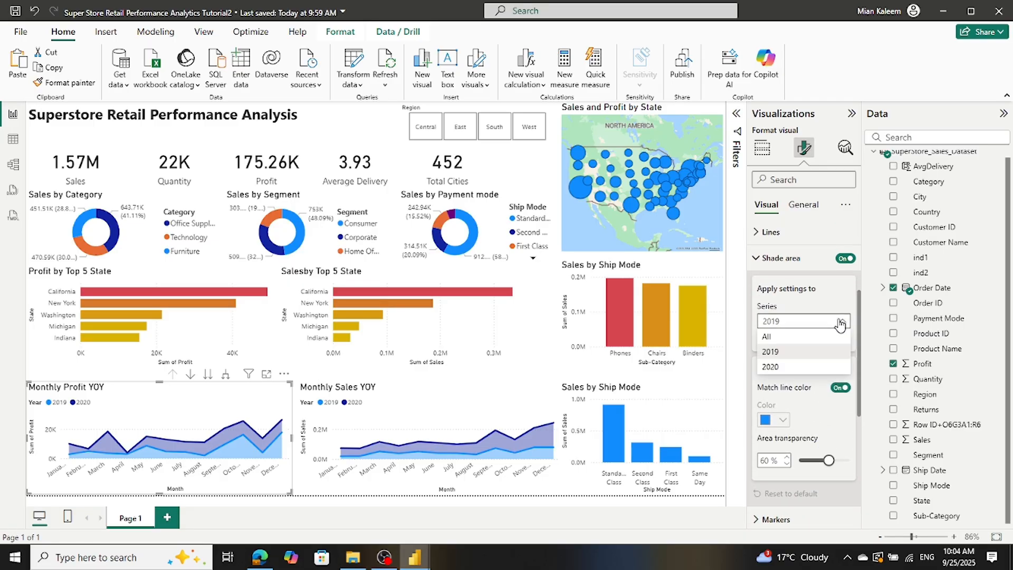
left_click(789, 367)
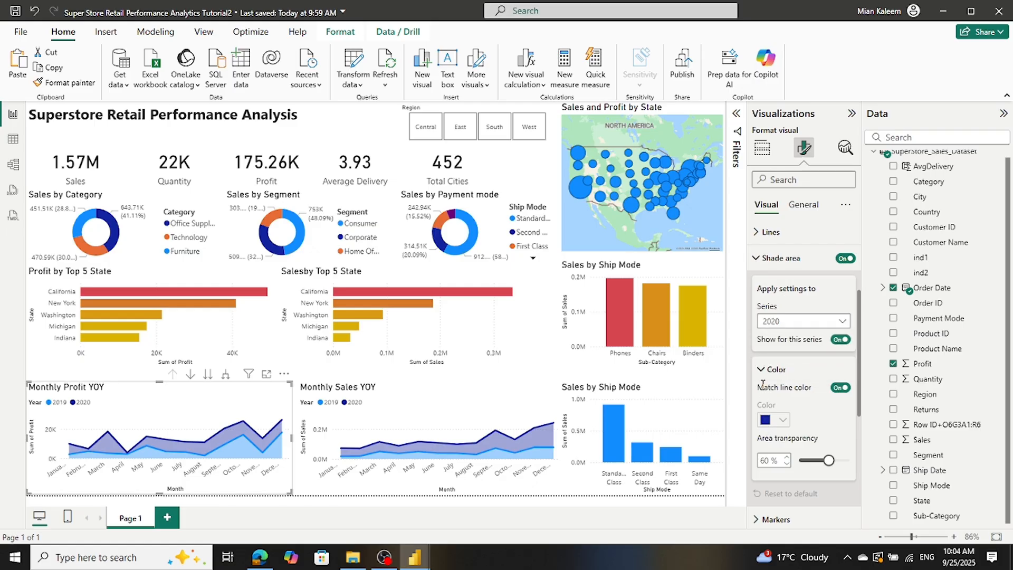
left_click(838, 388)
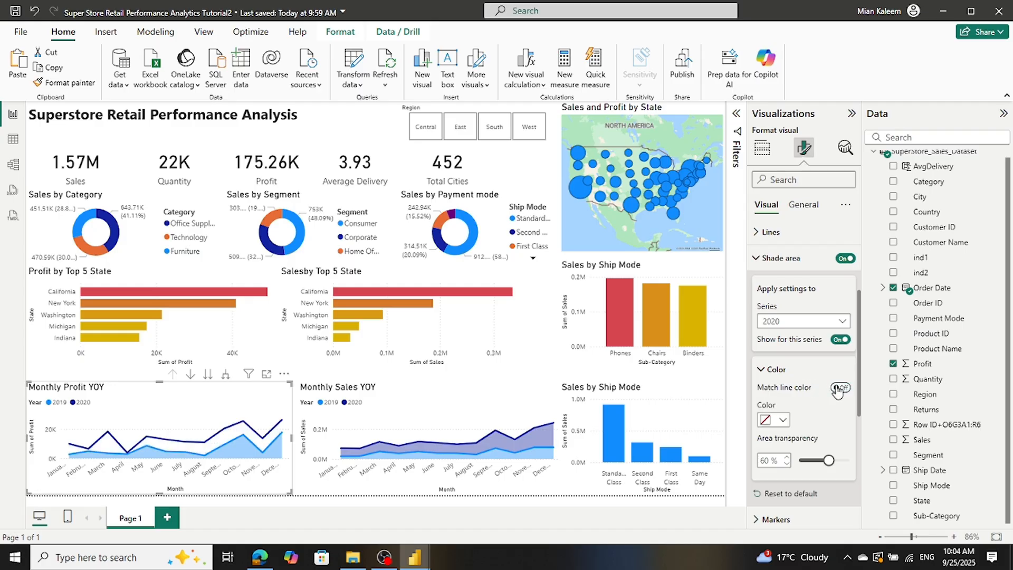
left_click(839, 389)
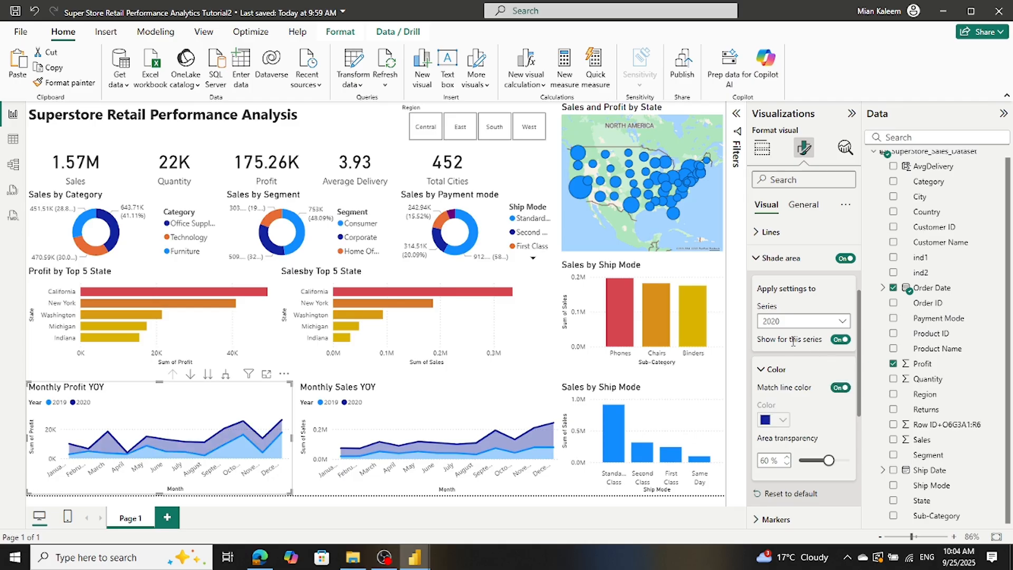
Step: Try data labels on the Monthly Profit YOY chart and turn them off again
left_click(762, 372)
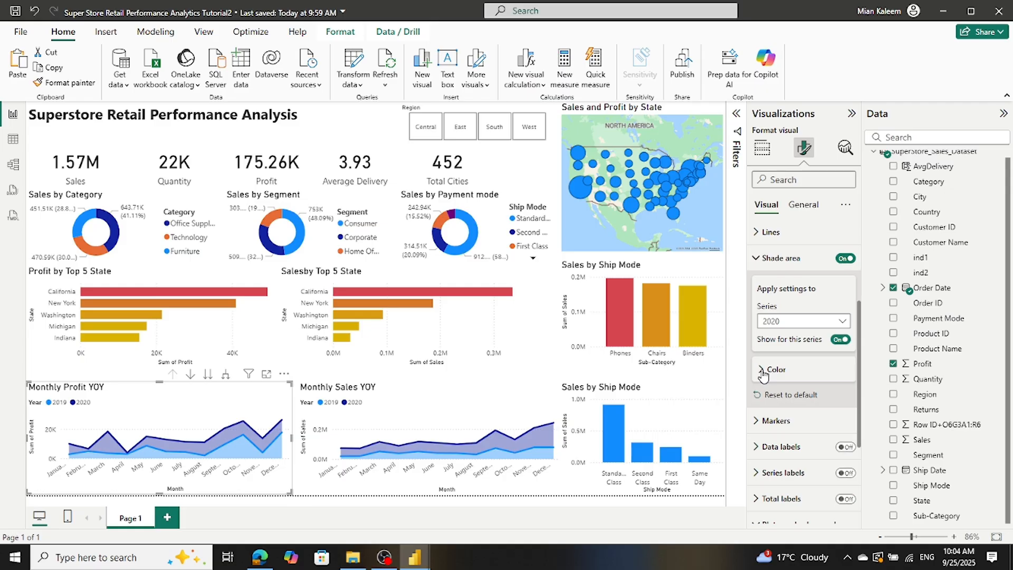
scroll(763, 376, "down", 1)
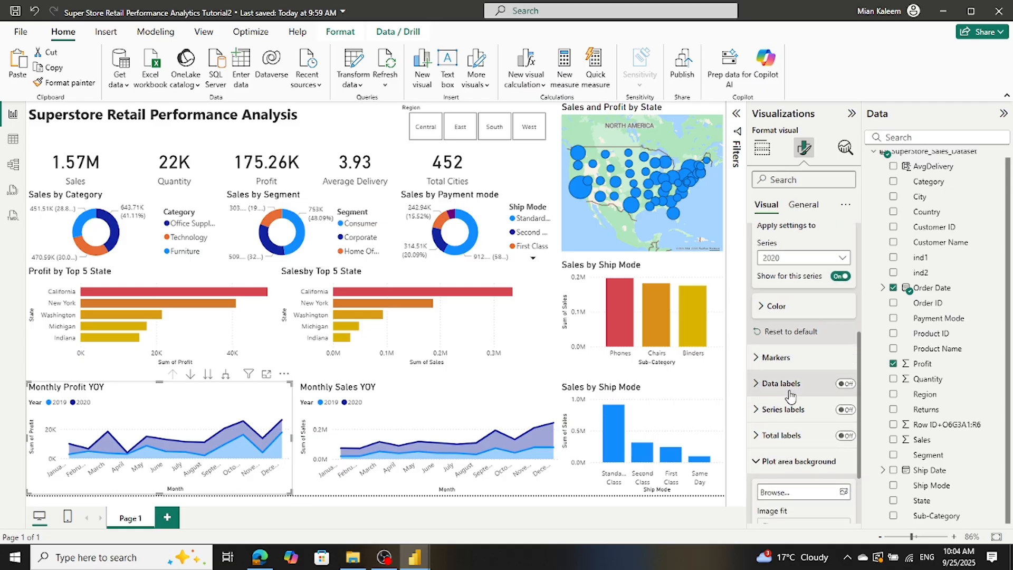
left_click(846, 384)
left_click(847, 384)
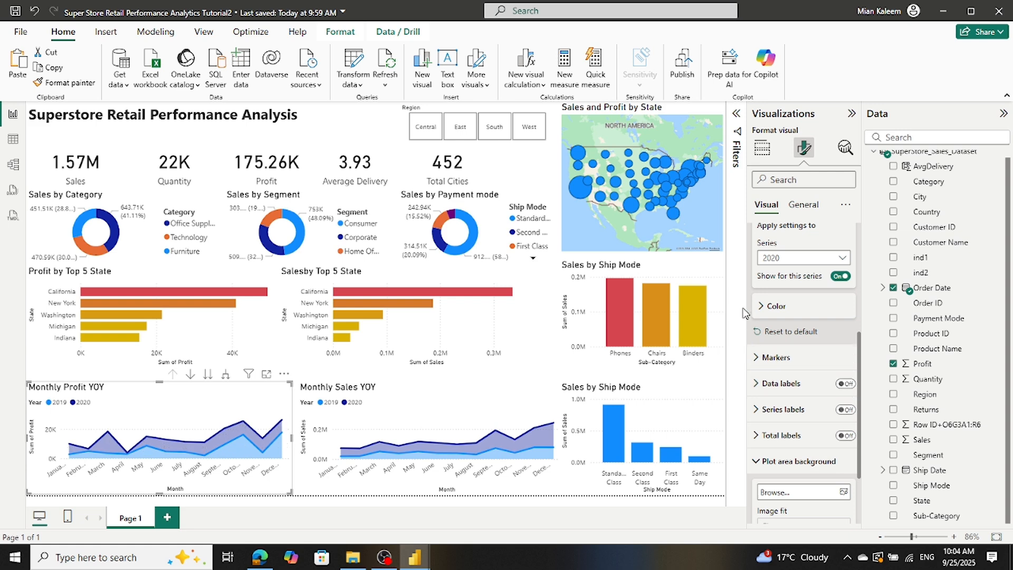
left_click(851, 114)
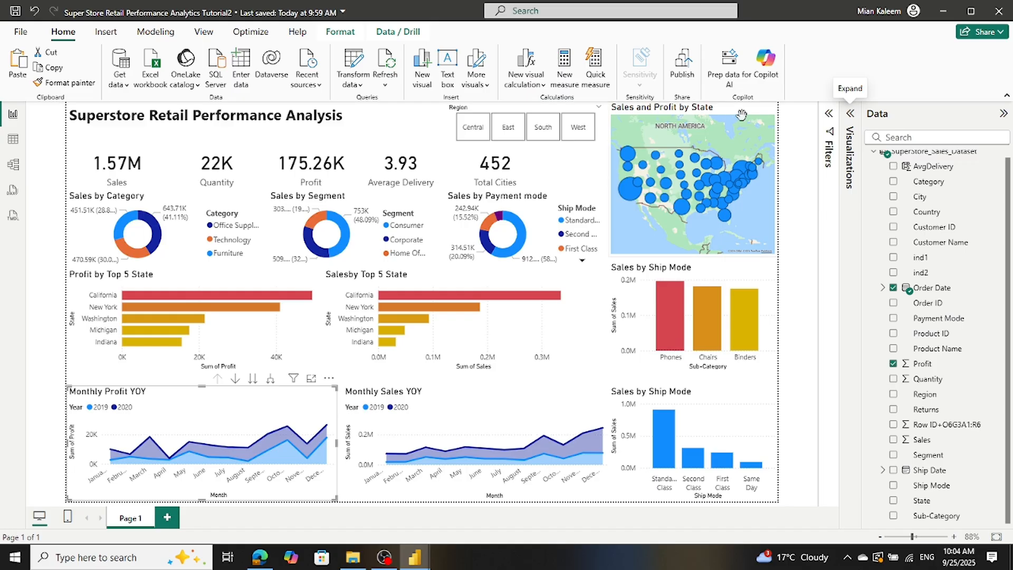
Step: Color the Sales by Ship Mode columns for Standard, Second, First Class and Same Day with a yellow-to-red gradient based on the sum of Sales
left_click(734, 412)
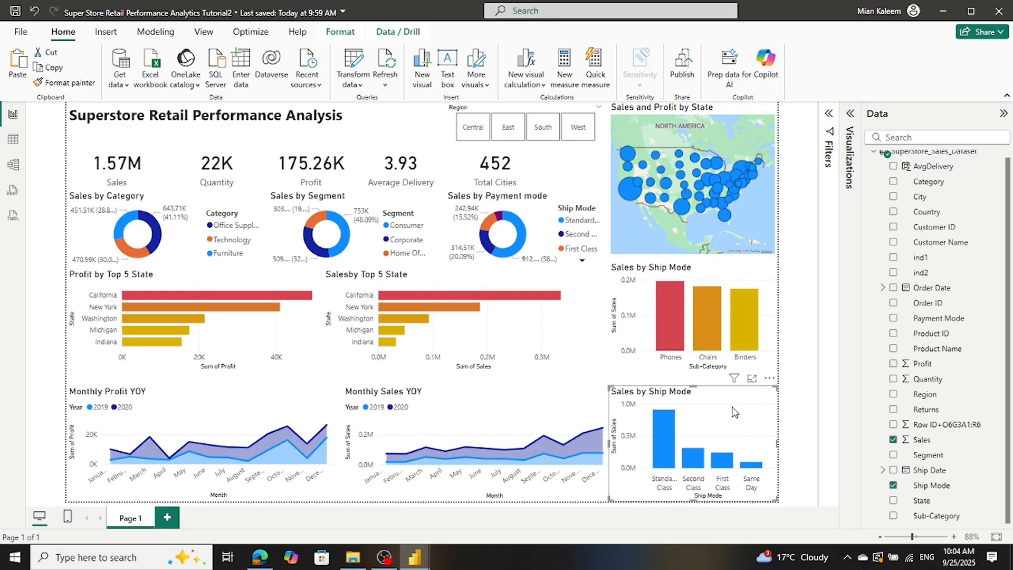
left_click(845, 117)
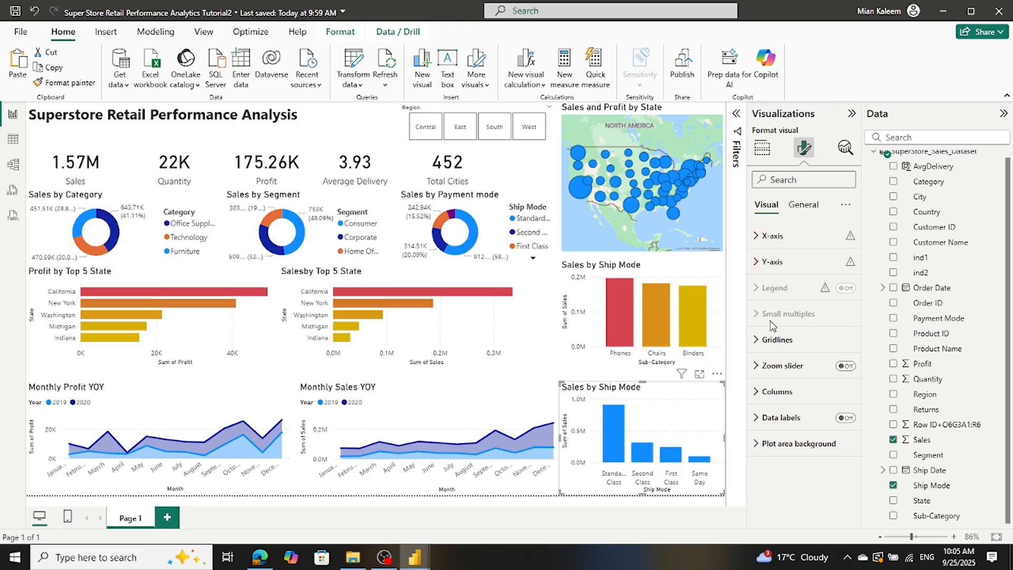
left_click(759, 393)
scroll(801, 408, "down", 2)
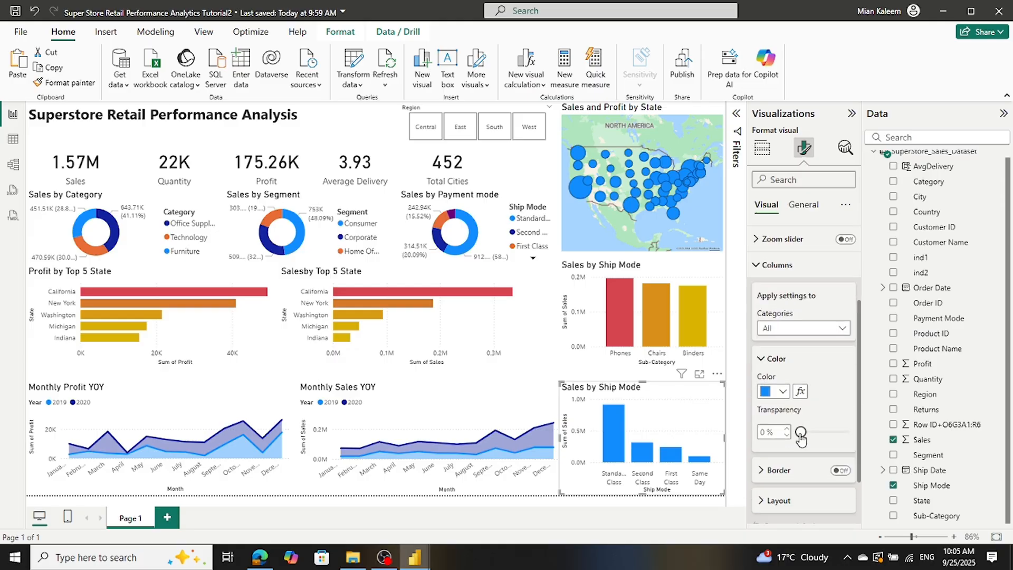
left_click(799, 391)
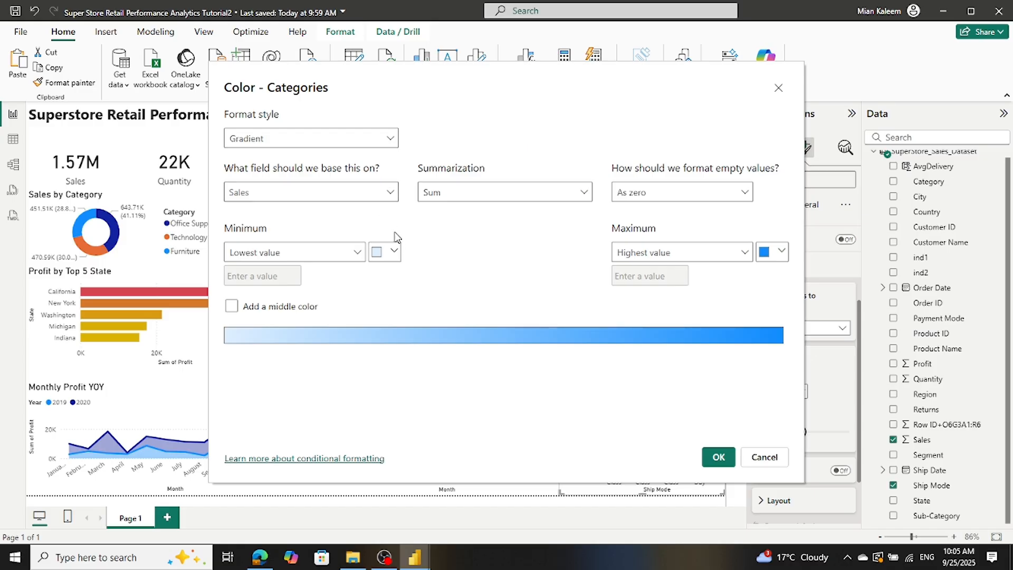
left_click(396, 252)
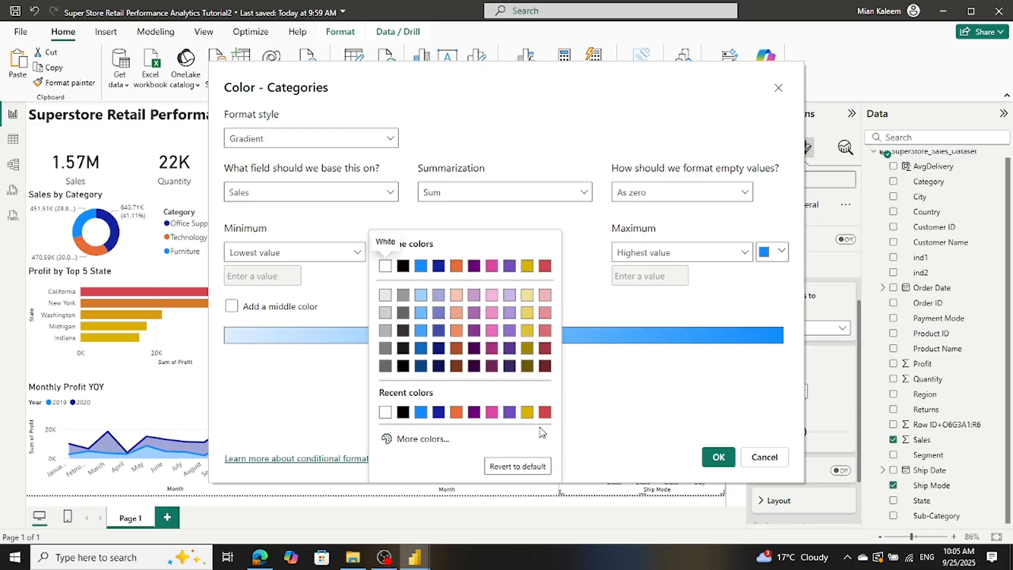
left_click(528, 413)
left_click(780, 252)
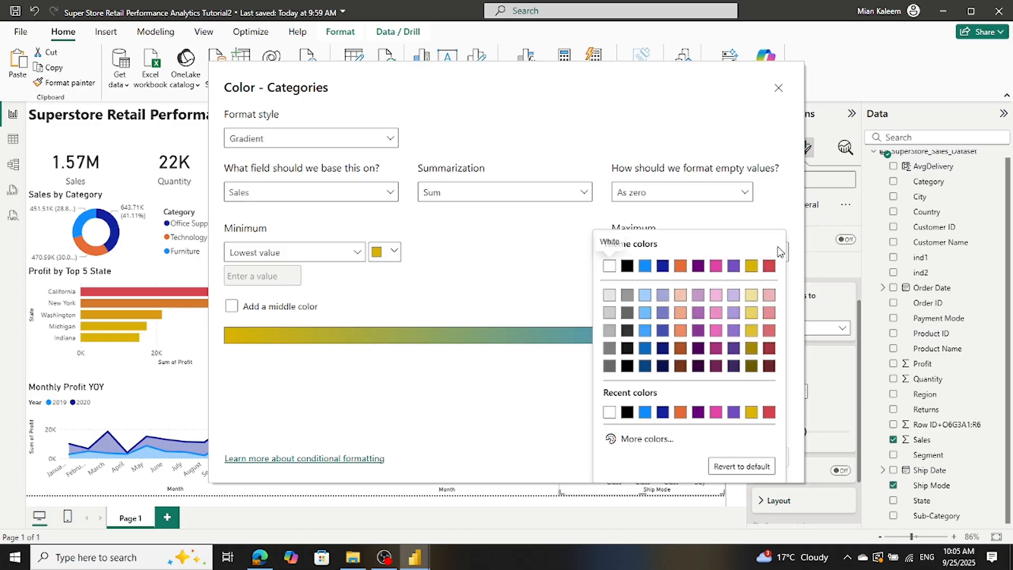
left_click(768, 412)
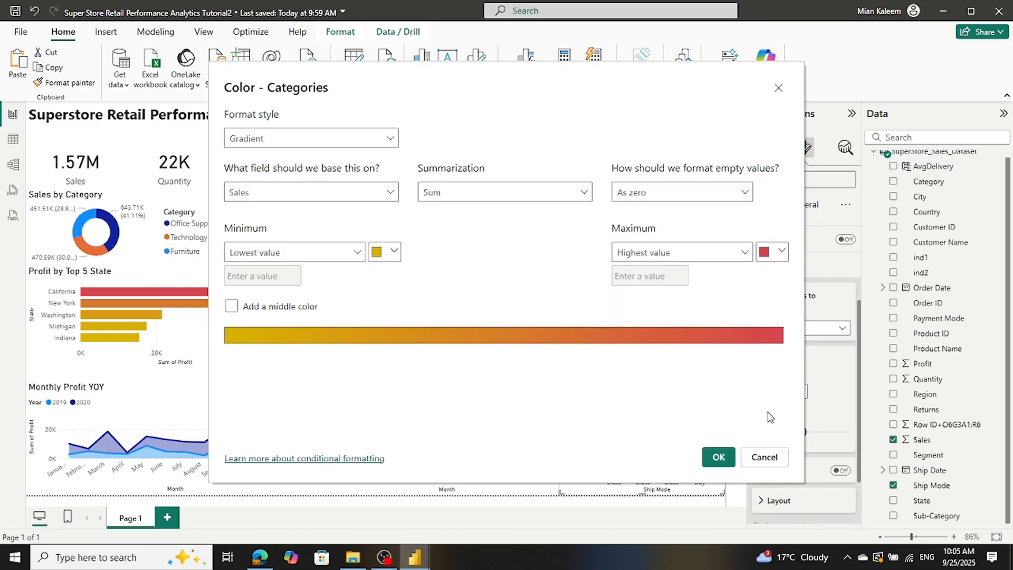
left_click(718, 456)
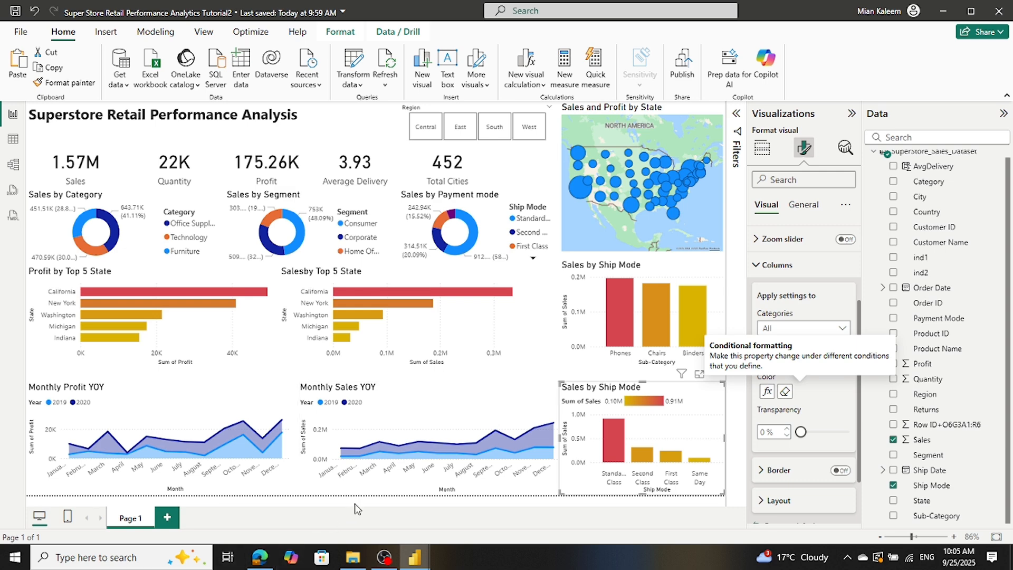
Step: Examine the shade area color and transparency settings for all series of the Monthly Profit YOY chart
left_click(369, 492)
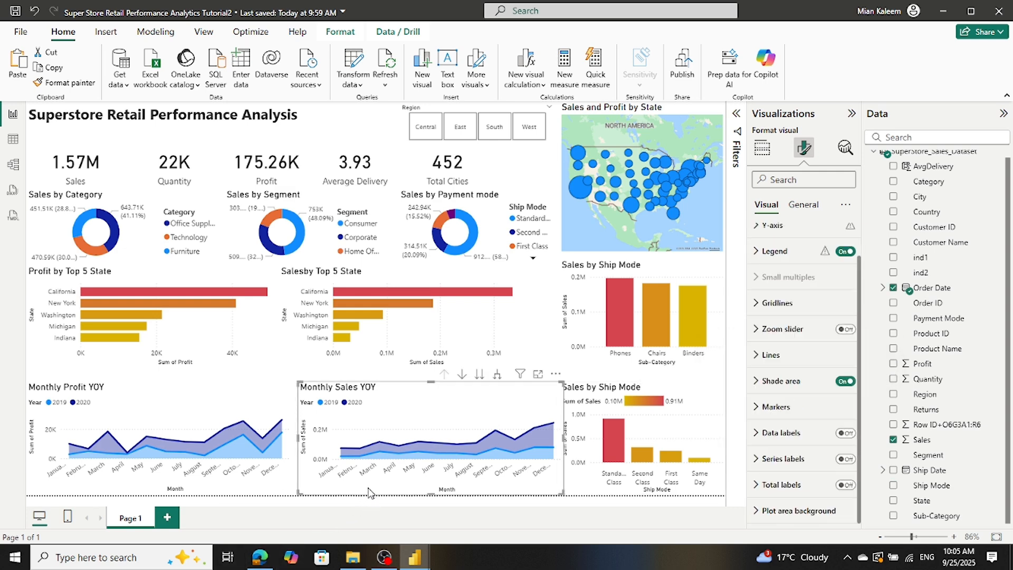
left_click(231, 398)
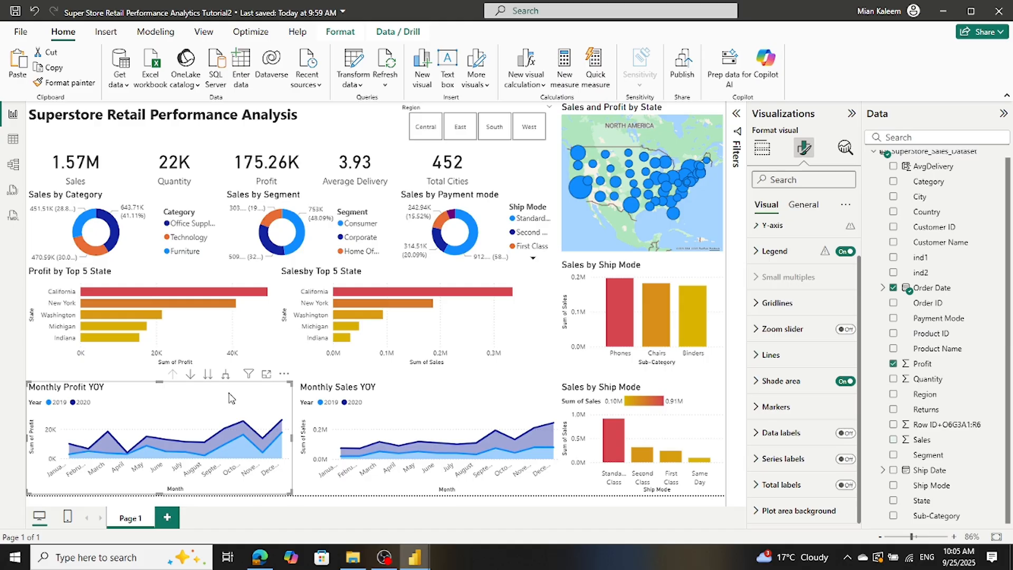
left_click(758, 383)
scroll(819, 403, "down", 1)
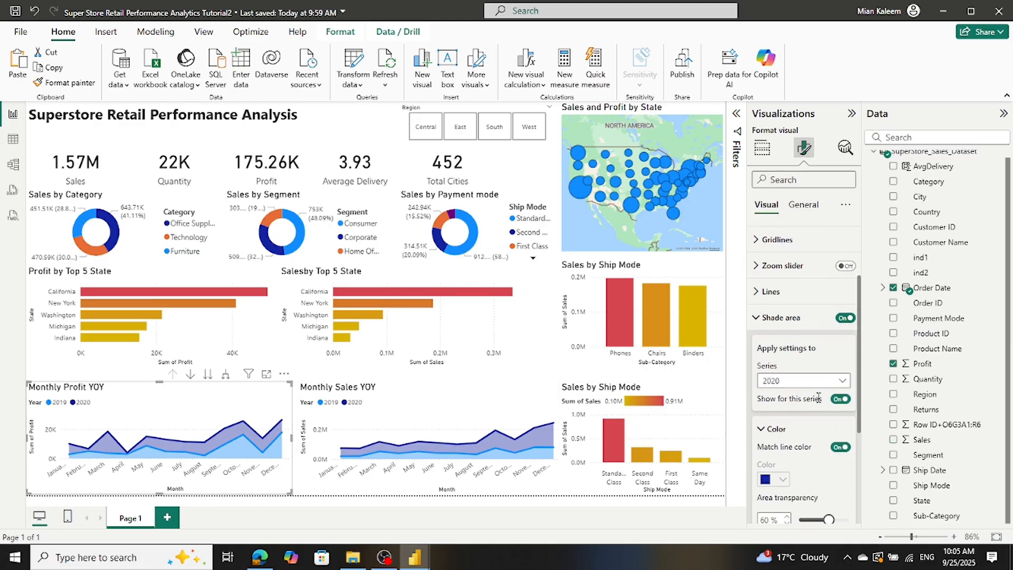
scroll(817, 397, "up", 1)
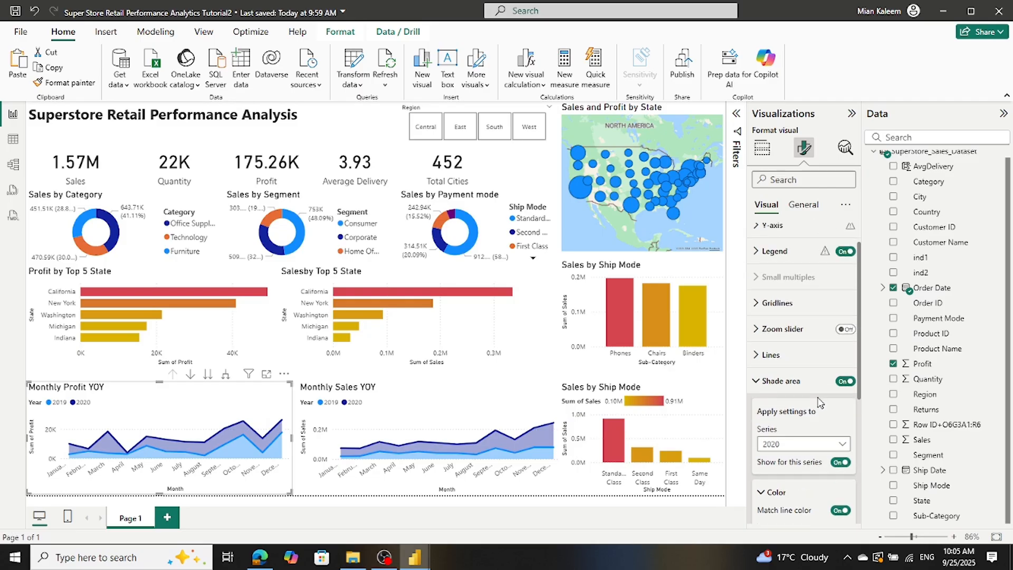
left_click(841, 446)
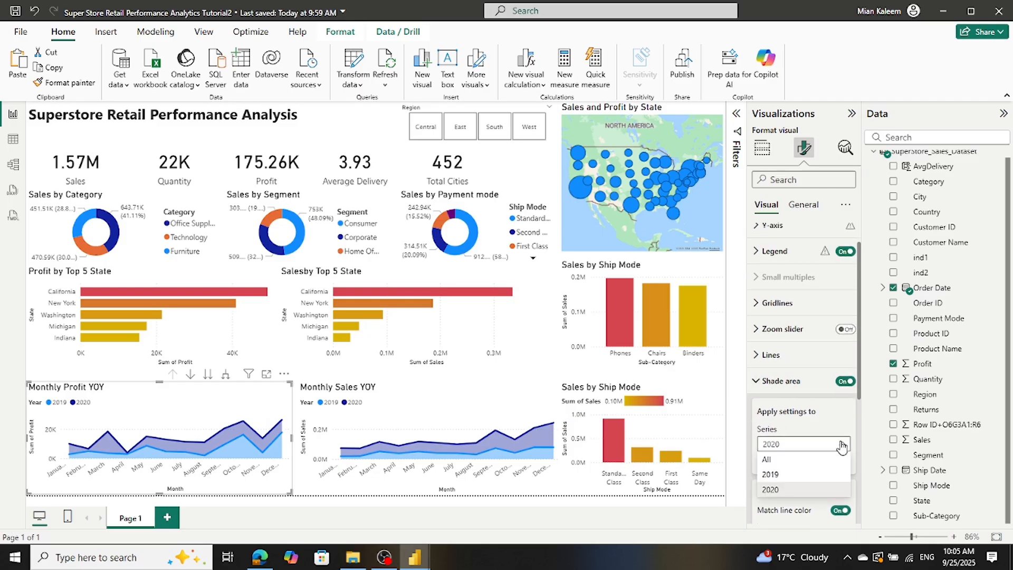
left_click(792, 459)
scroll(793, 463, "down", 2)
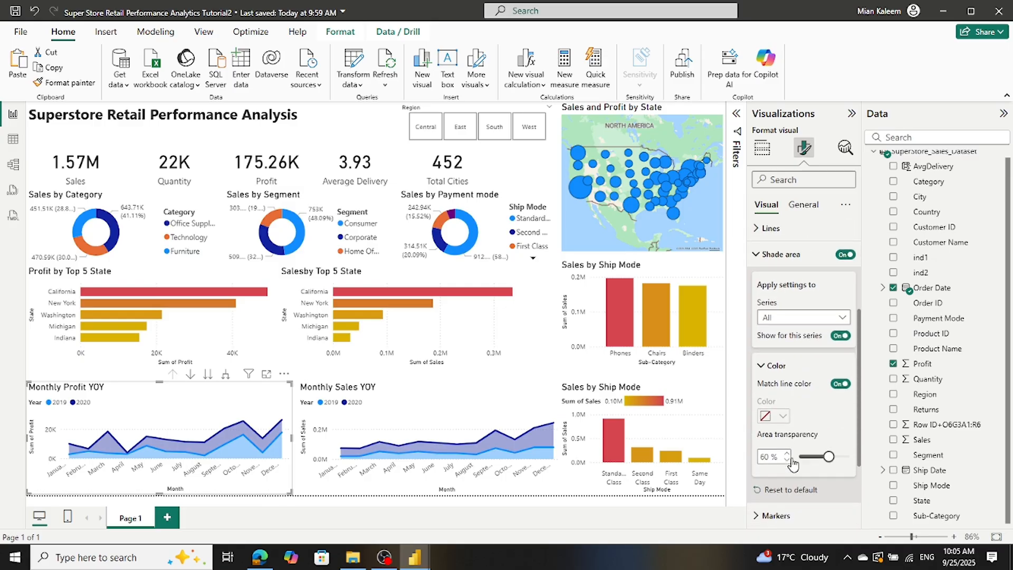
Step: Set the 2019 series' shade area transparency in the Monthly Profit YOY chart to 51%
left_click(788, 319)
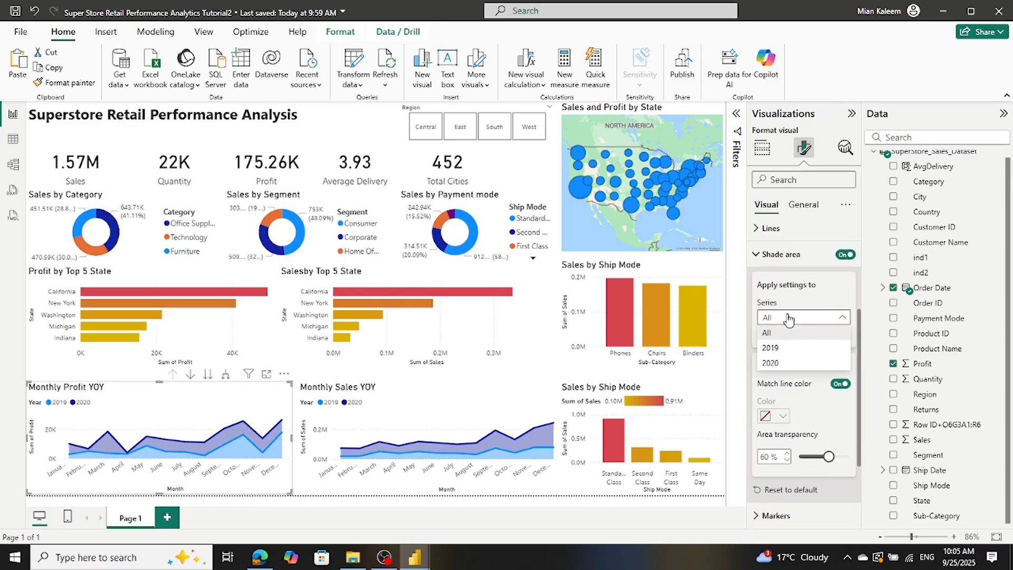
left_click(778, 347)
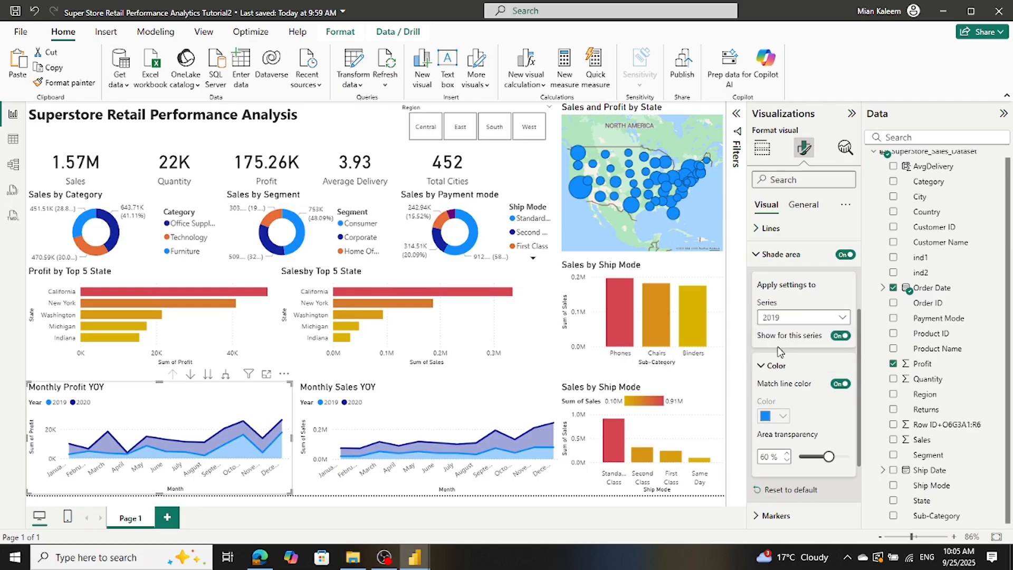
scroll(778, 351, "down", 2)
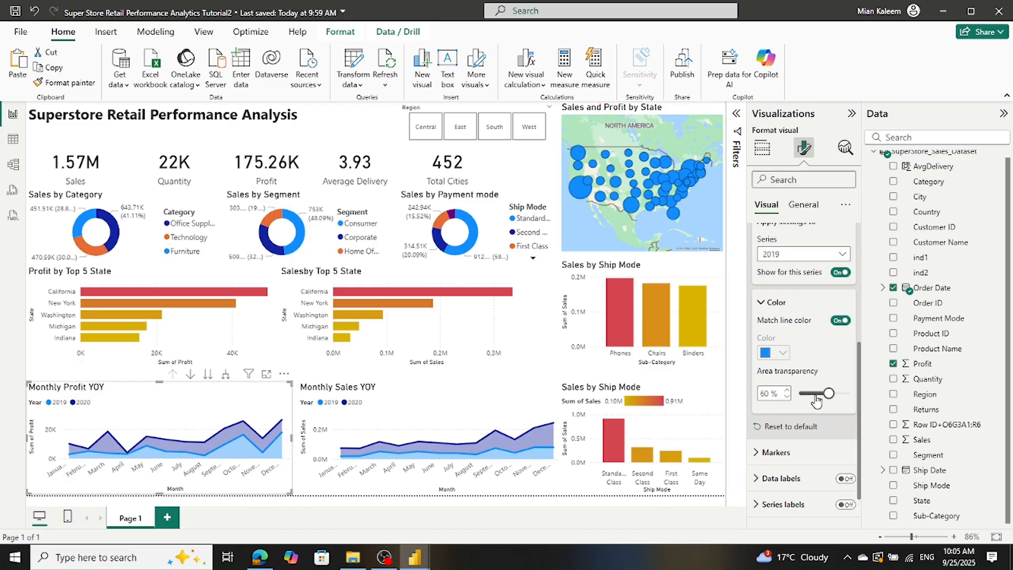
left_click(757, 453)
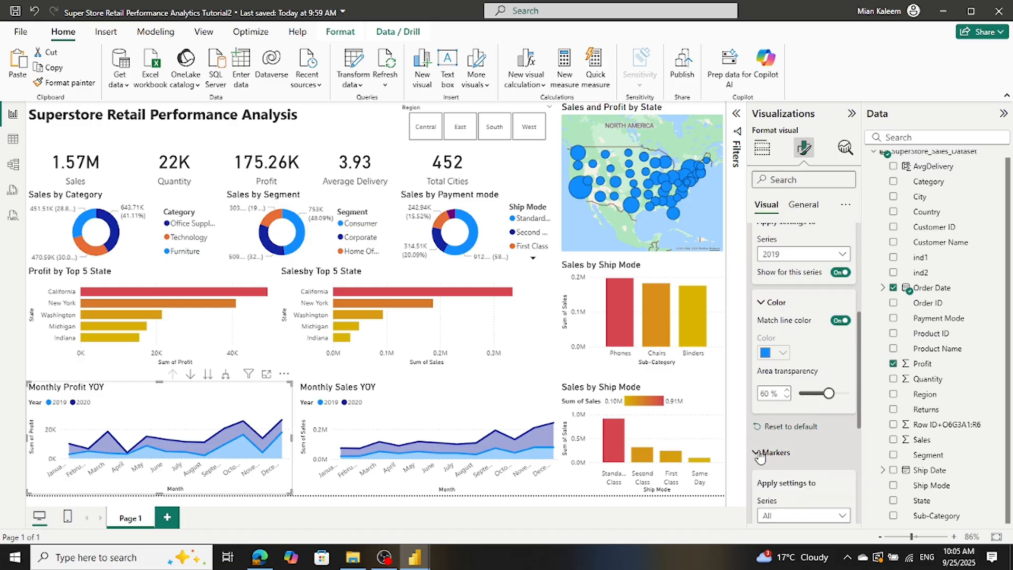
left_click(759, 453)
left_click(810, 396)
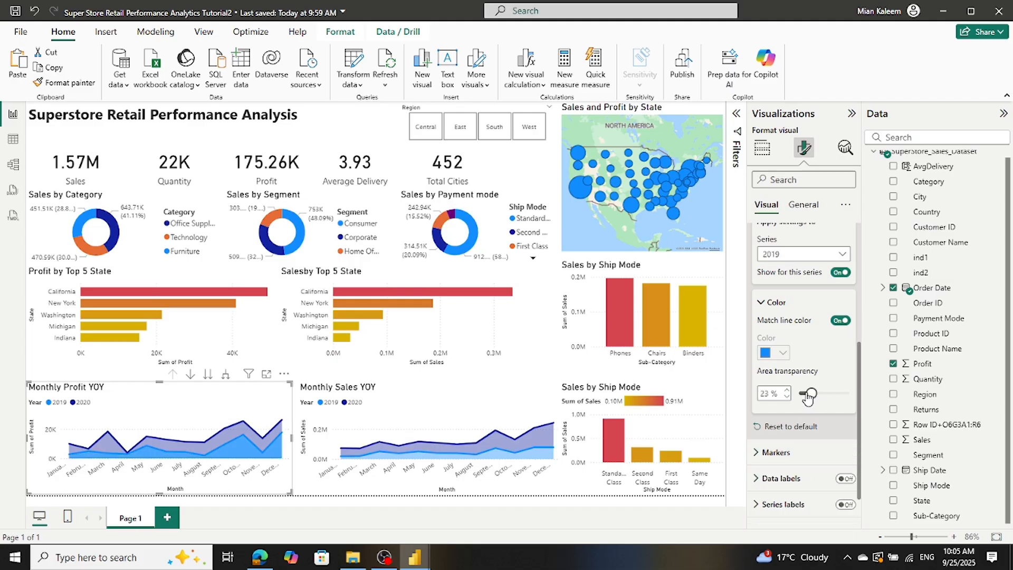
left_click_drag(826, 400, 843, 400)
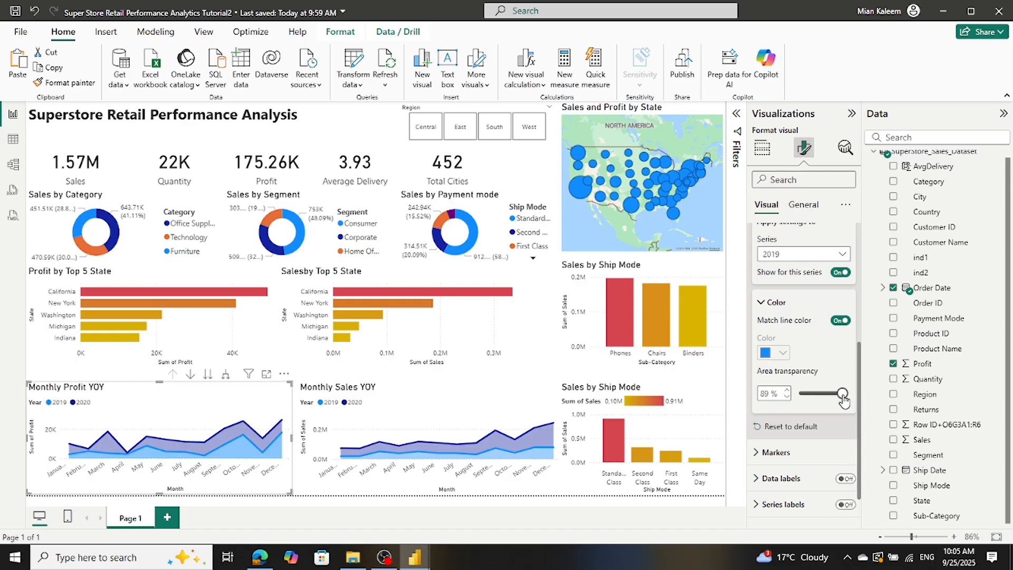
left_click_drag(842, 395, 824, 393)
Step: Set the 2020 series' shade area transparency in the Monthly Profit YOY chart to 64% and collapse the formatting options
left_click(788, 254)
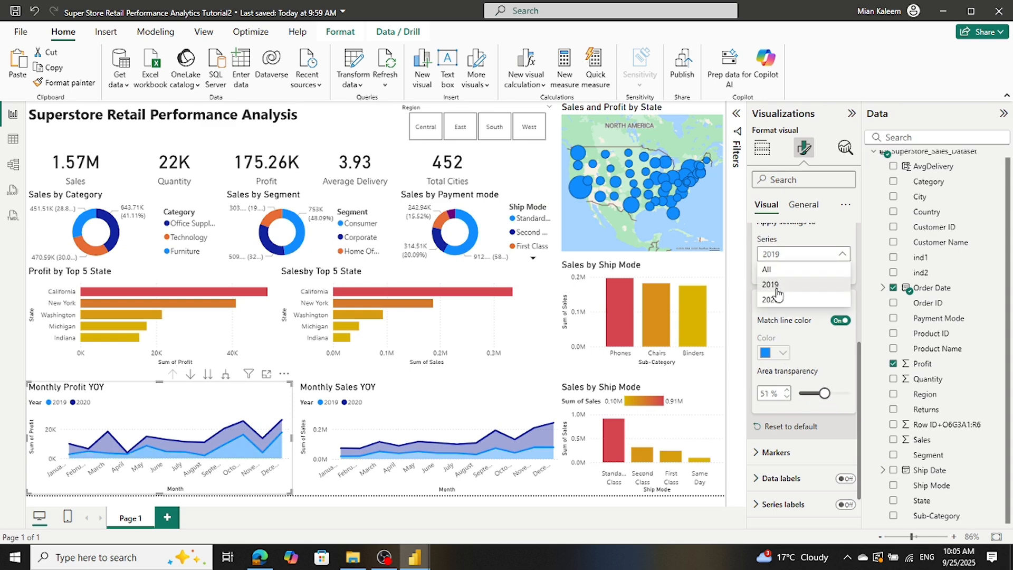
left_click(772, 300)
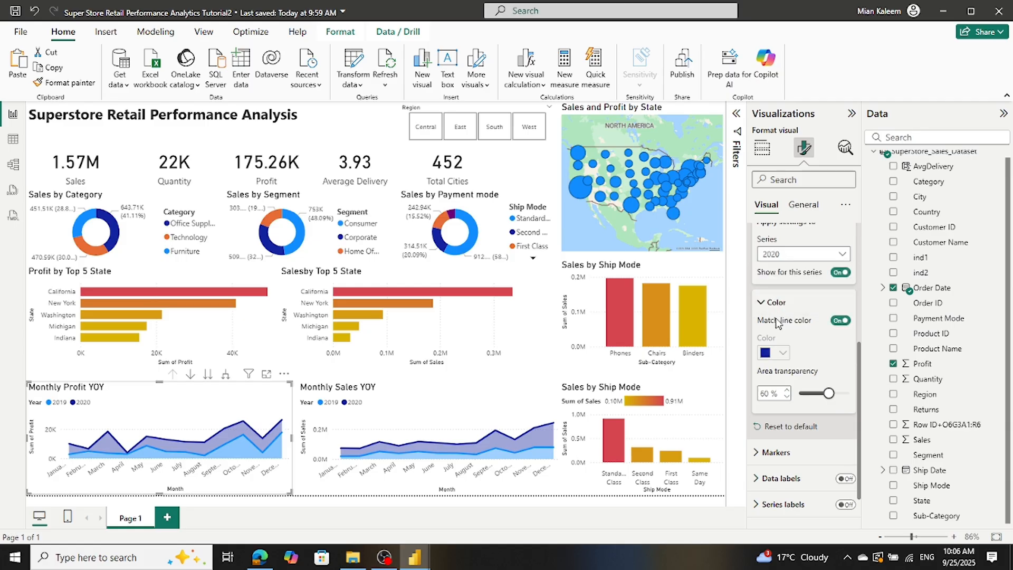
left_click_drag(821, 397, 850, 401)
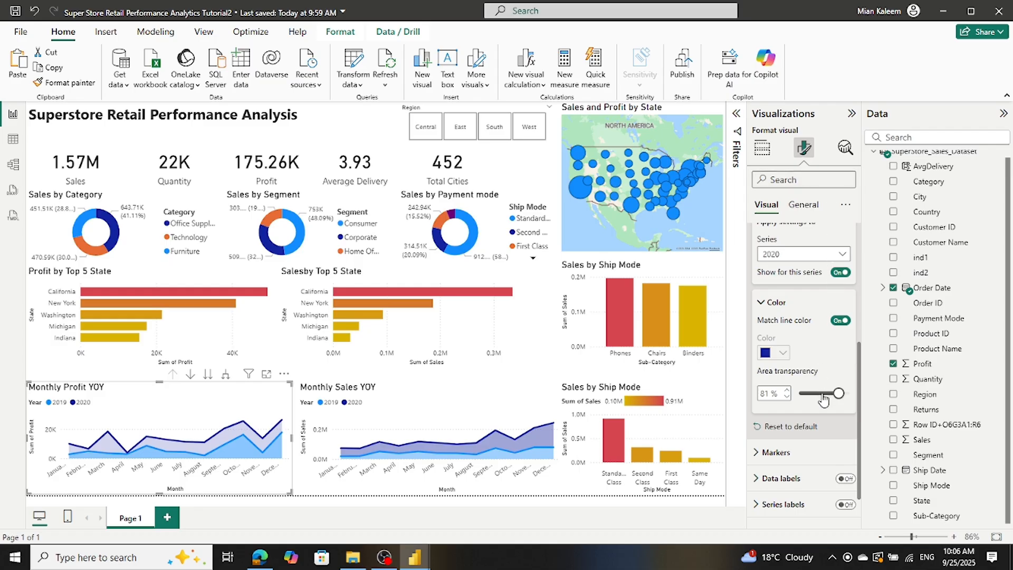
left_click(824, 393)
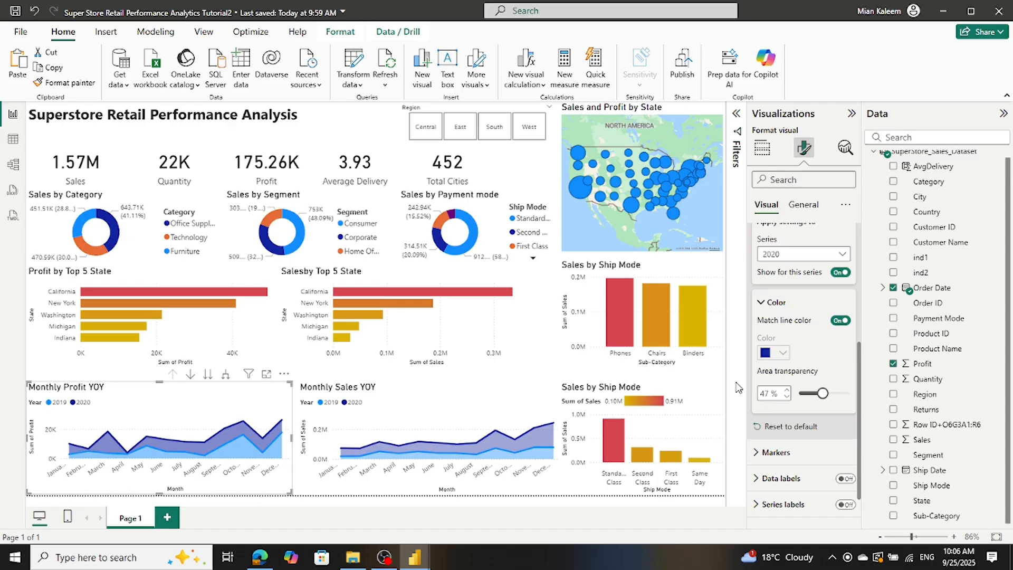
left_click(831, 393)
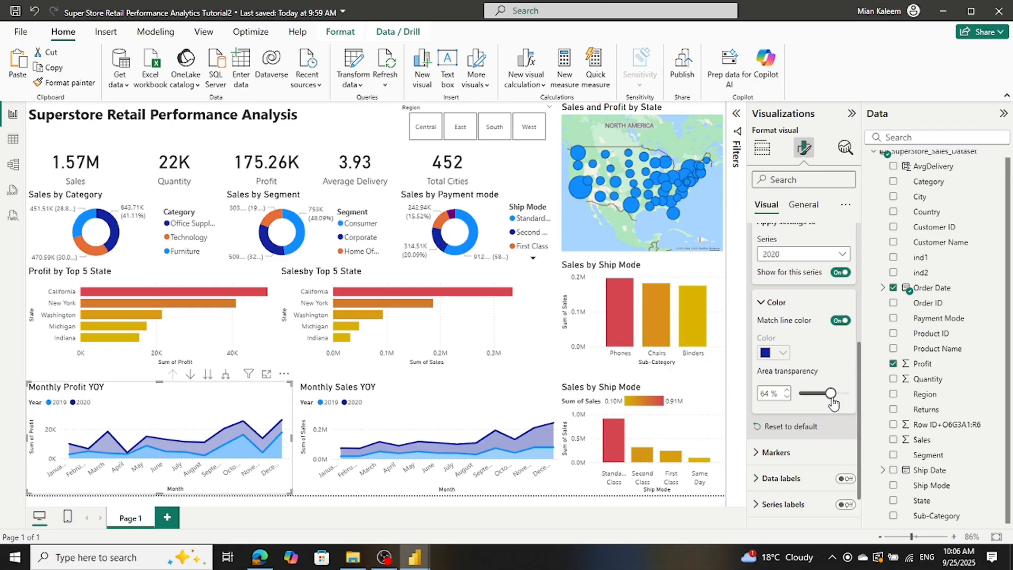
left_click(850, 116)
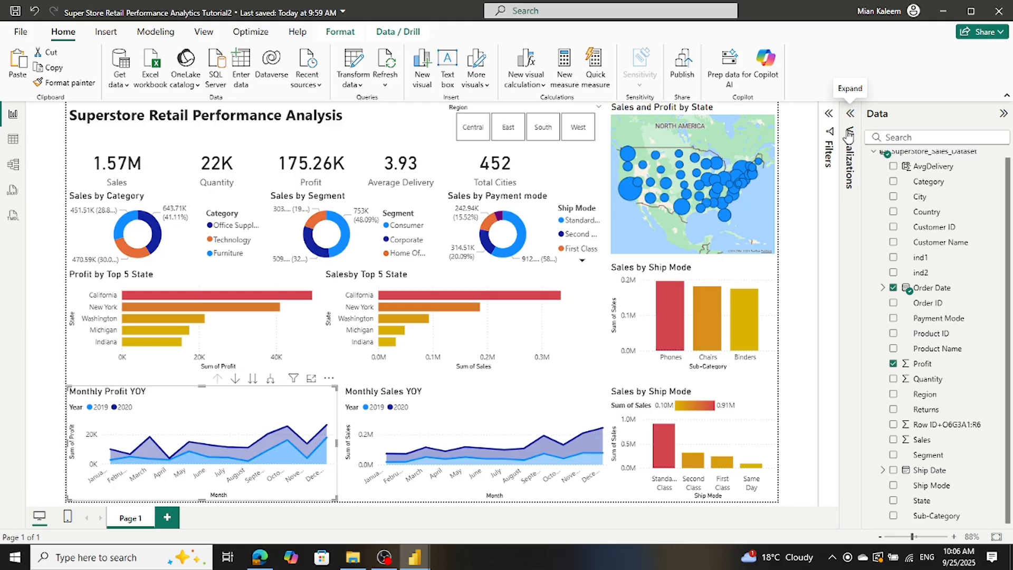
Step: Test the Region slicer by filtering the dashboard to Central, East, South and West, and back through South and East to Central
left_click(477, 128)
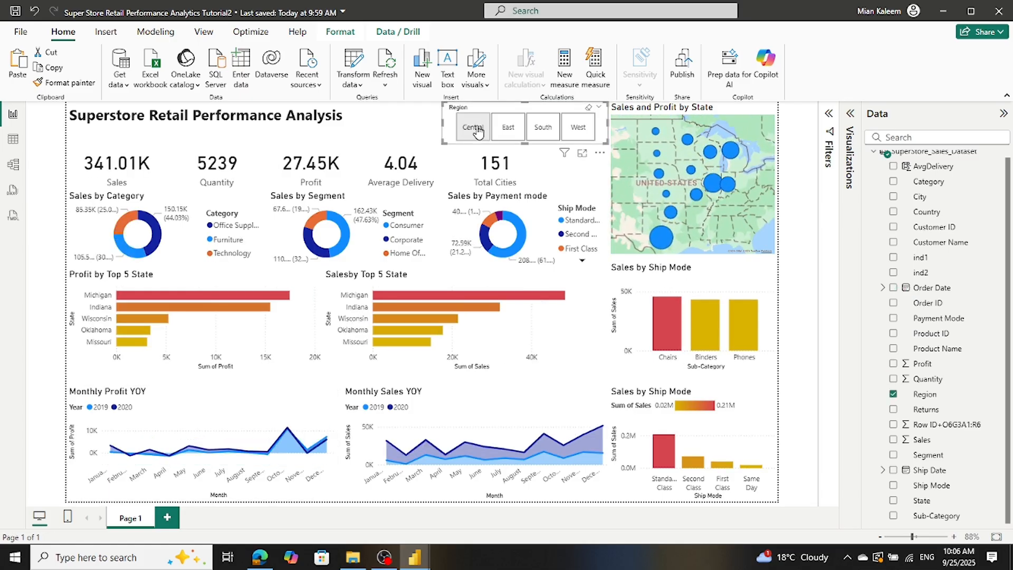
left_click(510, 129)
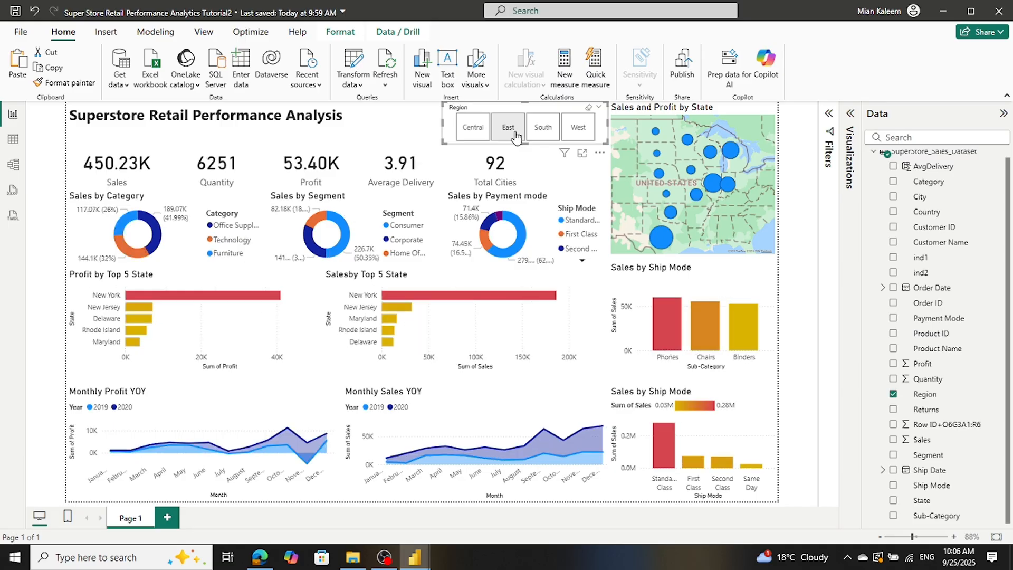
left_click(553, 132)
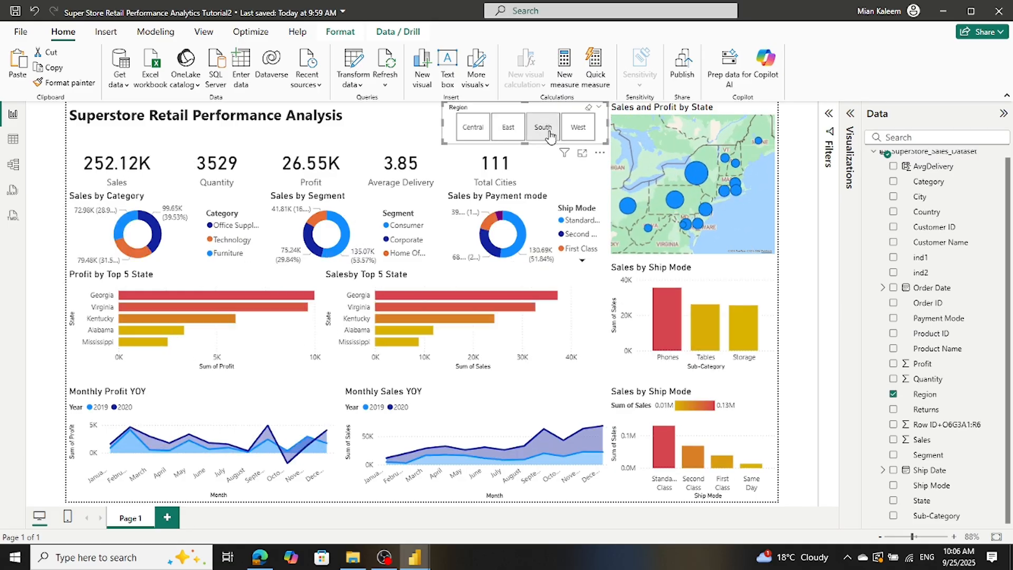
left_click(578, 129)
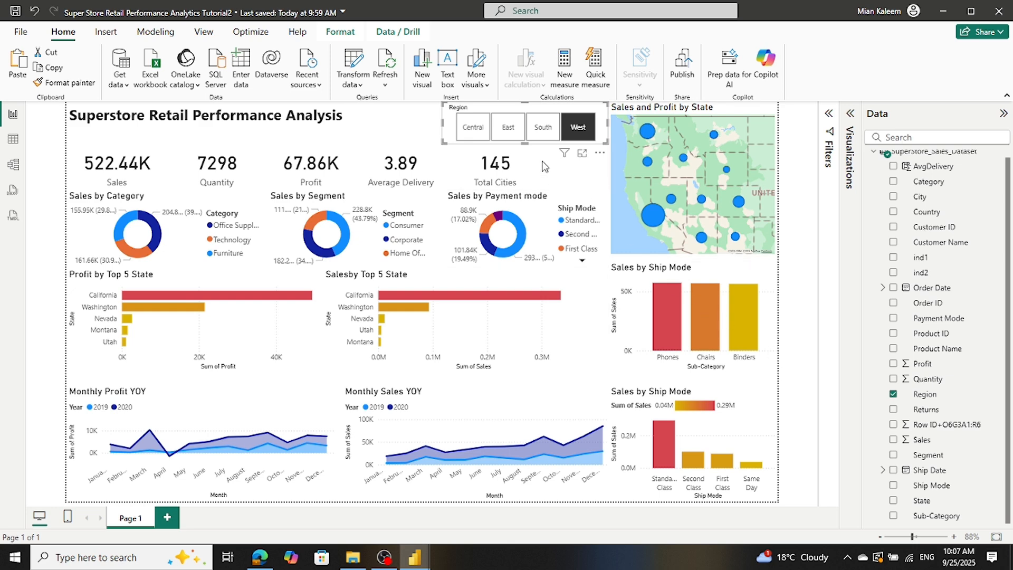
left_click(542, 133)
left_click(514, 132)
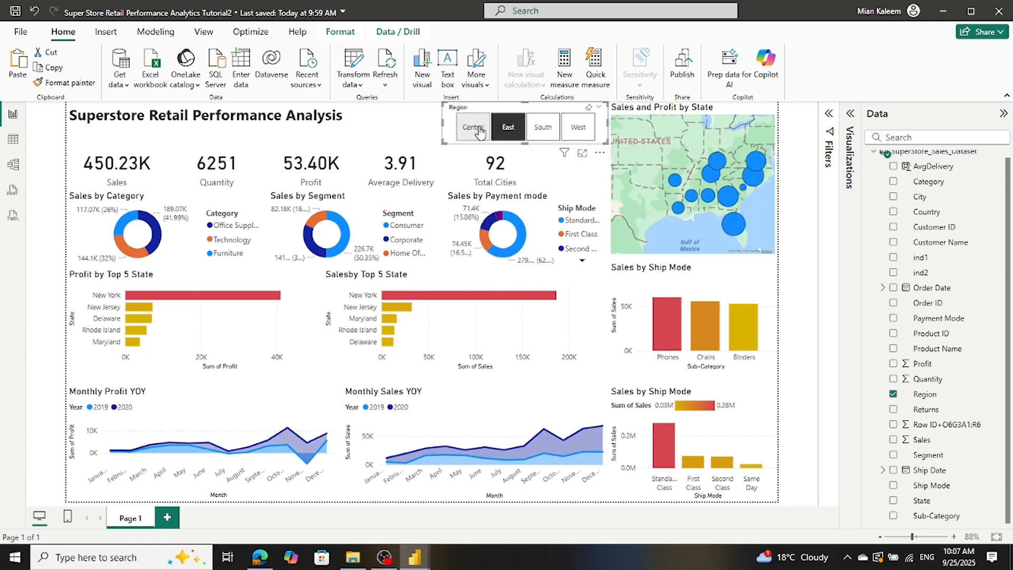
left_click(475, 129)
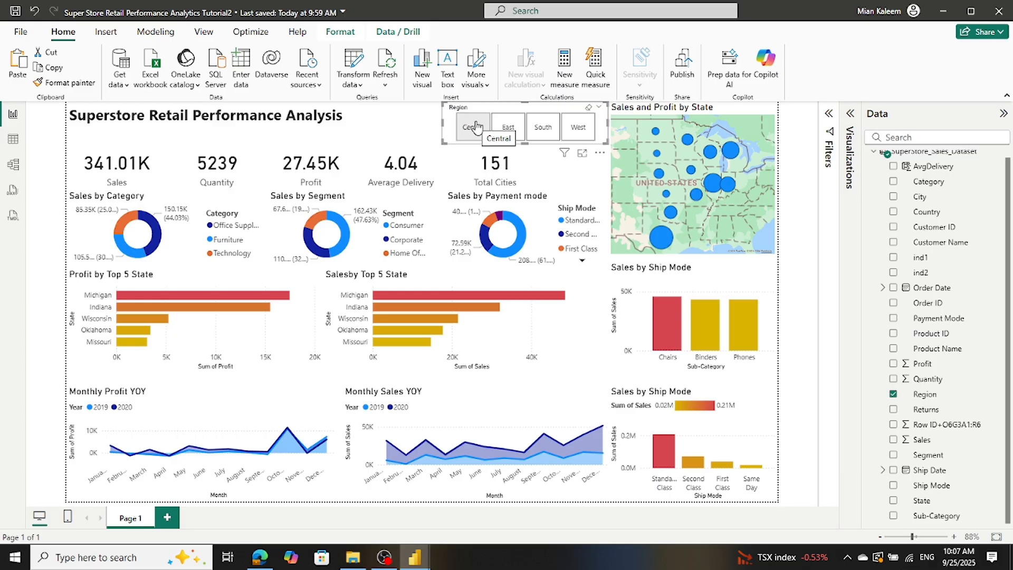
left_click(475, 127)
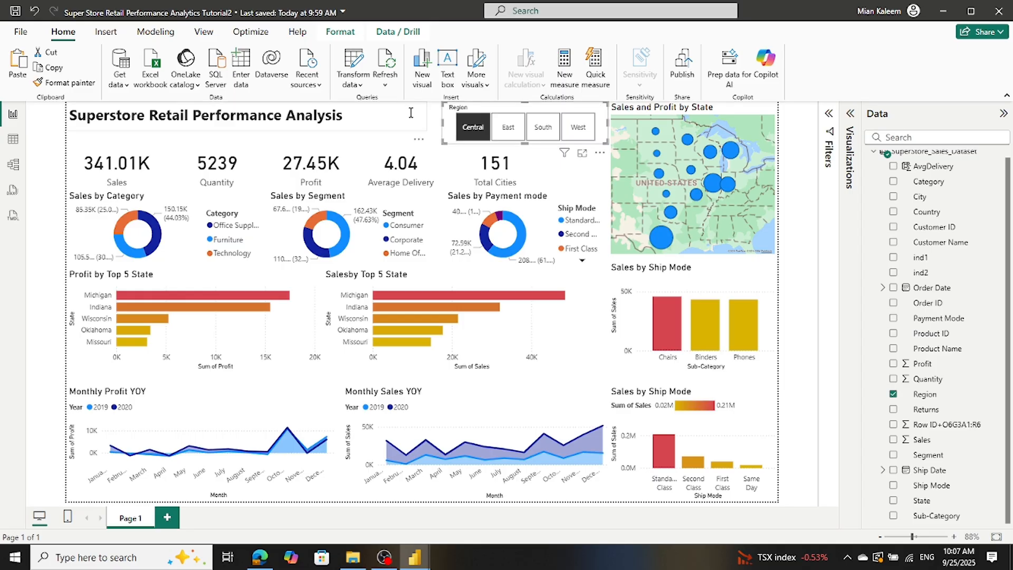